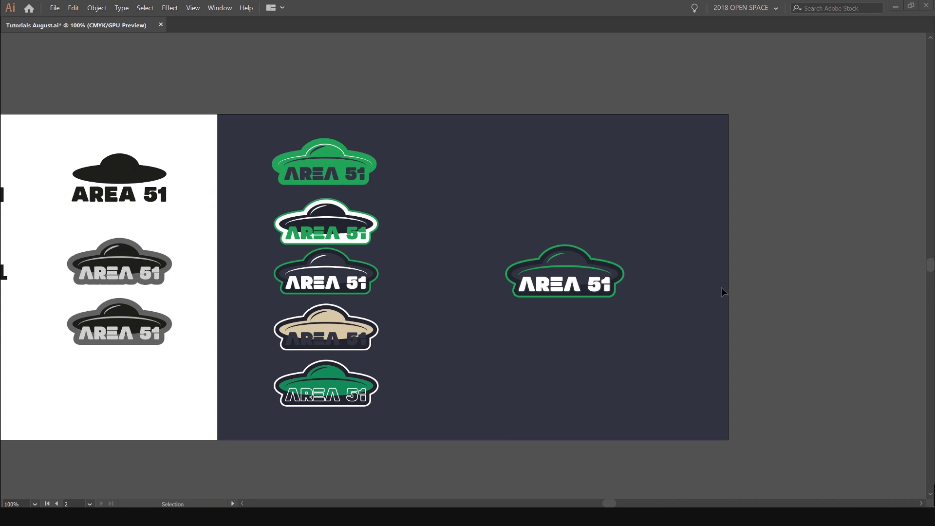
- Examine the finished AREA 51 logo, its colour variations, the black-and-white drafts, the type samples and the UFO reference photo
alt+scroll(676, 287, up, 2)
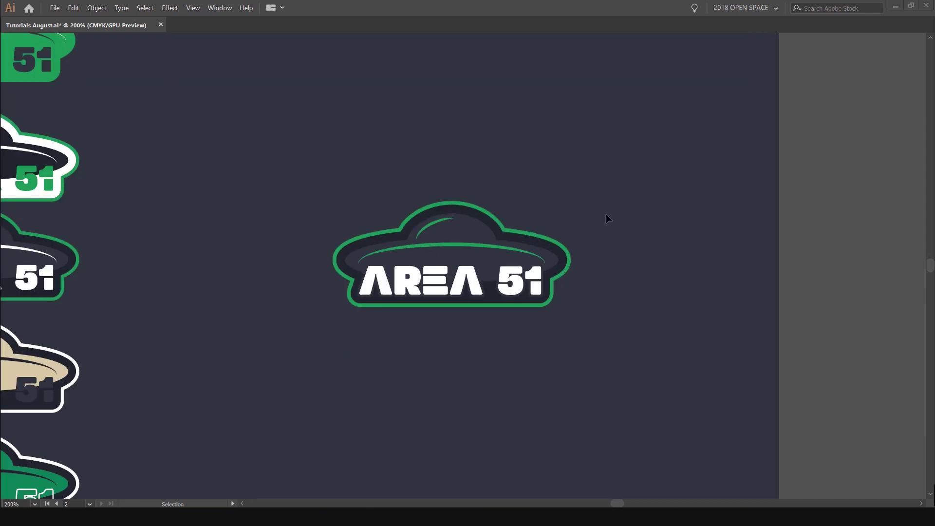
alt+scroll(633, 238, up, 1)
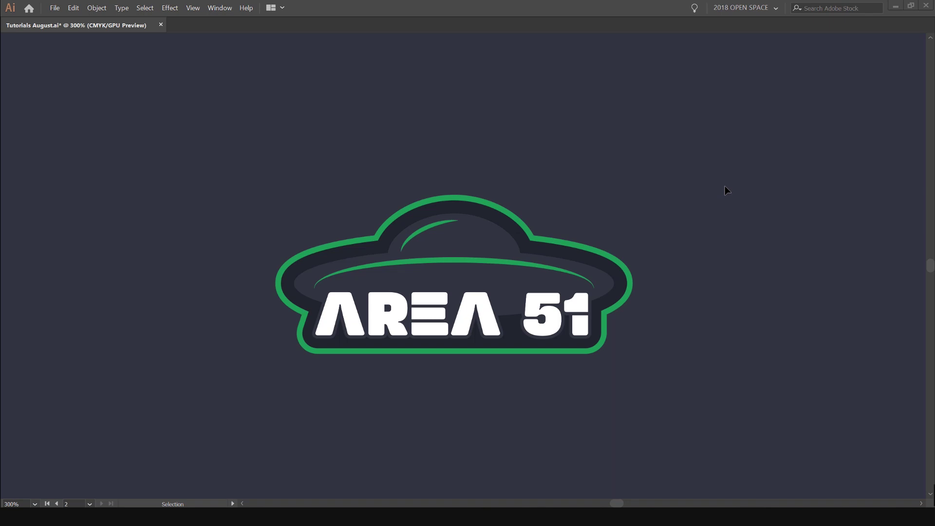
alt+scroll(724, 188, down, 3)
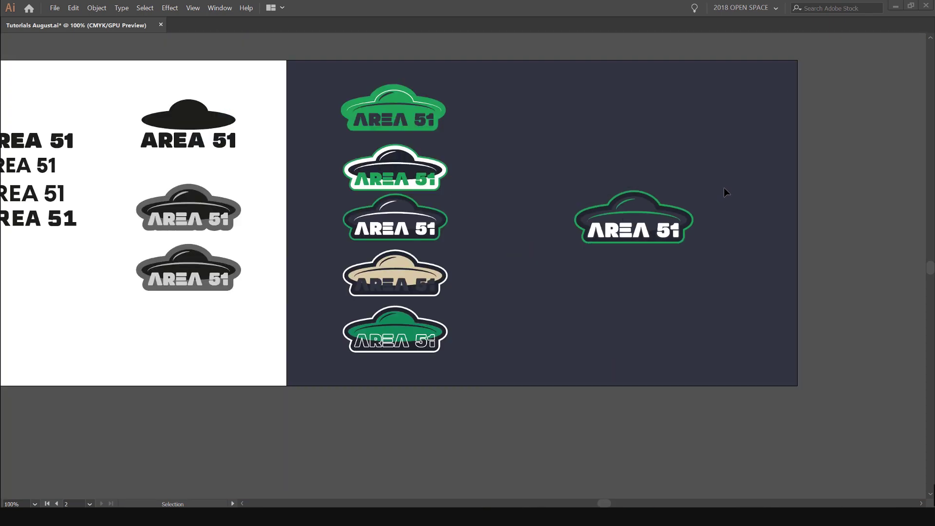
alt+scroll(517, 150, up, 1)
drag(534, 161, 619, 163)
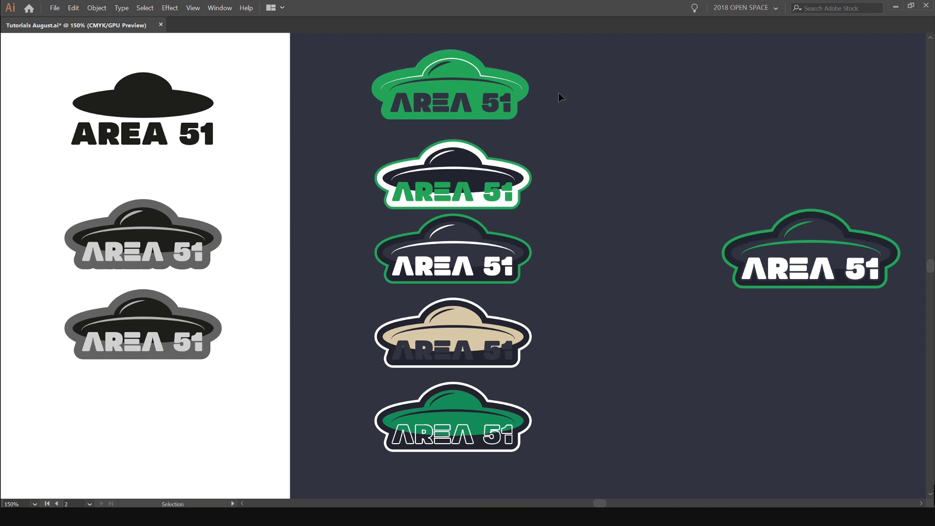
scroll(415, 101, up, 2)
drag(564, 161, 517, 235)
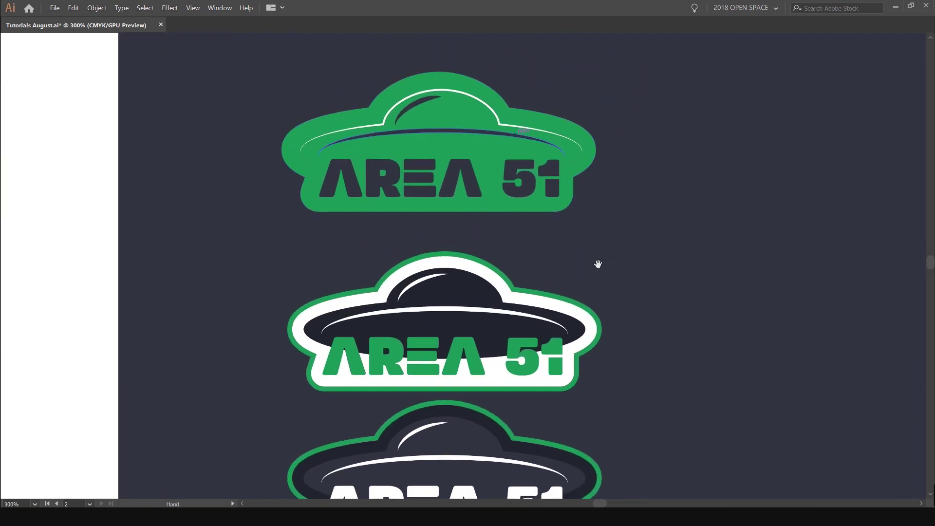
scroll(695, 379, down, 5)
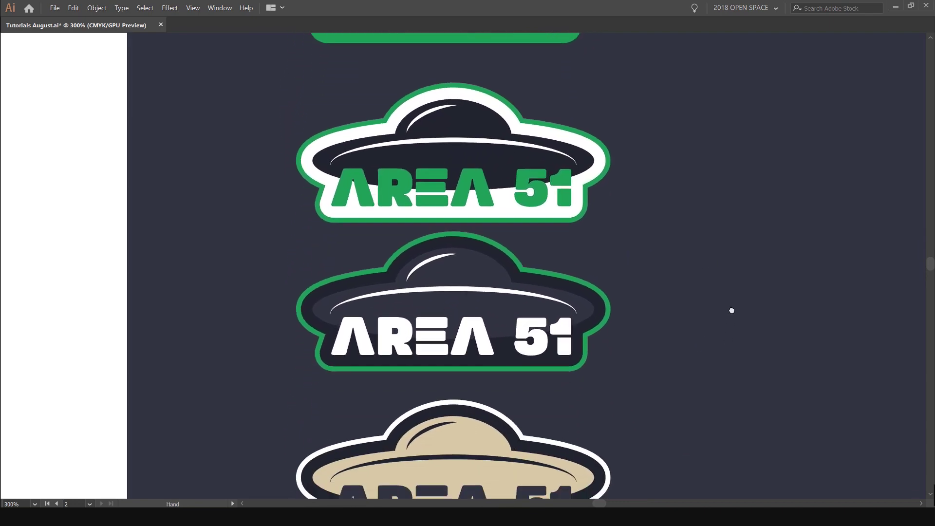
drag(732, 290, 705, 96)
scroll(691, 139, down, 3)
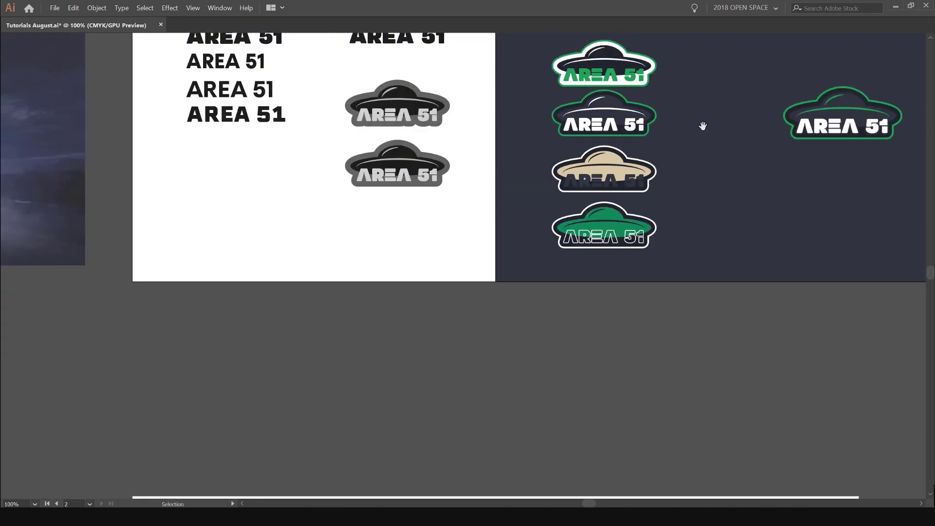
scroll(701, 125, up, 3)
scroll(644, 246, down, 1)
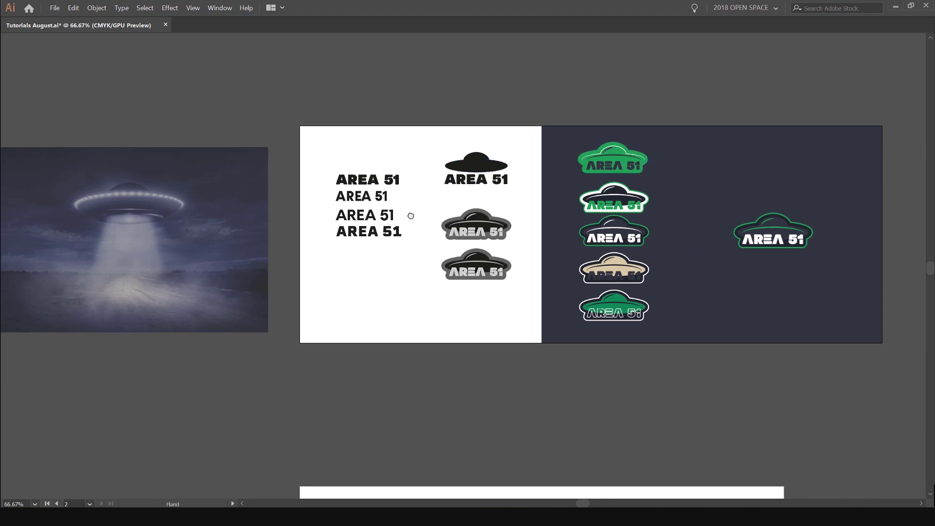
scroll(409, 213, left, 5)
- Switch to the Chrome browser and look through the UFO image search results, including the enlarged NBC News photo
key(alt+Tab)
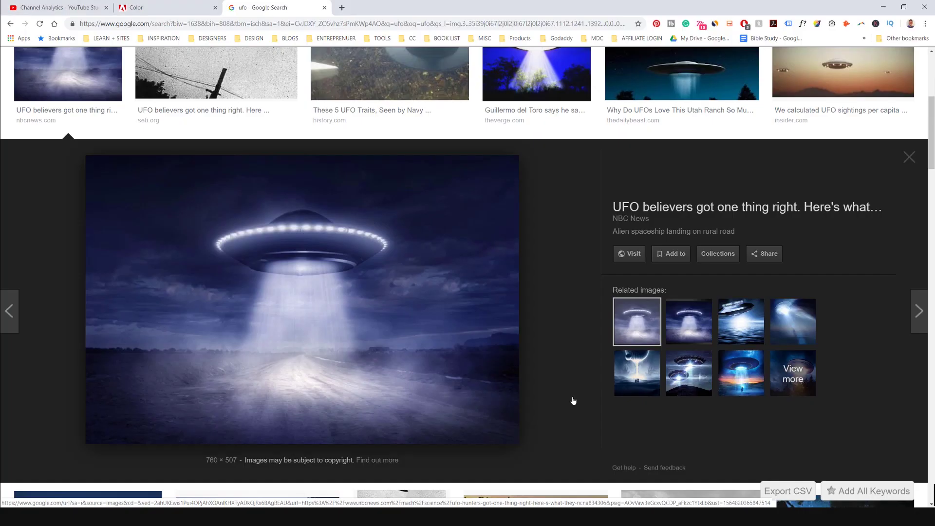
scroll(490, 261, up, 3)
scroll(653, 242, up, 3)
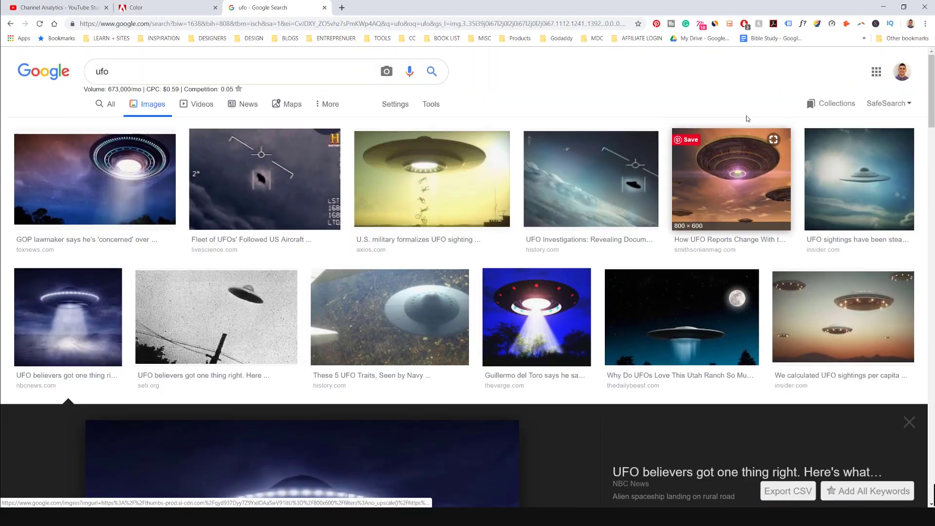
scroll(287, 267, down, 5)
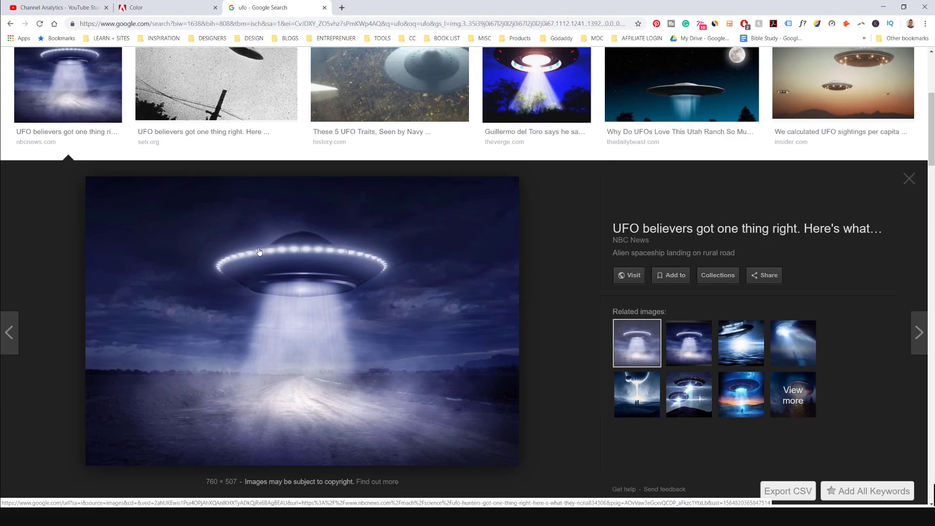
- Return to Illustrator, place the UFO photo on the lower artboard beside the AREA 51 type samples, and show the tool panels
click(882, 9)
scroll(397, 248, down, 2)
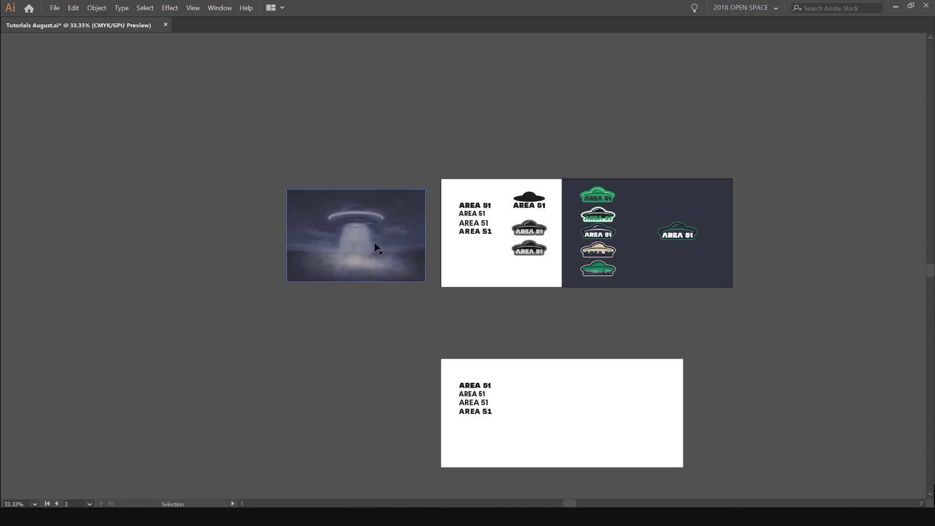
drag(361, 217, 546, 224)
scroll(638, 395, up, 2)
click(608, 157)
key(Tab)
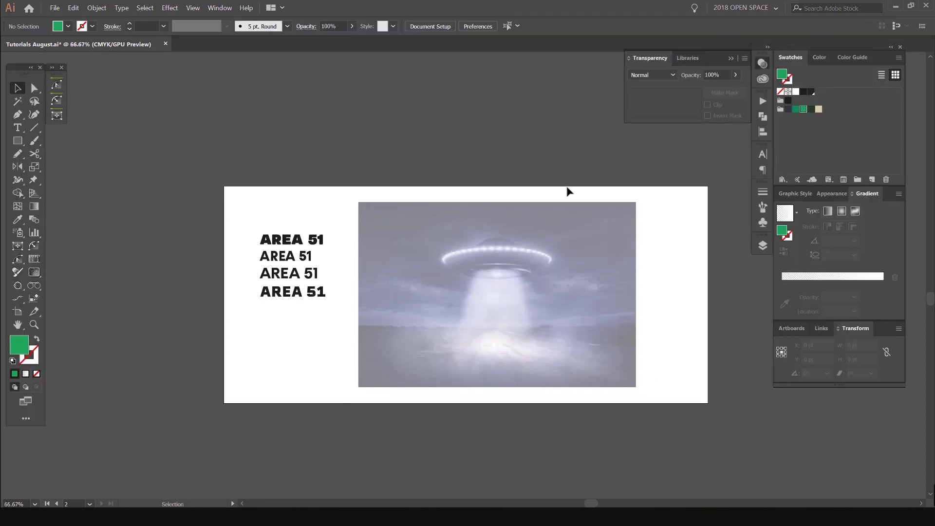
- Check the opacity setting of the UFO photo on the lower artboard and lock the photo in place
scroll(567, 188, up, 1)
click(505, 246)
scroll(505, 246, down, 2)
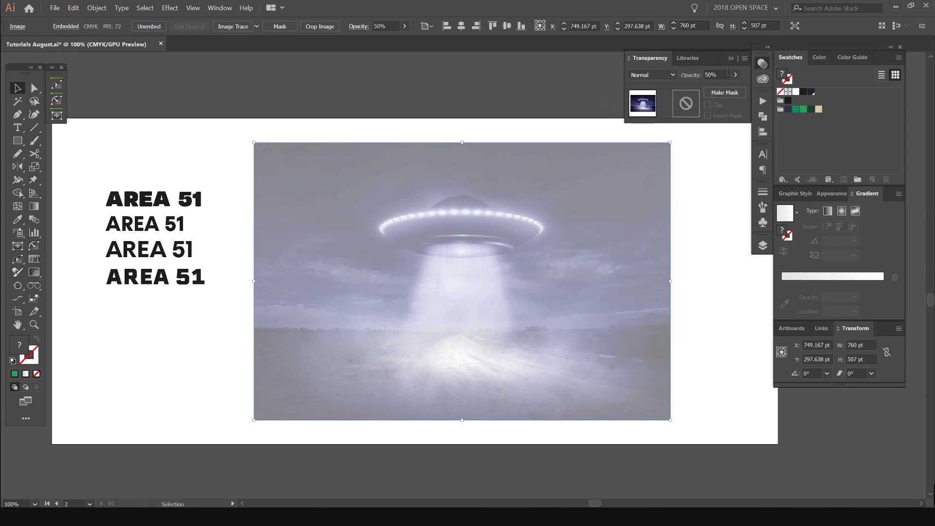
click(737, 75)
click(765, 69)
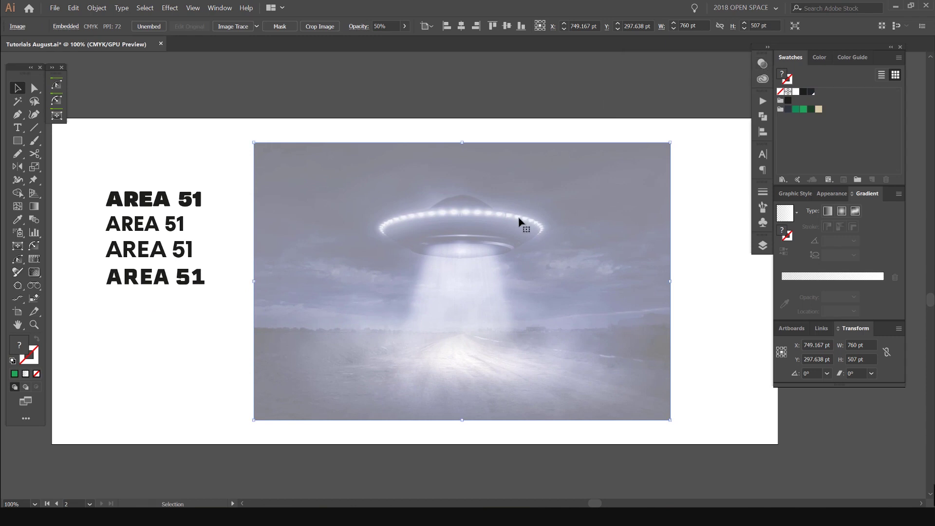
key(ctrl+2)
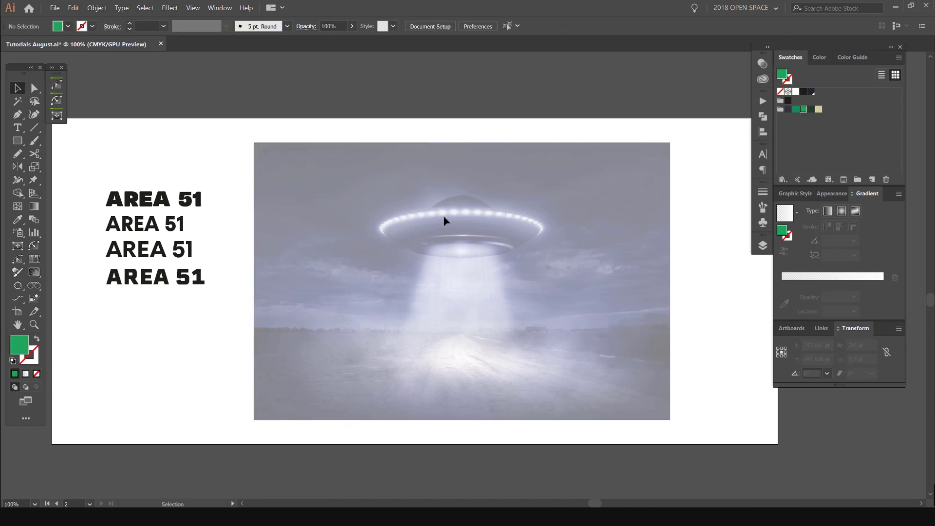
drag(127, 194, 256, 190)
scroll(255, 188, up, 1)
drag(360, 120, 272, 380)
click(360, 134)
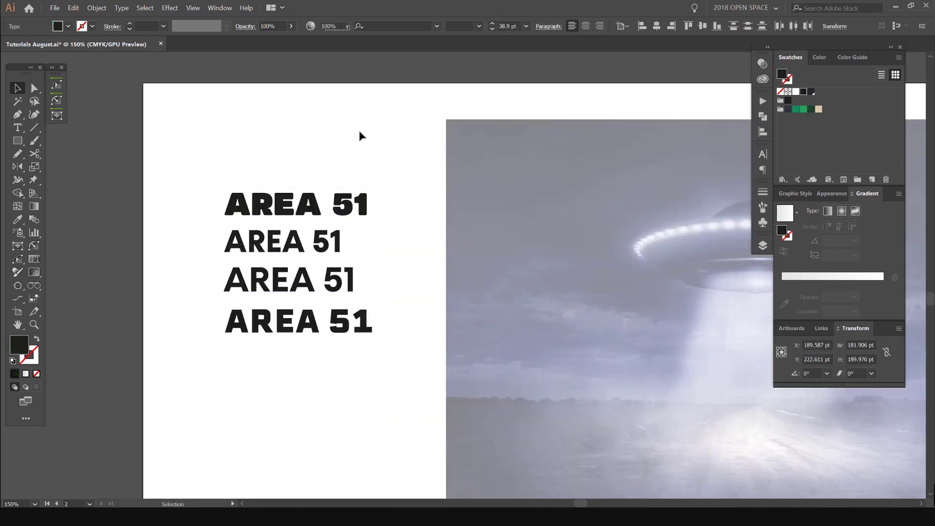
- Draw a black ellipse about 276 by 62 pt from the centre of the saucer body with the Ellipse tool, and deselect it
key(space)
drag(528, 151, 187, 145)
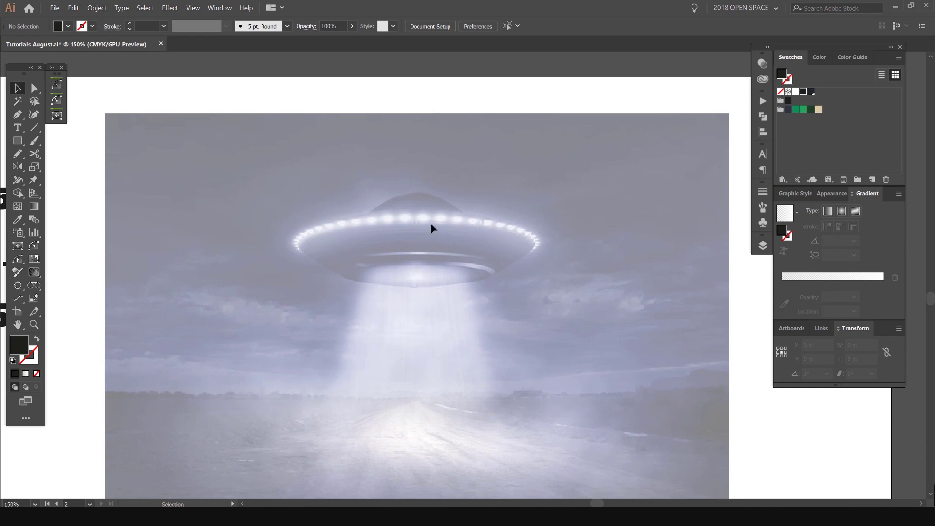
scroll(432, 229, up, 1)
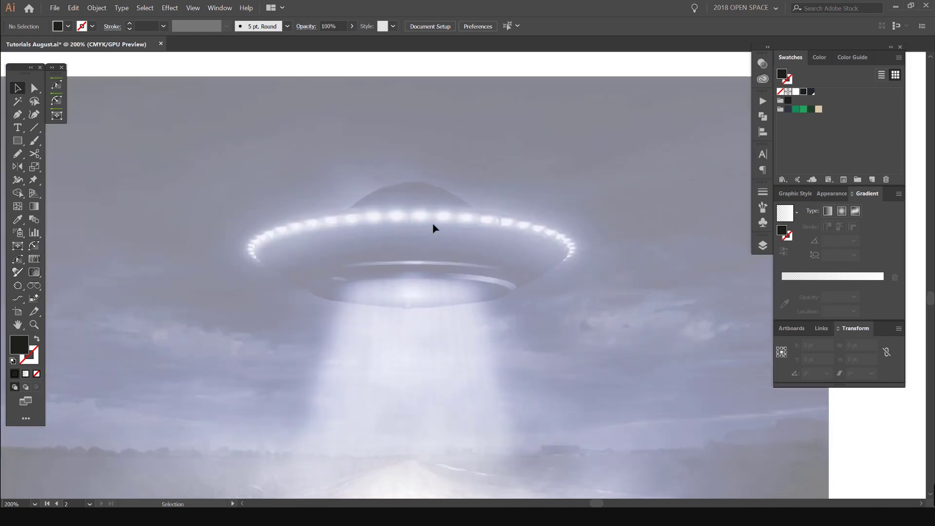
key(l)
click(20, 143)
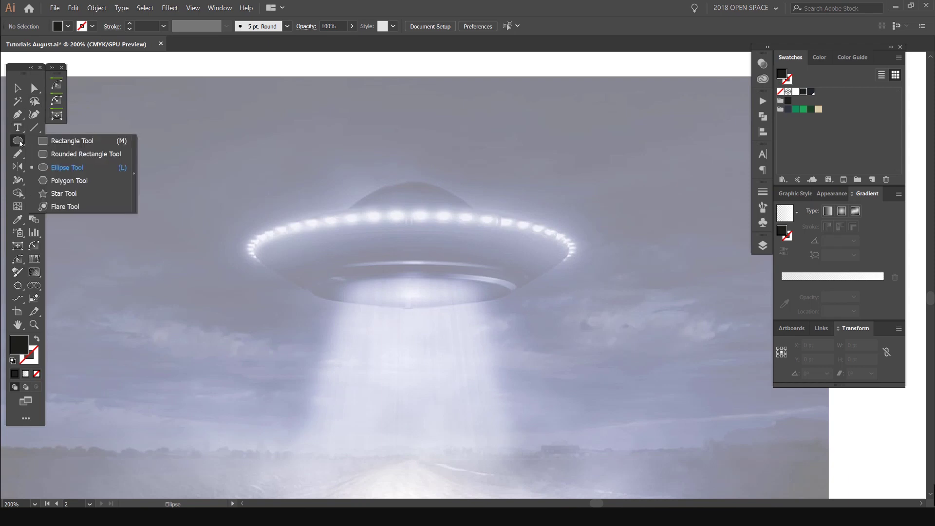
click(78, 169)
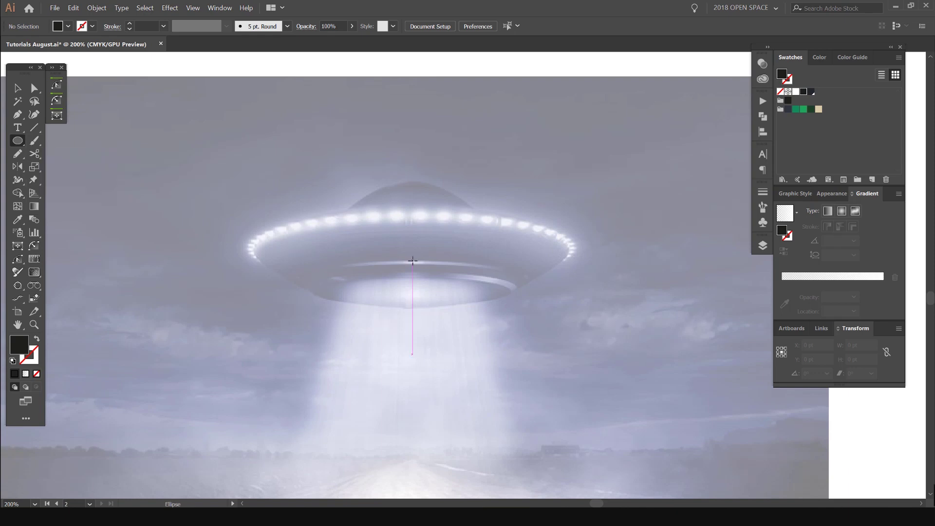
drag(411, 260, 564, 295)
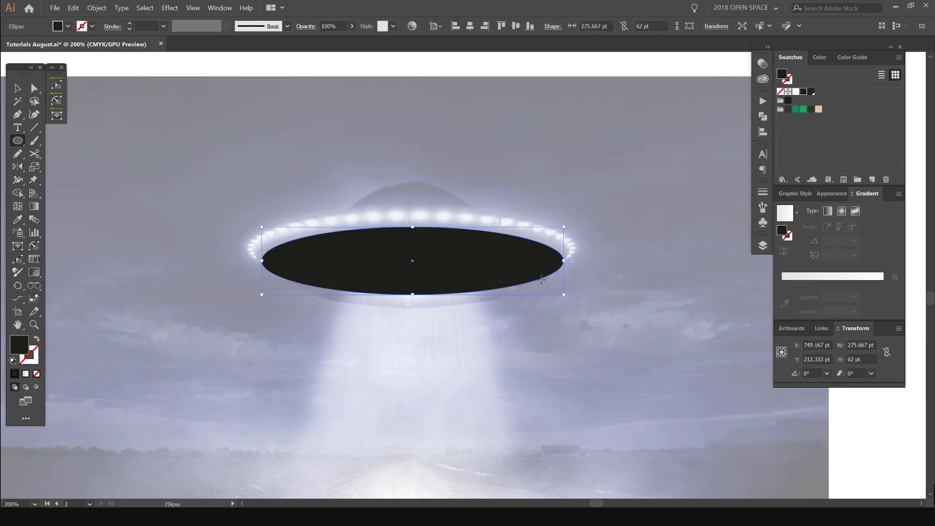
key(v)
click(428, 190)
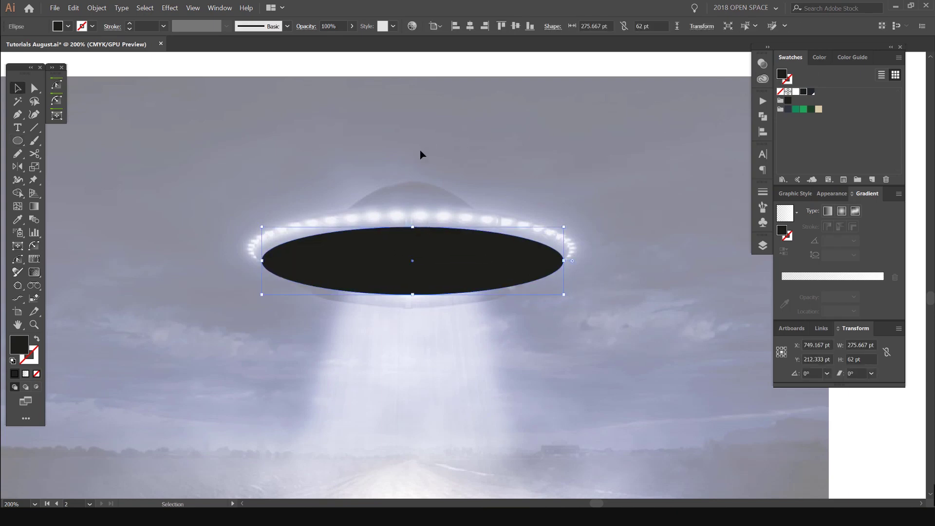
- Duplicate the saucer ellipse straight upward and scale the copy proportionally about its centre to about 158 by 36 pt
scroll(422, 153, up, 1)
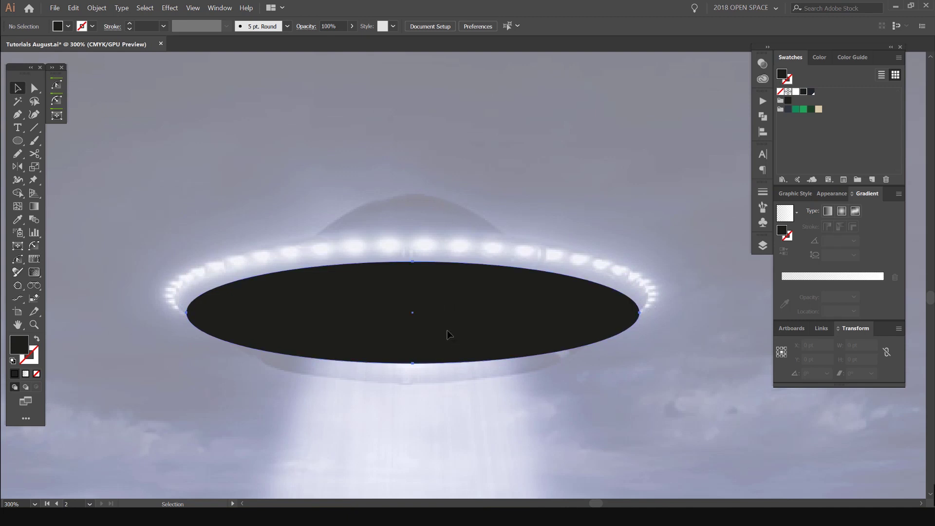
drag(449, 335, 467, 288)
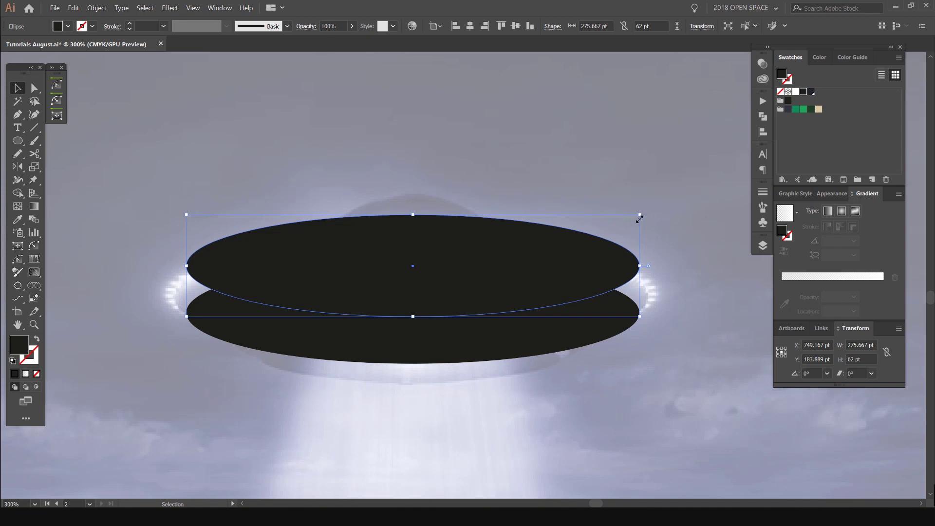
drag(642, 215, 614, 237)
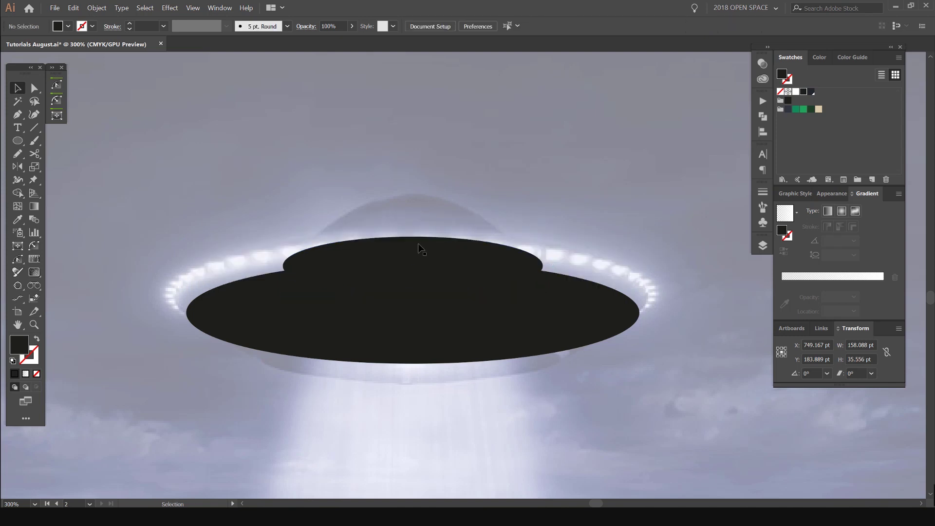
- Extend the upper ellipse upward to a height of about 59 pt and narrow it symmetrically to form the saucer's dome
scroll(413, 237, up, 3)
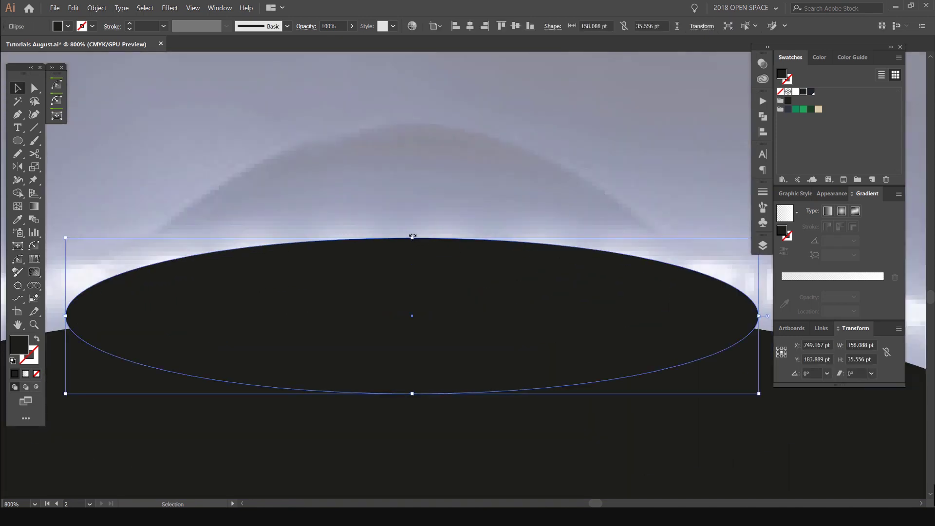
drag(413, 237, 411, 137)
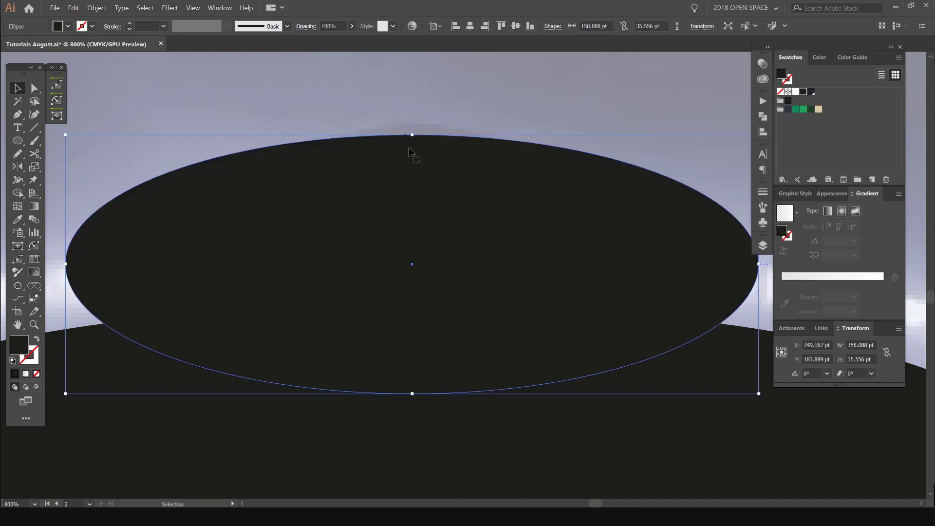
scroll(449, 185, down, 1)
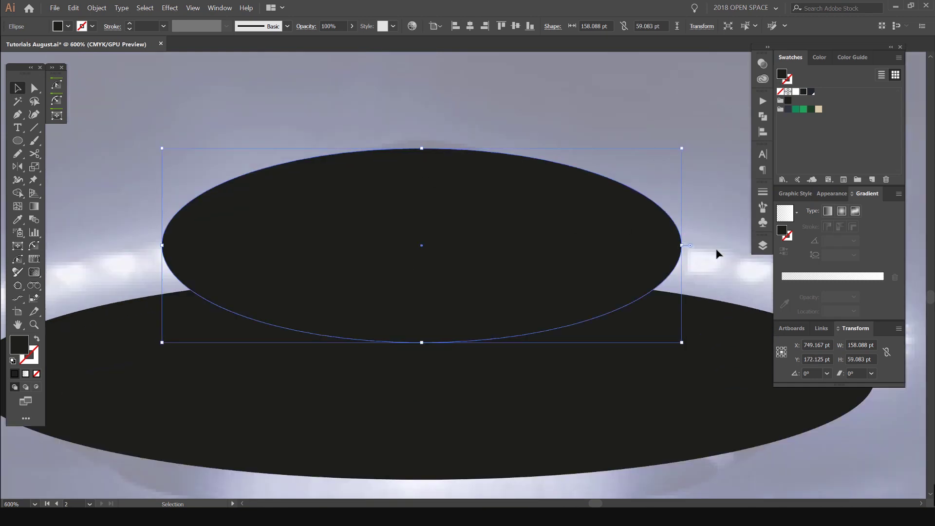
scroll(654, 248, right, 1)
drag(651, 244, 578, 241)
click(612, 177)
scroll(613, 166, down, 2)
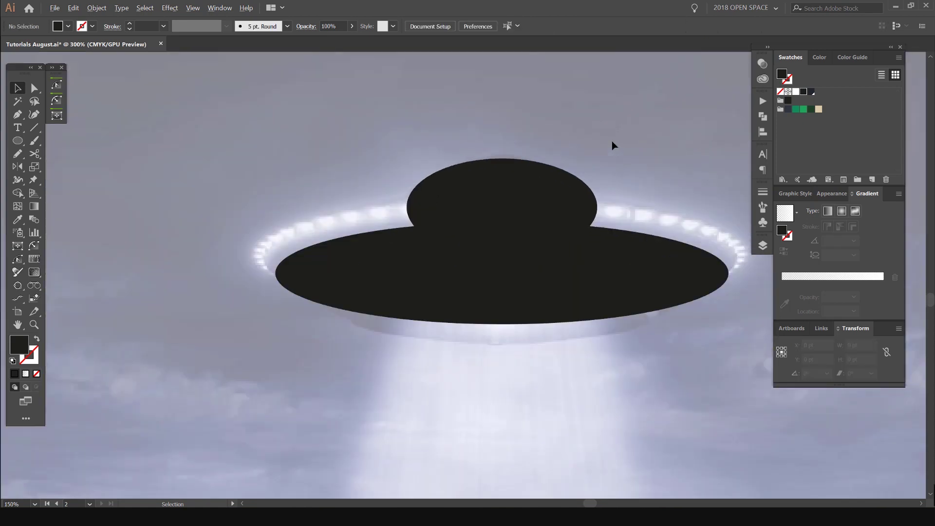
- Move the large saucer ellipse straight up so it overlaps more of the dome ellipse
scroll(609, 147, up, 1)
drag(506, 312, 504, 286)
click(615, 161)
scroll(569, 175, down, 2)
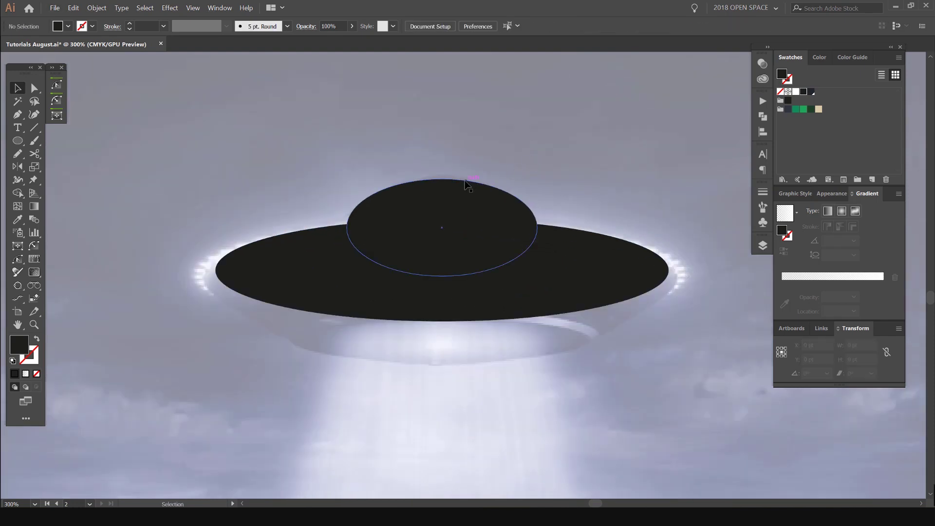
- Raise the dome ellipse's top anchor point in small increments with the Direct Selection tool to make the dome taller
click(445, 181)
key(a)
scroll(446, 180, up, 3)
click(466, 122)
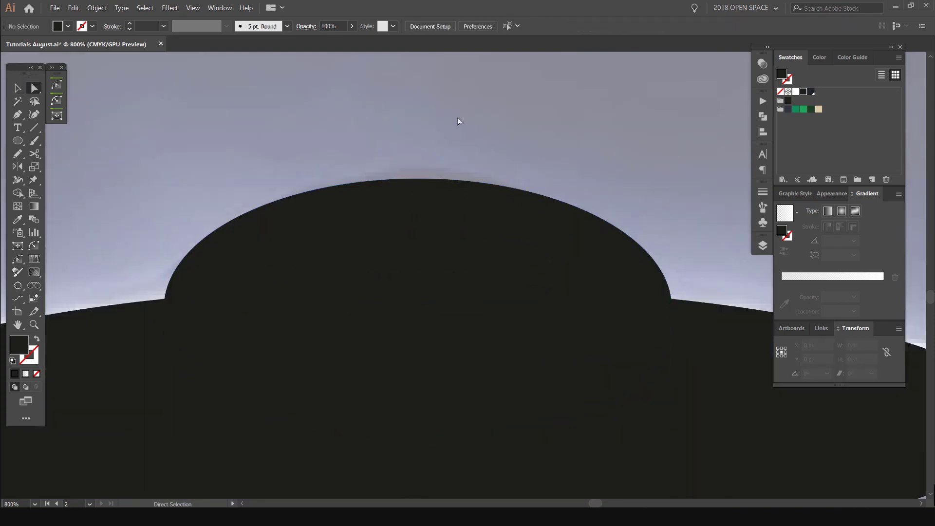
click(35, 87)
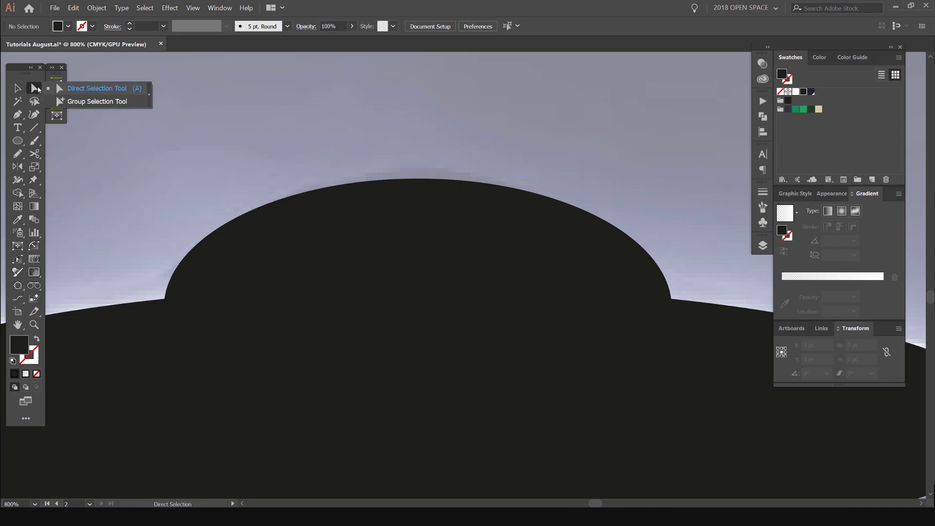
scroll(414, 179, up, 2)
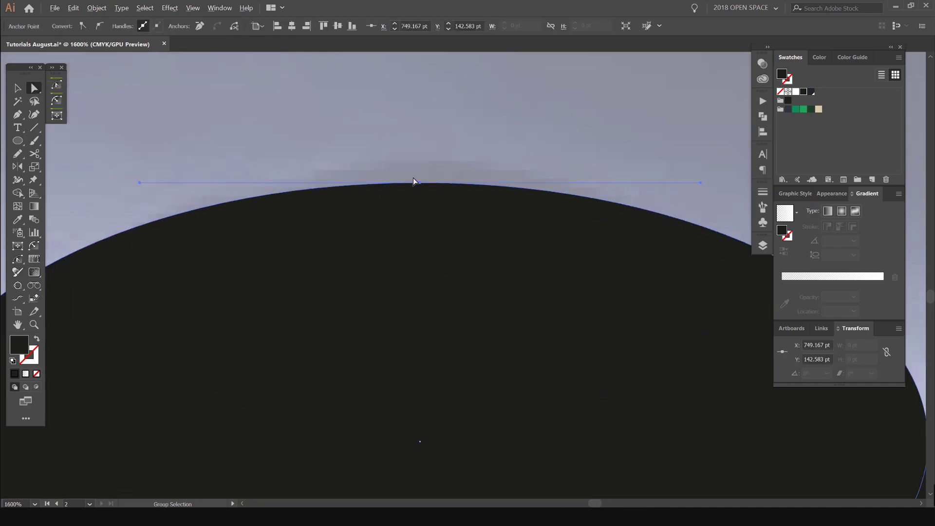
click(419, 183)
scroll(393, 198, down, 3)
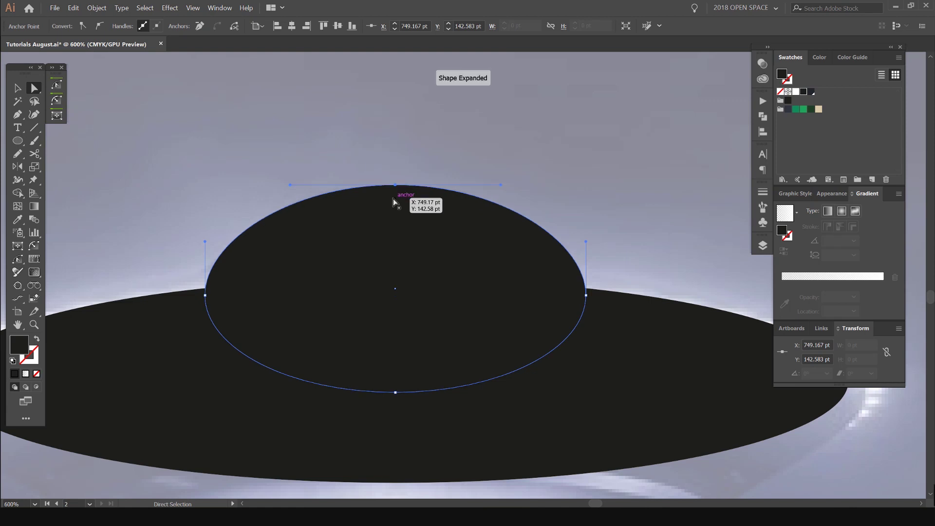
key(Up)
key(Up)
key(Up)
key(Up)
key(Up)
key(Up)
key(Up)
key(Up)
click(489, 134)
scroll(492, 135, down, 4)
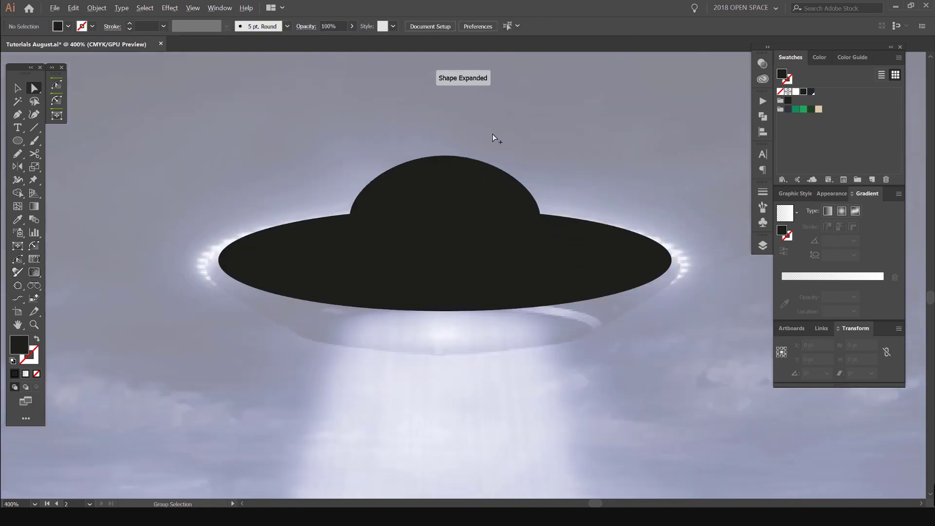
- Move the flying saucer reference photo off the artboard, leaving the traced shapes in place
scroll(516, 166, up, 1)
scroll(501, 214, up, 1)
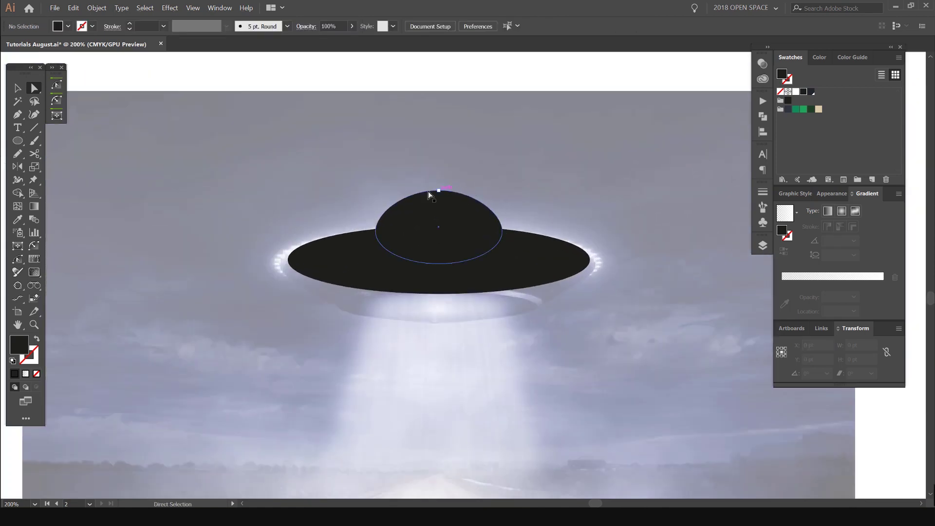
scroll(482, 158, down, 2)
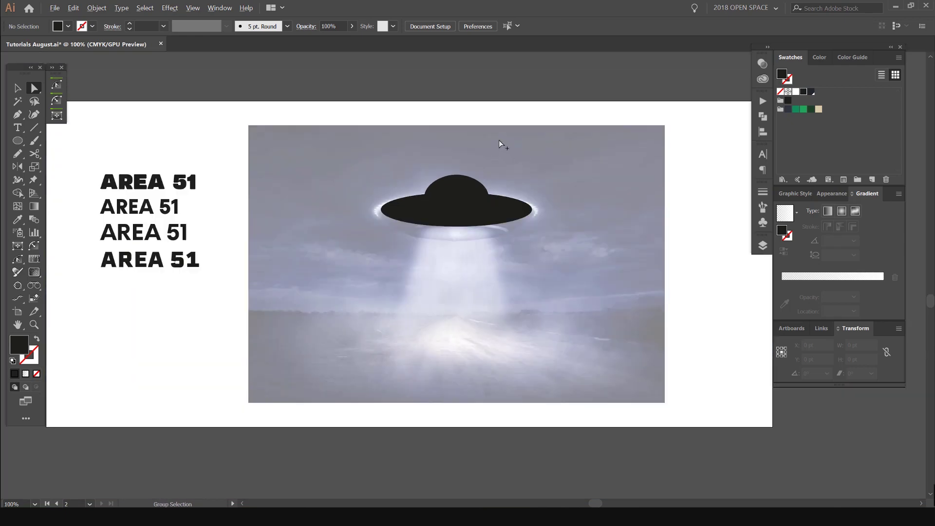
scroll(501, 141, down, 1)
scroll(664, 144, down, 2)
drag(645, 202, 606, 265)
drag(508, 272, 282, 247)
scroll(520, 219, up, 3)
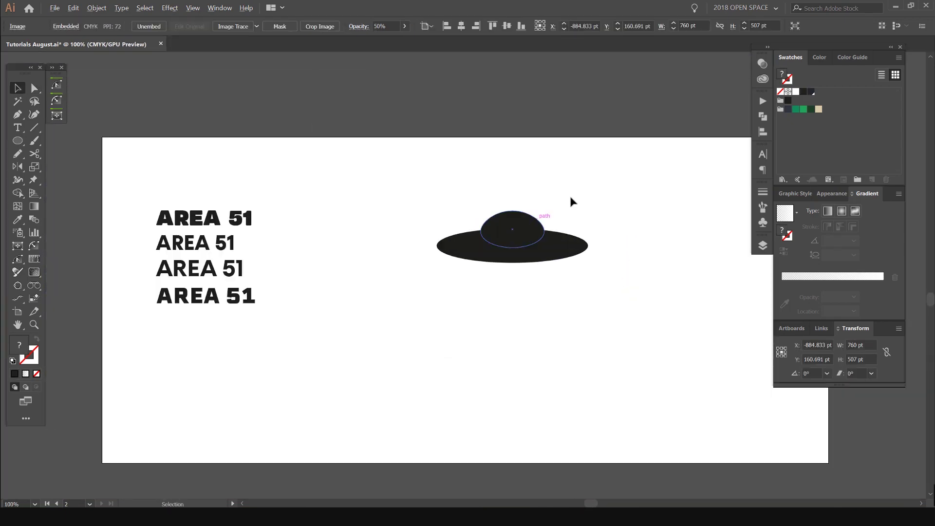
- Move the saucer and dome ellipses together slightly up and to the left on the artboard, and deselect them
click(525, 251)
drag(523, 252, 475, 234)
click(538, 163)
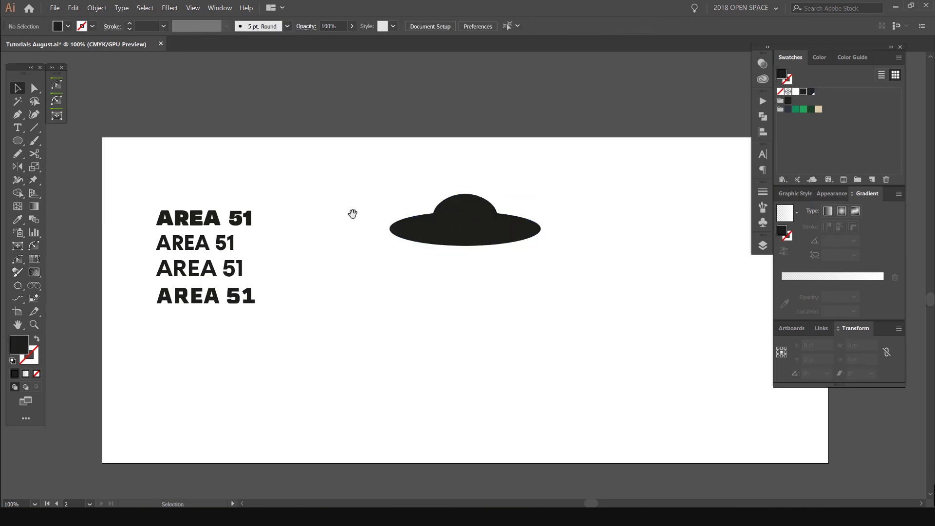
- Filter the font list to sans serif typefaces and browse the available fonts
drag(352, 215, 538, 199)
scroll(422, 208, up, 1)
scroll(423, 209, up, 2)
drag(440, 272, 372, 384)
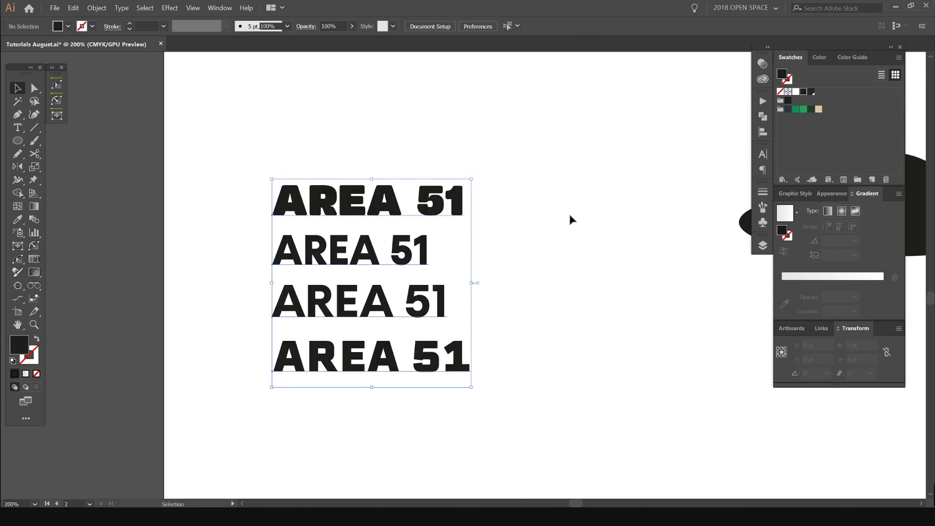
click(570, 217)
click(762, 154)
click(742, 181)
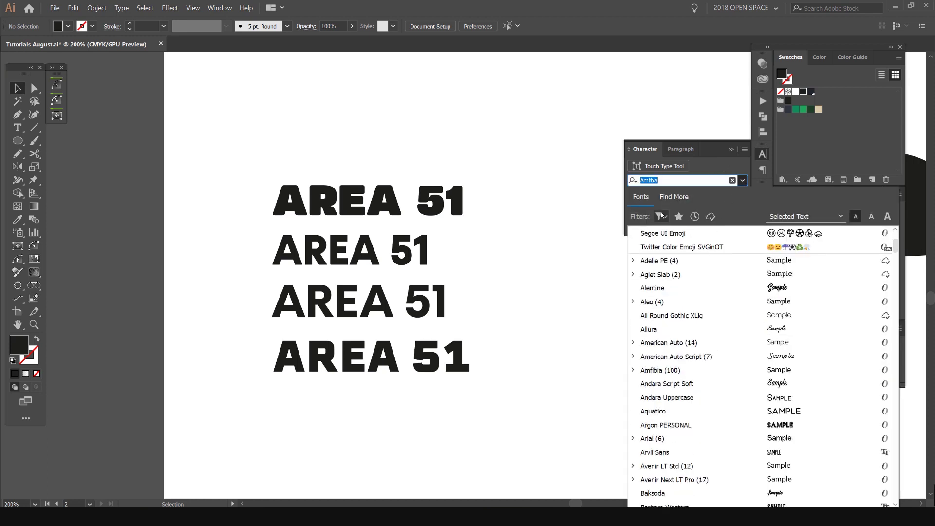
click(661, 216)
click(552, 274)
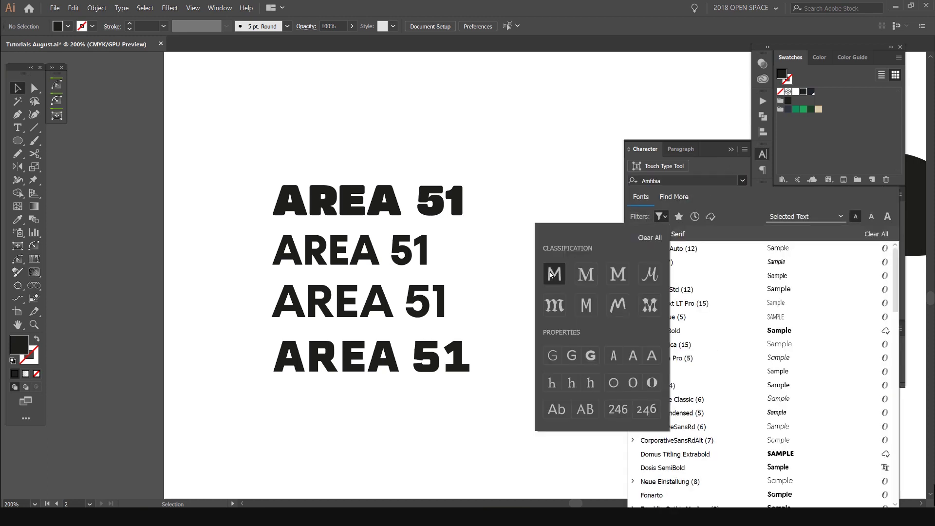
click(583, 275)
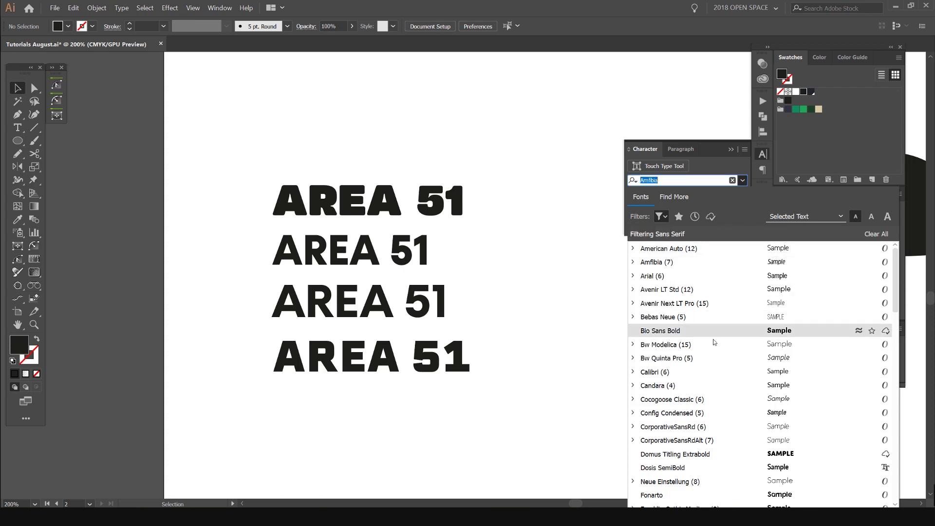
scroll(731, 356, down, 4)
scroll(731, 356, down, 3)
click(530, 247)
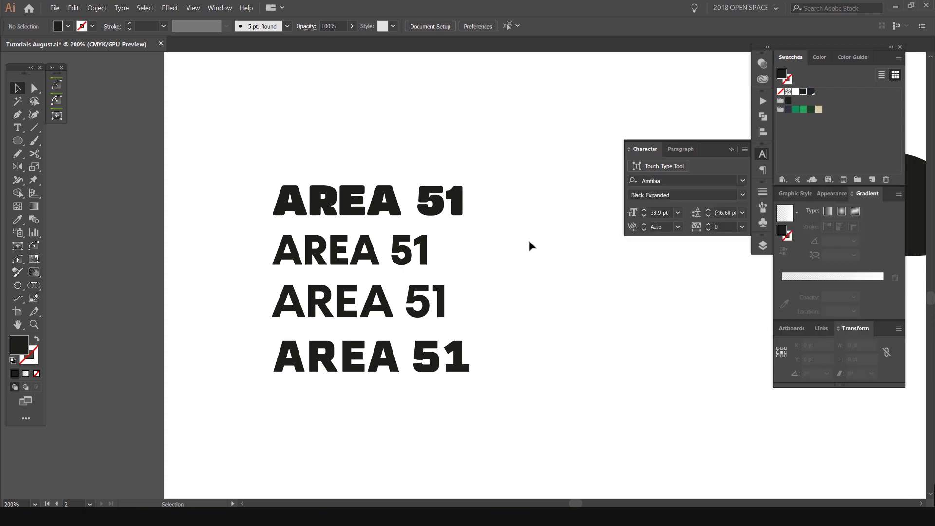
- Check which font each of the four AREA 51 text samples uses
click(433, 202)
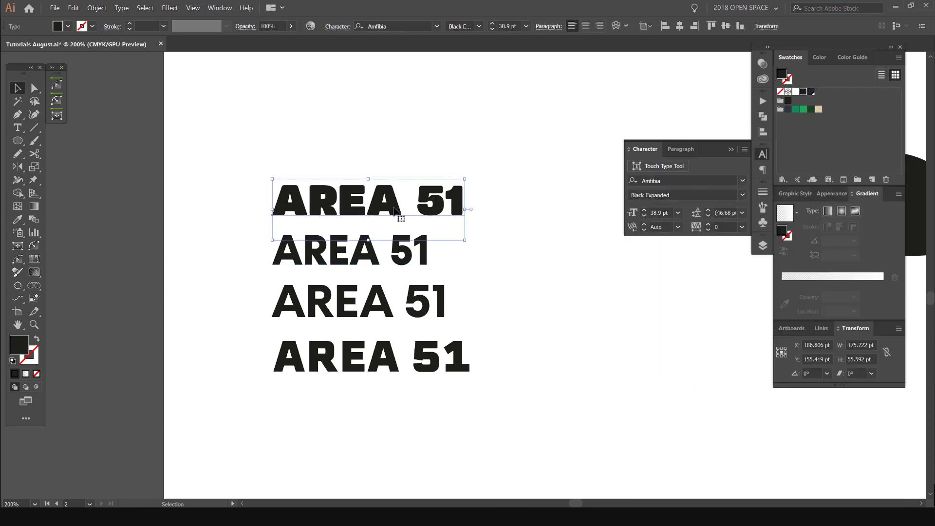
click(375, 247)
click(390, 293)
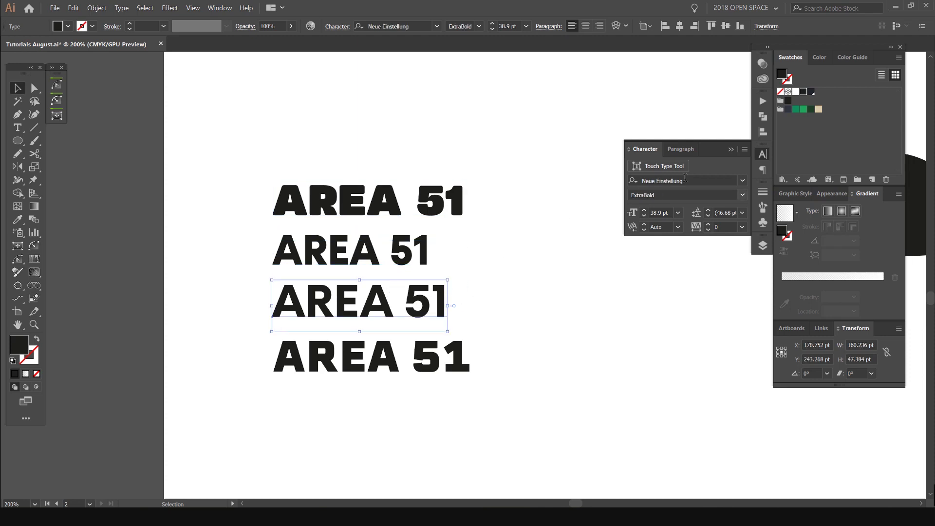
click(393, 346)
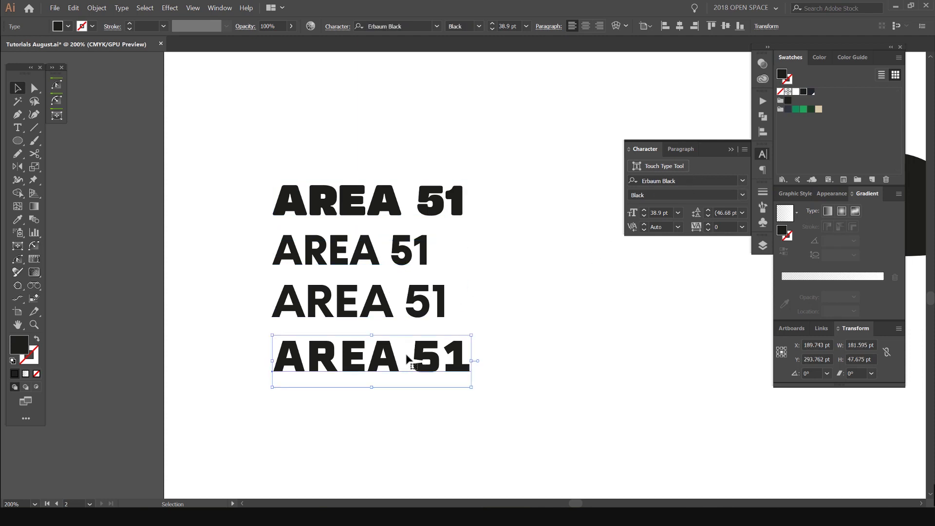
drag(505, 149, 316, 393)
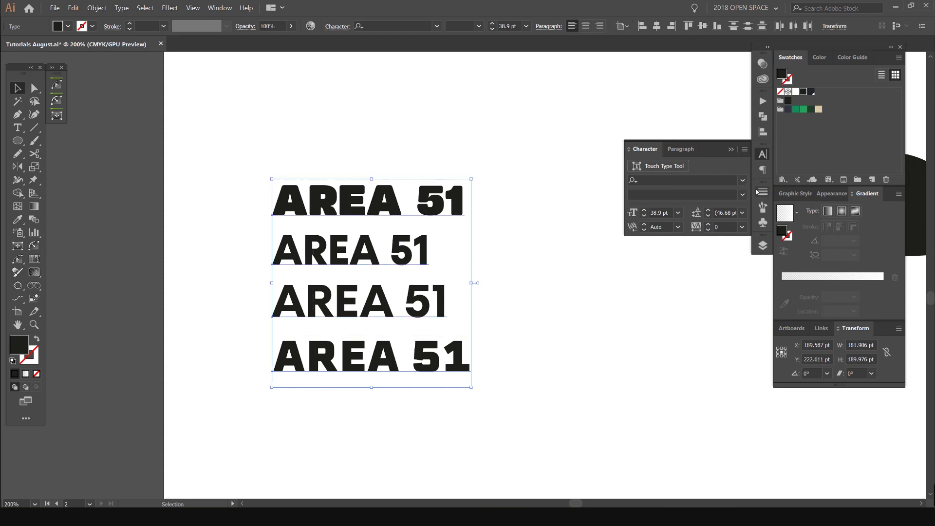
click(520, 184)
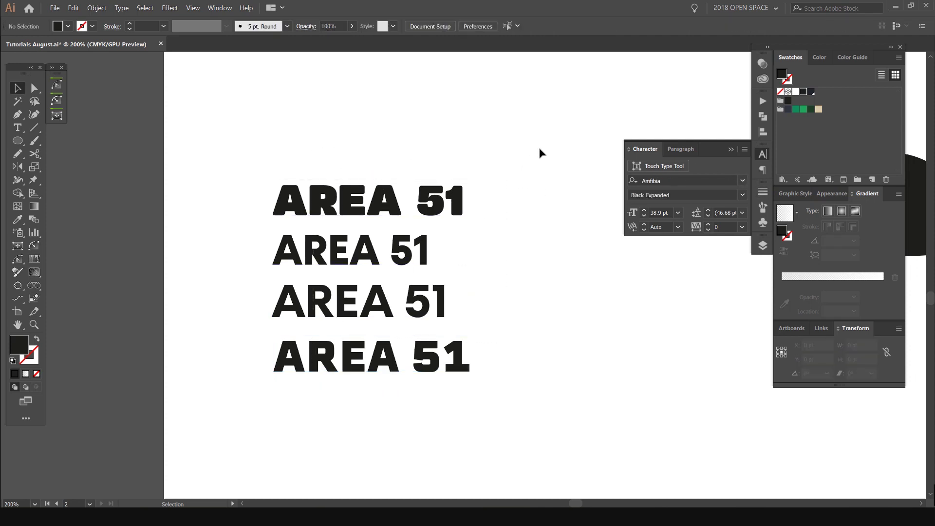
- Examine the letterforms of the first AREA 51 sample up close and look through its list of font styles
scroll(444, 186, up, 5)
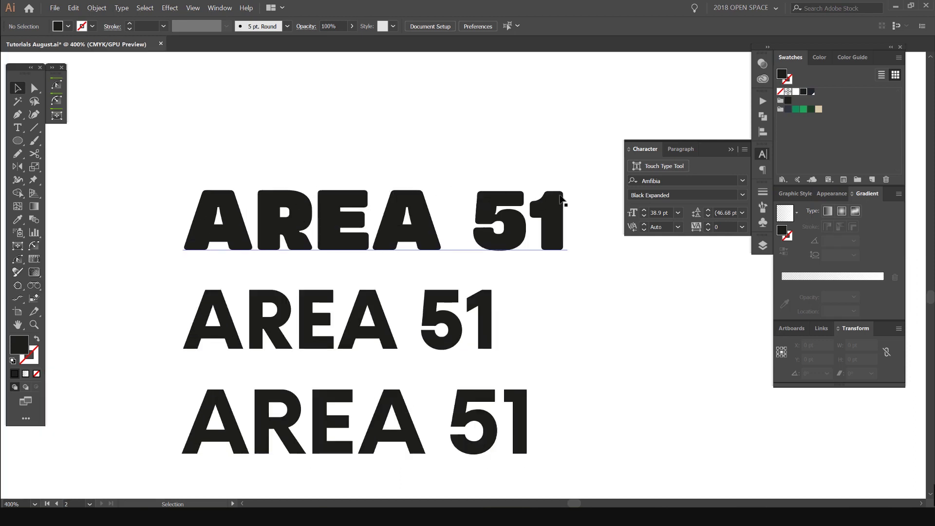
scroll(440, 213, down, 6)
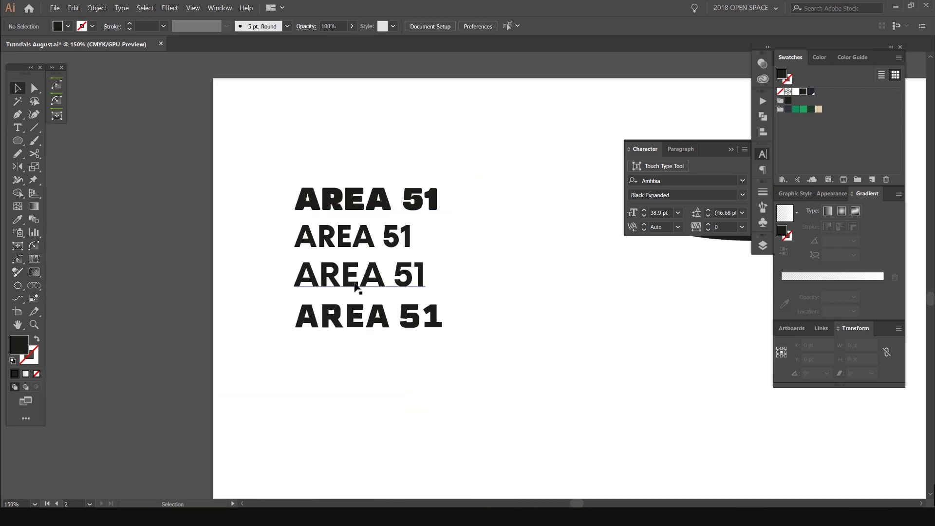
scroll(357, 278, up, 1)
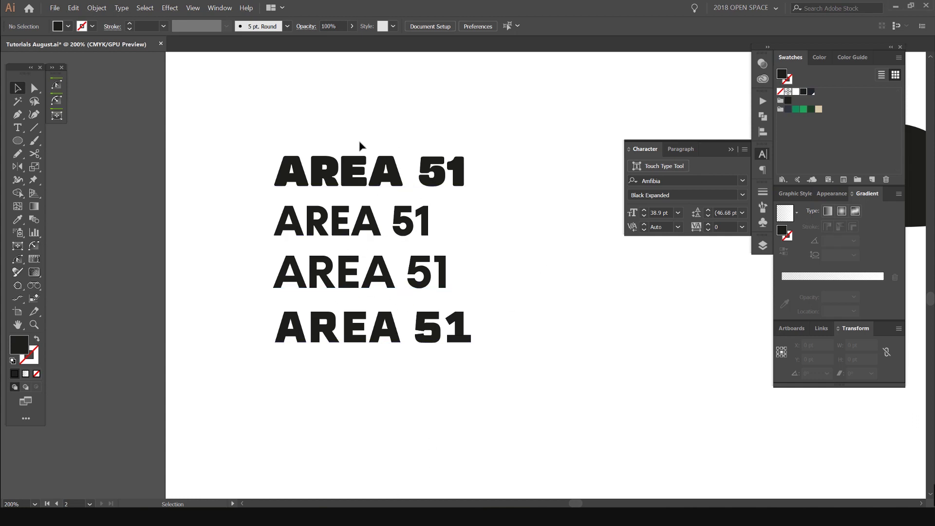
click(397, 171)
scroll(384, 161, up, 2)
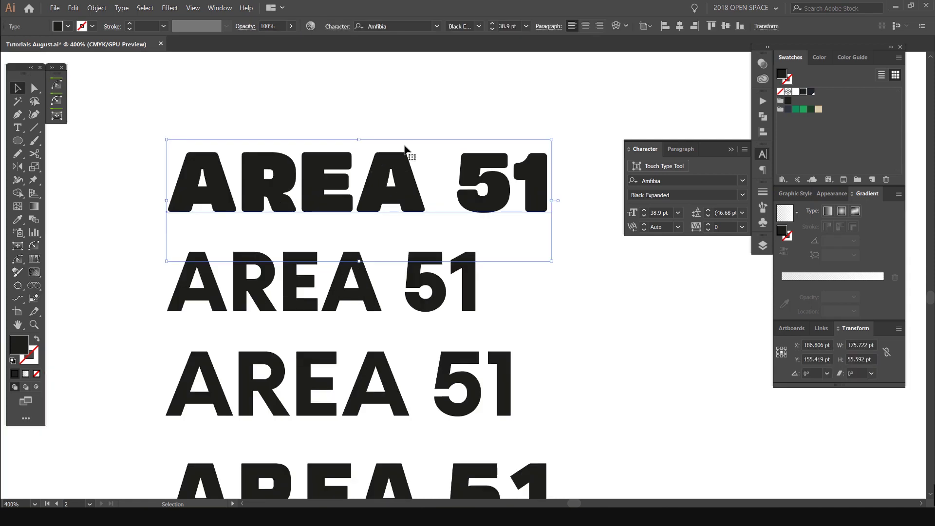
scroll(424, 159, down, 1)
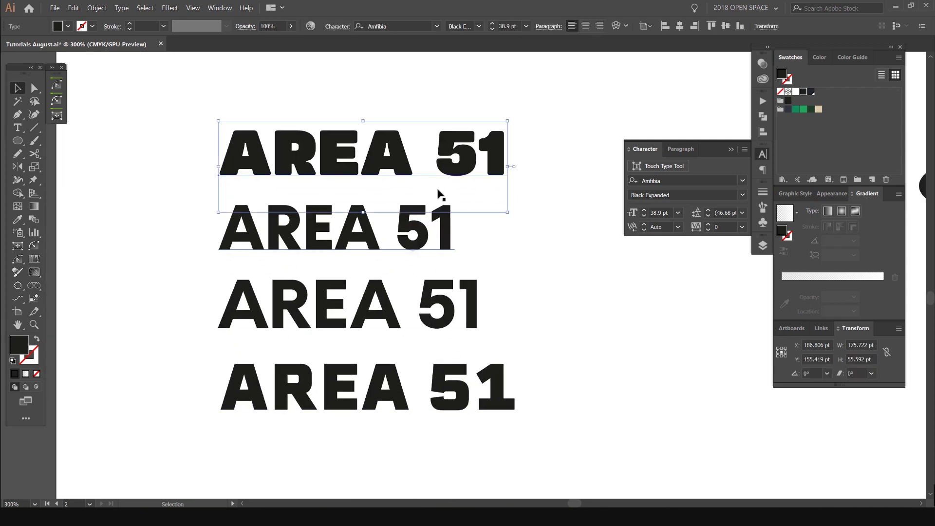
scroll(409, 100, up, 1)
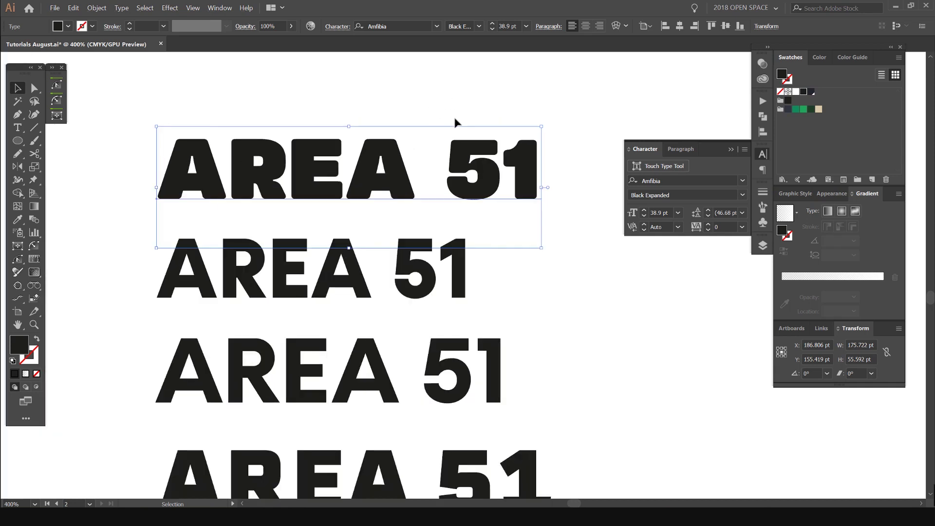
click(741, 195)
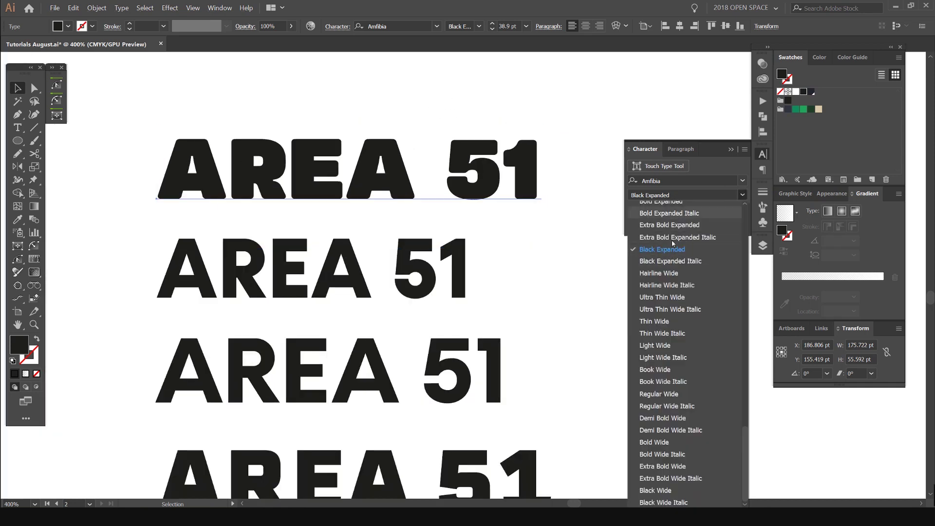
click(575, 99)
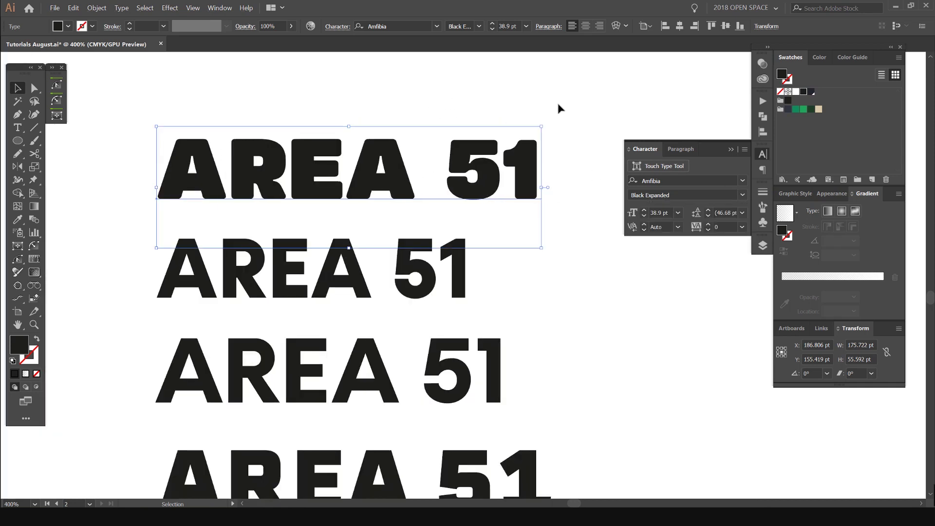
scroll(340, 149, up, 2)
drag(503, 165, 361, 188)
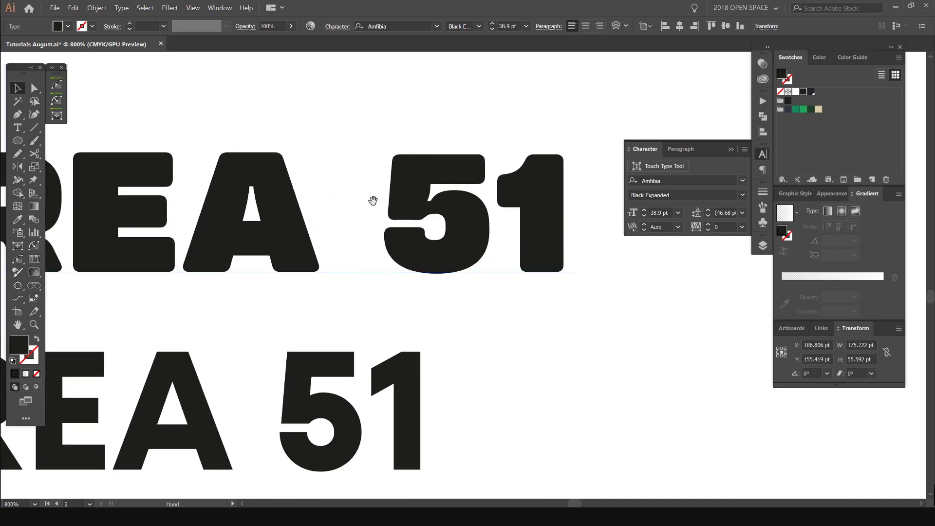
drag(186, 202, 405, 202)
scroll(204, 205, up, 1)
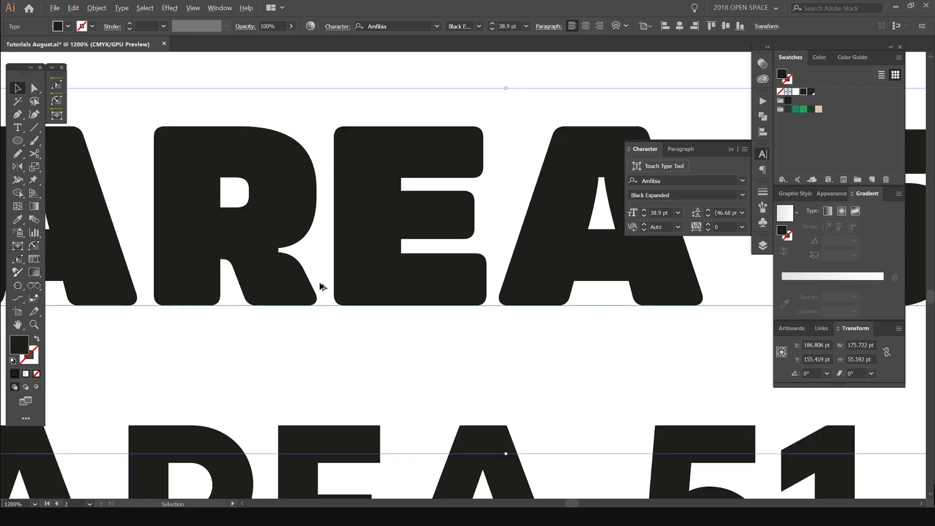
- Duplicate the Amfibia Black Expanded AREA 51 text to a spot below the saucer
scroll(319, 287, down, 6)
alt+drag(312, 246, 680, 363)
scroll(618, 144, down, 3)
scroll(538, 232, up, 3)
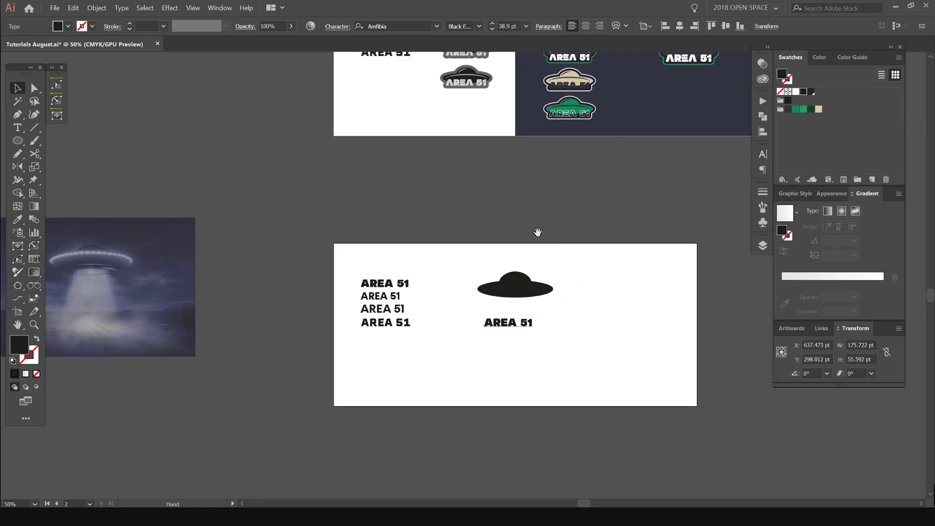
- Move the AREA 51 copy close beneath the saucer and scale it proportionally about its centre to about 53 pt type
scroll(463, 284, up, 2)
scroll(540, 332, up, 1)
drag(463, 351, 480, 307)
scroll(506, 304, up, 3)
alt+shift+drag(541, 308, 590, 292)
scroll(591, 287, down, 1)
click(619, 257)
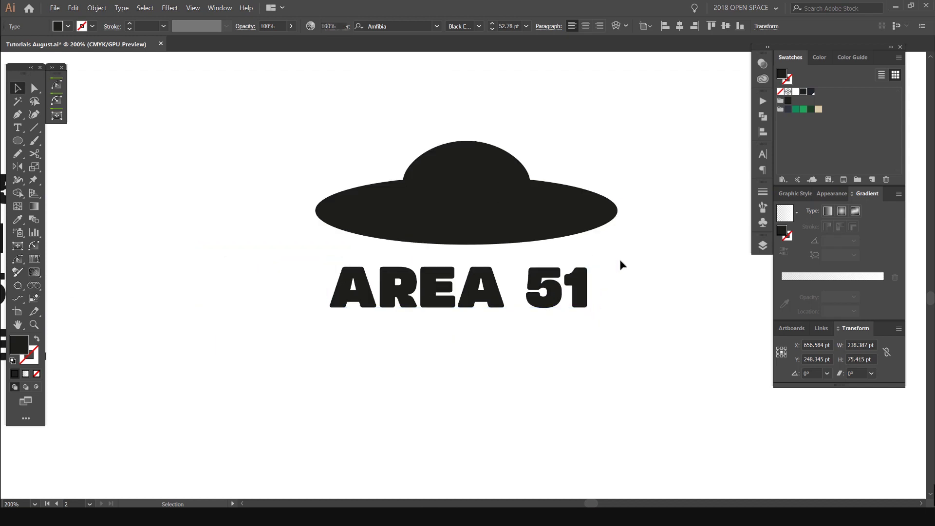
- Scale the saucer and its text down together to about 172 by 114 pt and duplicate them straight below
scroll(618, 257, down, 2)
drag(601, 171, 514, 287)
drag(514, 287, 452, 272)
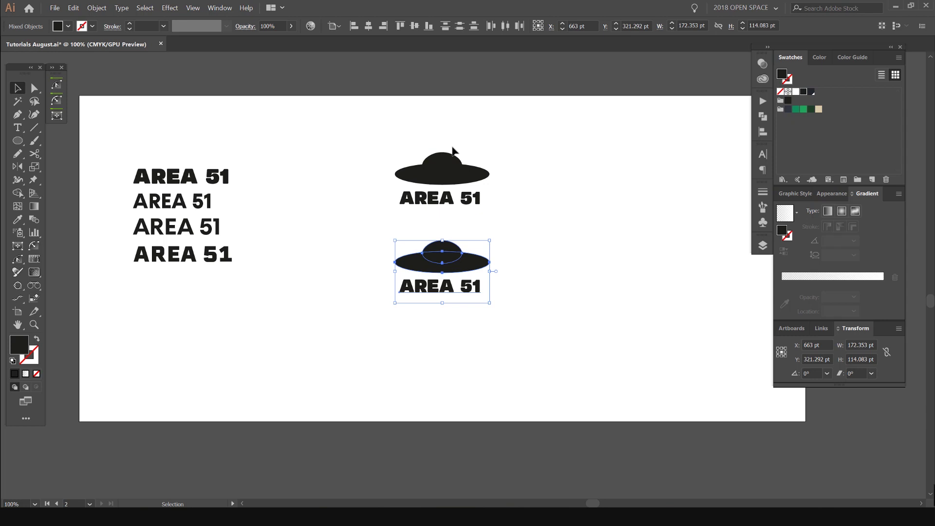
scroll(527, 190, up, 3)
click(485, 222)
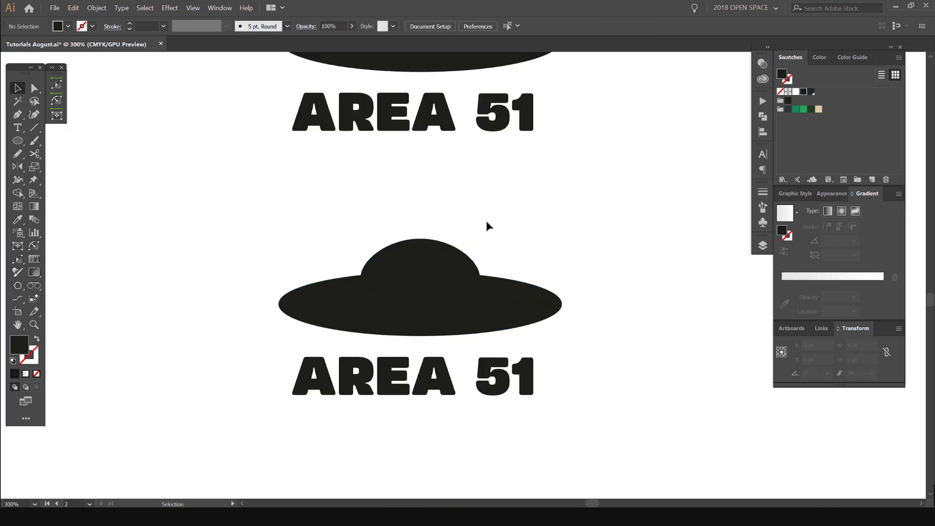
- Centre the lower AREA 51 text horizontally on the saucer, using the dome ellipse as the key object
scroll(519, 214, down, 2)
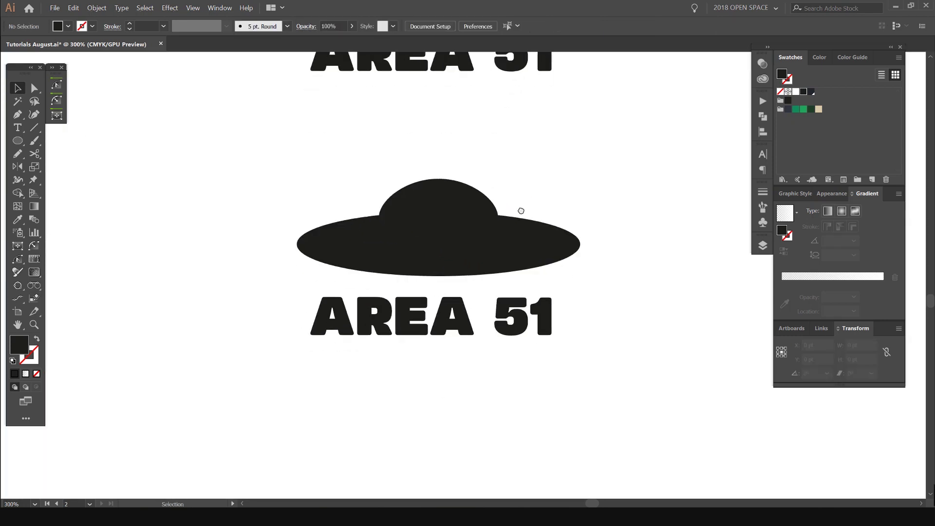
click(528, 311)
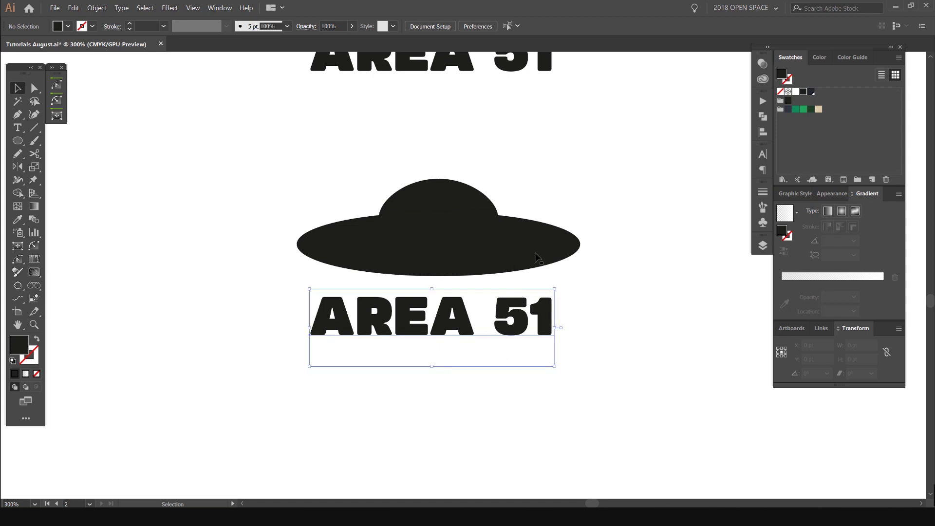
shift+drag(534, 254, 534, 257)
click(455, 237)
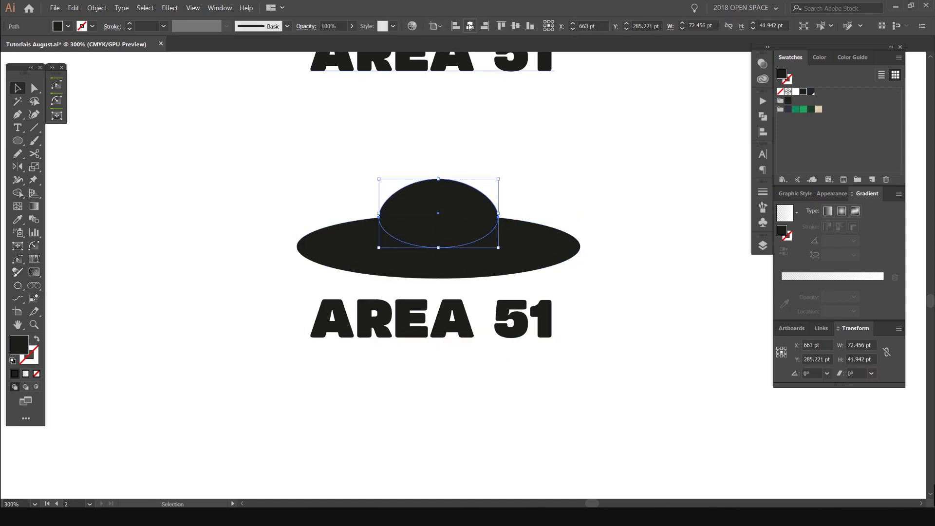
click(521, 191)
click(511, 314)
shift+click(461, 209)
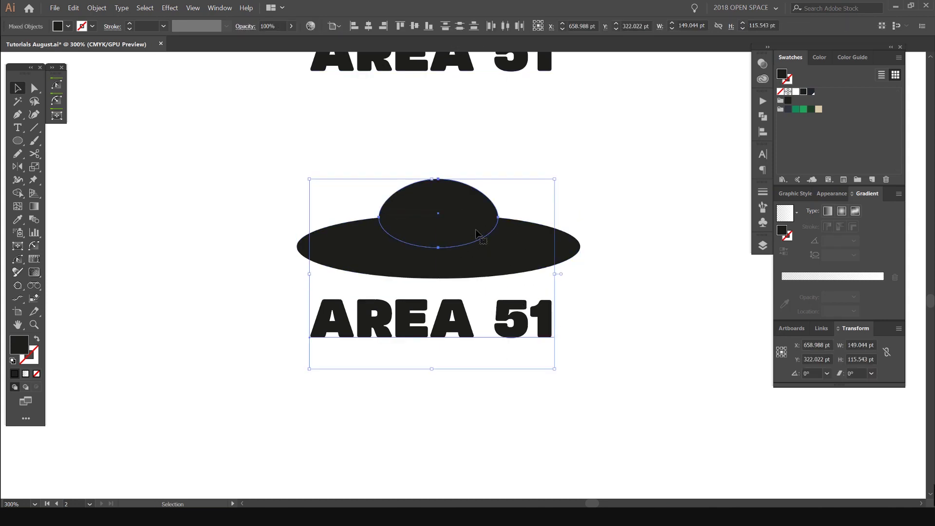
click(466, 215)
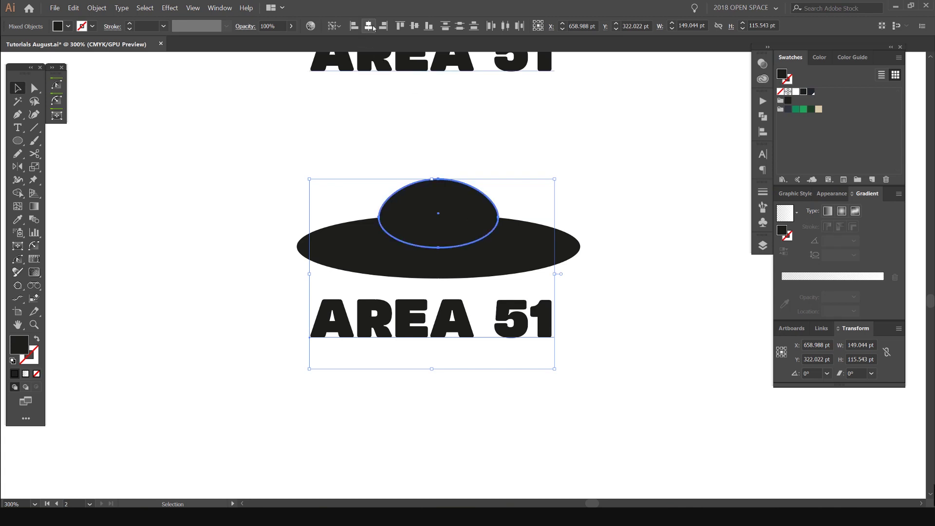
click(370, 27)
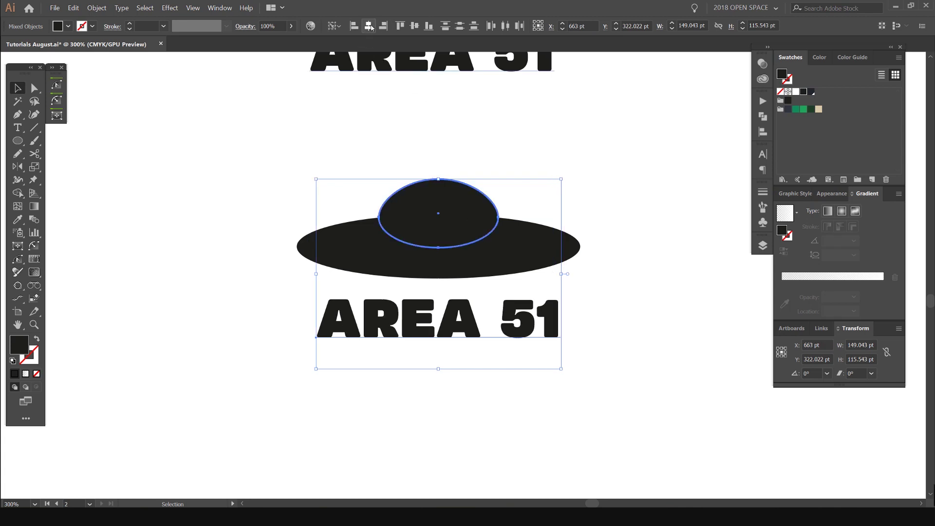
click(656, 304)
- Move the lower AREA 51 text up over the saucer's bottom edge and set its fill brightness to 27%
drag(489, 328, 486, 298)
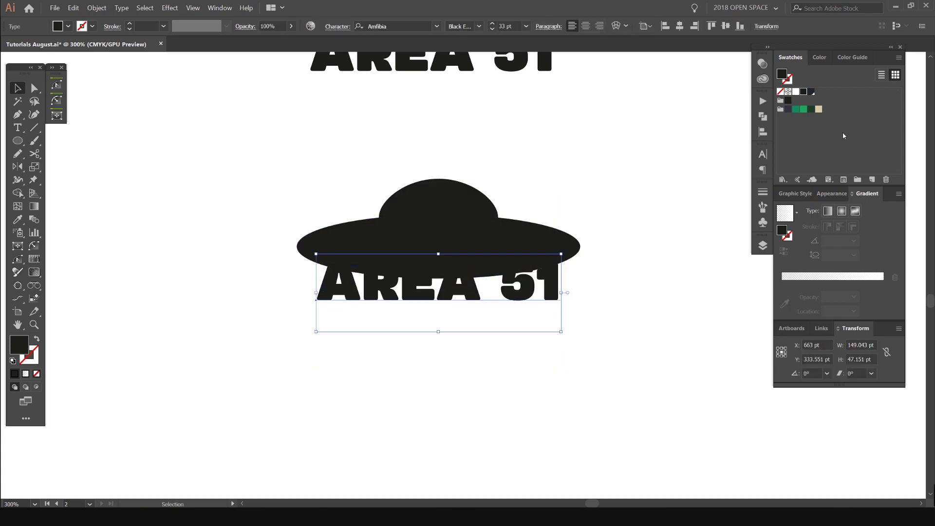
click(824, 59)
drag(818, 117, 825, 116)
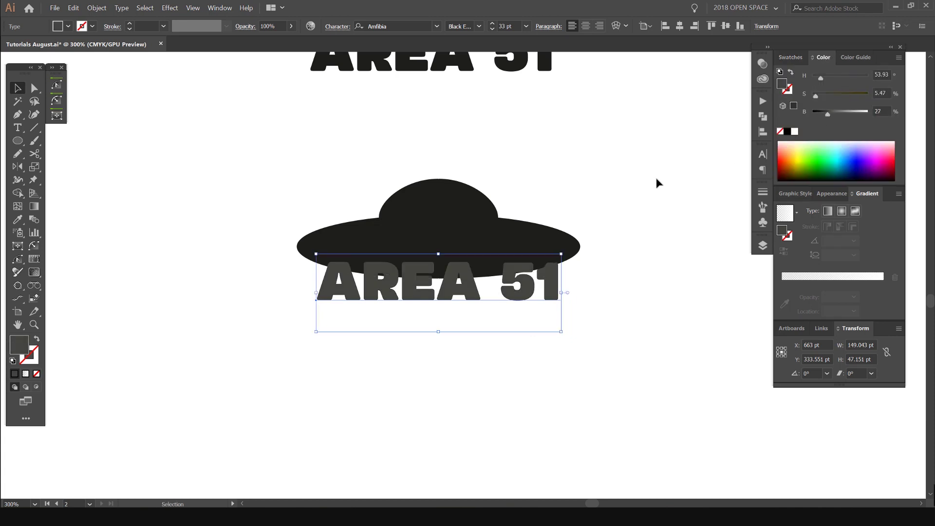
- Bring the lighter AREA 51 text forward in the stacking order and check its overlap with the saucer
click(106, 6)
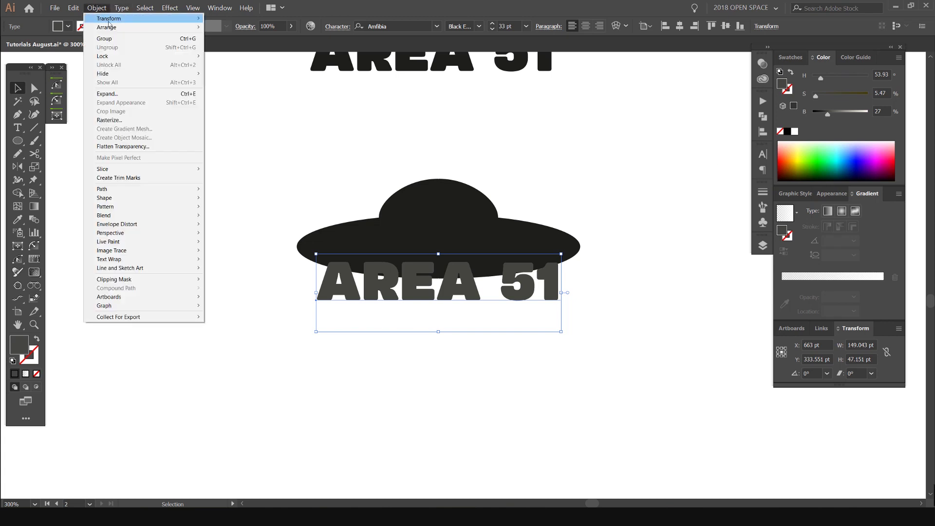
mouse_move(121, 28)
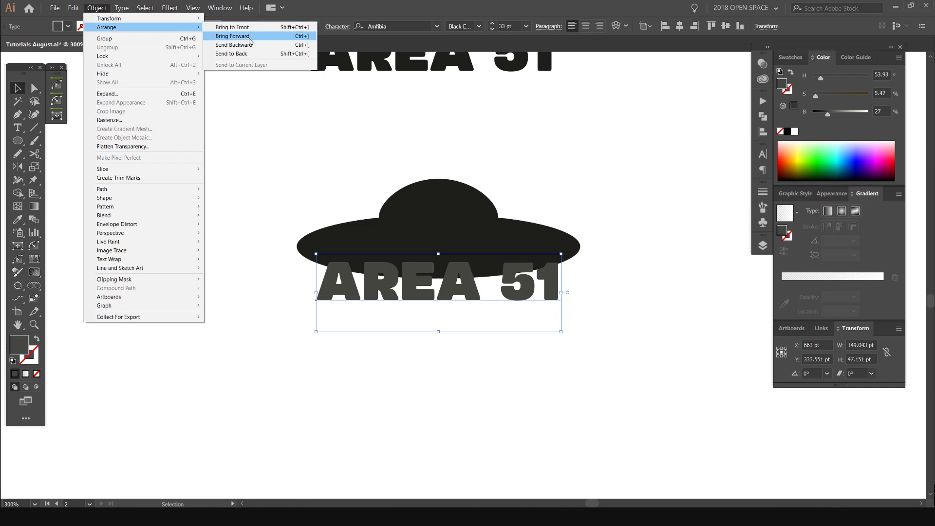
click(232, 36)
scroll(448, 266, up, 2)
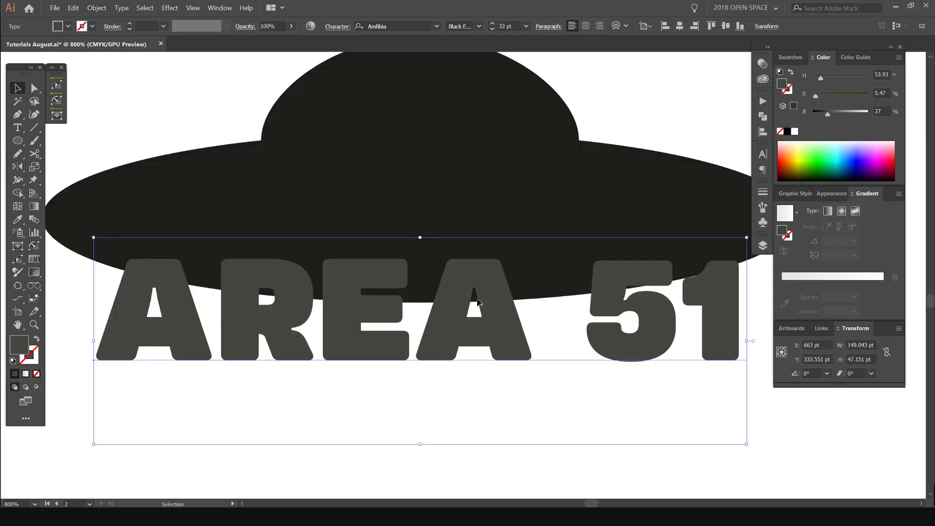
scroll(478, 303, up, 2)
scroll(461, 288, down, 5)
click(571, 233)
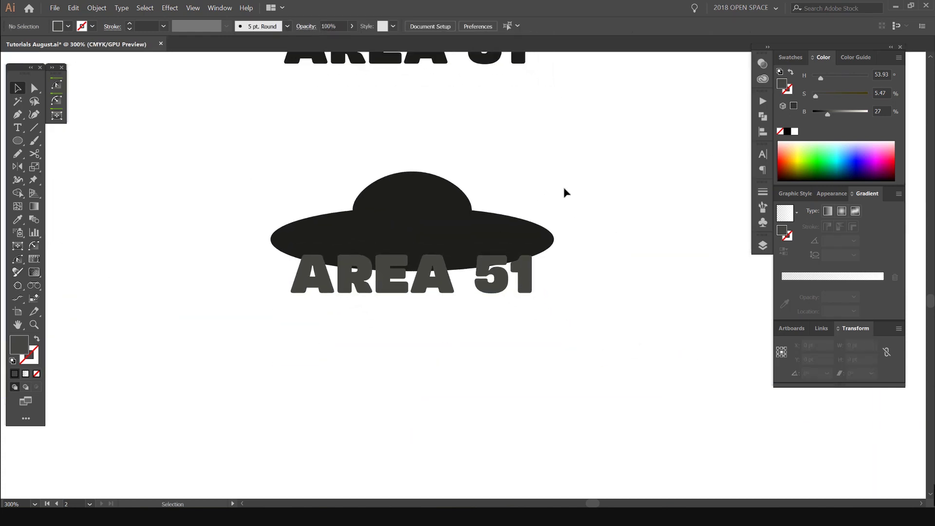
scroll(565, 192, down, 1)
scroll(553, 157, up, 1)
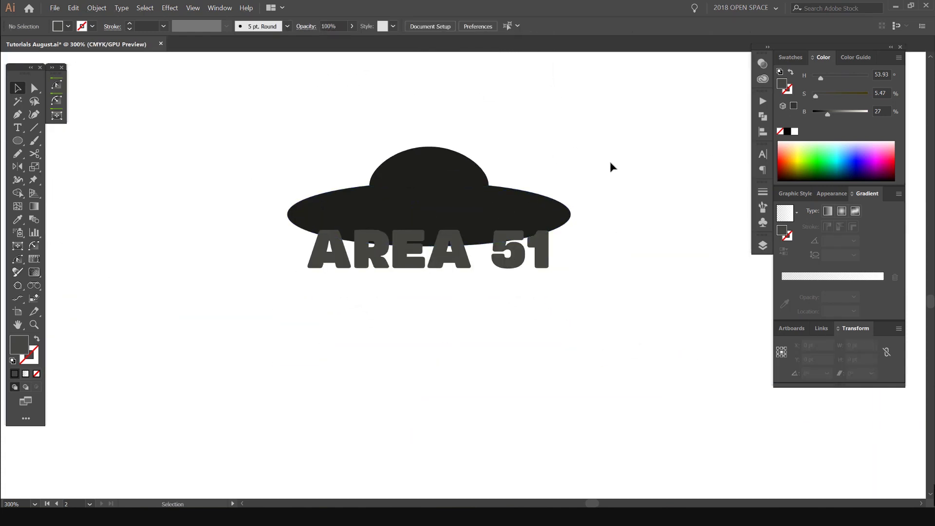
- Duplicate the overlapping saucer and AREA 51 text straight below the original
drag(599, 154, 326, 311)
scroll(398, 284, down, 1)
drag(456, 270, 438, 311)
drag(413, 256, 519, 260)
scroll(465, 352, up, 3)
scroll(584, 181, down, 2)
click(584, 180)
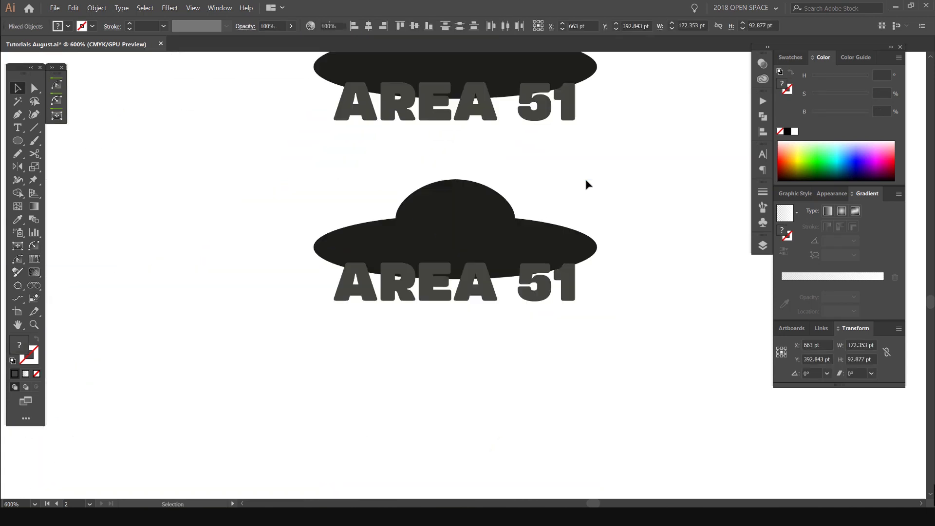
- Unite the dome and body ellipses of the duplicated saucer into a single shape with Pathfinder
drag(568, 178, 498, 188)
scroll(498, 188, up, 2)
click(497, 190)
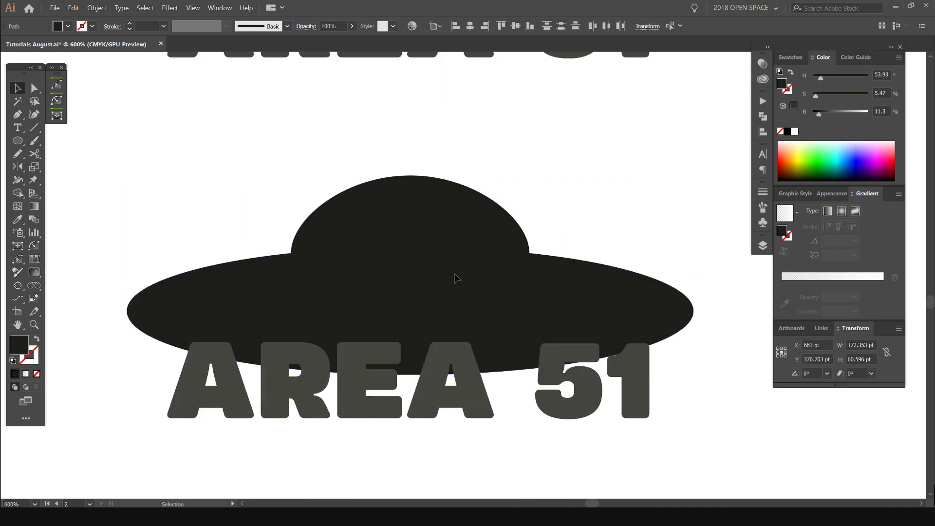
click(497, 261)
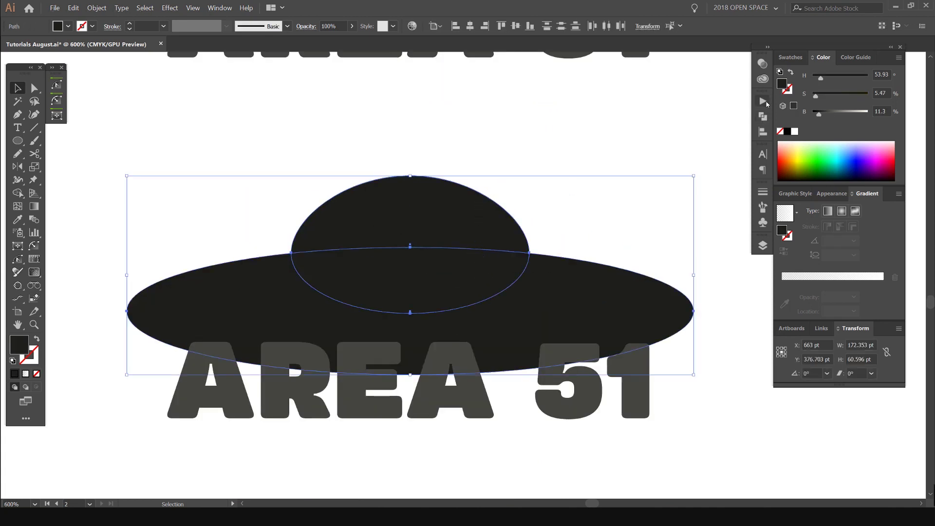
click(763, 116)
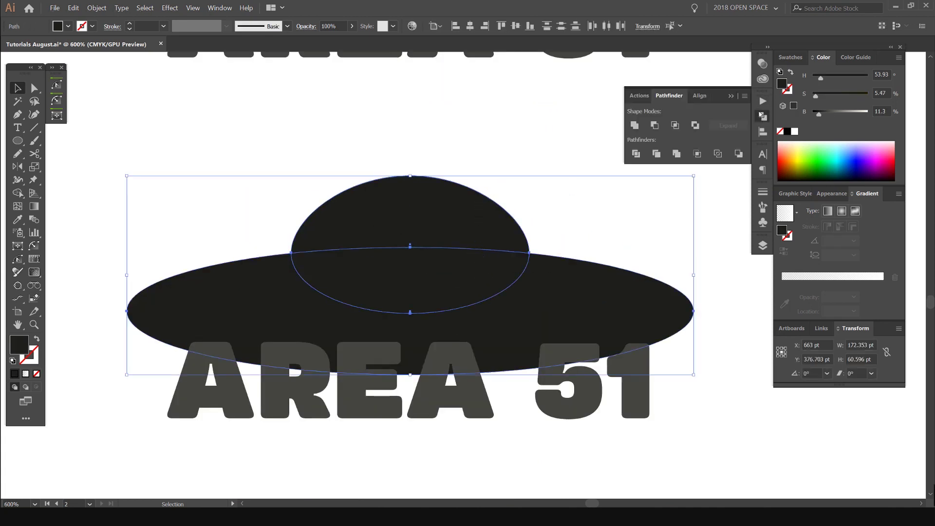
click(220, 8)
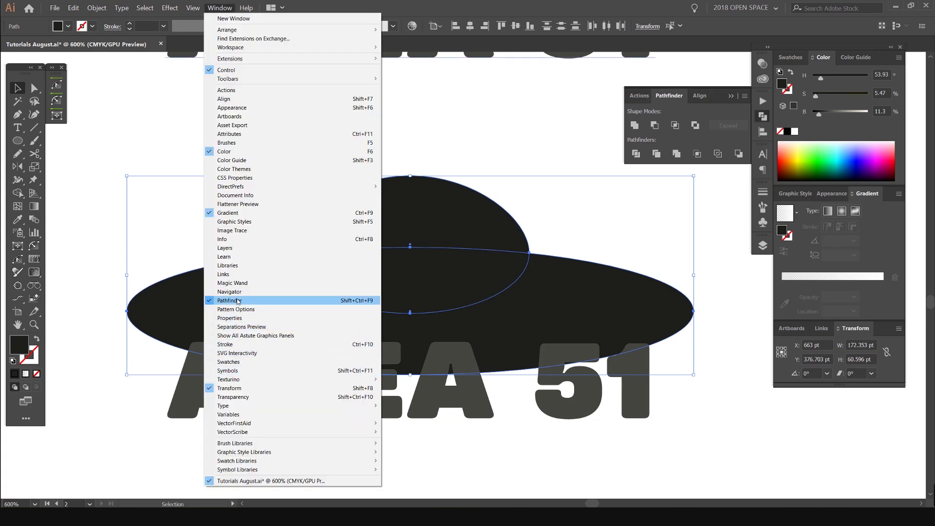
click(227, 9)
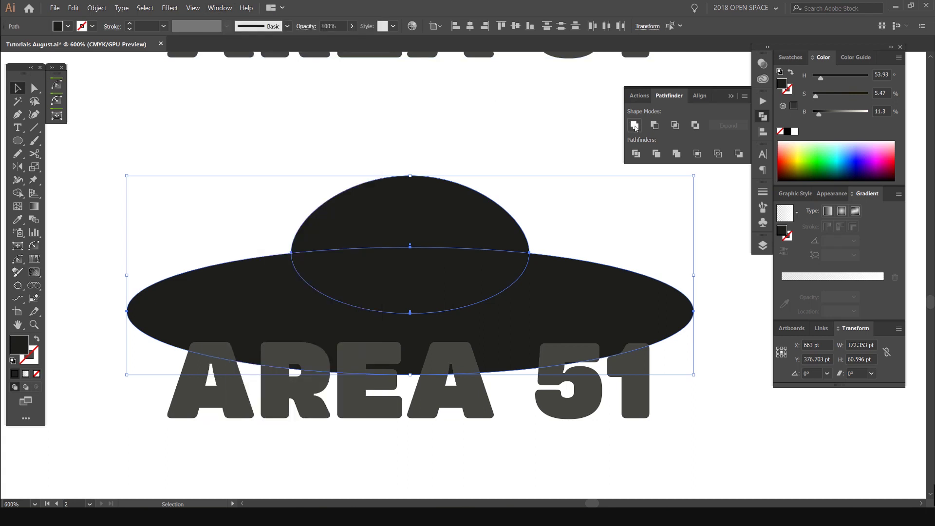
click(634, 126)
click(762, 116)
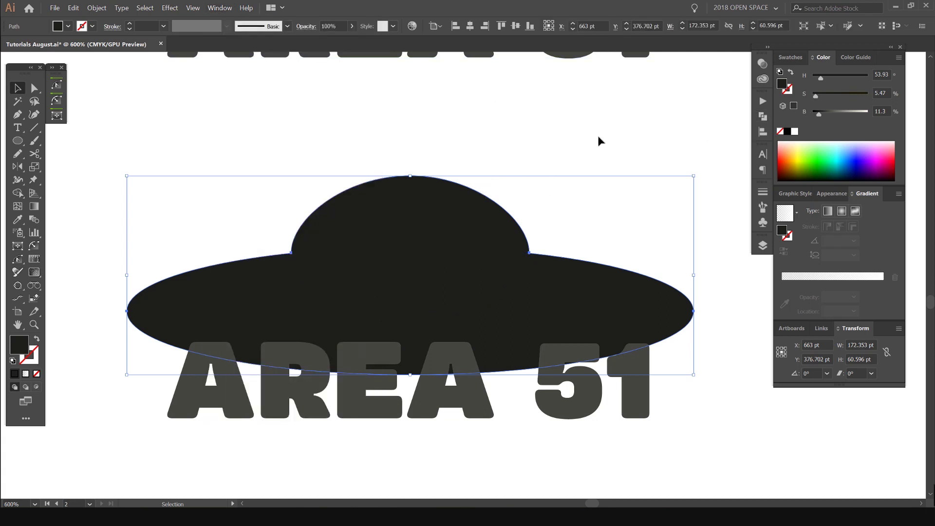
click(599, 142)
- Convert the AREA 51 text on the duplicated saucer to outlines
click(473, 413)
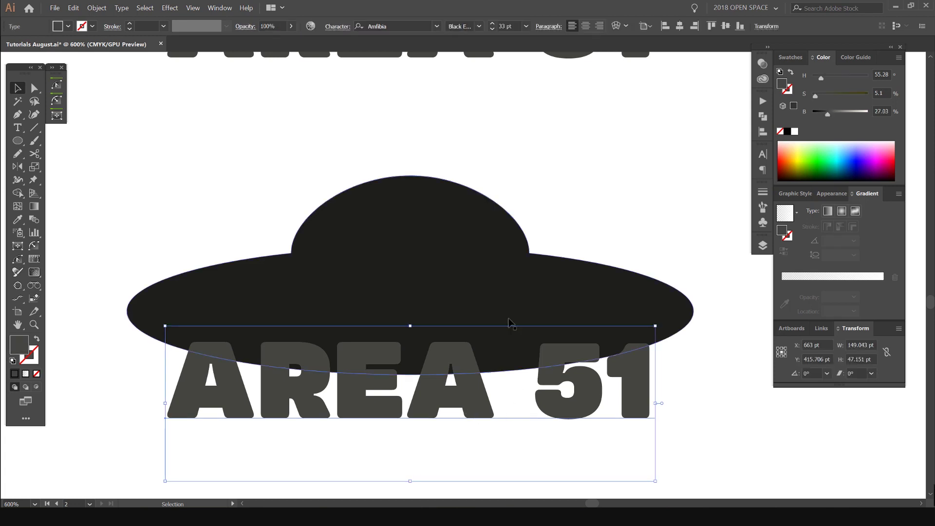
click(120, 8)
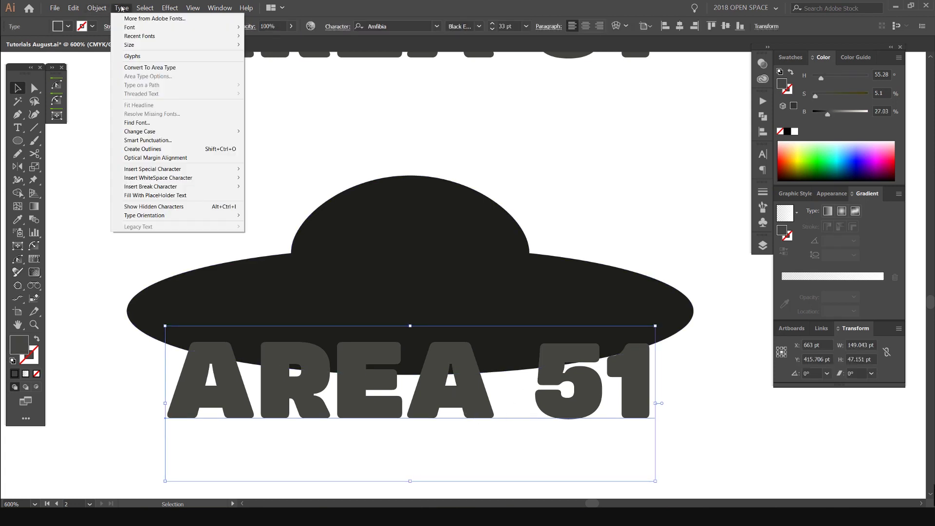
click(223, 149)
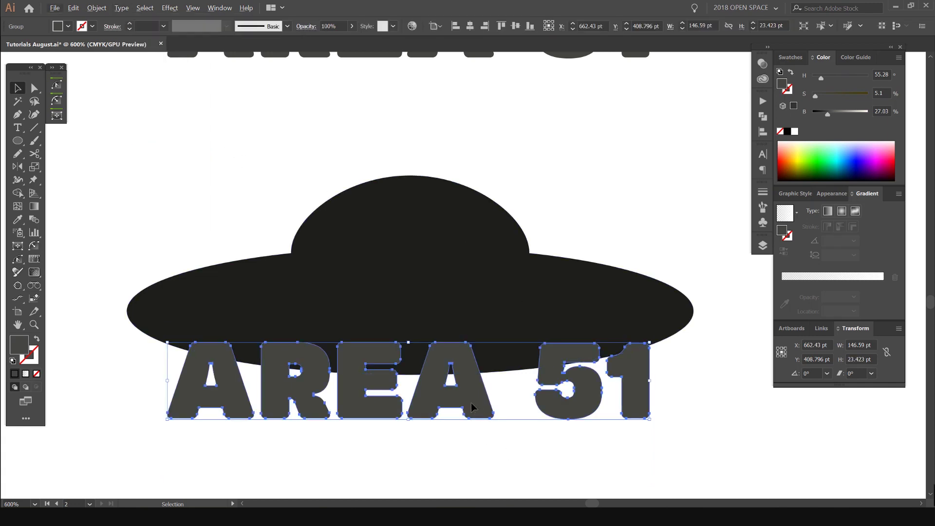
- Examine the outlined letters' paths and anchor points up close where they overlap the saucer
mouse_move(471, 402)
mouse_down()
mouse_move(470, 434)
mouse_move(469, 397)
mouse_up()
drag(456, 431, 459, 358)
scroll(456, 362, up, 1)
click(478, 363)
scroll(475, 277, up, 3)
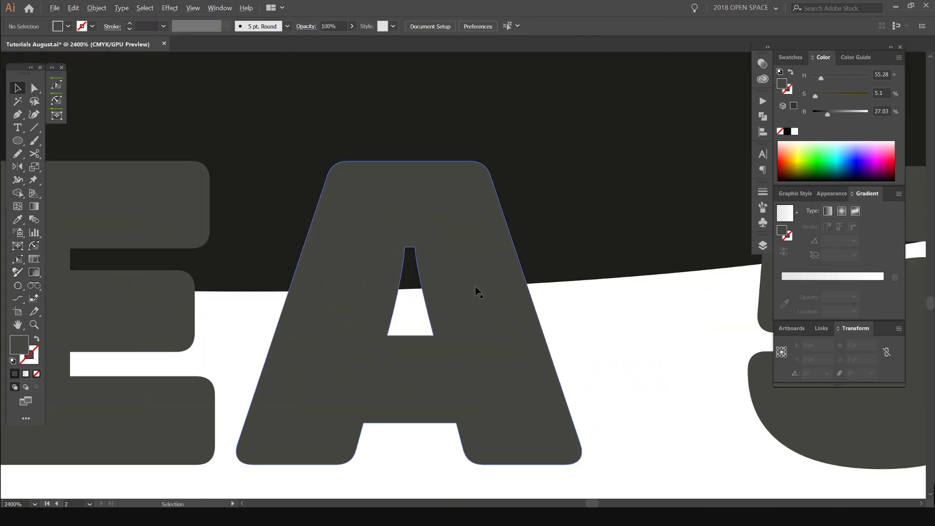
click(475, 285)
scroll(475, 288, down, 4)
scroll(475, 290, up, 4)
key(a)
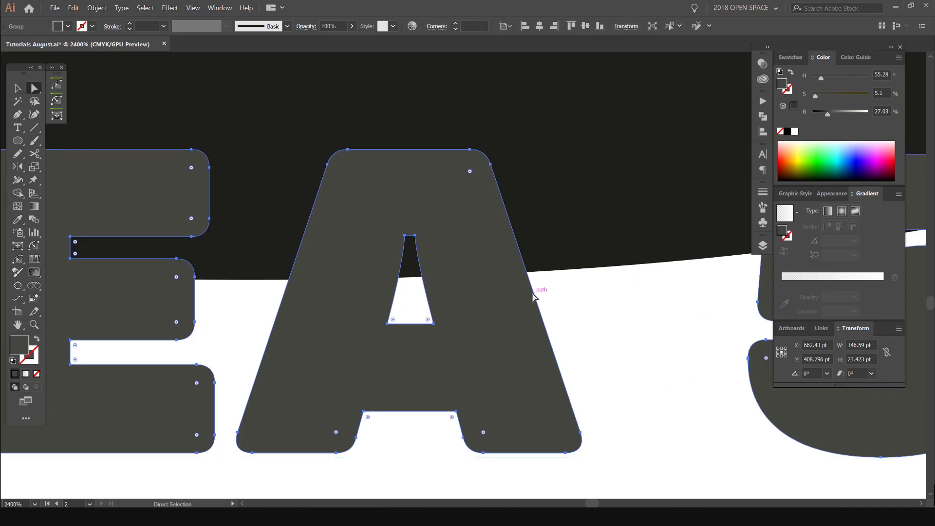
key(Left)
key(Left)
key(Left)
scroll(539, 294, down, 4)
drag(535, 294, 430, 288)
click(617, 286)
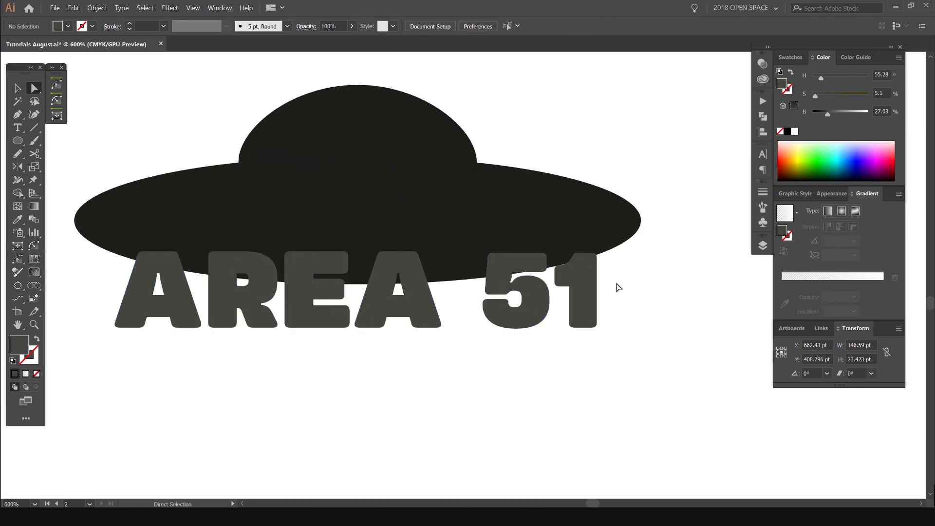
key(Tab)
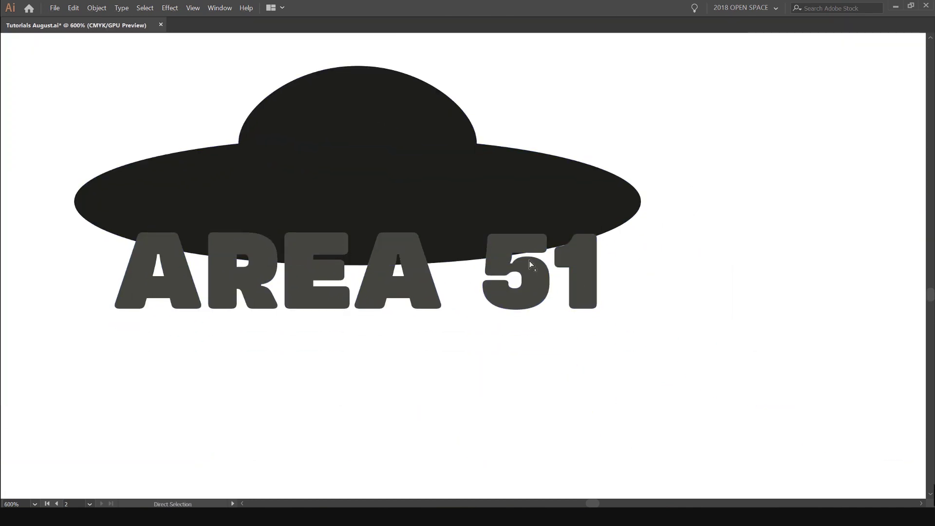
scroll(435, 279, up, 1)
drag(428, 260, 467, 258)
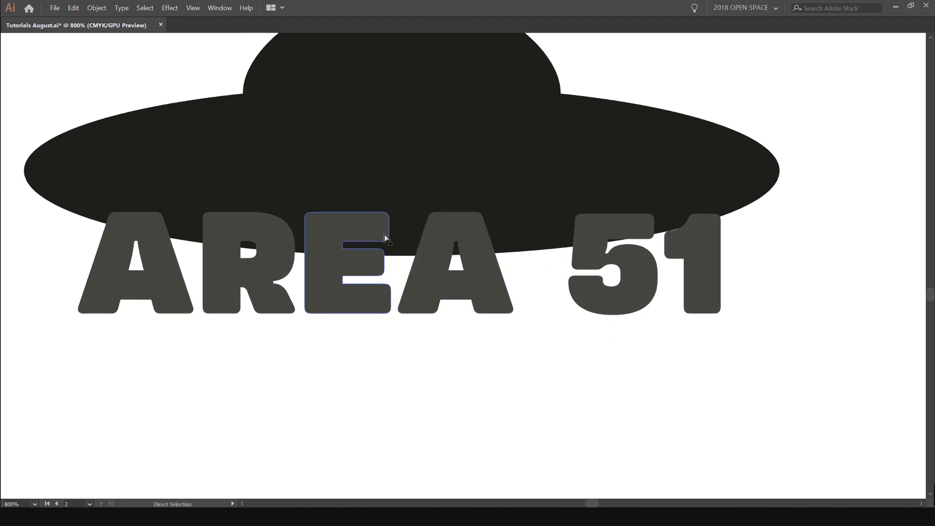
scroll(384, 235, up, 5)
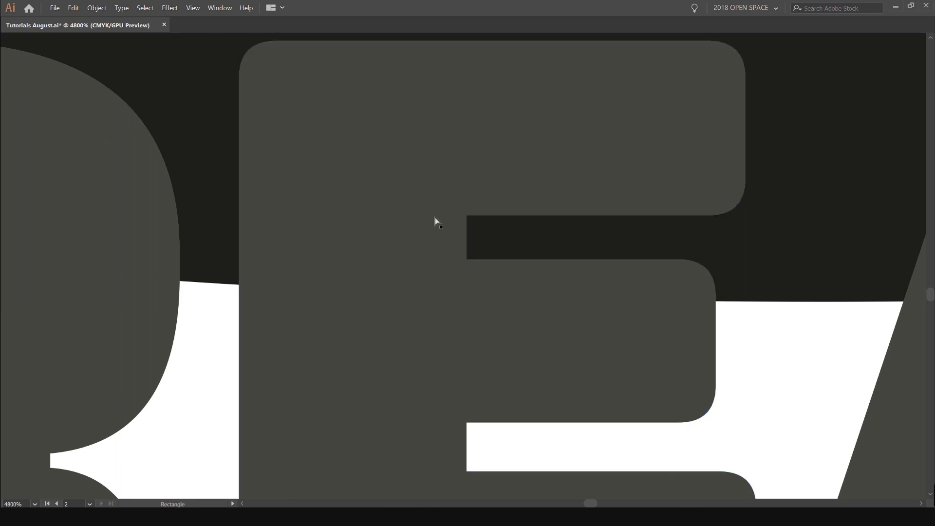
key(m)
drag(606, 176, 362, 379)
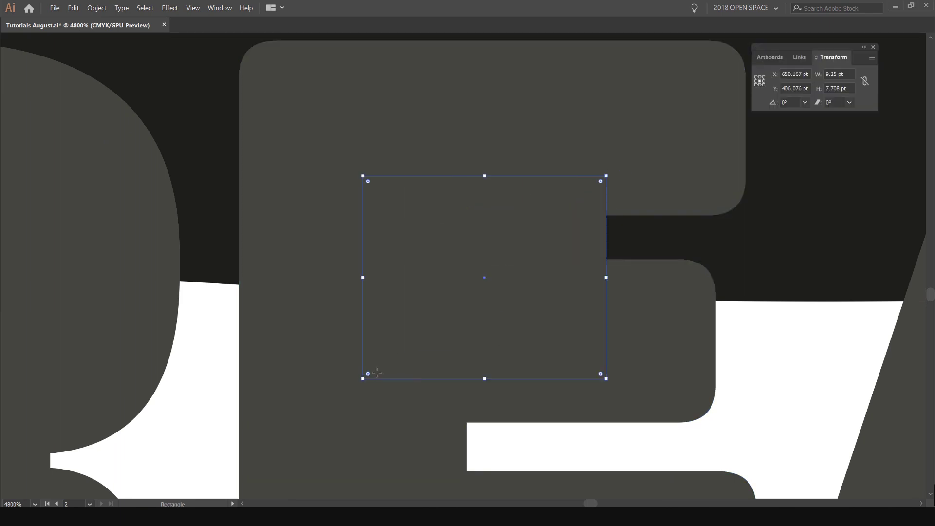
key(ctrl+z)
key(Tab)
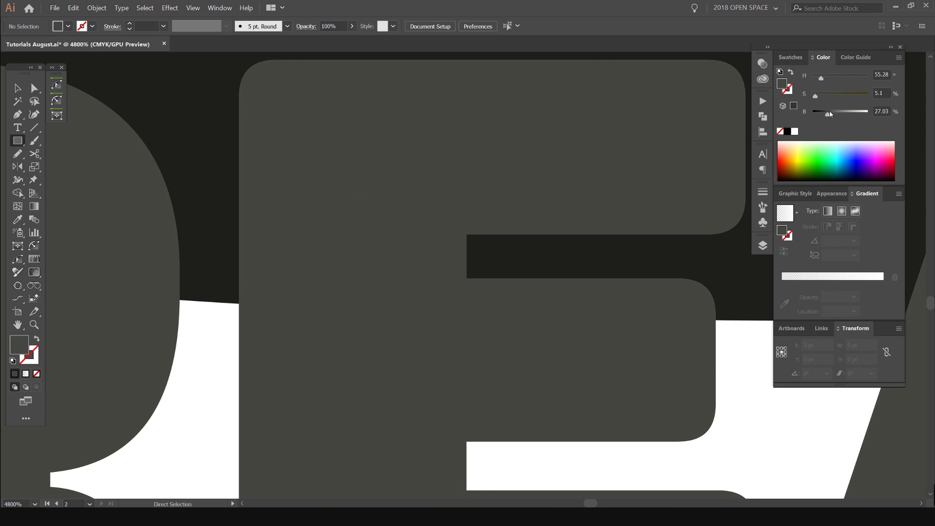
- Draw a 45% brightness rectangle of about 8.6 by 1.7 pt across the E's stem, level with its upper gap, and check its corner alignment
click(837, 114)
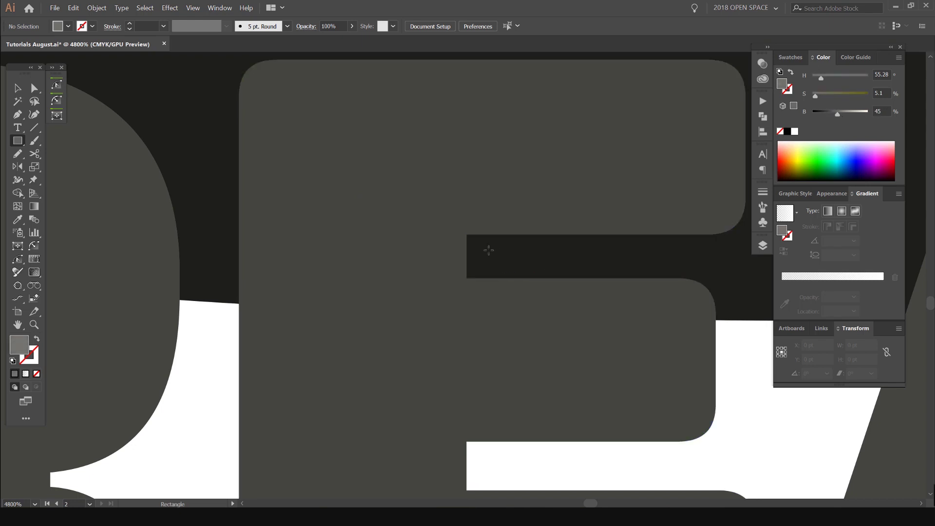
drag(466, 234, 239, 278)
scroll(496, 347, up, 2)
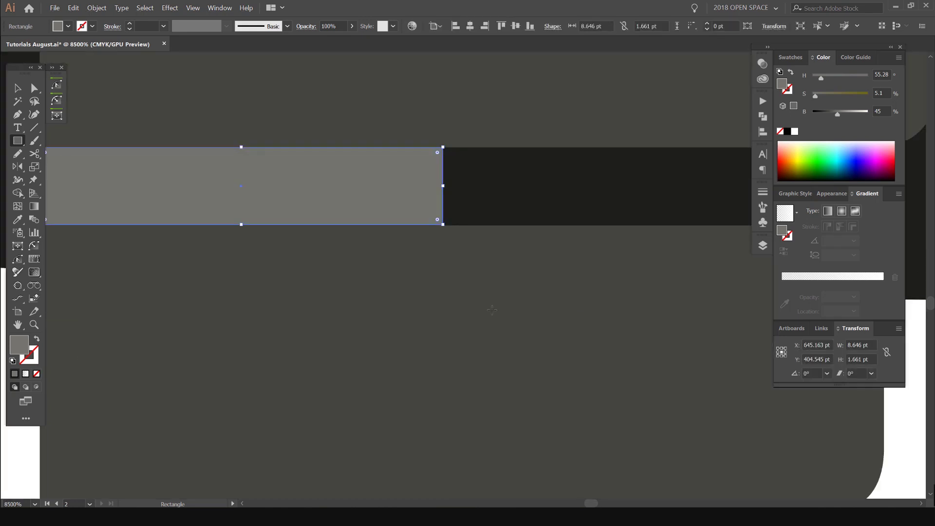
scroll(546, 359, down, 1)
scroll(501, 174, up, 5)
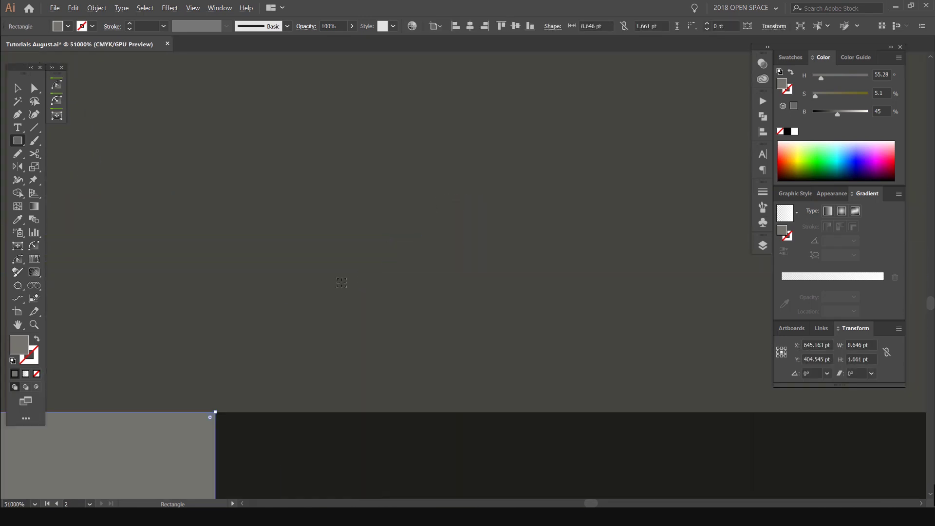
drag(240, 392, 416, 246)
drag(527, 127, 477, 236)
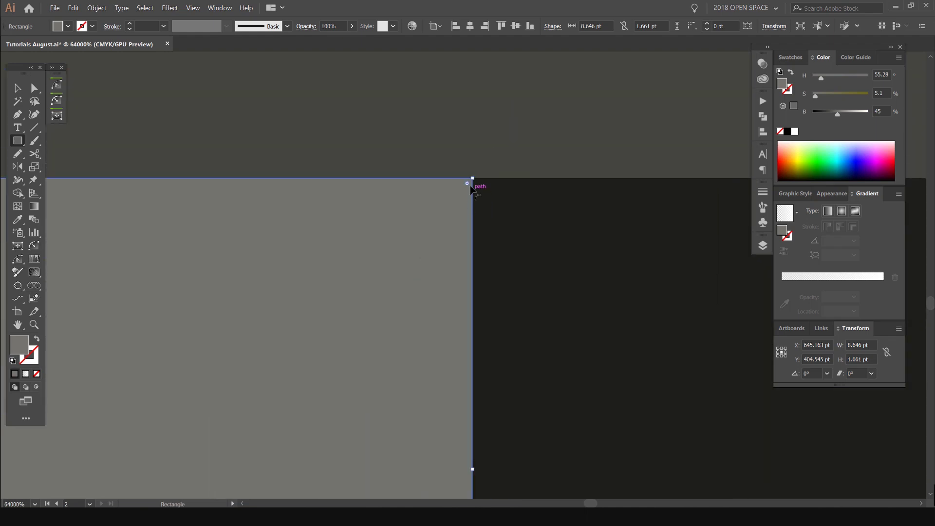
- Duplicate the stem rectangle straight down so the copy lines up with the E's lower gap
click(482, 183)
key(Escape)
scroll(390, 161, down, 2)
drag(390, 161, 511, 208)
key(v)
drag(470, 233, 459, 441)
scroll(515, 420, up, 2)
drag(496, 489, 451, 325)
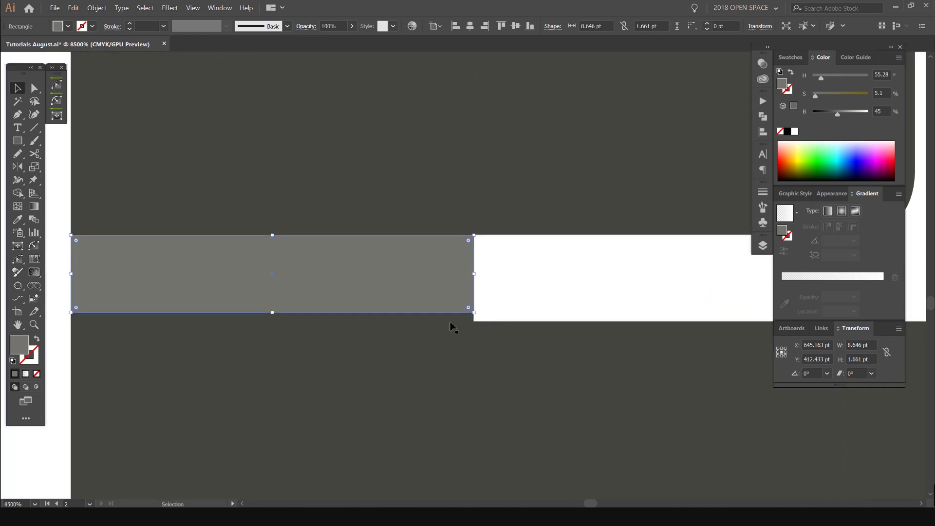
- Stretch the rectangle copy downward to a height of about 1.85 pt so it matches the E's lower gap
drag(393, 325, 497, 309)
drag(375, 295, 373, 304)
scroll(404, 266, right, 3)
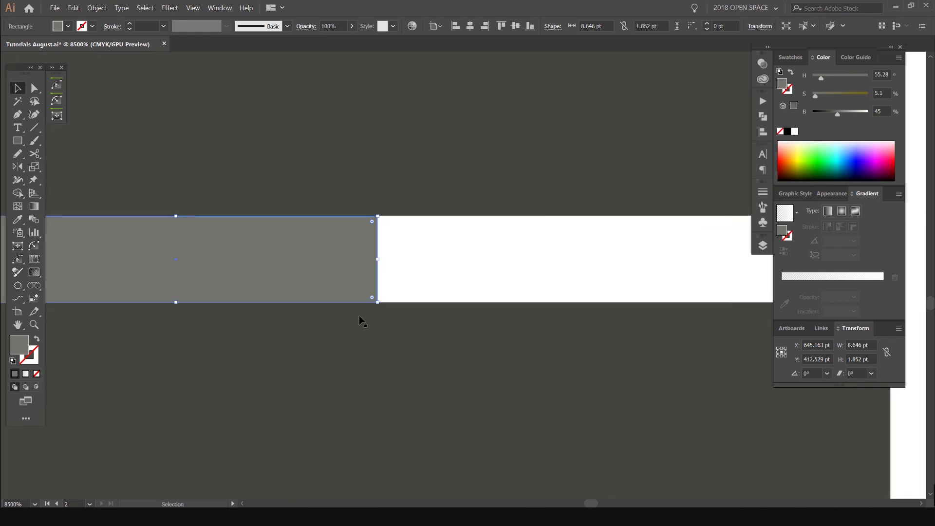
- Check the copied rectangle's corner alignment with the E's lower gap and whether Snap to Point is enabled
click(397, 259)
scroll(416, 261, up, 3)
drag(106, 260, 316, 317)
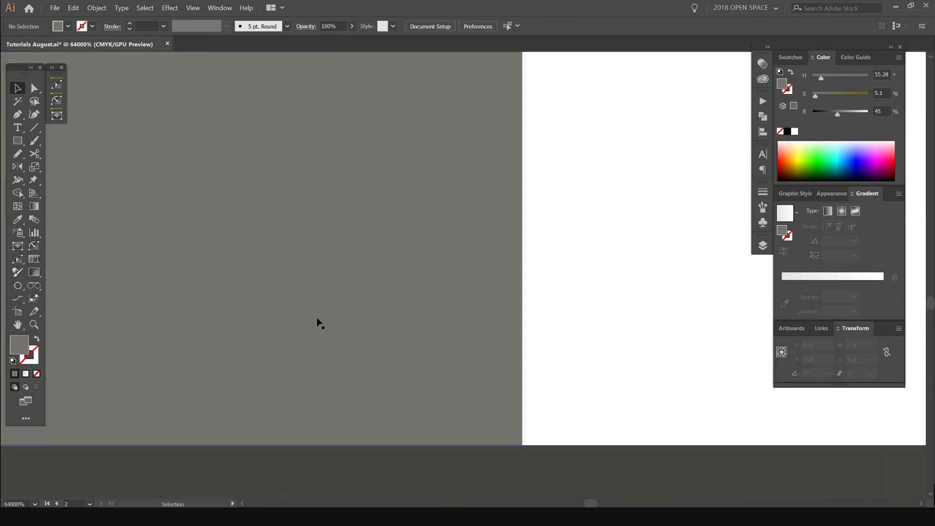
drag(506, 427, 481, 370)
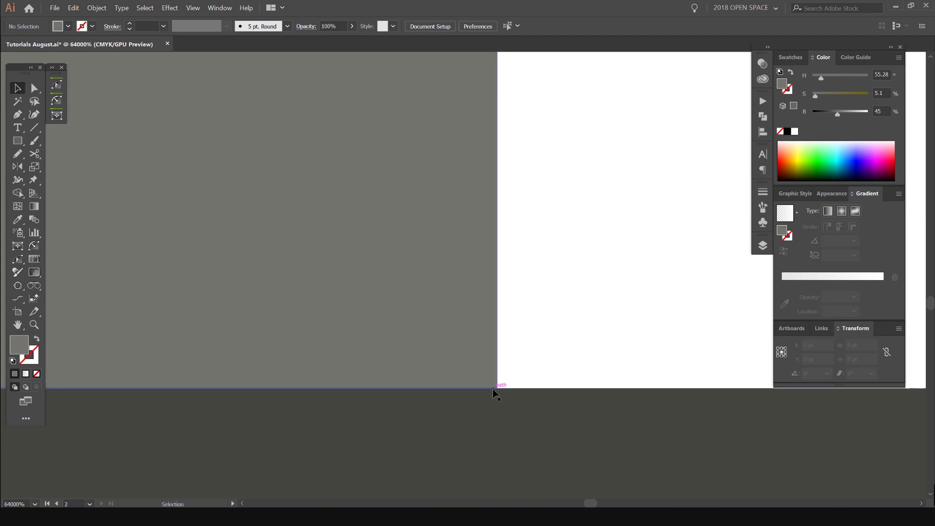
click(492, 388)
scroll(518, 358, down, 5)
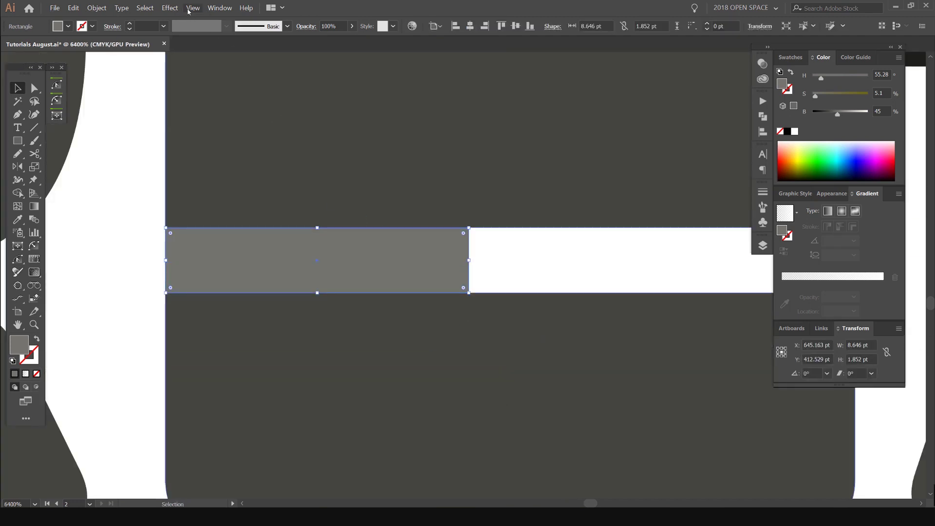
click(193, 7)
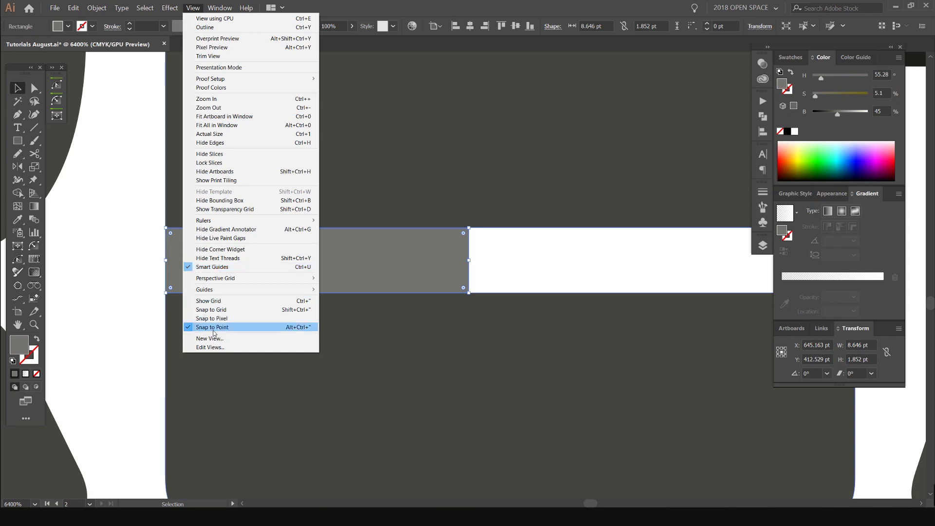
click(548, 249)
scroll(547, 249, down, 5)
drag(509, 251, 440, 288)
scroll(440, 239, up, 2)
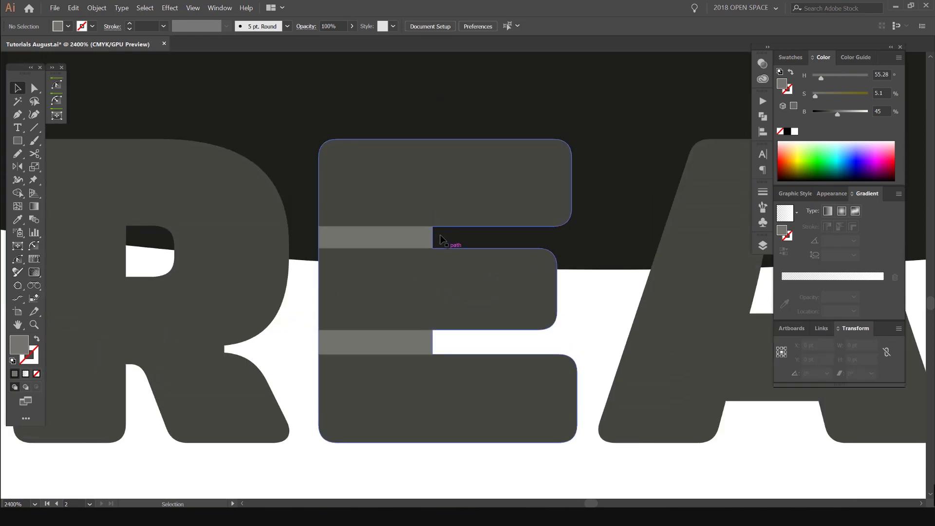
- Select both rectangles on the E's stem together with the outlined lettering, undoing a trial move of the rectangles
click(410, 233)
shift+click(380, 344)
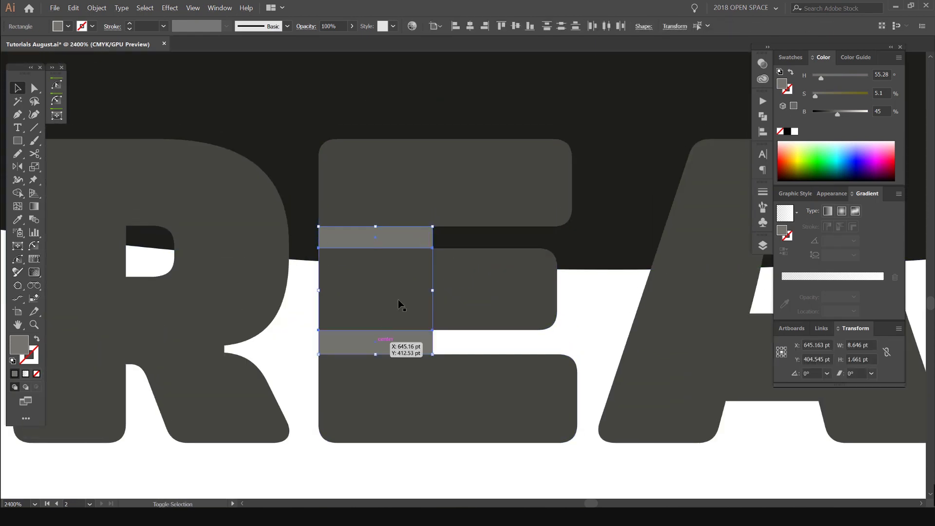
drag(397, 243, 496, 201)
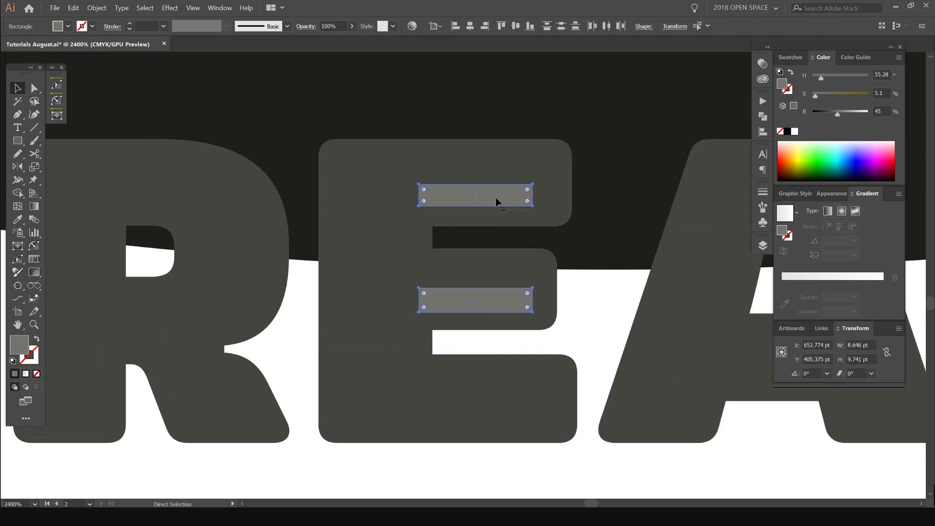
key(ctrl+z)
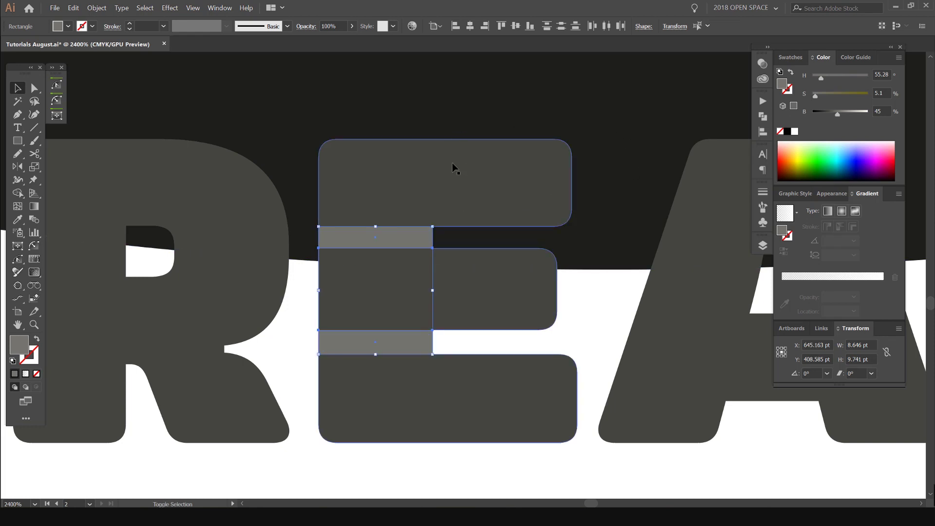
shift+click(458, 174)
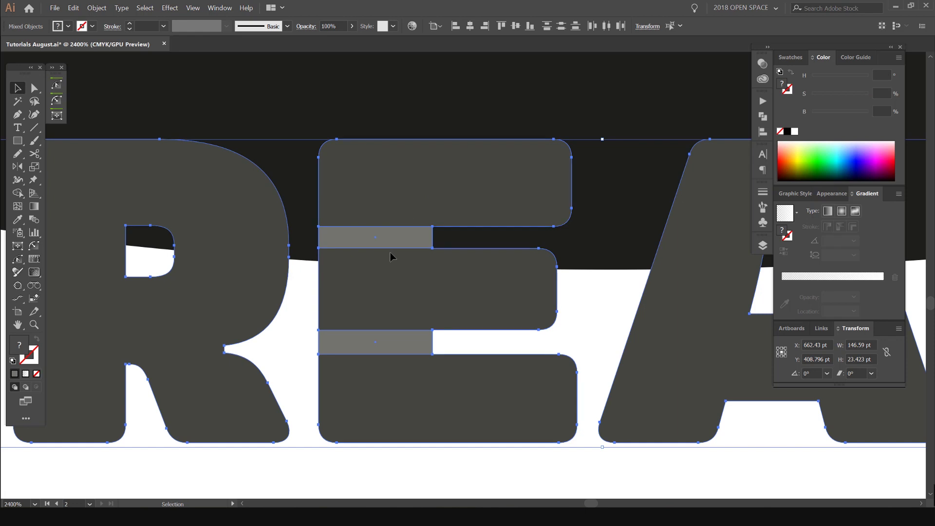
- Cut both rectangles out of the E's stem with Shape Builder, splitting the letter into three separate bars
key(shift+m)
alt+scroll(389, 249, up, 1)
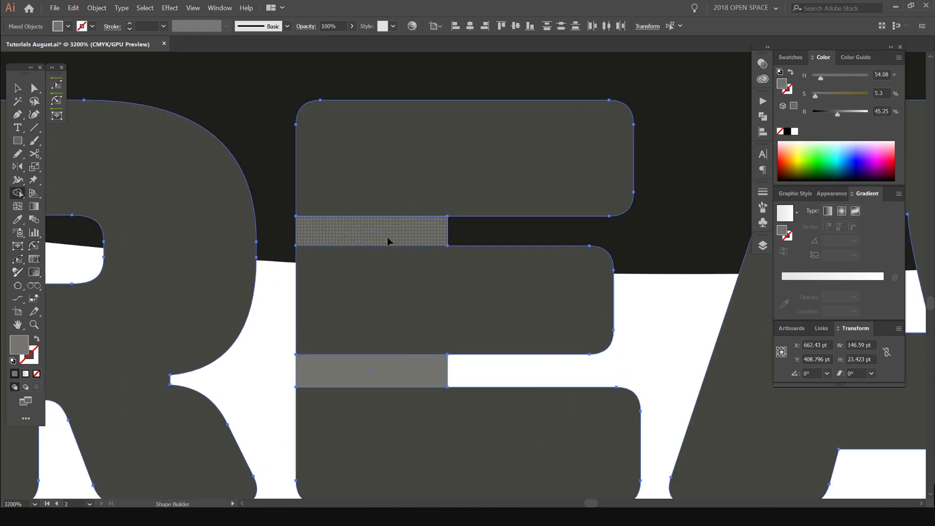
click(18, 193)
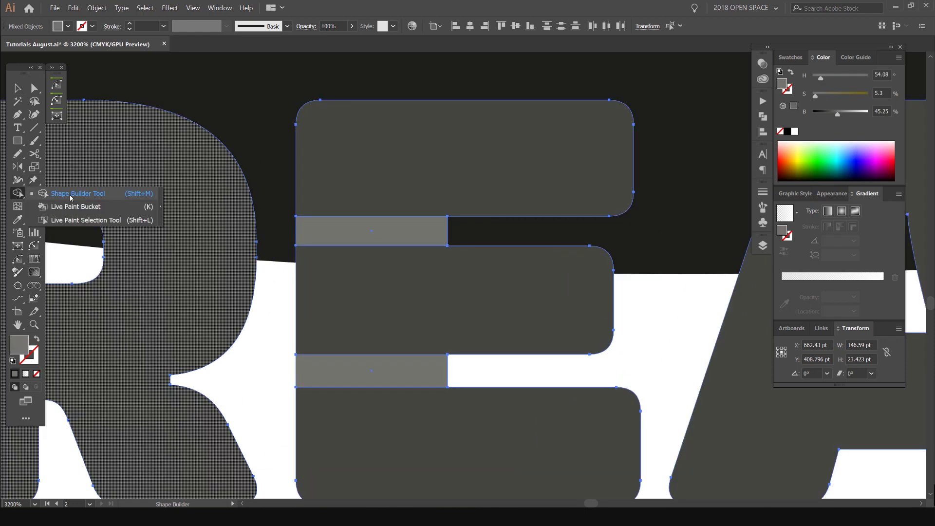
click(407, 237)
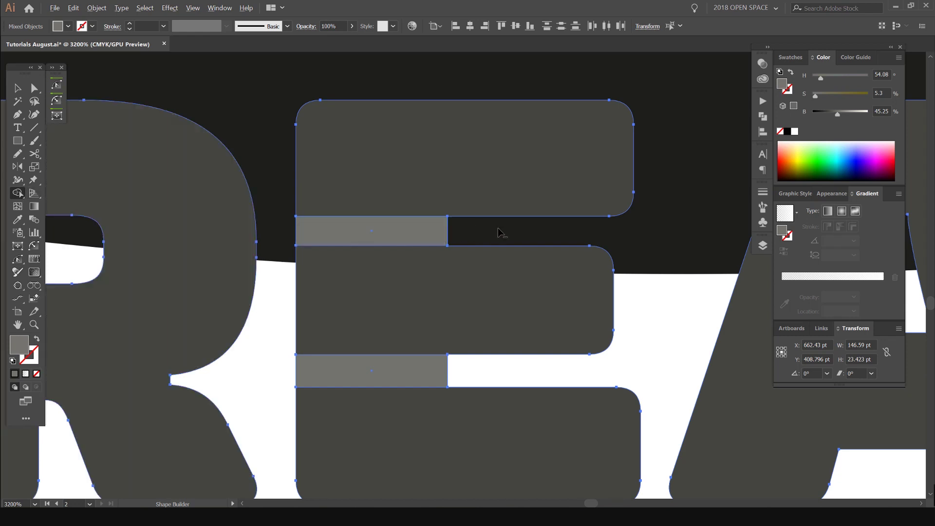
alt+click(419, 230)
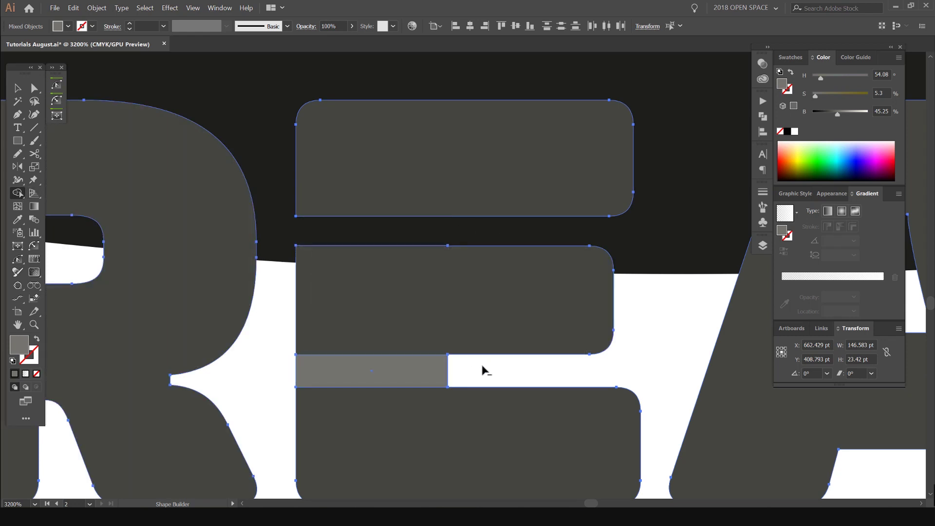
alt+drag(452, 374, 320, 361)
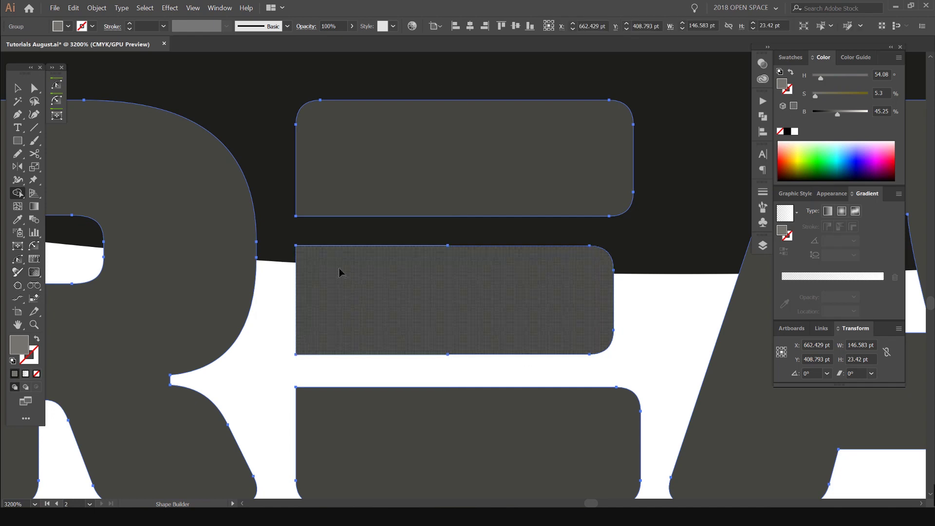
key(v)
click(399, 225)
- Examine the offset anchors on the upper edge of the E's middle bar and undo the accidental saucer moves
alt+scroll(470, 217, down, 6)
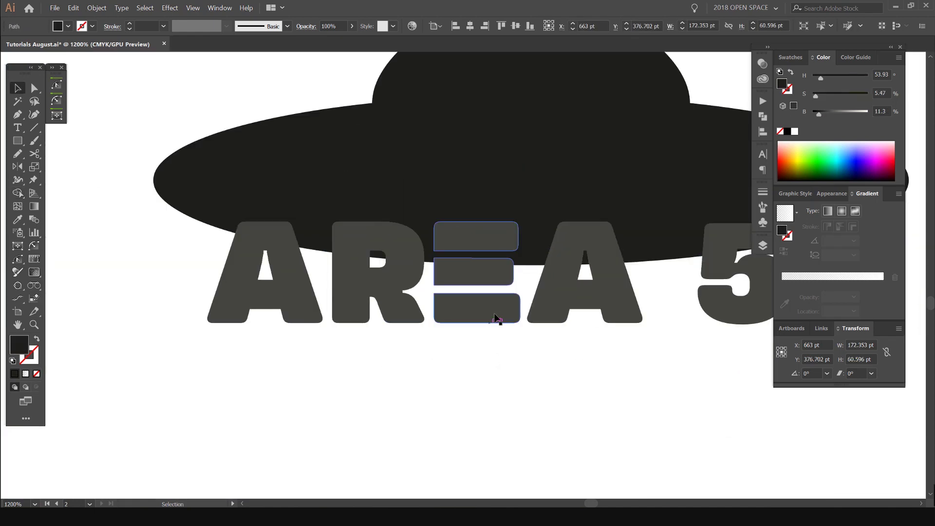
drag(503, 286, 503, 260)
key(ctrl+z)
click(504, 311)
scroll(504, 311, up, 12)
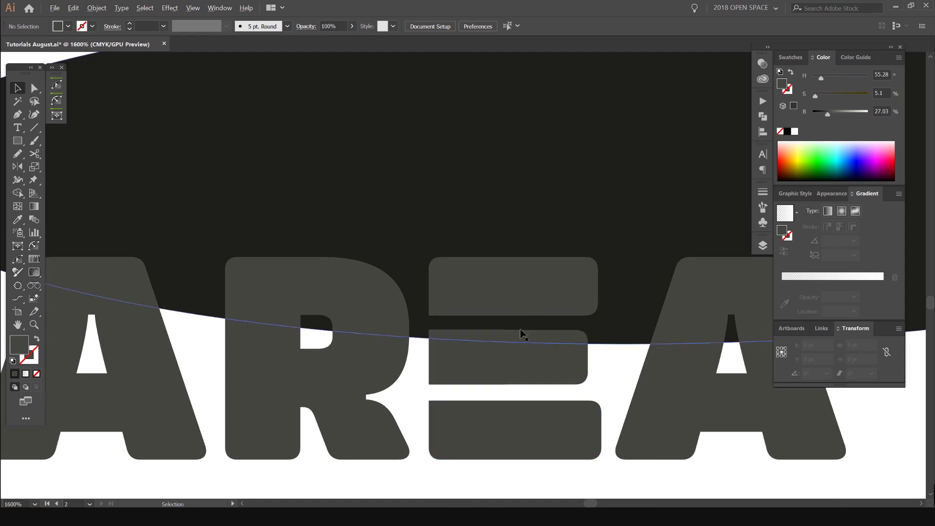
scroll(413, 334, up, 5)
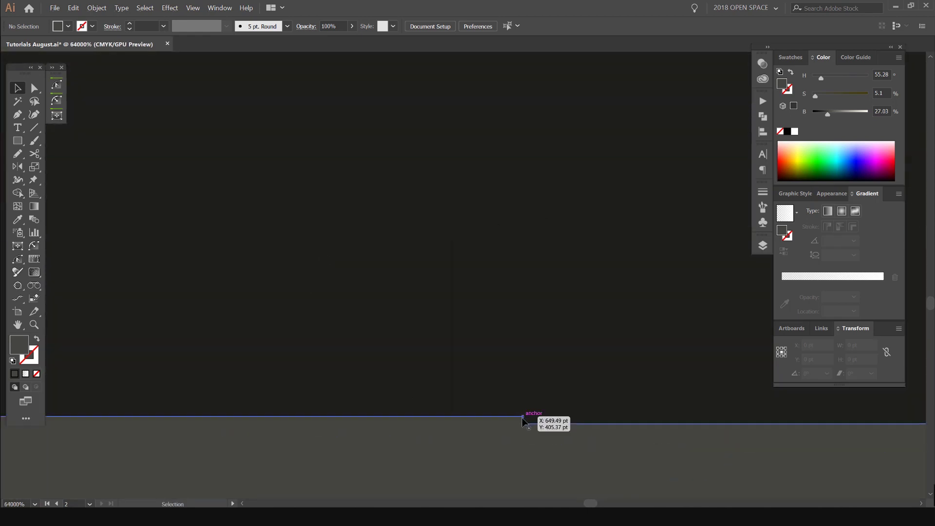
click(522, 418)
click(524, 418)
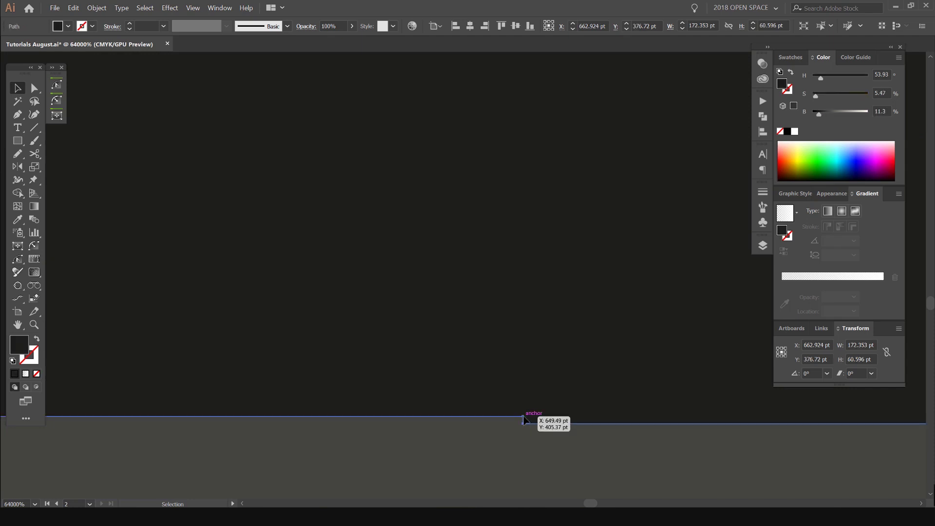
key(ctrl+z)
scroll(523, 411, down, 4)
key(ctrl+z)
scroll(542, 397, down, 6)
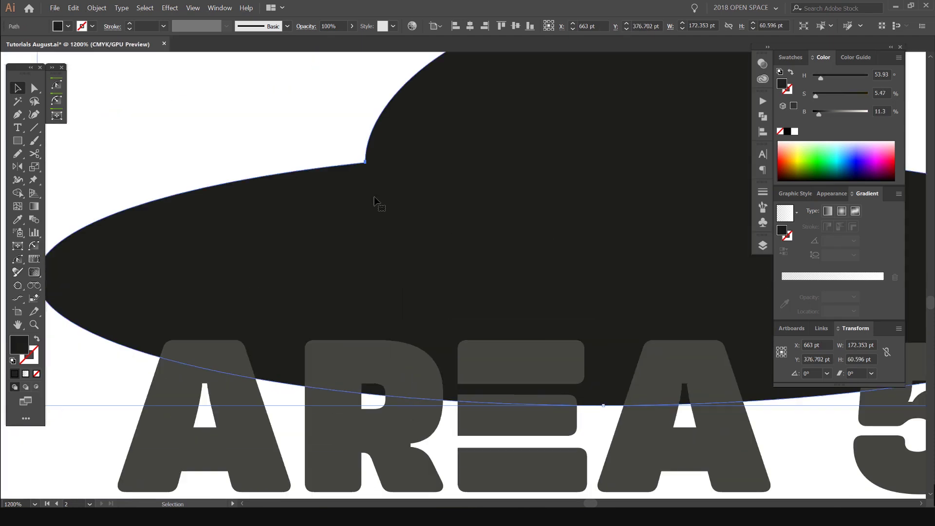
click(341, 146)
- Move the offset anchor on the upper edge of the E's middle bar level with the adjoining lower segment
drag(523, 388, 443, 259)
scroll(434, 272, up, 4)
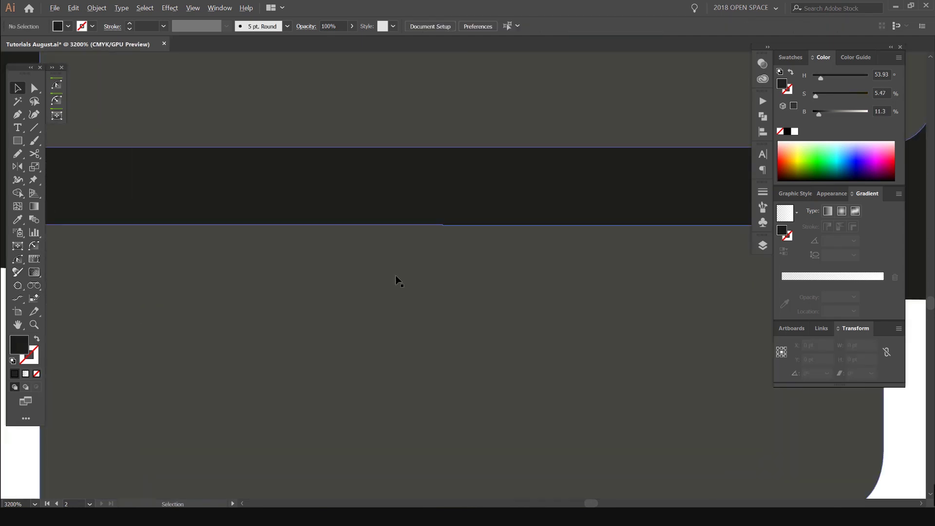
drag(410, 211, 175, 228)
scroll(590, 222, up, 5)
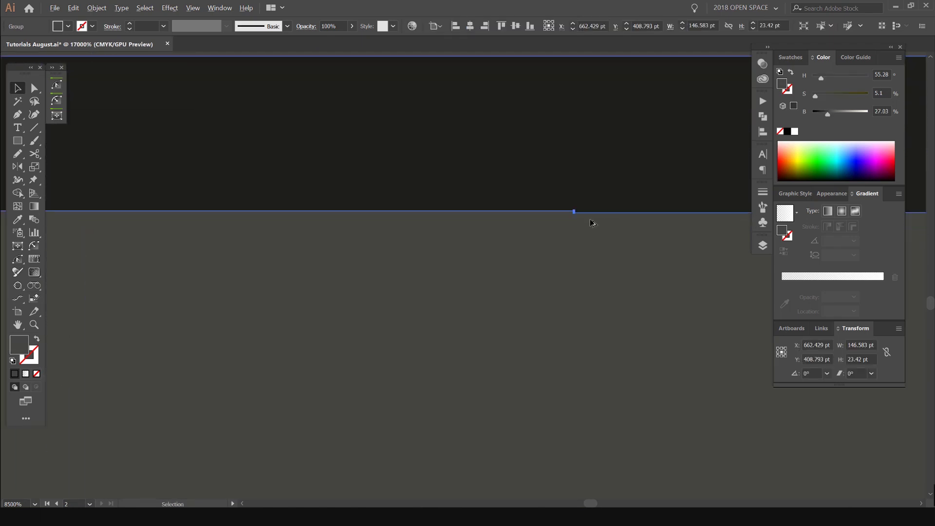
drag(430, 215, 542, 191)
key(a)
click(584, 209)
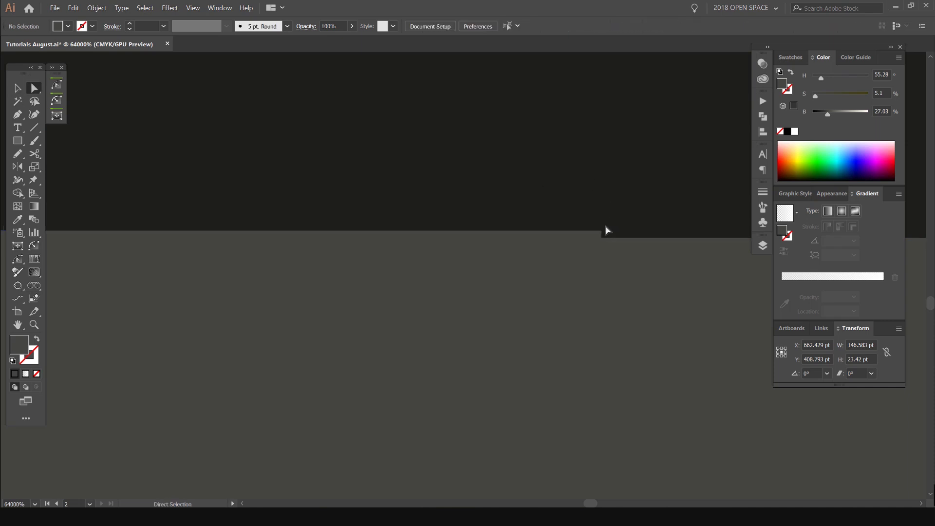
drag(603, 229, 605, 237)
drag(587, 188, 528, 388)
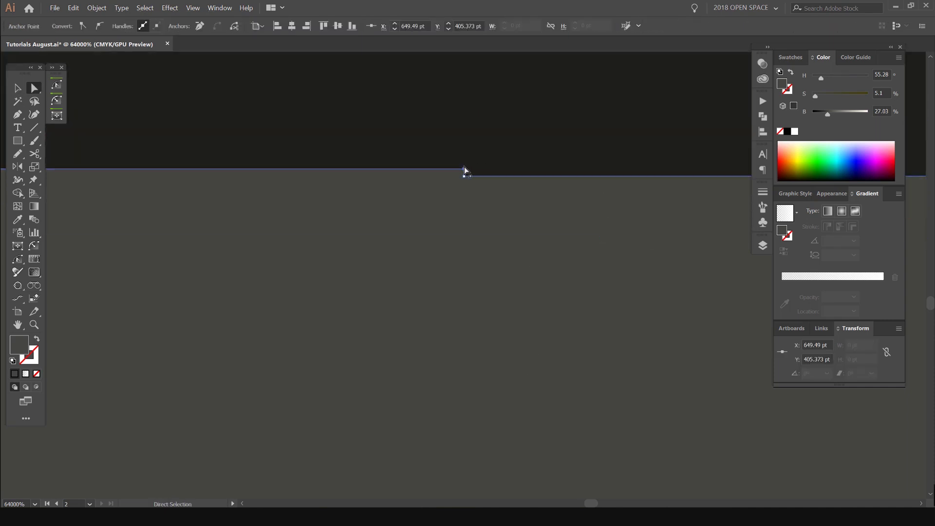
mouse_move(464, 171)
mouse_down()
mouse_move(465, 180)
mouse_move(475, 172)
mouse_up()
click(508, 154)
scroll(507, 156, down, 5)
scroll(397, 147, up, 3)
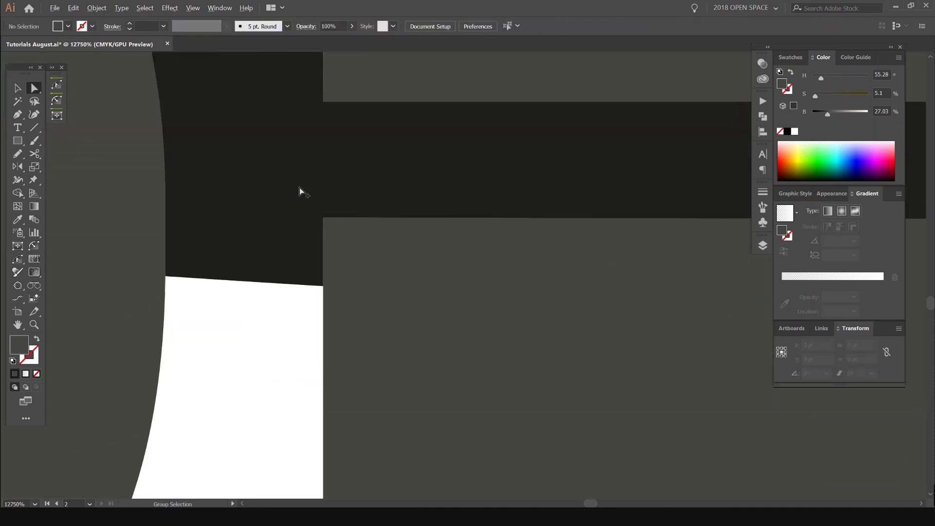
- Lower the upper-left corner anchor of the E's middle bar until its top edge runs straight
click(323, 219)
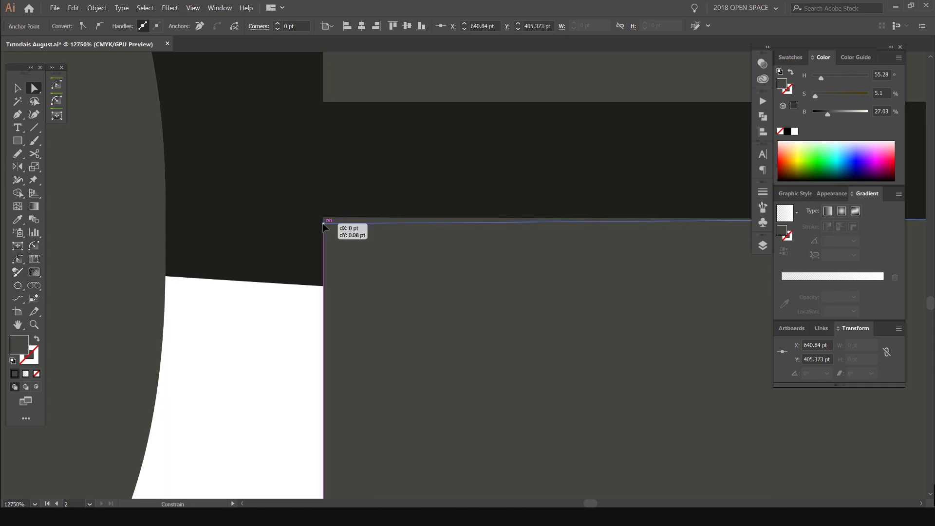
key(space)
scroll(273, 221, up, 4)
drag(417, 190, 678, 403)
key(space)
click(307, 130)
click(324, 114)
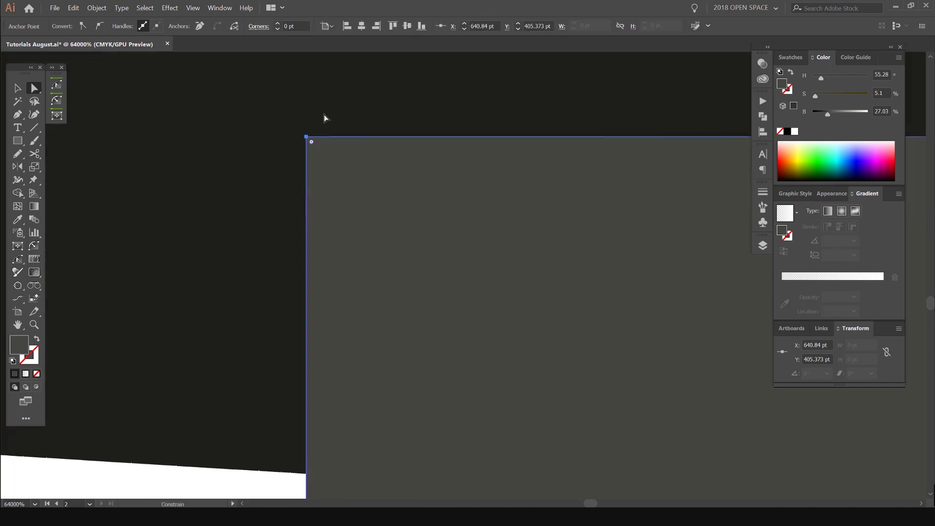
- Inspect the E's straightened upper gap and the edges of its lower gap up close
scroll(337, 112, down, 5)
scroll(364, 190, up, 2)
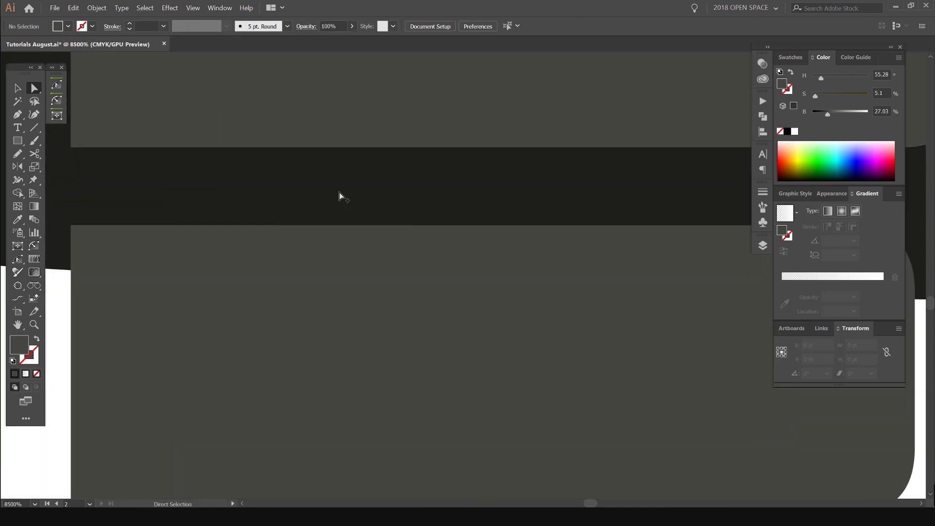
scroll(501, 207, down, 5)
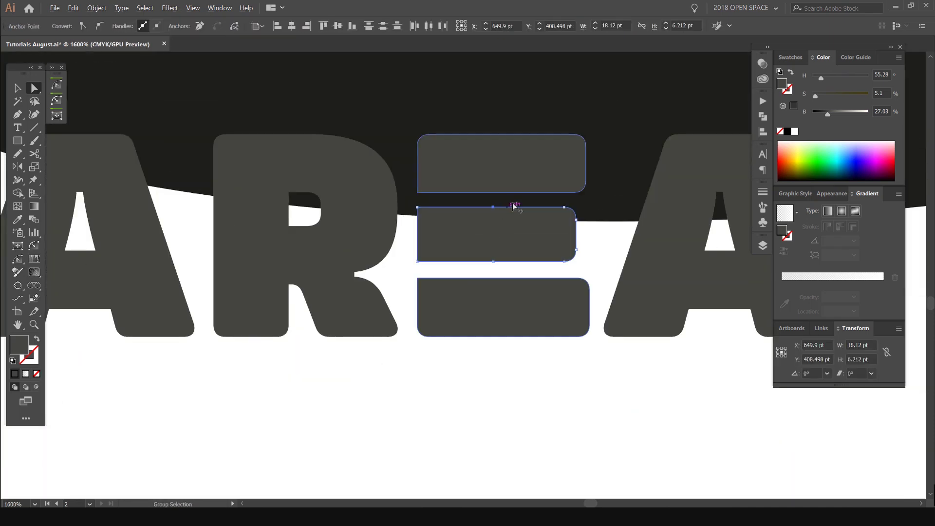
click(499, 233)
scroll(500, 234, up, 2)
scroll(425, 288, up, 2)
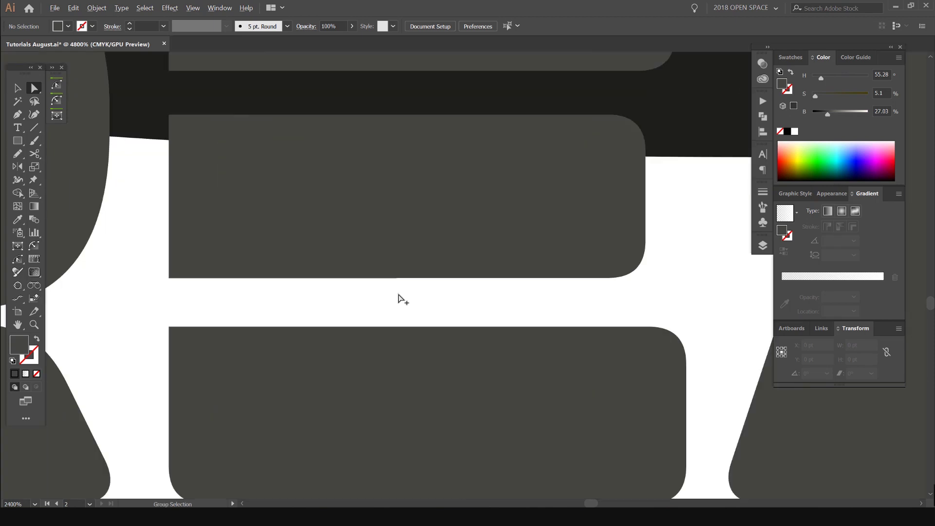
scroll(404, 296, down, 8)
key(v)
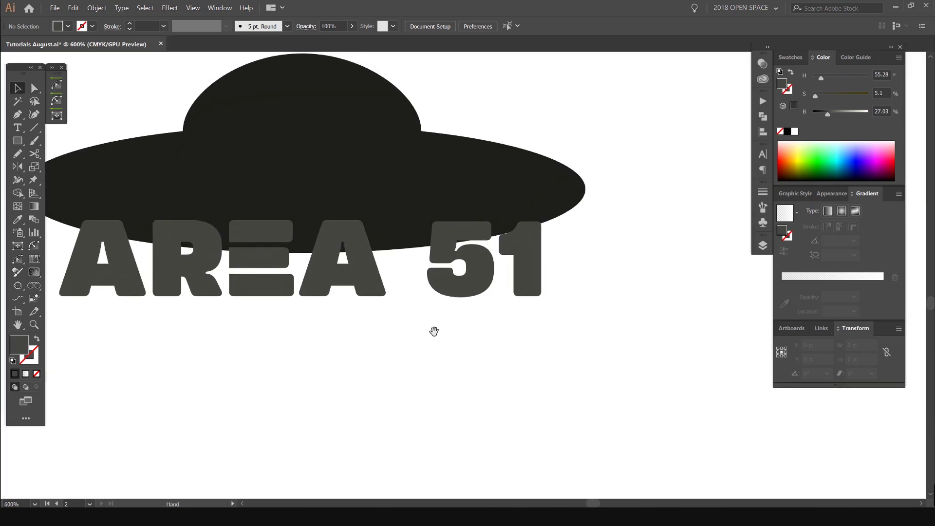
- Draw a rectangle of about 8.4 by 1.8 pt across the 1's stem and move it onto the E's upper gap
scroll(507, 218, up, 3)
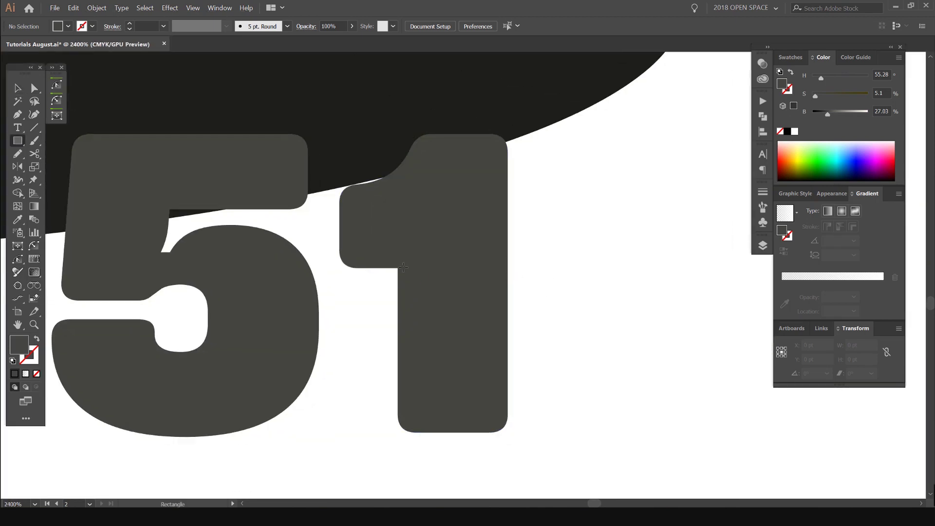
key(m)
drag(397, 268, 509, 292)
key(v)
scroll(511, 283, down, 1)
drag(442, 282, 234, 233)
- Recolour the rectangle pale green with 29.8% saturation and 100% brightness, and fit it into the E's upper gap at about 1.68 pt high
key(i)
click(563, 331)
click(565, 195)
scroll(562, 234, down, 2)
key(v)
scroll(214, 232, up, 6)
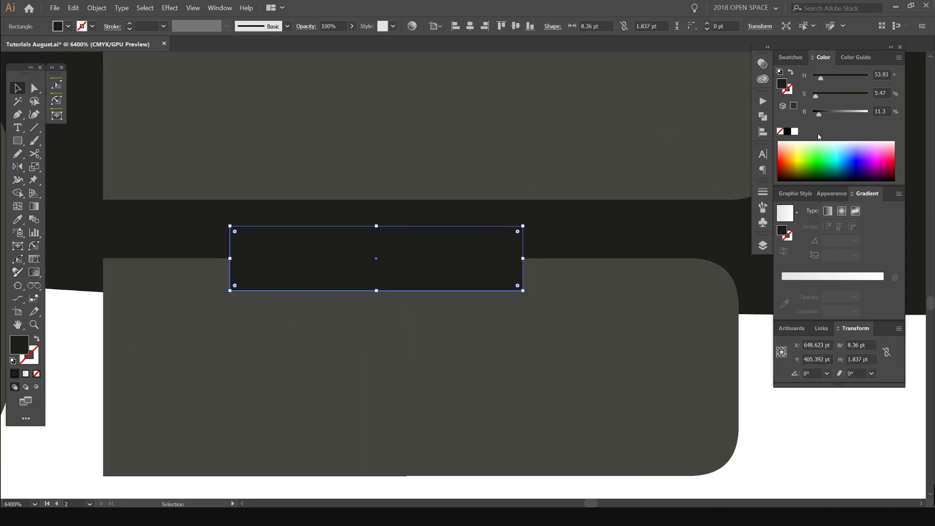
click(821, 146)
drag(407, 272, 372, 249)
scroll(393, 257, up, 1)
scroll(271, 174, down, 6)
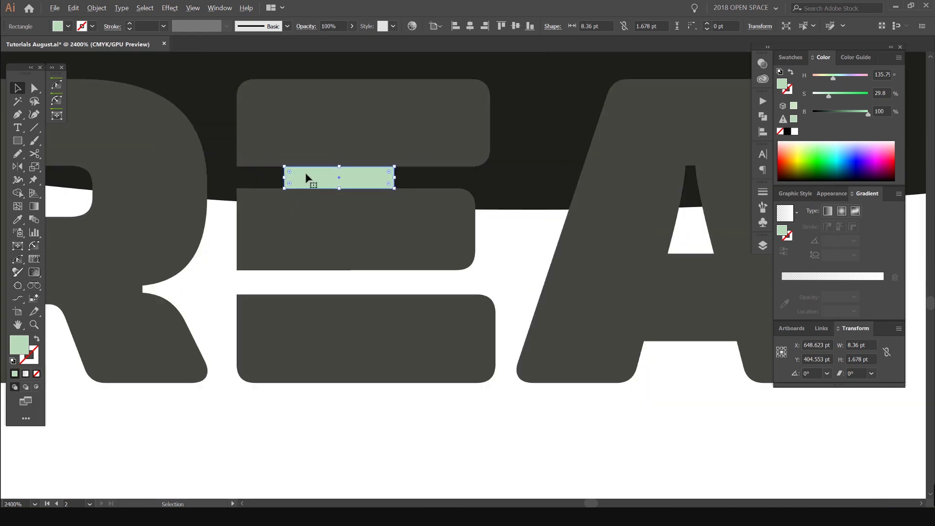
- Fit the rectangle across the 1's stem just below its flag at about 1.67 pt high and recolour it in the saucer's near-black
scroll(309, 180, up, 8)
scroll(157, 182, down, 6)
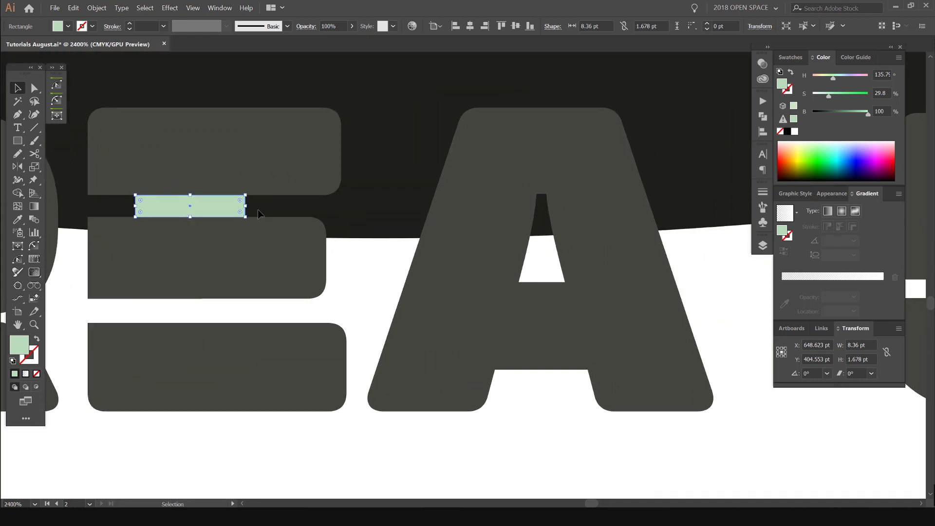
key(Delete)
drag(140, 225, 107, 236)
drag(706, 219, 170, 252)
click(394, 275)
scroll(407, 292, up, 3)
drag(398, 309, 398, 303)
scroll(535, 263, down, 3)
key(i)
key(v)
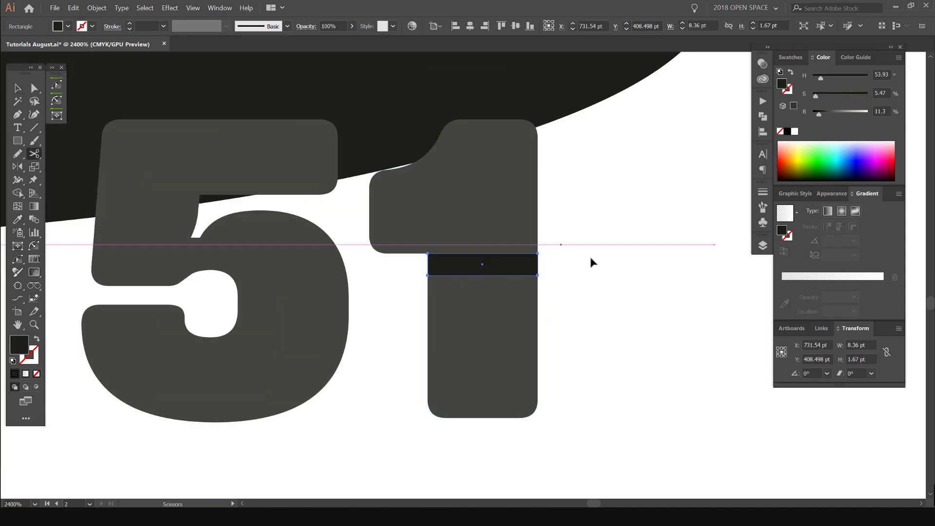
- Cut the rectangle's area out of the 1's stem with Shape Builder, leaving a horizontal gap below the flag
drag(607, 240, 446, 308)
scroll(560, 229, up, 1)
key(shift+m)
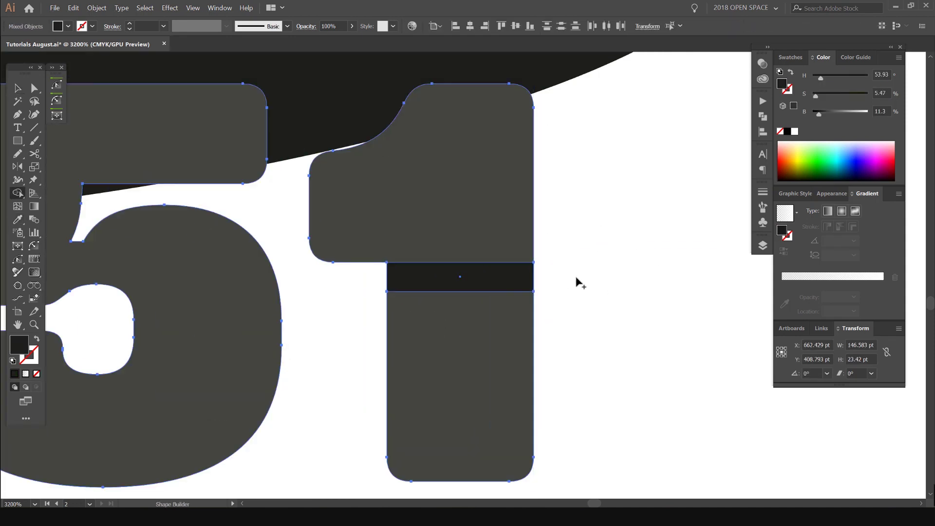
drag(583, 276, 452, 283)
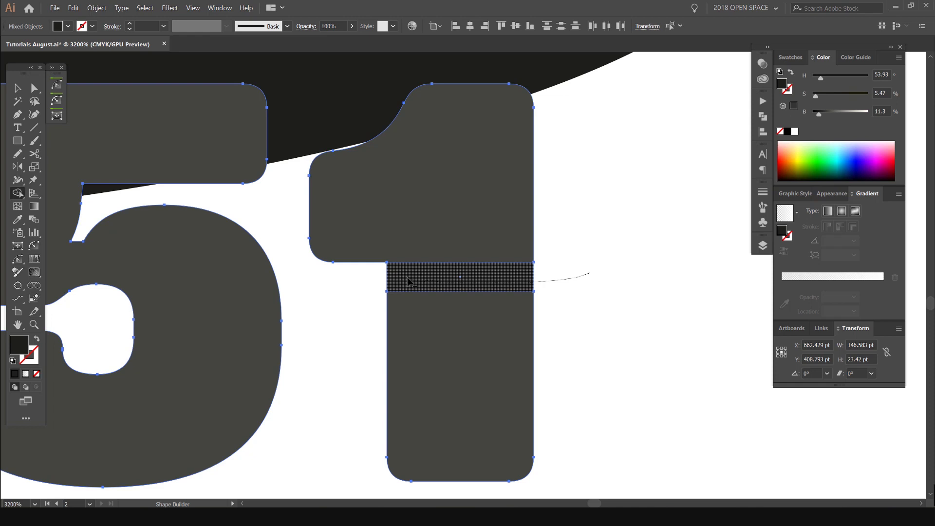
drag(407, 277, 407, 277)
key(v)
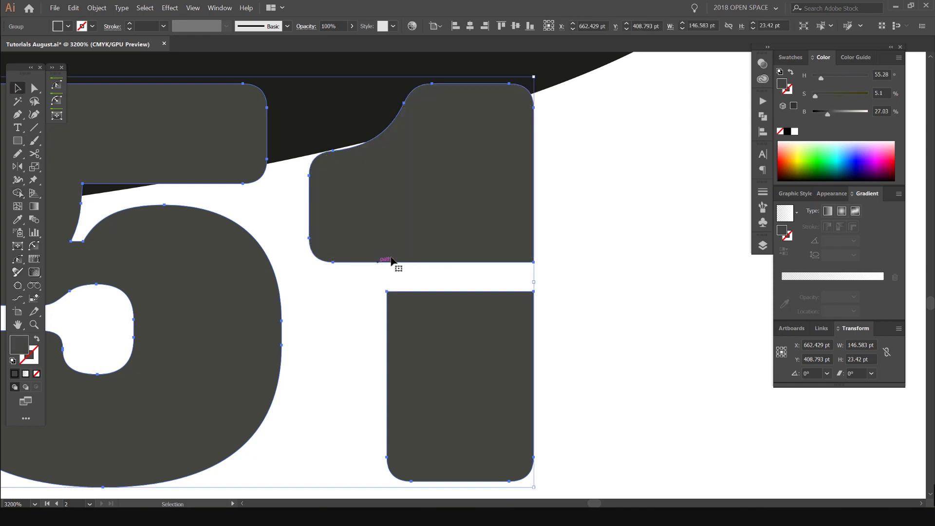
click(565, 192)
scroll(565, 192, down, 5)
scroll(571, 192, down, 5)
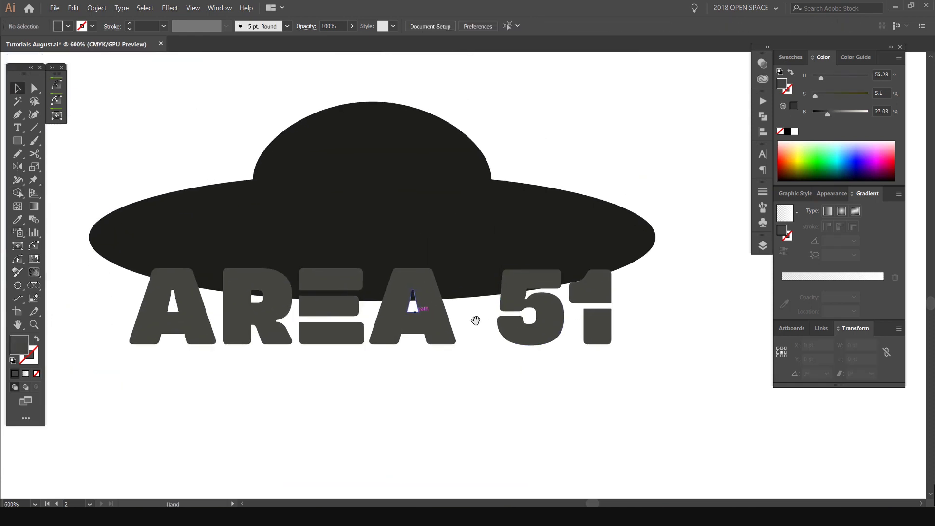
- Draw a closed four-point Pen shape over the first A's crossbar, joining the counter's lower corners to the leg notch
scroll(418, 267, up, 6)
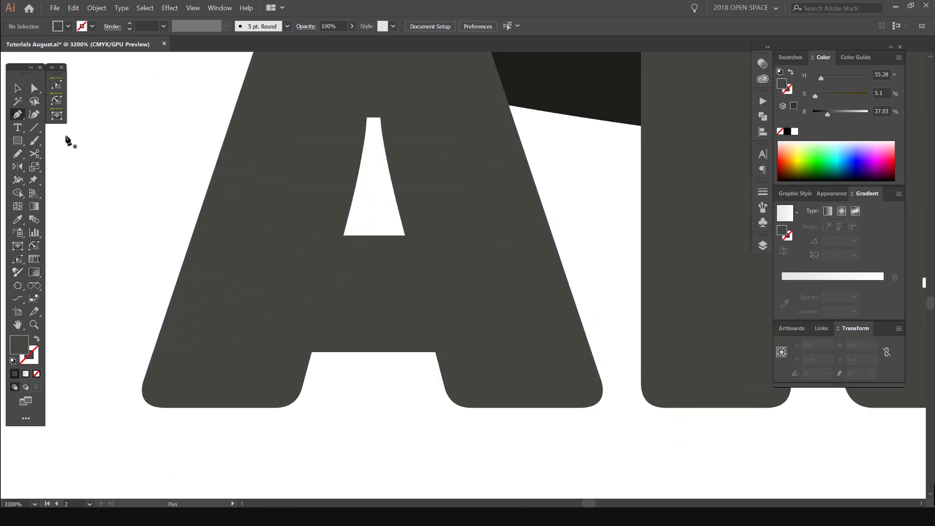
click(16, 117)
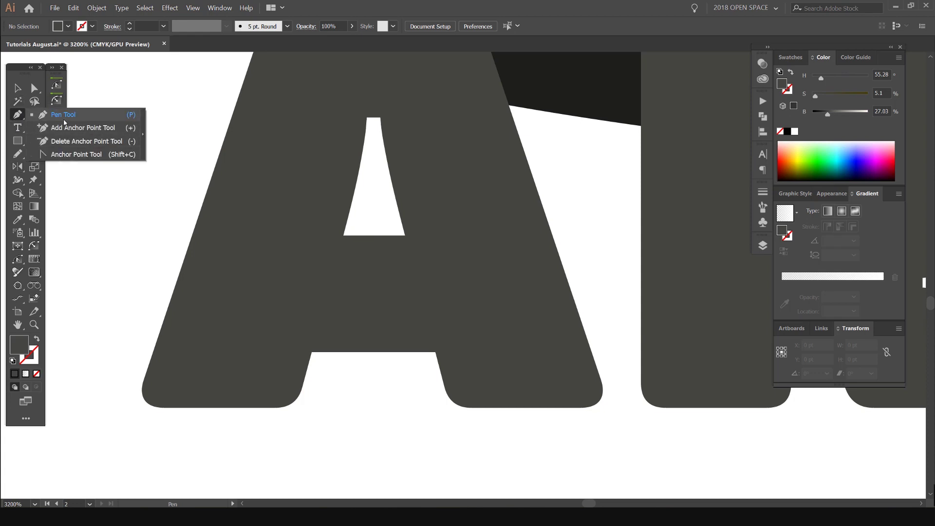
click(30, 117)
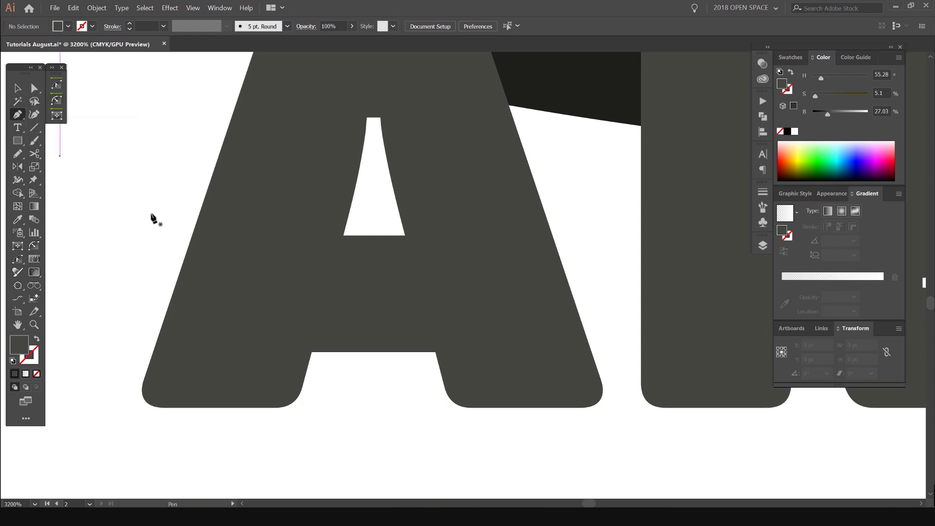
click(343, 236)
click(312, 351)
click(435, 352)
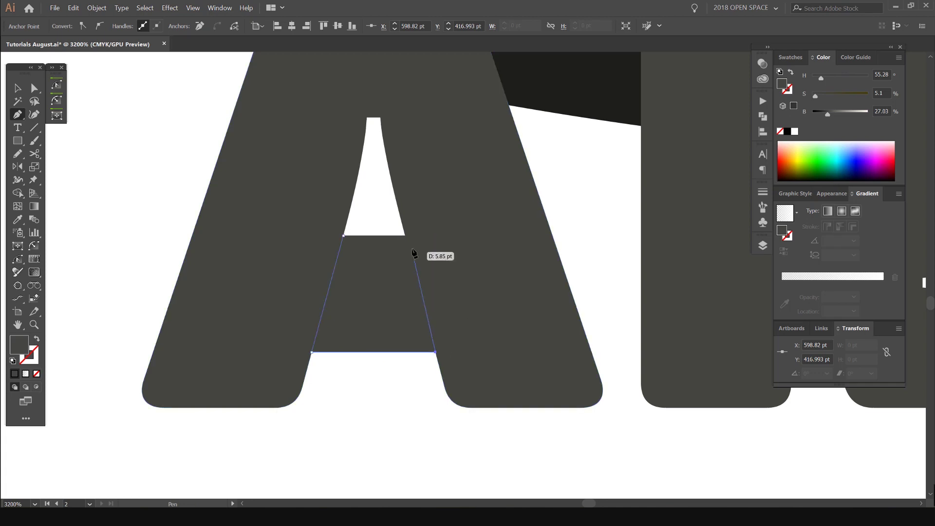
click(405, 235)
click(344, 236)
key(v)
- Remove the first A's crossbar with Shape Builder so the counter opens down between the legs
drag(374, 184, 361, 332)
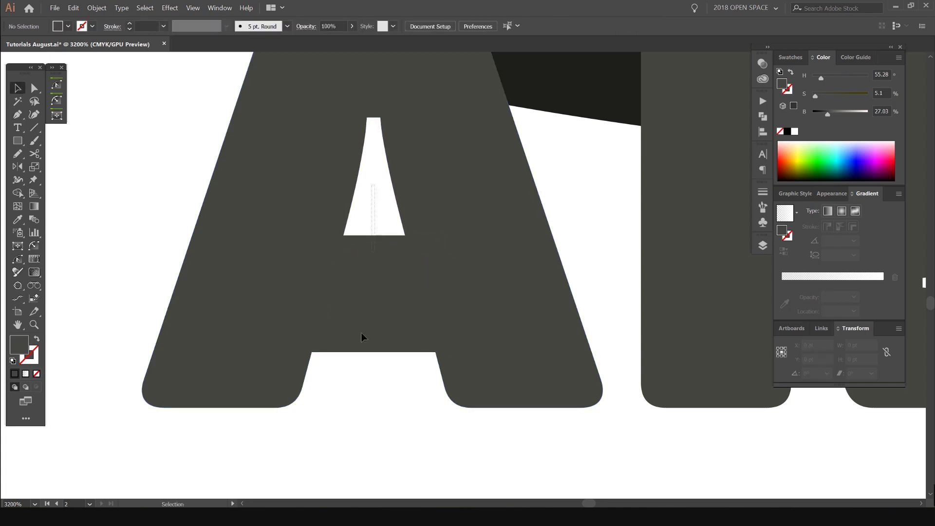
key(ctrl+a)
key(shift+m)
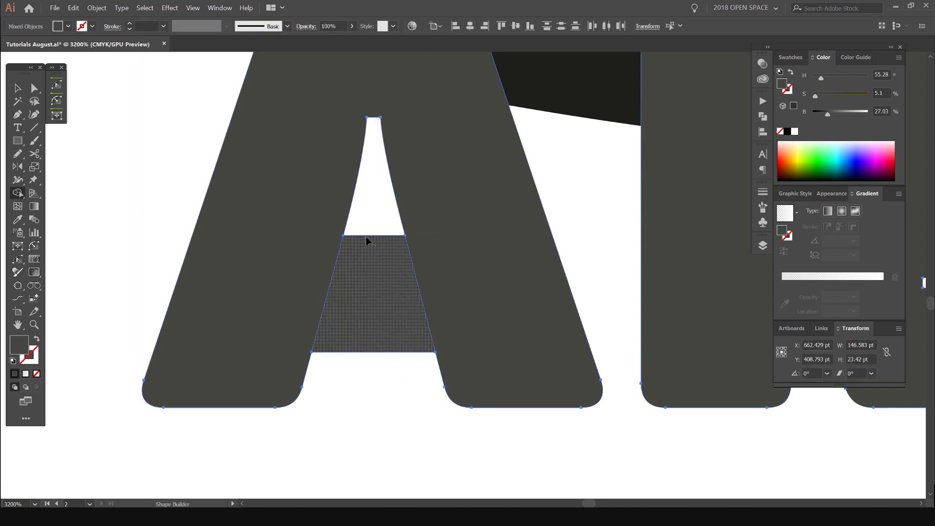
drag(374, 234, 373, 287)
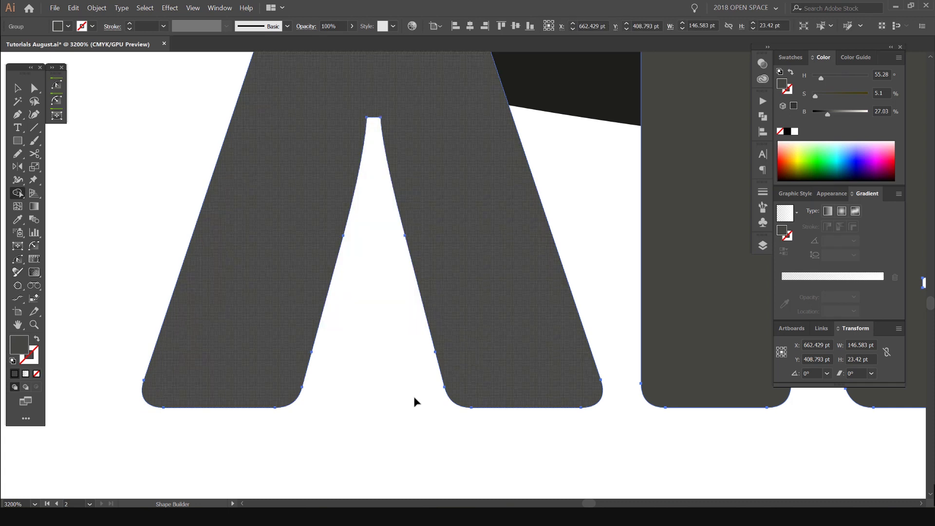
key(v)
click(404, 276)
- Trace the second A's crossbar with a closed four-point Pen shape between its counter and the leg notch
scroll(404, 275, up, 3)
scroll(390, 277, down, 3)
scroll(341, 258, right, 3)
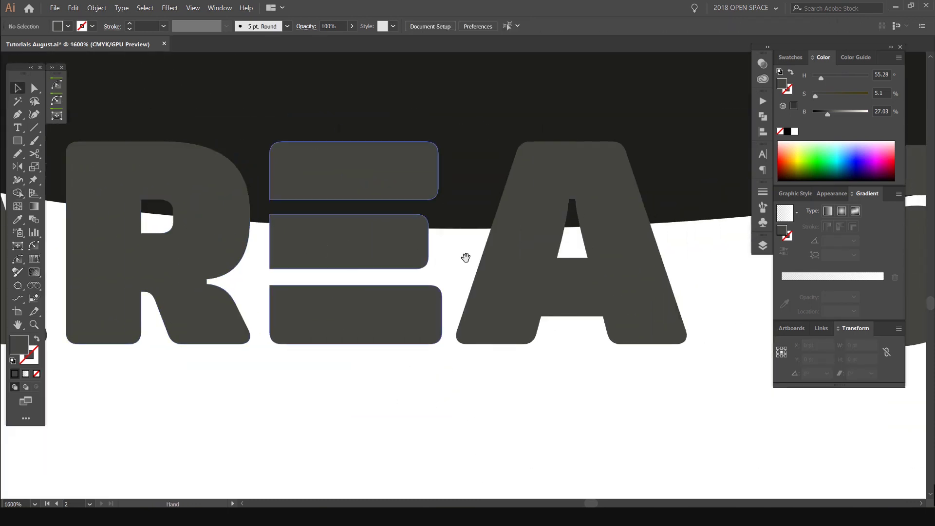
scroll(564, 286, up, 2)
key(p)
click(532, 239)
click(500, 355)
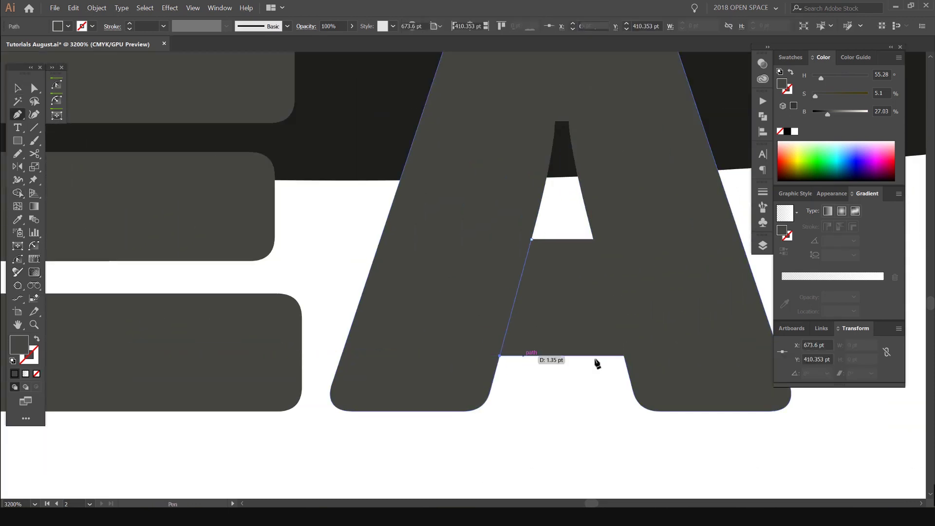
click(623, 356)
click(593, 239)
click(532, 239)
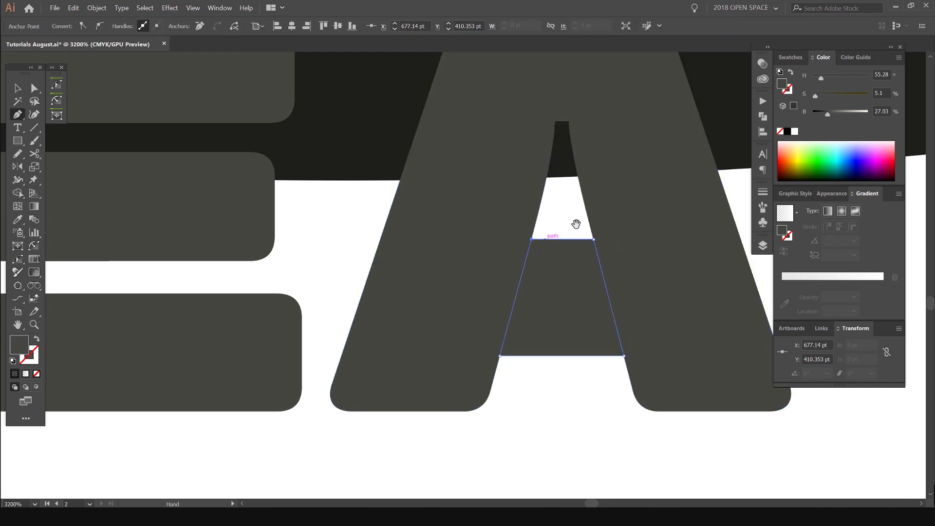
- Remove the second A's crossbar with Shape Builder to match the first A
drag(576, 224, 457, 247)
key(g)
key(v)
key(ctrl+a)
key(shift+m)
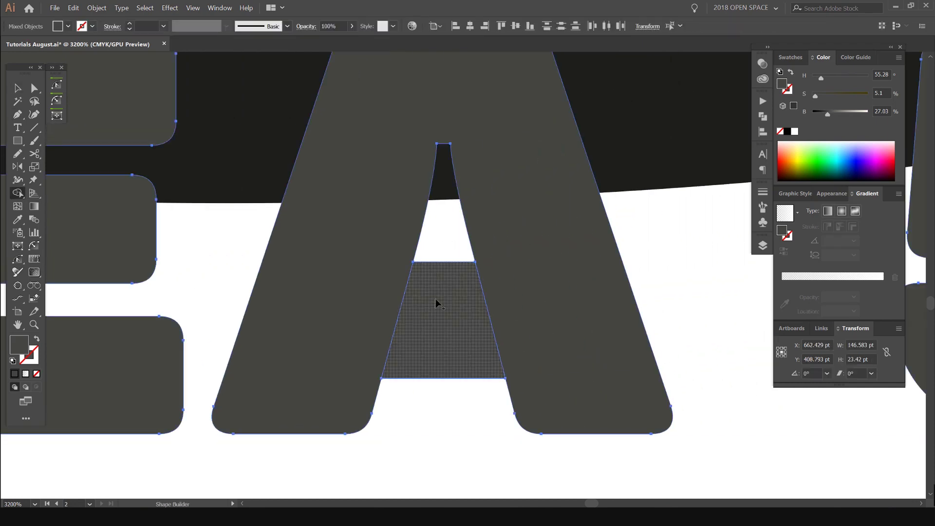
alt+click(448, 317)
key(v)
click(643, 252)
scroll(642, 247, down, 4)
drag(622, 250, 493, 275)
scroll(483, 273, down, 2)
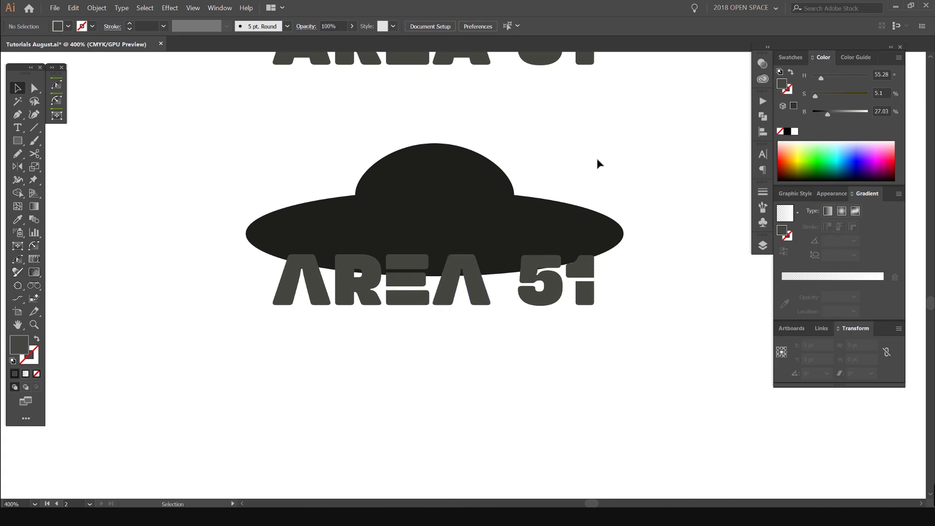
- Examine the finished AREA 51 badge variations on the dark artboard and compare them with the working saucer designs
scroll(599, 160, down, 5)
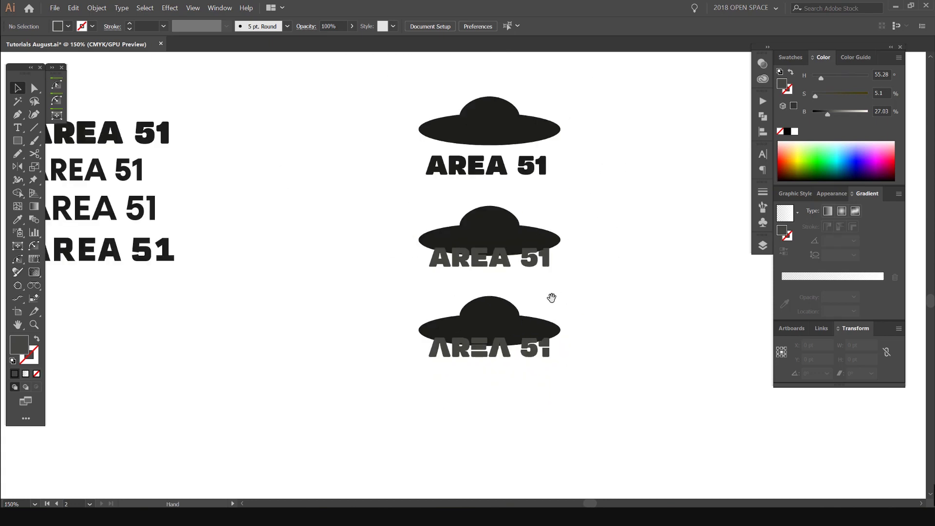
scroll(641, 239, up, 3)
scroll(609, 209, up, 4)
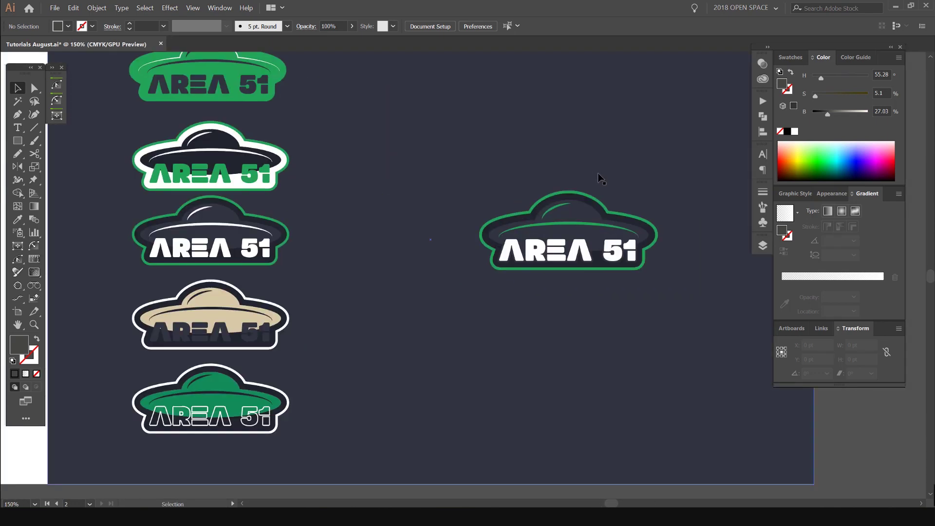
key(space)
scroll(584, 377, down, 6)
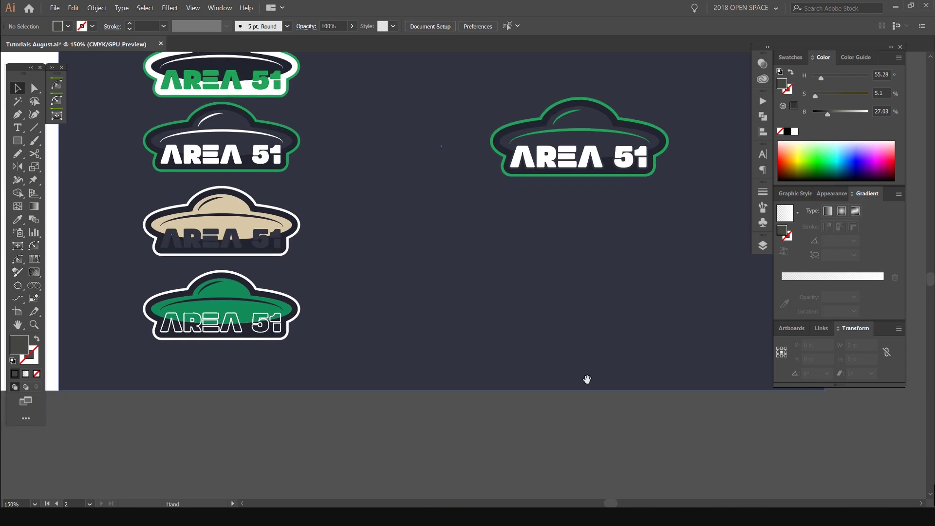
drag(559, 388, 593, 273)
drag(220, 487, 387, 346)
scroll(387, 346, up, 1)
drag(534, 351, 547, 296)
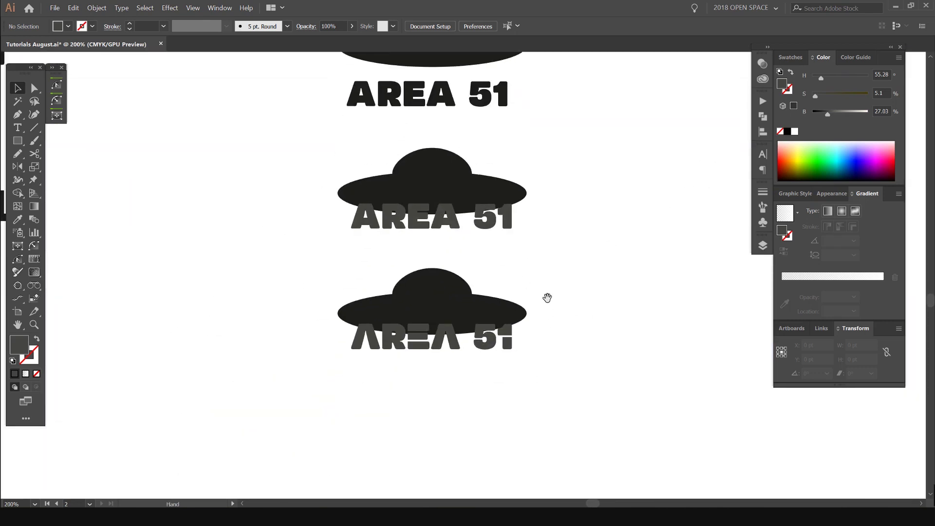
- Duplicate the saucer with its customised lettering about 65 pt straight below the original
scroll(547, 297, down, 2)
drag(522, 232, 523, 205)
drag(614, 273, 458, 327)
key(ctrl+z)
click(623, 277)
scroll(609, 266, up, 1)
drag(631, 90, 437, 343)
drag(461, 116, 418, 133)
drag(514, 286, 519, 141)
drag(566, 152, 323, 242)
drag(418, 195, 418, 299)
click(519, 248)
- Offset the paths of the duplicated saucer and lettering outward by 5 pt with miter joins, previewing the result
scroll(434, 294, up, 4)
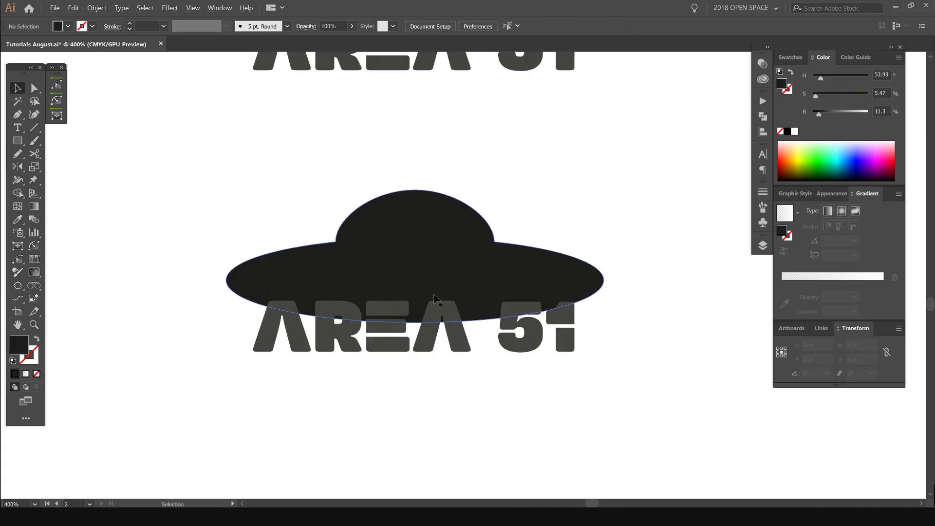
click(551, 346)
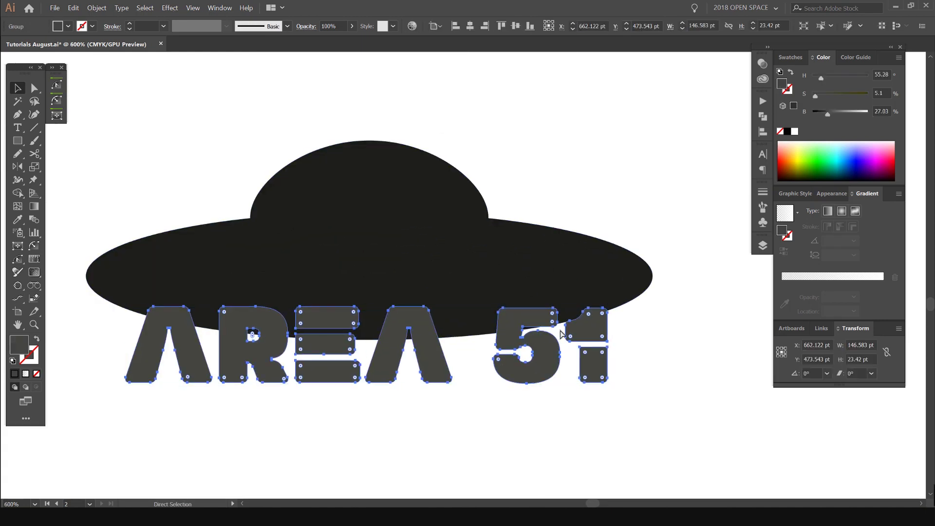
scroll(558, 327, down, 1)
scroll(568, 301, down, 1)
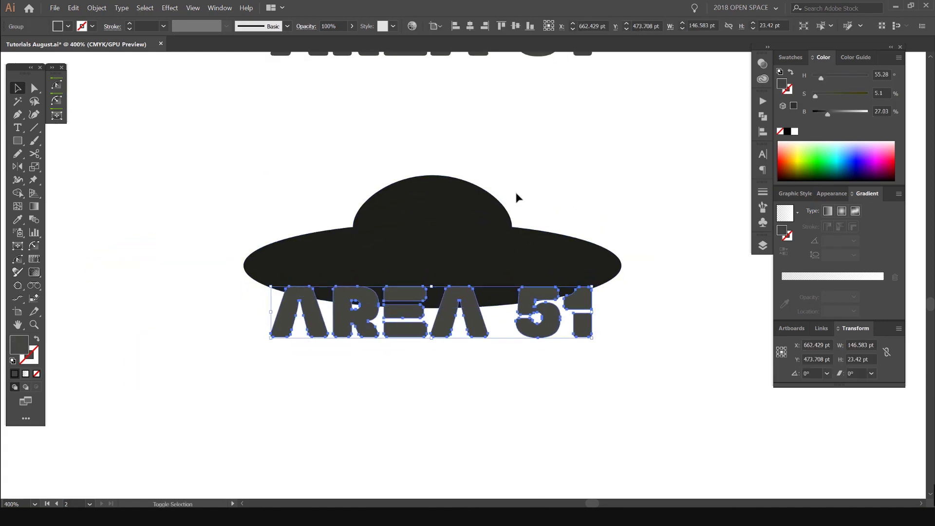
shift+click(540, 247)
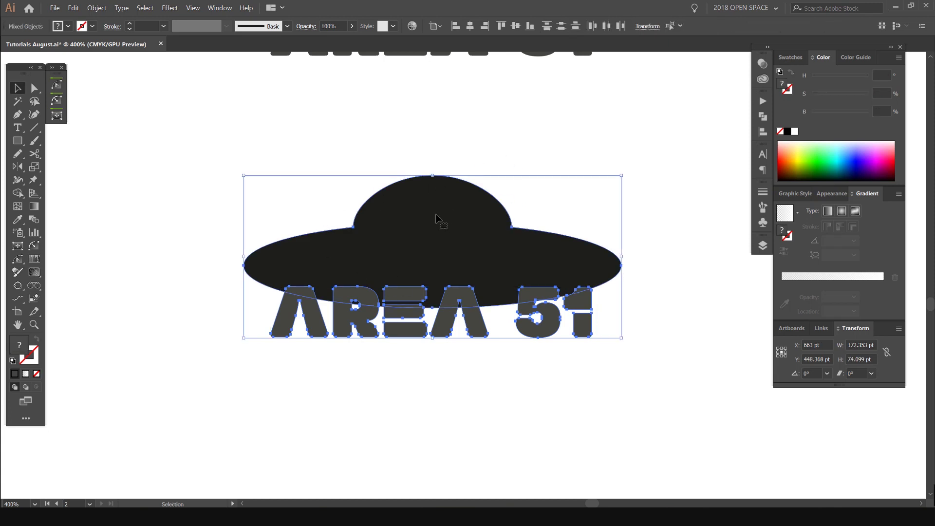
scroll(435, 217, up, 1)
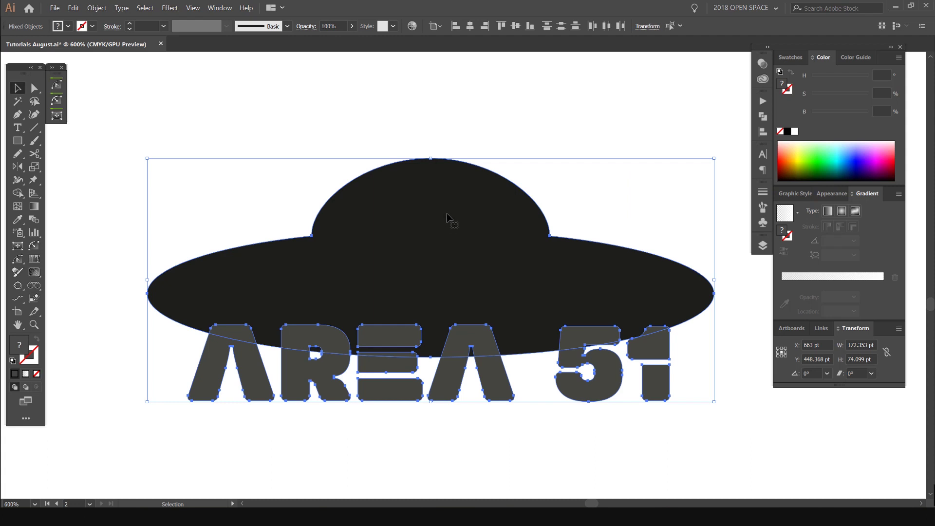
click(98, 8)
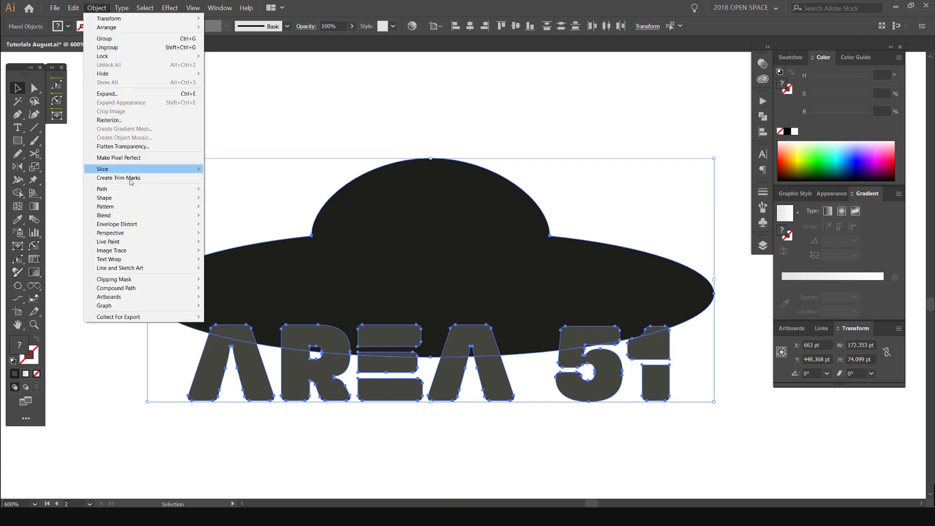
mouse_move(125, 189)
click(241, 219)
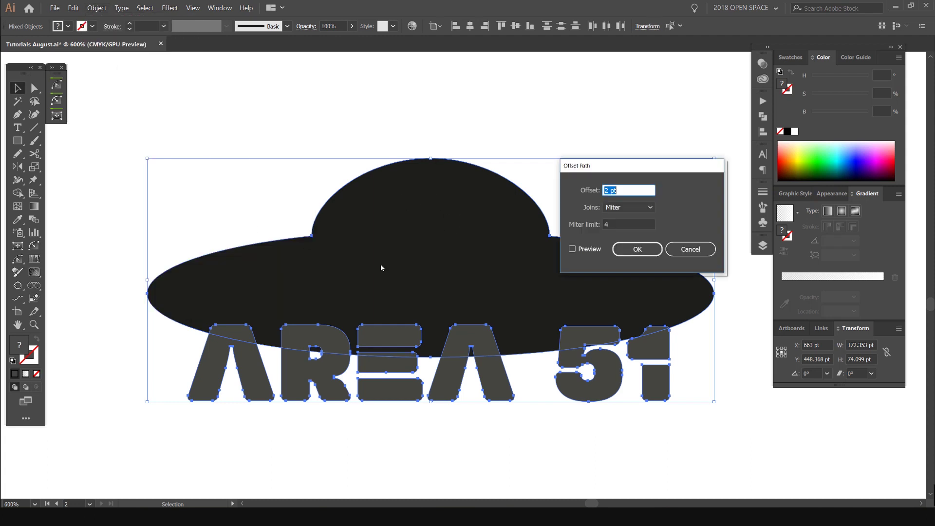
click(573, 250)
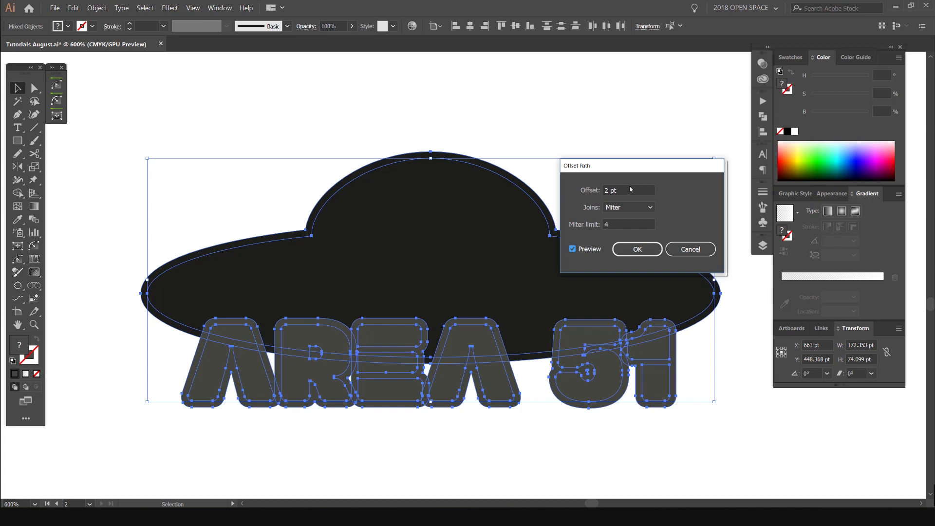
scroll(629, 189, up, 4)
scroll(628, 189, up, 3)
scroll(629, 189, down, 9)
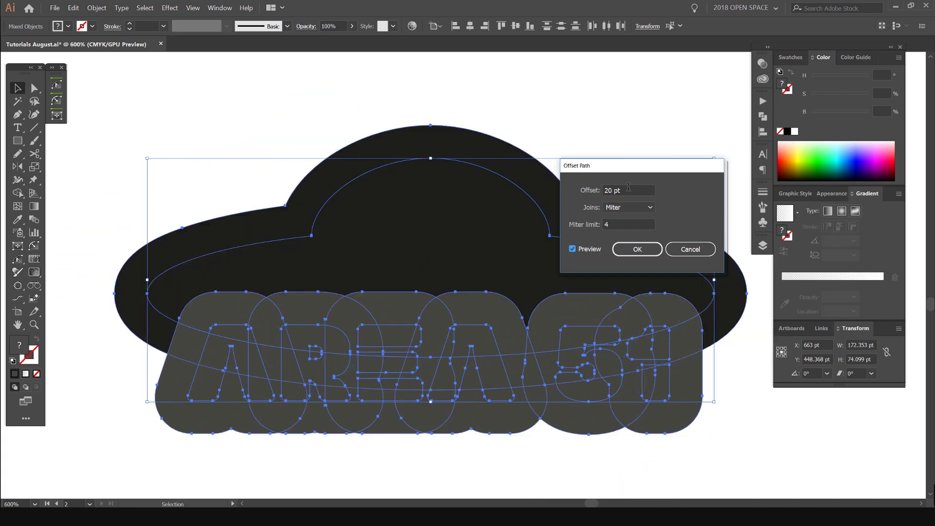
scroll(628, 188, up, 1)
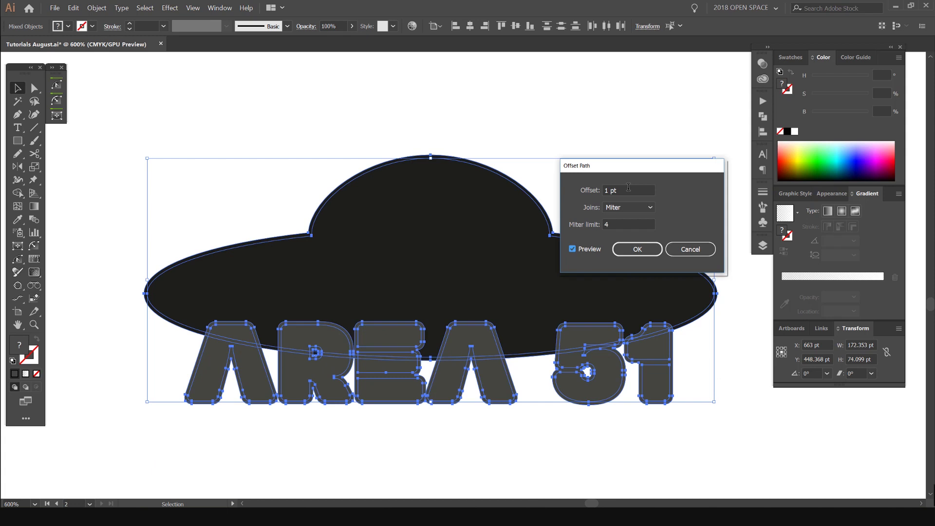
scroll(628, 188, up, 5)
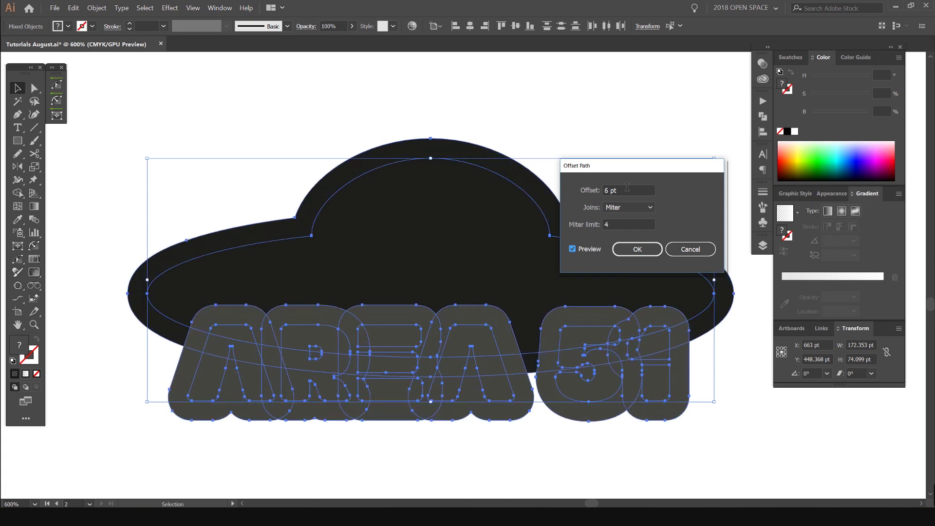
scroll(627, 187, down, 1)
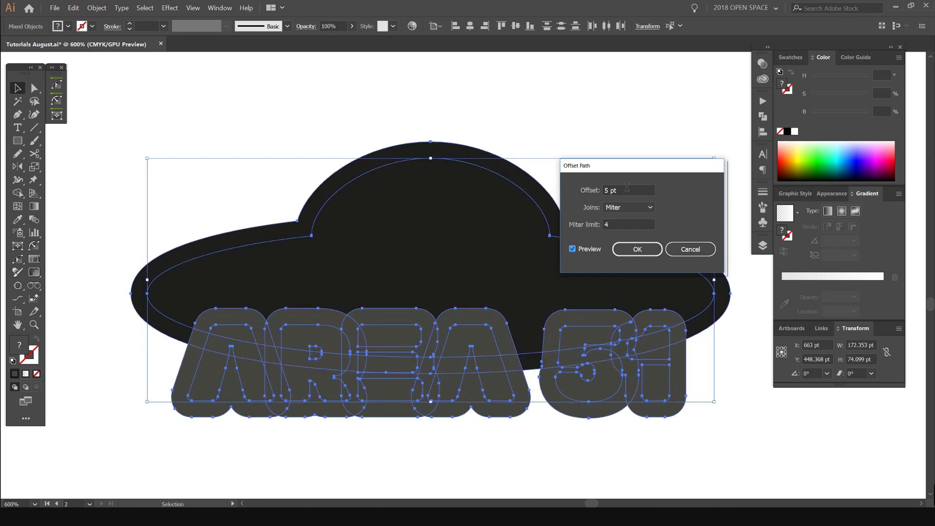
click(638, 247)
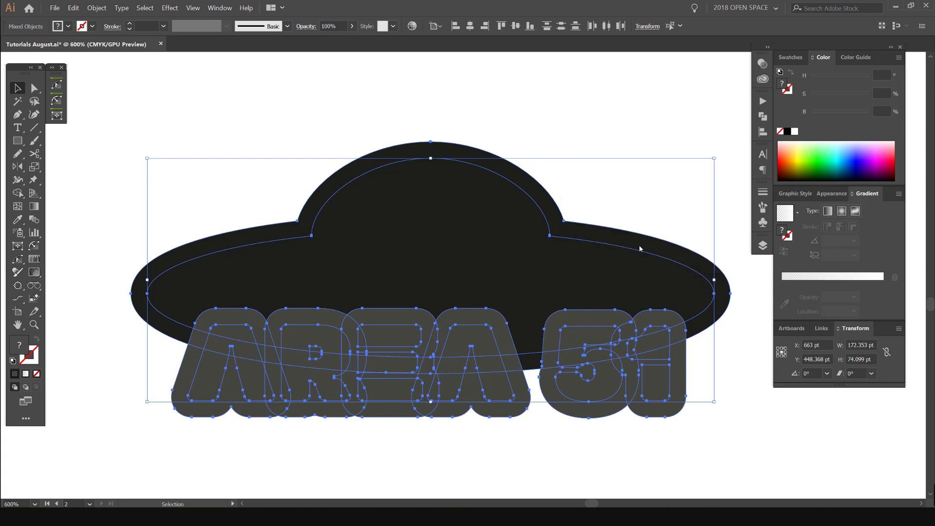
- Unite the offset shapes of the duplicated saucer and lettering into a single outline silhouette with Pathfinder
scroll(555, 224, down, 2)
scroll(488, 297, up, 2)
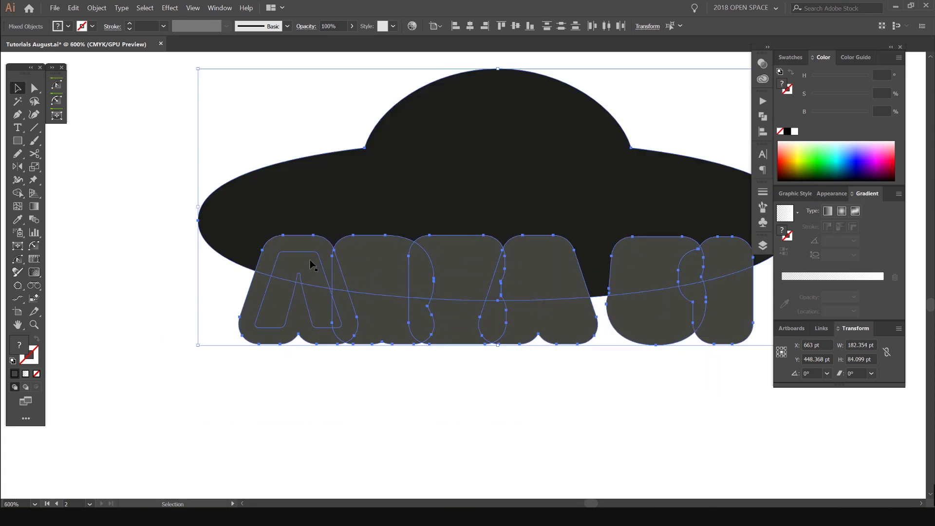
scroll(506, 246, down, 2)
scroll(620, 205, up, 1)
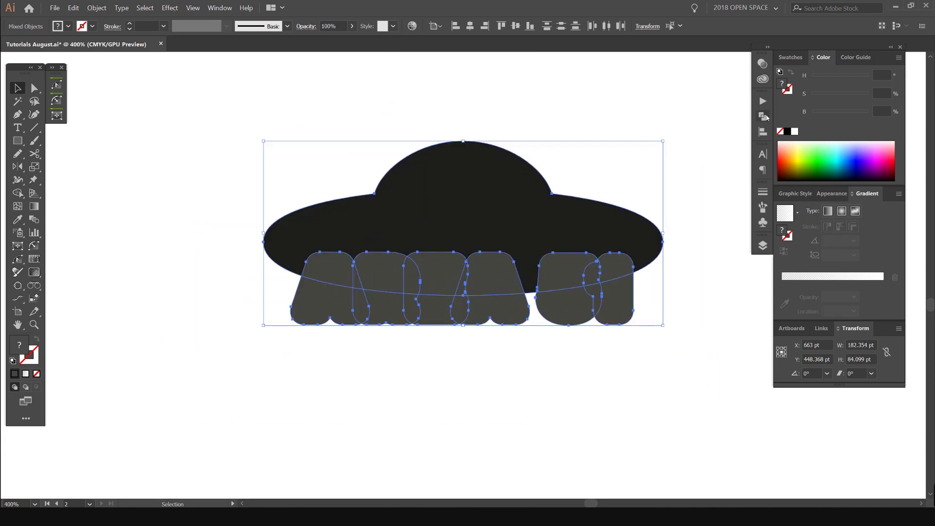
click(767, 118)
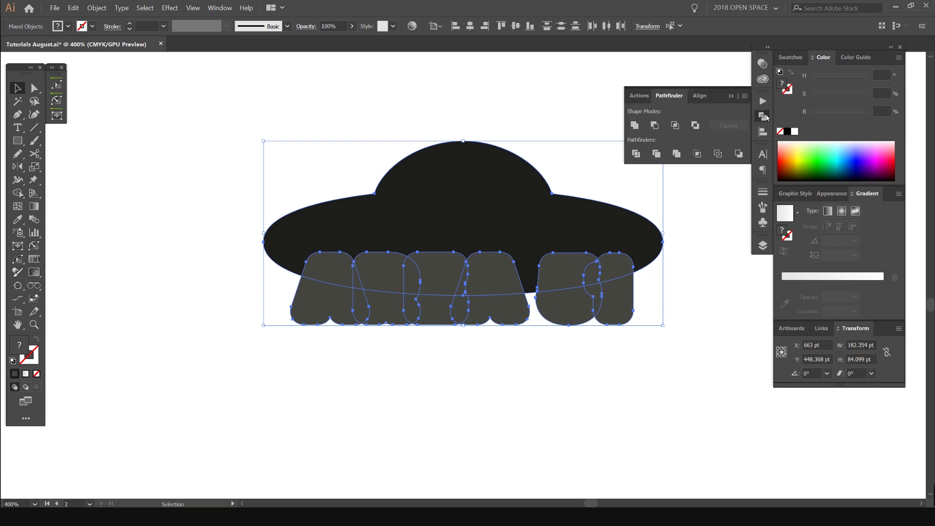
click(634, 125)
- Try moving the united outline and the lettering away from the saucer, and undo the moves
drag(551, 227, 146, 366)
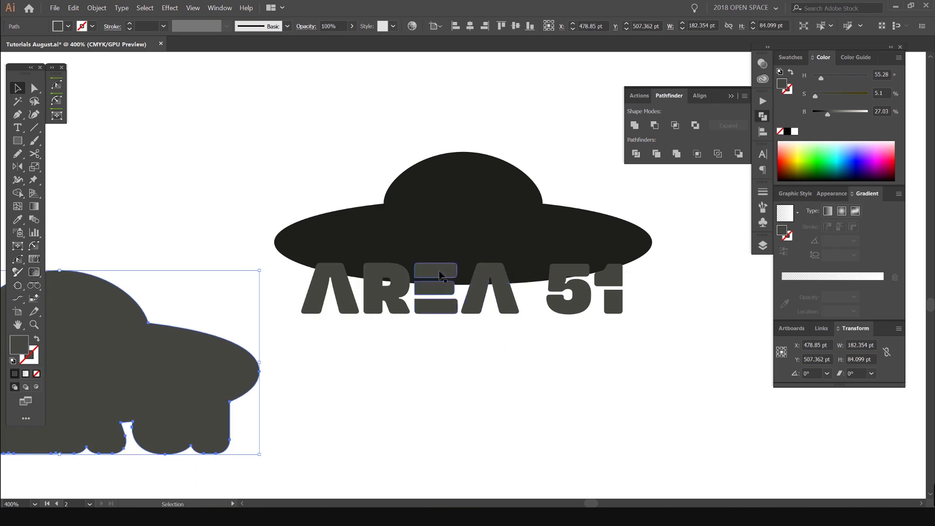
shift+click(488, 269)
drag(488, 270, 526, 157)
key(ctrl+z)
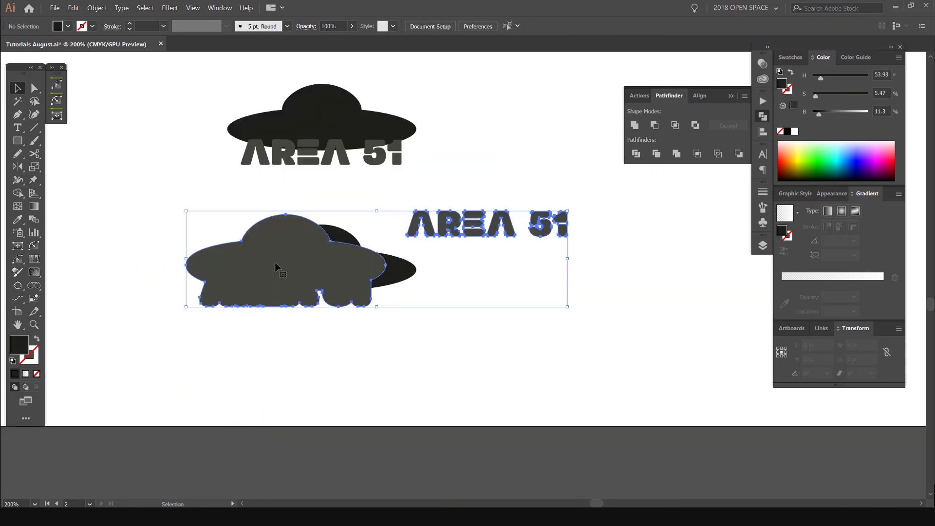
key(ctrl+z)
key(ctrl+z)
key(ctrl+z)
key(ctrl+z)
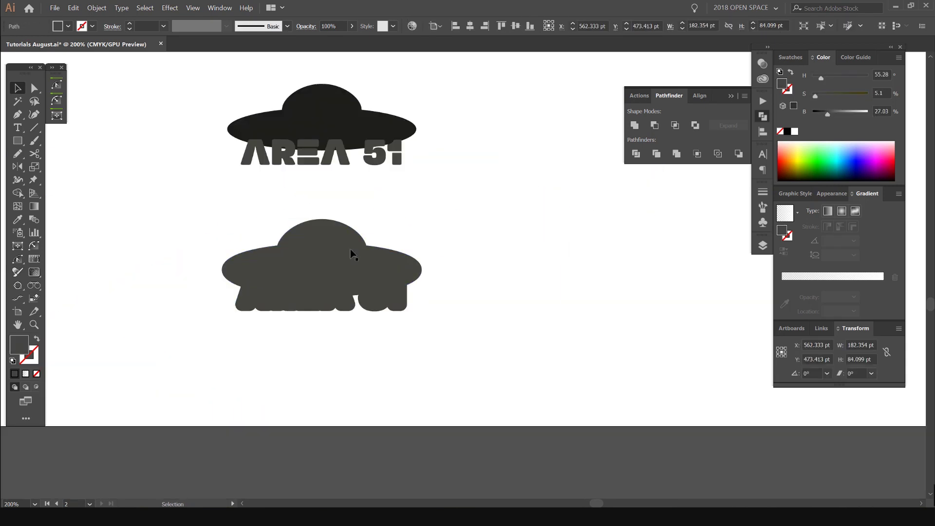
- Ungroup the united outline and the lettering of the duplicated badge
key(ctrl+equal)
key(ctrl+equal)
key(ctrl+equal)
key(ctrl+equal)
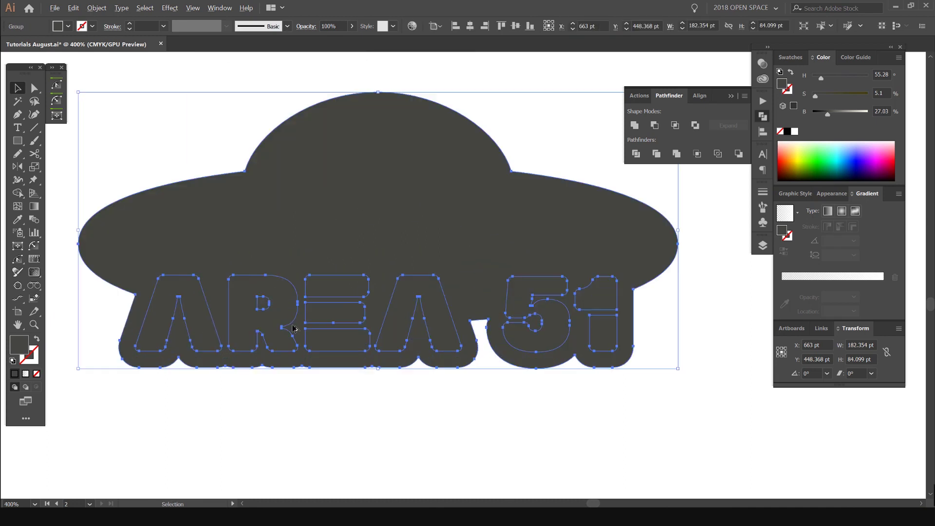
key(ctrl+minus)
key(ctrl+minus)
key(ctrl+minus)
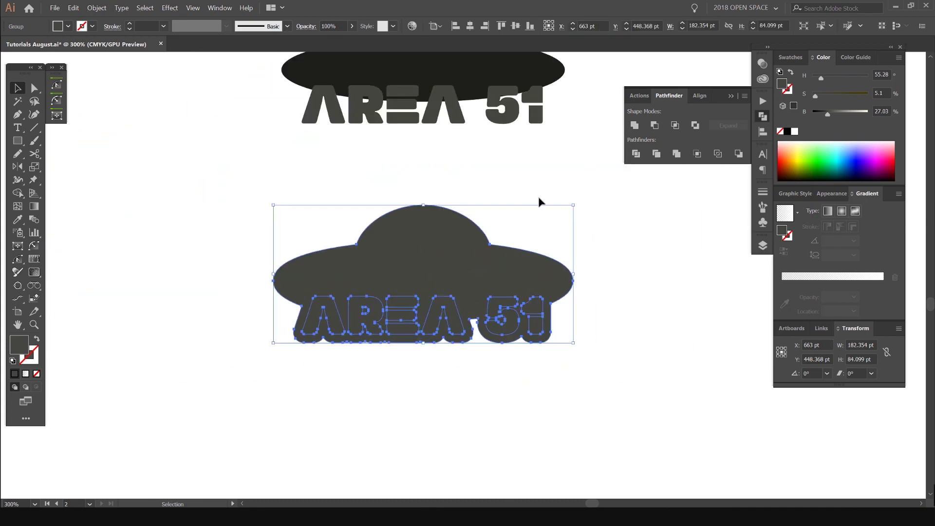
key(ctrl+equal)
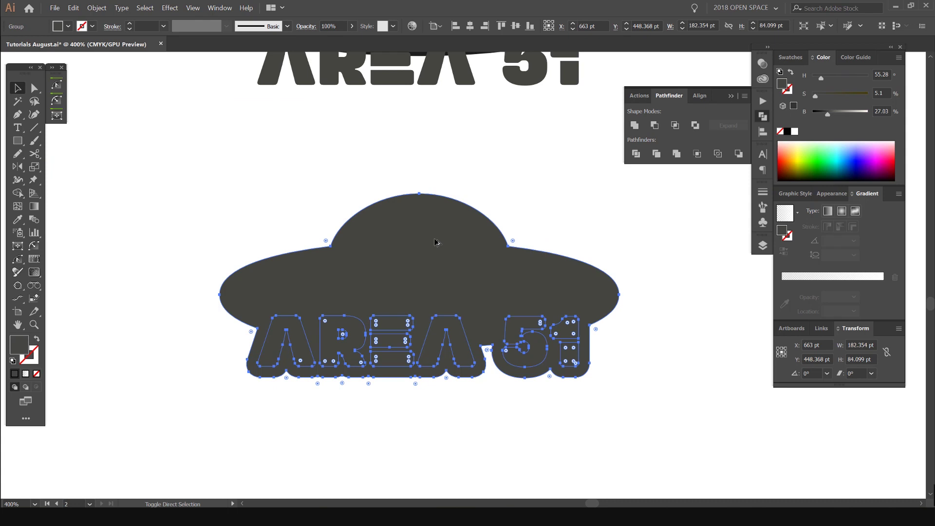
key(v)
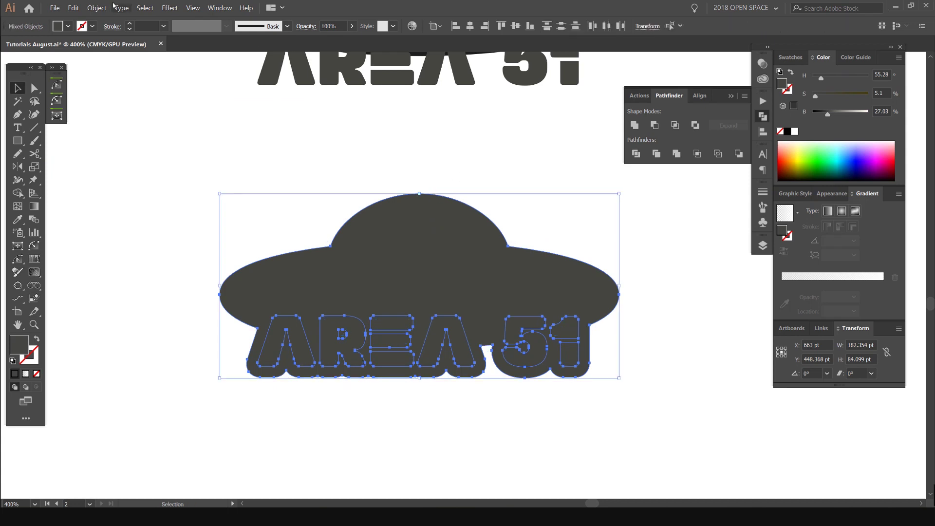
click(97, 8)
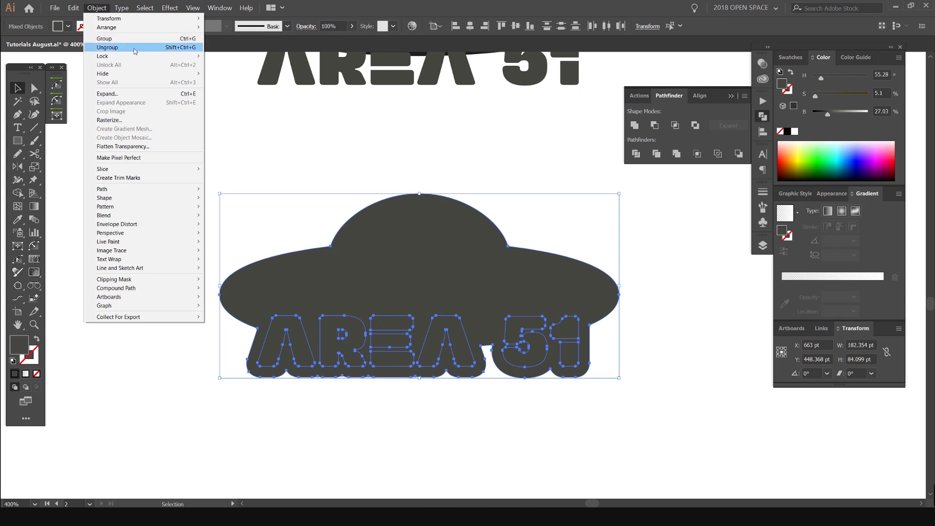
click(134, 47)
click(405, 150)
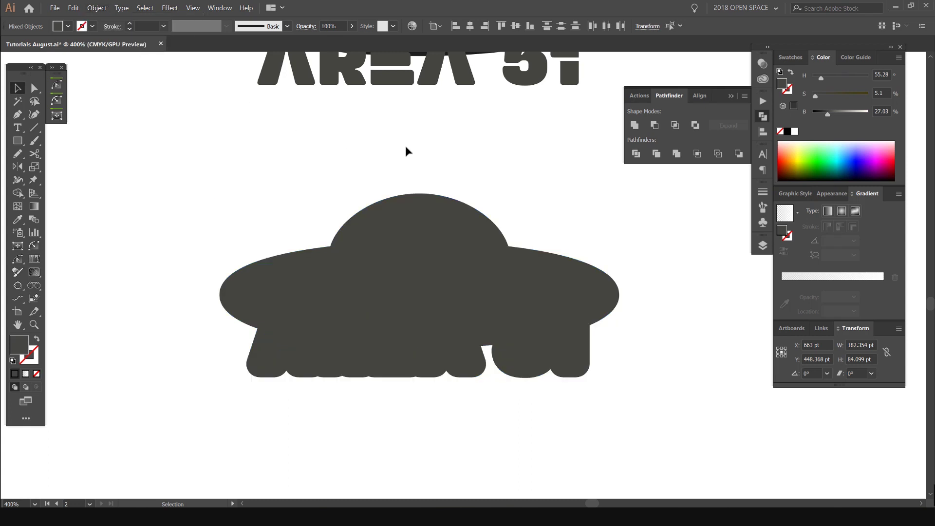
- Try pulling the united outline and the letter E away from the badge, and undo both moves
drag(452, 264, 225, 109)
drag(398, 340, 430, 355)
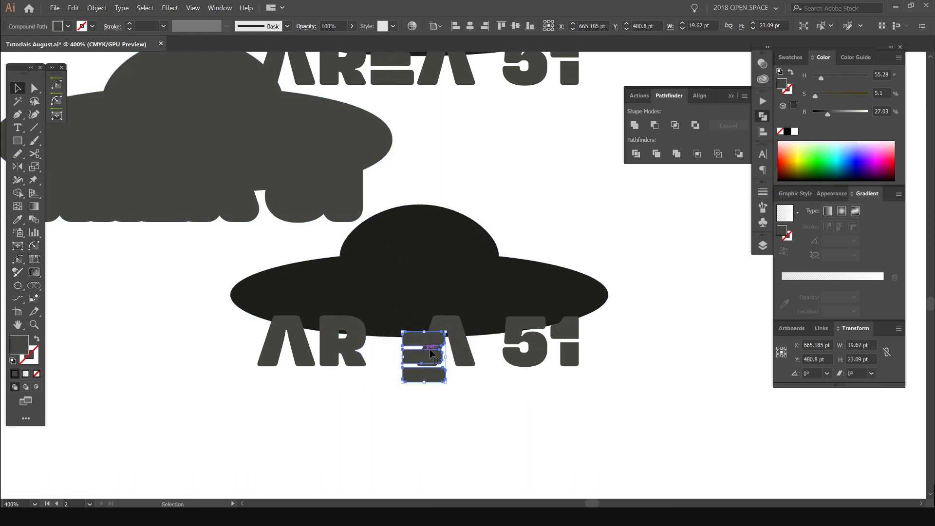
key(ctrl+z)
key(ctrl+z)
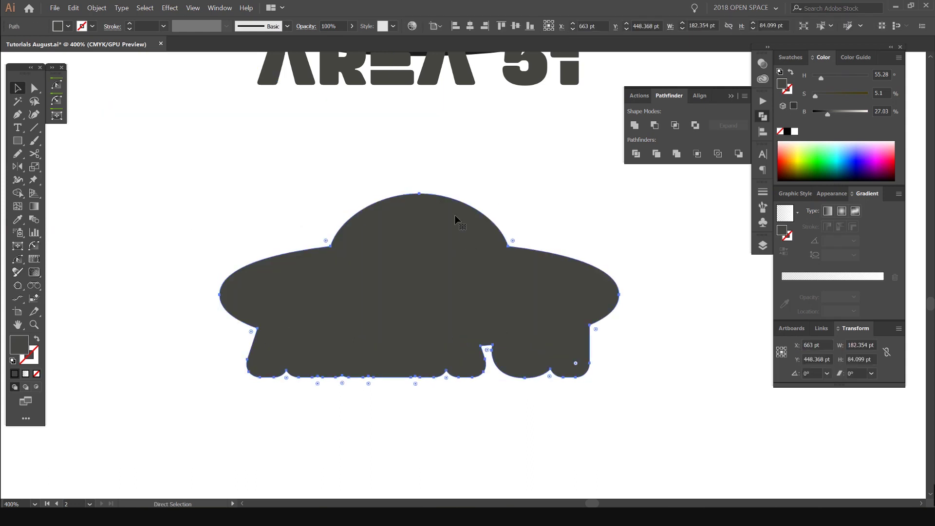
- Send the united outline to the back, behind the saucer and lettering
key(ctrl+shift+bracketleft)
click(91, 6)
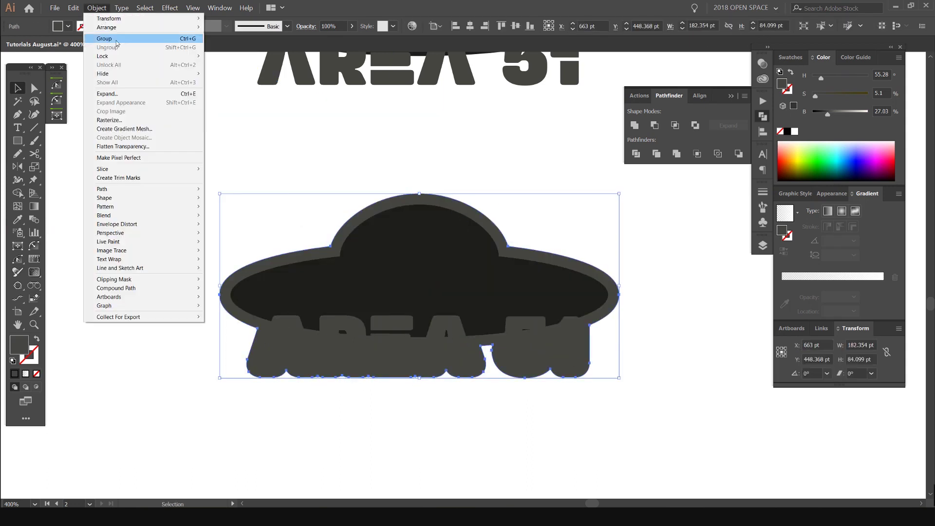
mouse_move(120, 28)
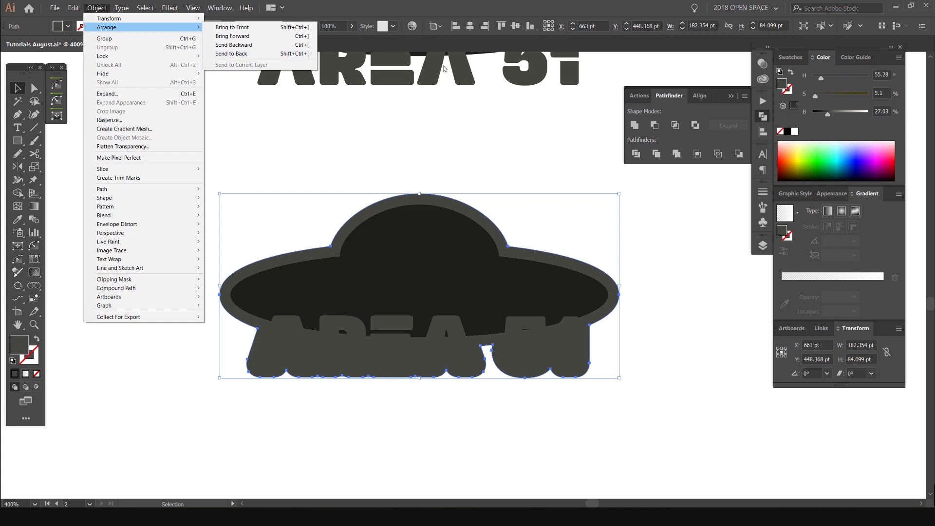
click(761, 117)
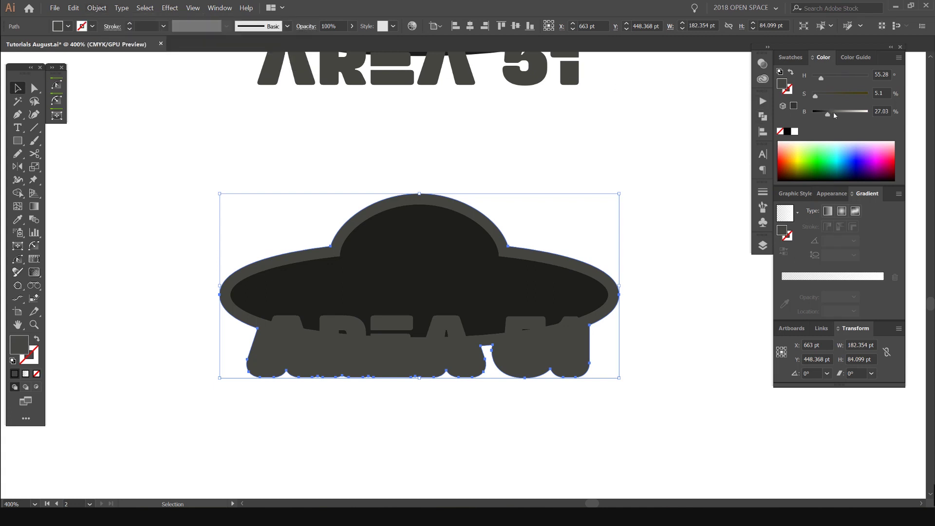
- Lighten the united outline's fill to a grey with 59% brightness
drag(834, 115, 843, 114)
drag(807, 45, 731, 54)
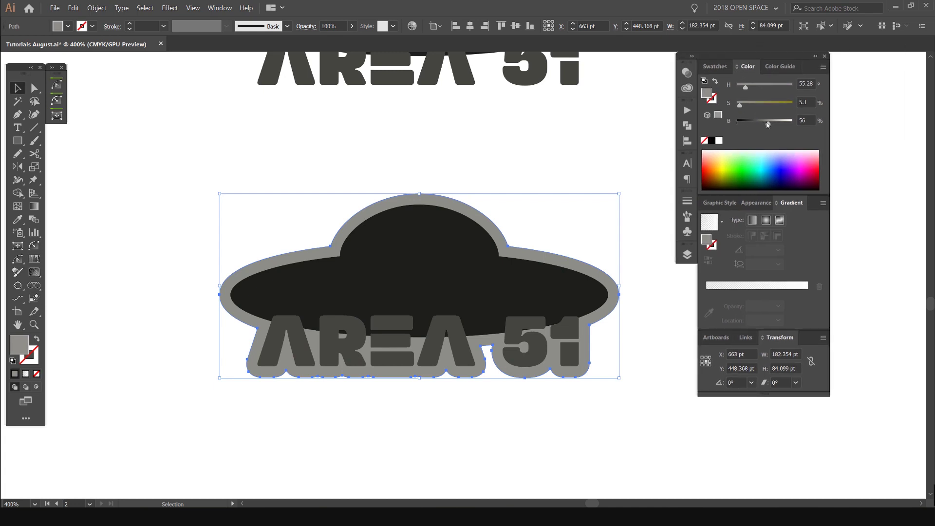
mouse_move(768, 125)
mouse_down()
mouse_move(779, 125)
mouse_move(739, 125)
mouse_move(788, 126)
mouse_move(722, 127)
mouse_move(771, 125)
mouse_up()
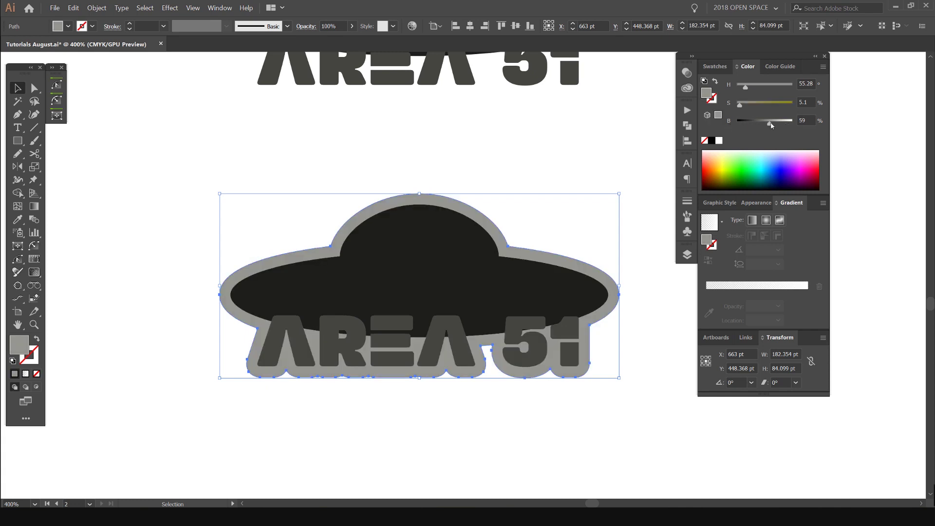
drag(770, 56, 843, 52)
click(603, 134)
- Duplicate the complete outlined badge into the empty artboard area right of the topmost saucer design
scroll(602, 134, down, 2)
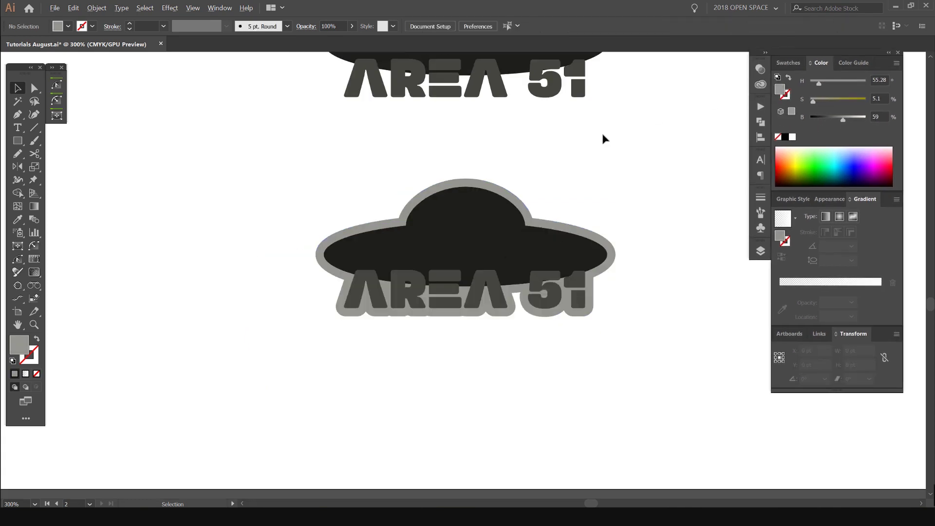
scroll(390, 276, down, 2)
click(348, 321)
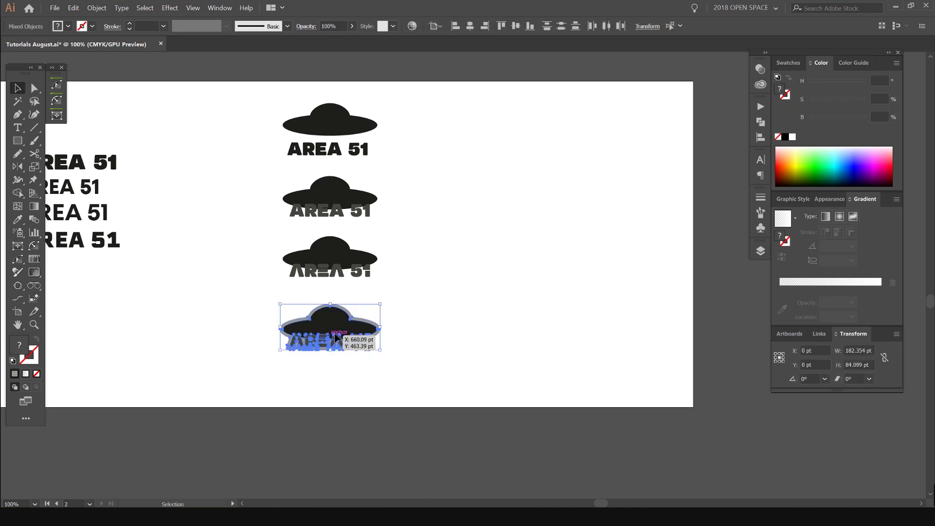
drag(348, 321, 495, 129)
scroll(538, 121, down, 2)
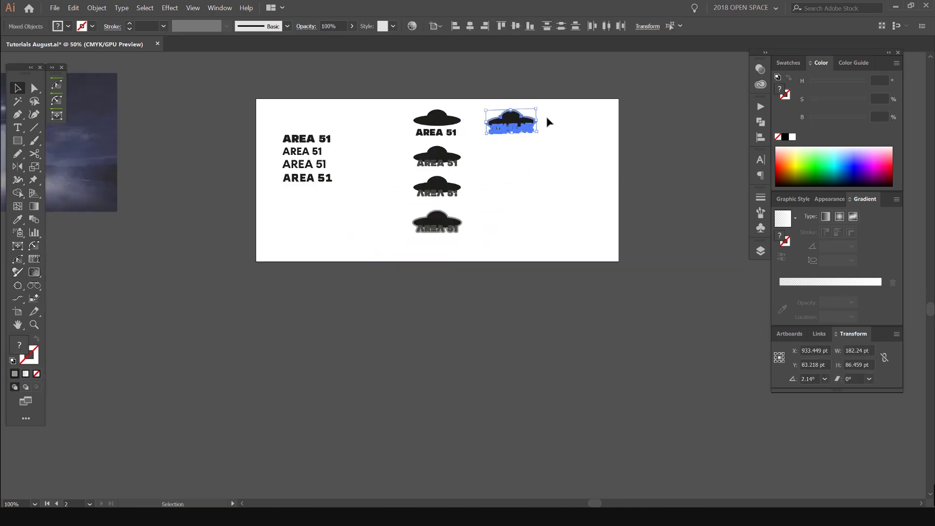
click(577, 114)
scroll(480, 173, up, 5)
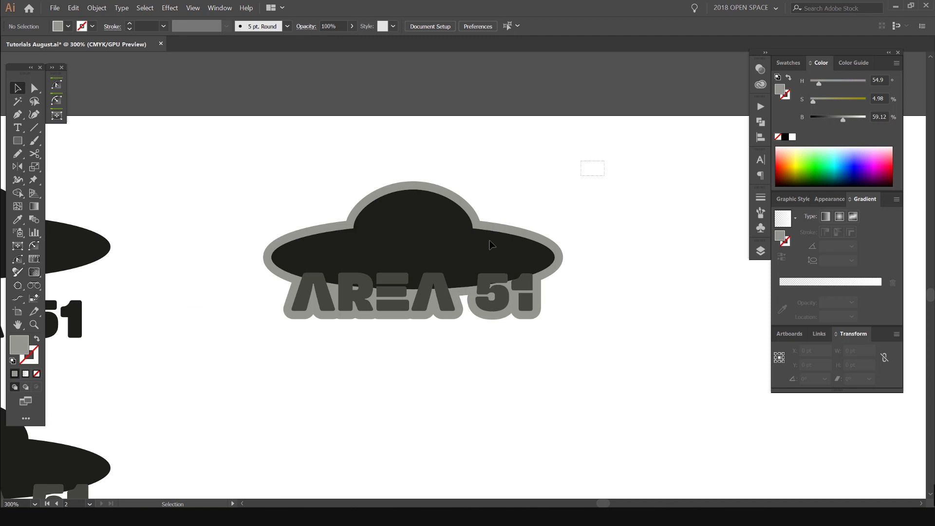
- Try shifting the duplicated badge slightly to the right, and undo the move
drag(489, 241, 517, 241)
click(551, 209)
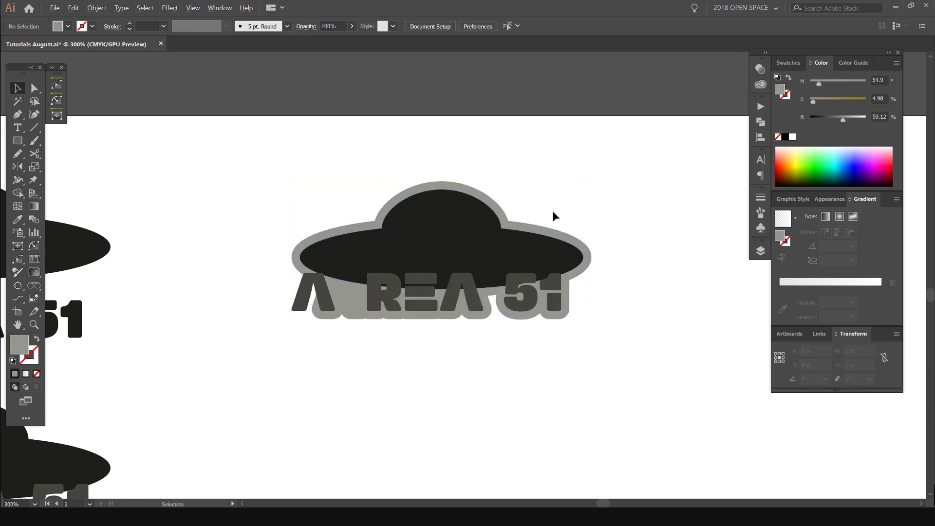
key(ctrl+z)
drag(585, 157, 292, 384)
click(508, 387)
- Hide the panels and examine the lower edge of the grey outline beneath the AREA 51 lettering
scroll(426, 338, up, 1)
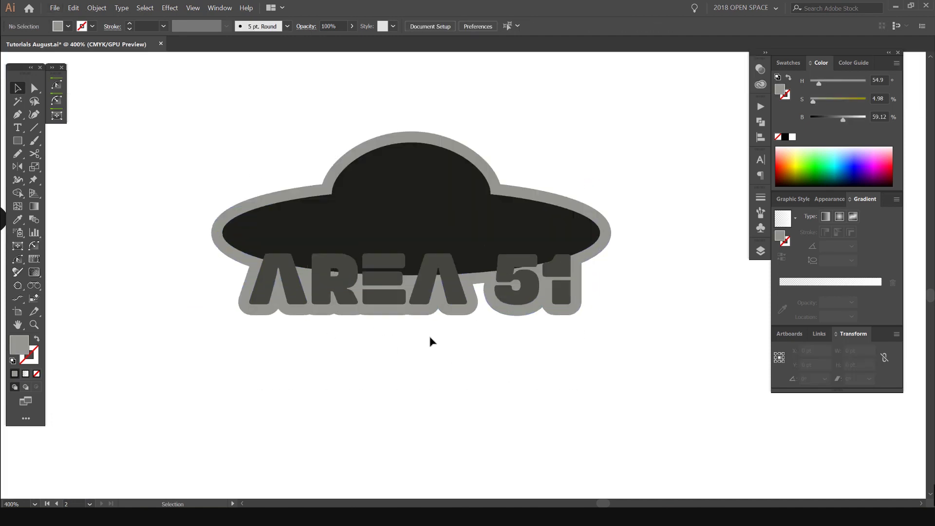
scroll(430, 341, up, 3)
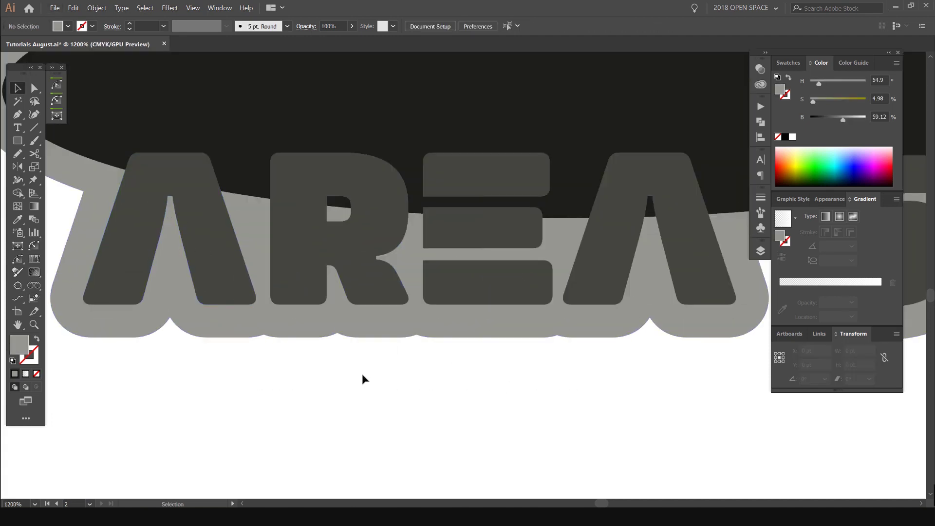
scroll(370, 372, down, 2)
key(Tab)
scroll(367, 370, up, 1)
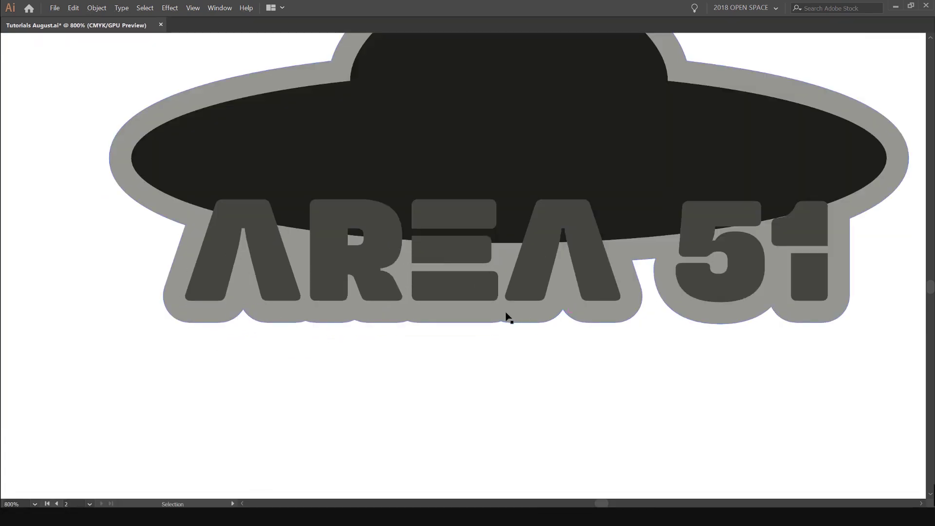
scroll(560, 314, up, 4)
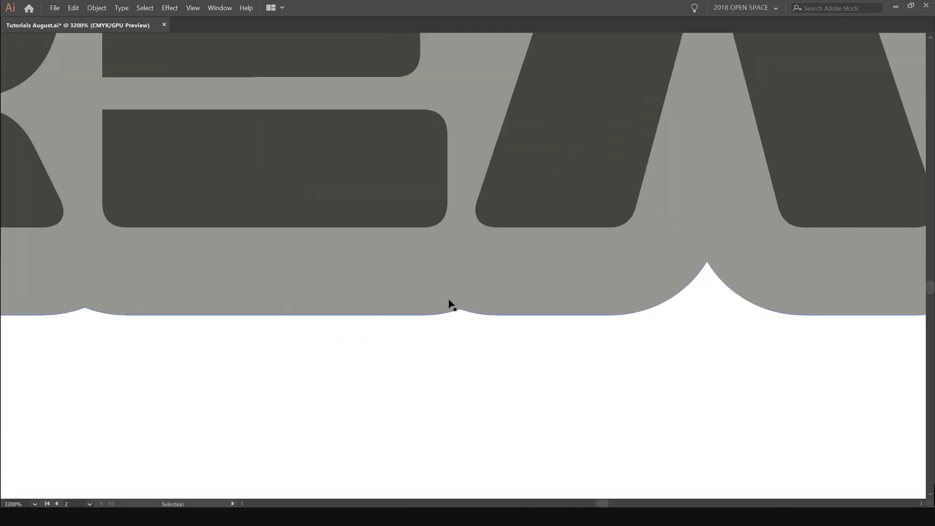
scroll(223, 239, down, 3)
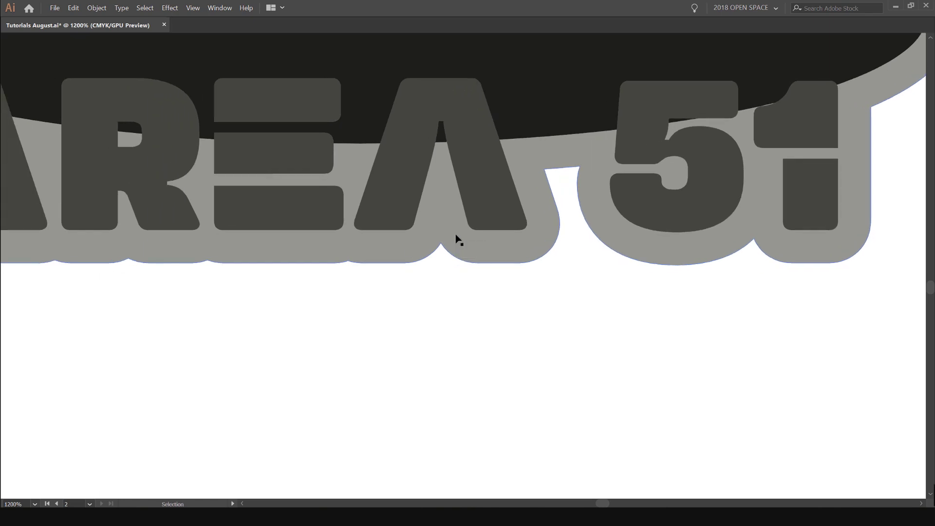
scroll(456, 240, down, 2)
scroll(553, 267, up, 1)
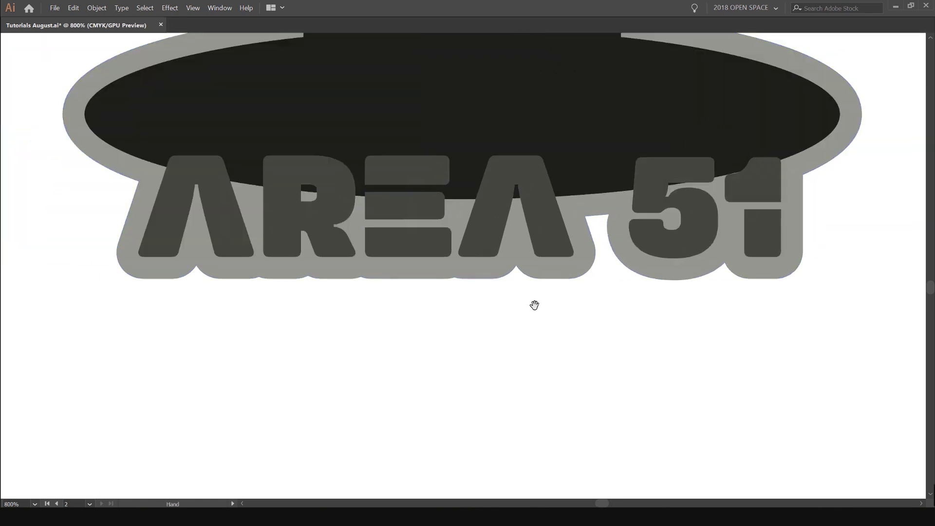
- Isolate the grey outline path of the duplicated badge for editing
click(467, 275)
scroll(439, 285, up, 1)
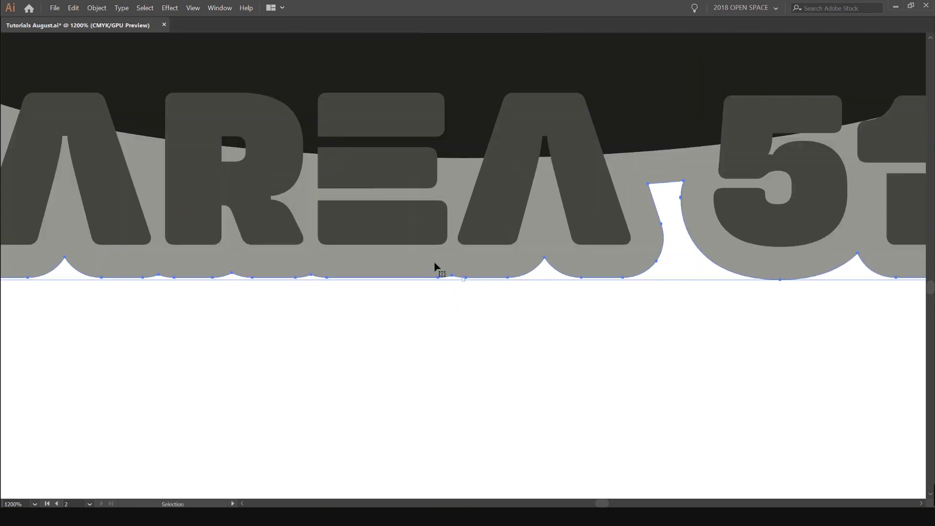
scroll(436, 280, down, 3)
drag(429, 280, 413, 404)
key(ctrl+z)
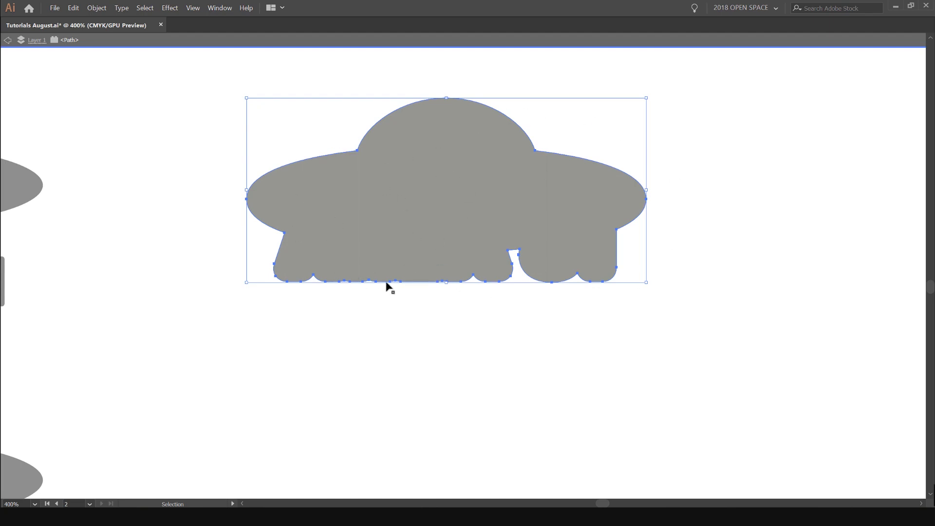
- Delete the anchor points forming the notches along the outline's lower edge beneath the word AREA, and select the remaining path
scroll(384, 270, up, 1)
click(510, 298)
key(a)
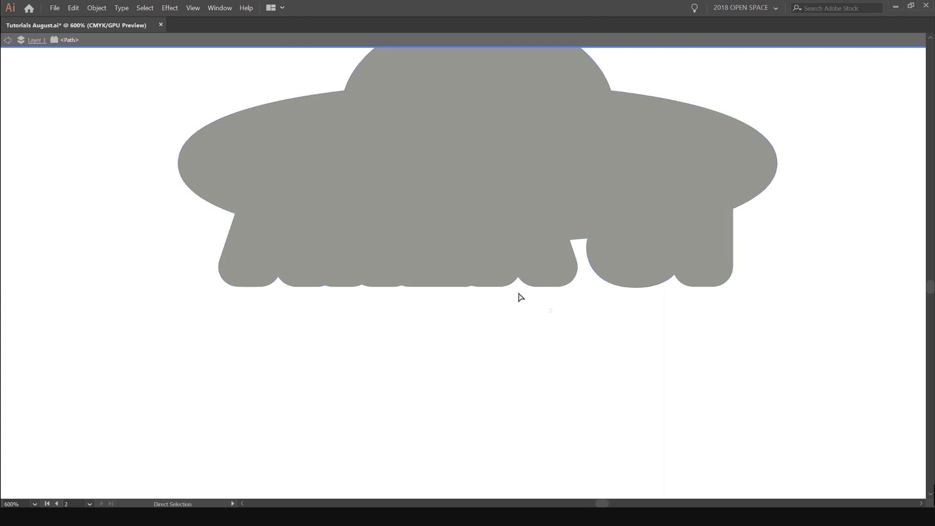
drag(267, 263, 260, 256)
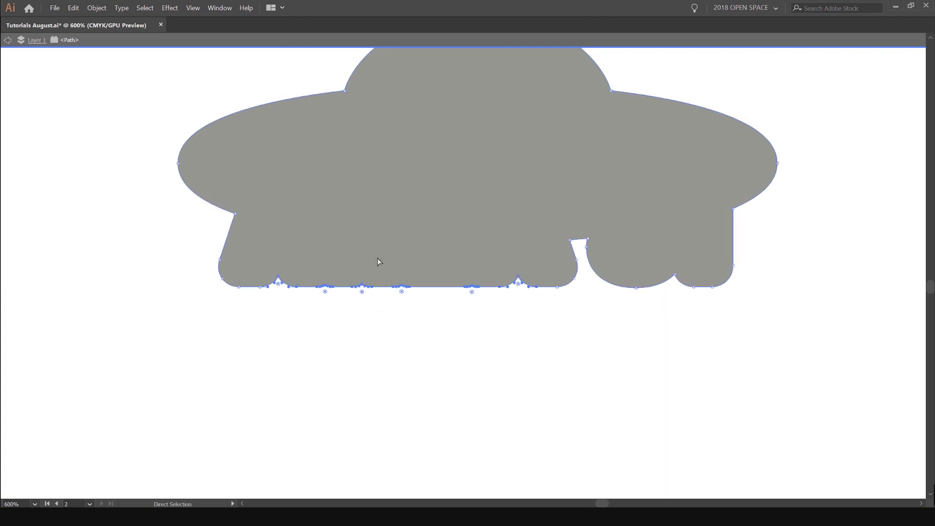
key(Delete)
key(ctrl+a)
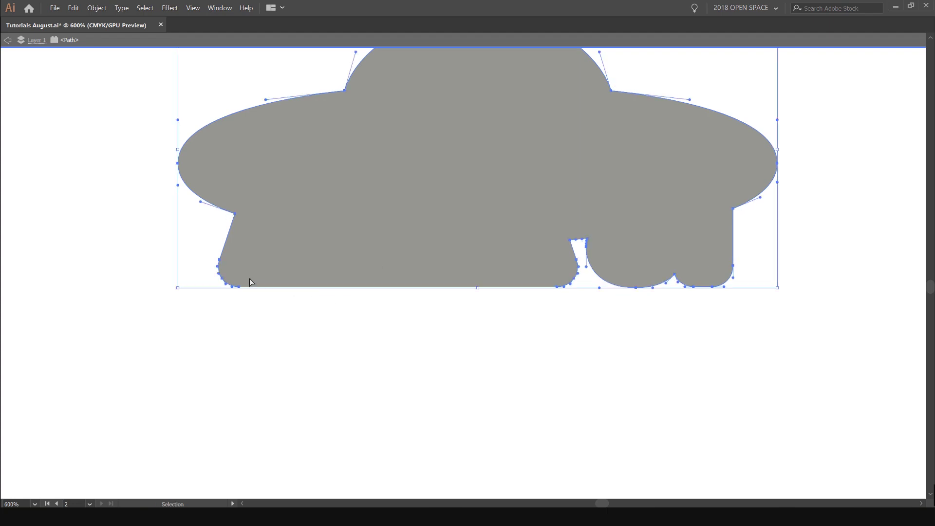
- Join the open lower edge of the grey outline beneath AREA, and delete the anchor points forming the notches beneath 51
key(ctrl+j)
click(637, 312)
drag(642, 320, 547, 327)
drag(592, 290, 479, 224)
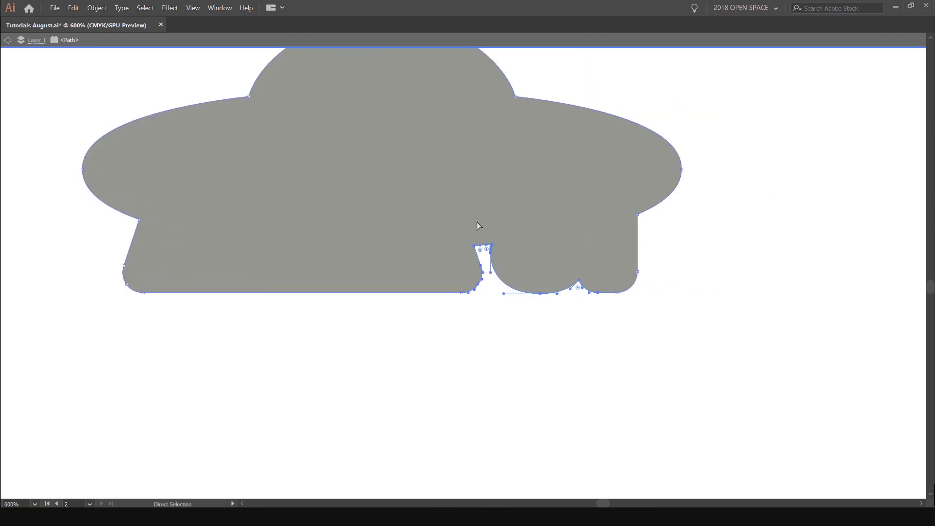
key(Delete)
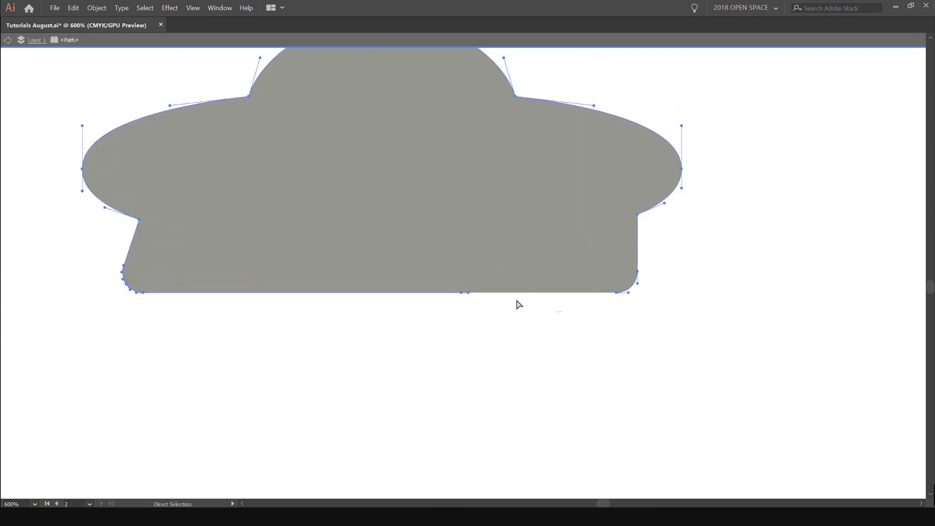
key(Delete)
click(632, 317)
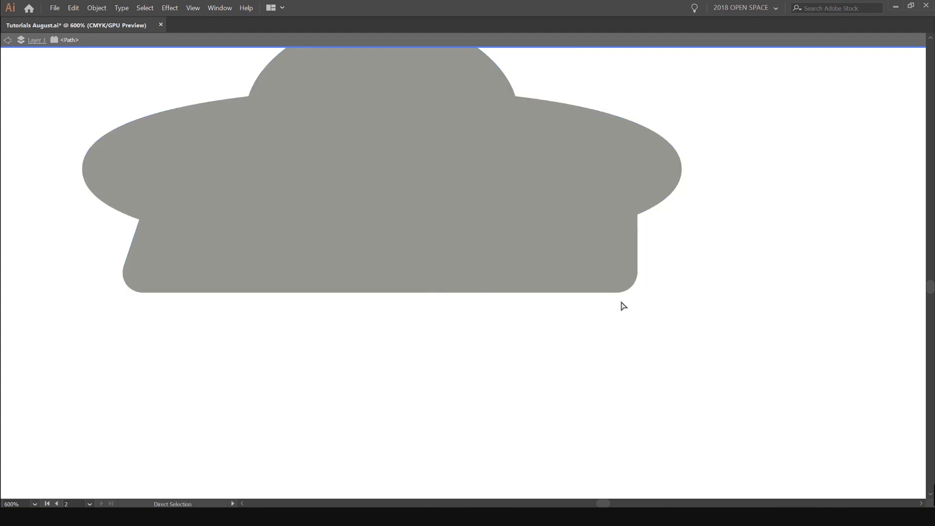
- Join the two end points at the outline's lower corners to close the path with a straight bottom edge
click(616, 292)
scroll(507, 307, up, 1)
drag(319, 288, 520, 296)
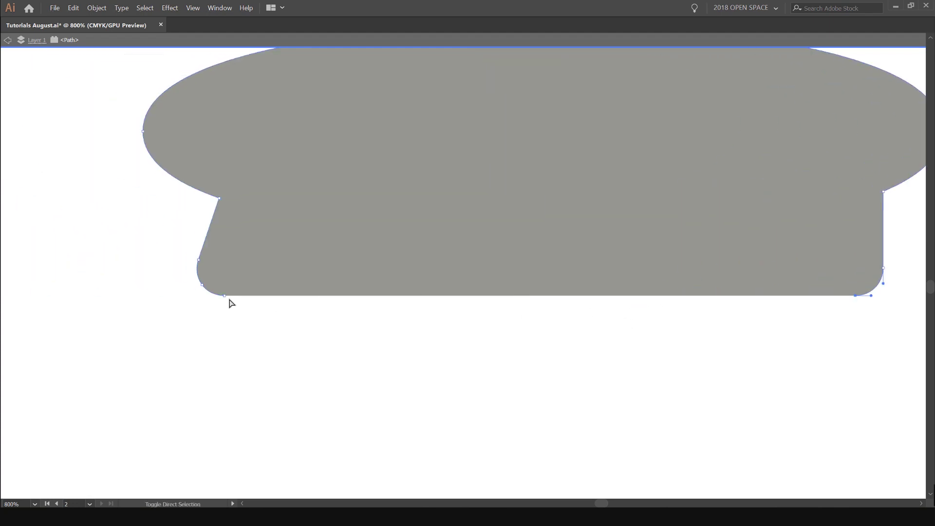
key(ctrl+minus)
click(517, 331)
click(585, 266)
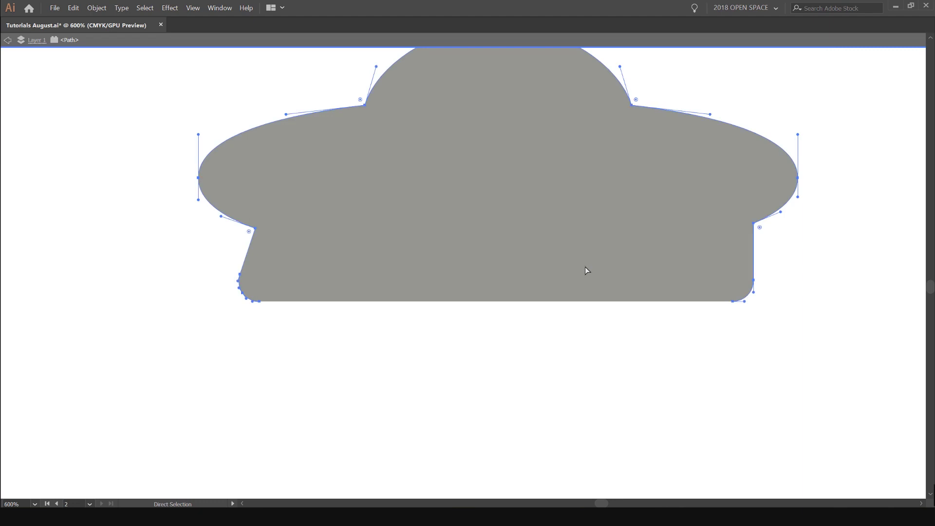
key(v)
key(a)
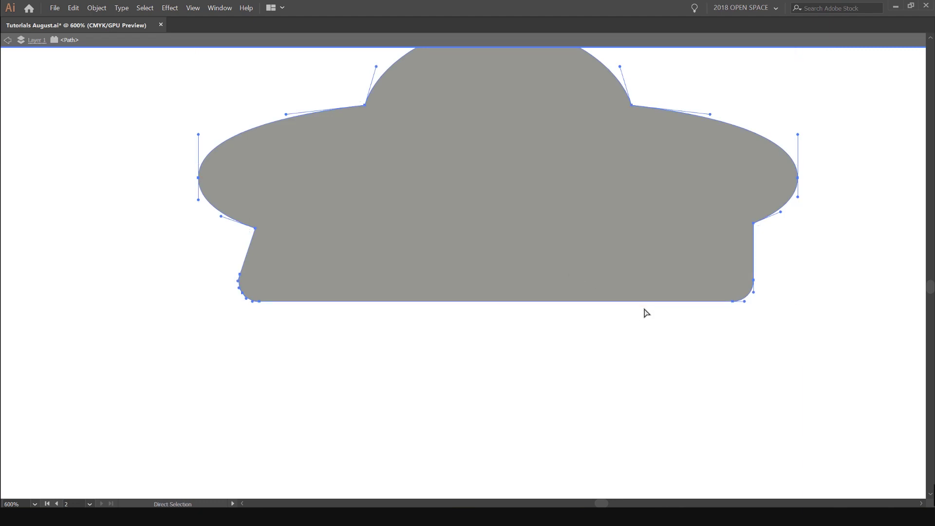
click(578, 323)
- Check the straight lower edge of the closed outline and exit isolation mode
scroll(505, 311, up, 3)
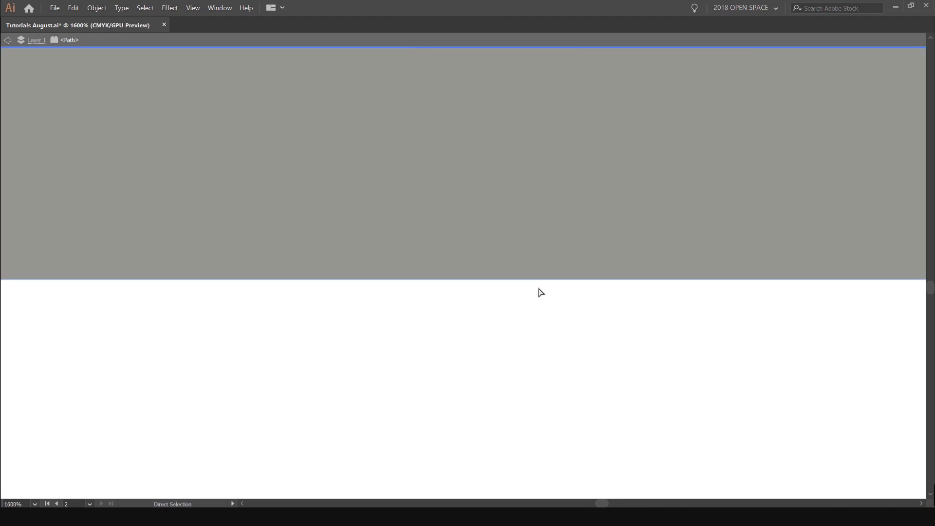
scroll(439, 289, down, 6)
click(512, 287)
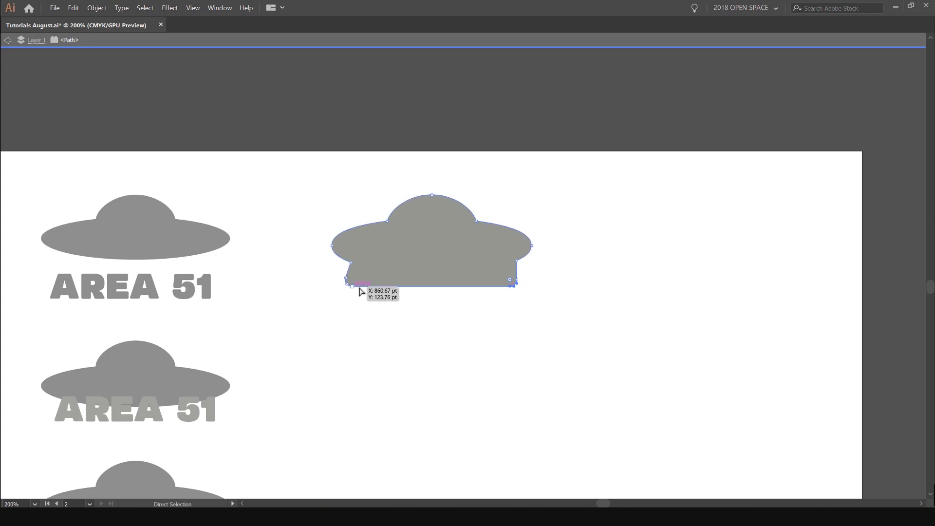
click(517, 203)
scroll(501, 215, up, 1)
double_click(536, 188)
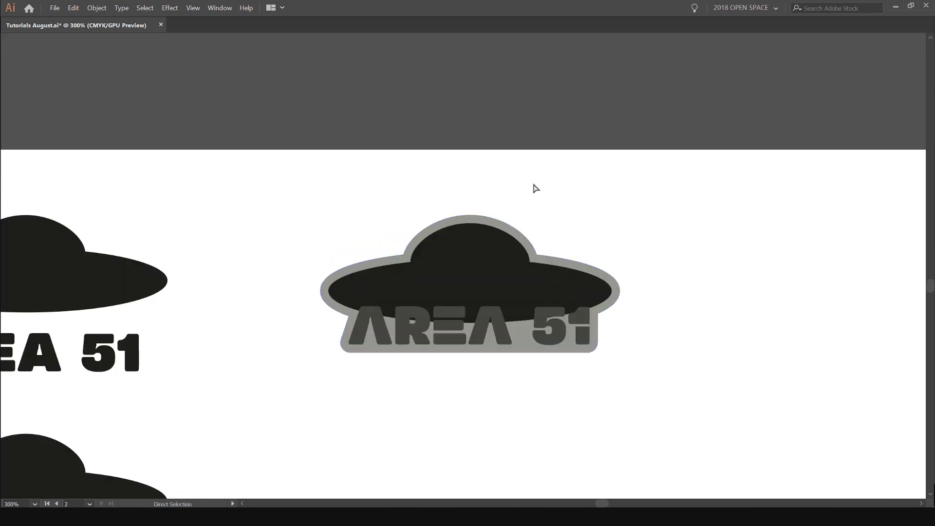
- Compare the cleaned-up badge with the finished coloured badge versions on the dark artboard
scroll(603, 181, down, 1)
scroll(615, 178, down, 3)
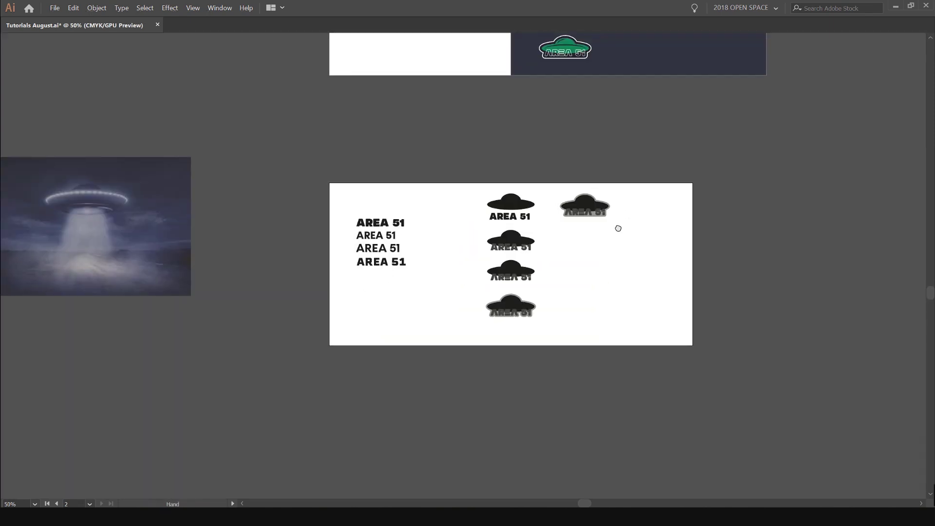
drag(615, 225, 605, 252)
scroll(605, 252, up, 6)
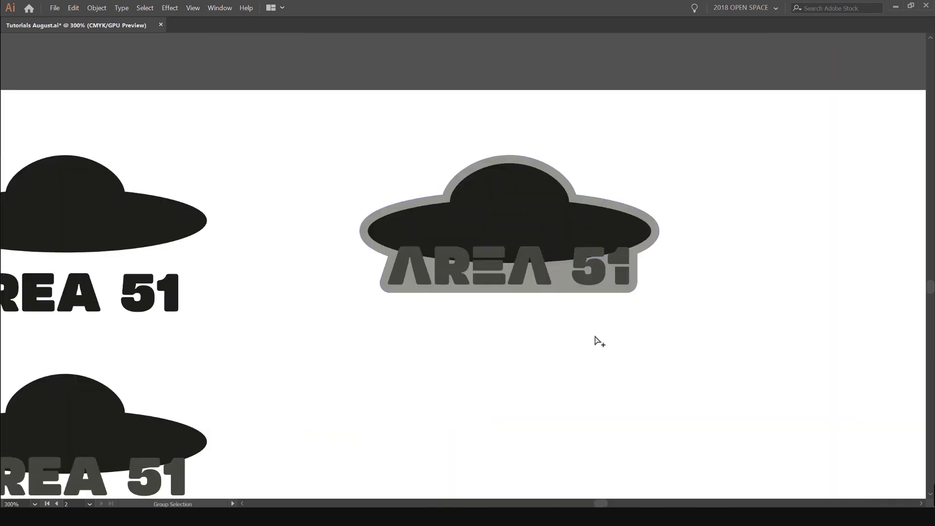
drag(584, 313, 497, 369)
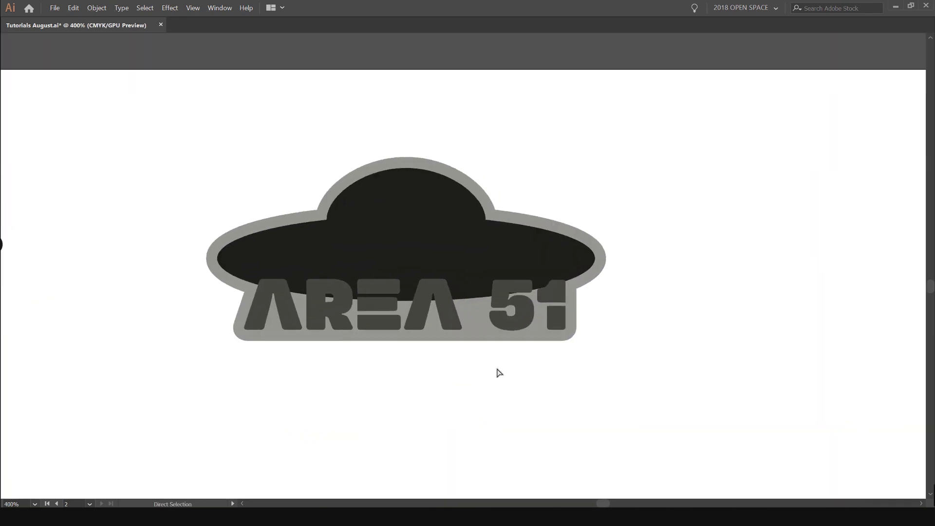
scroll(519, 170, down, 2)
scroll(539, 143, down, 2)
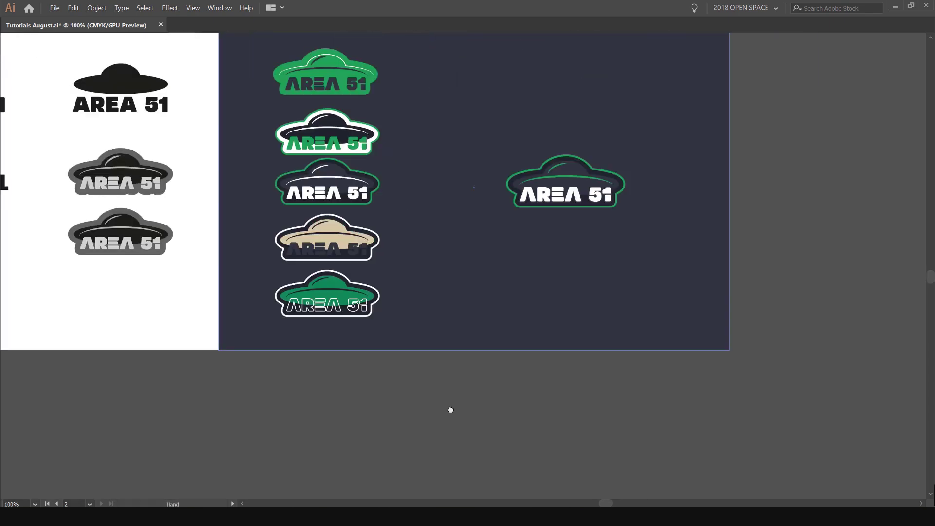
scroll(517, 200, up, 2)
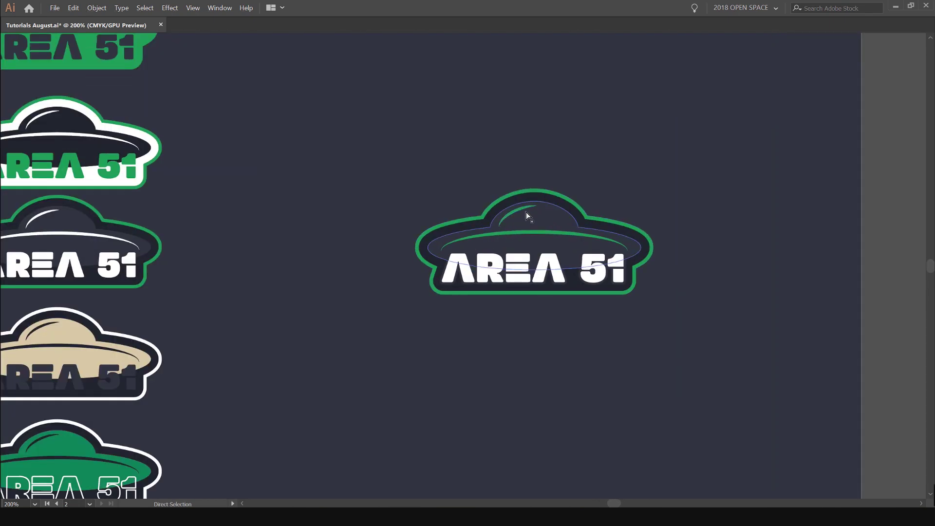
scroll(531, 217, down, 5)
drag(535, 327, 430, 200)
scroll(468, 265, up, 3)
scroll(399, 263, up, 4)
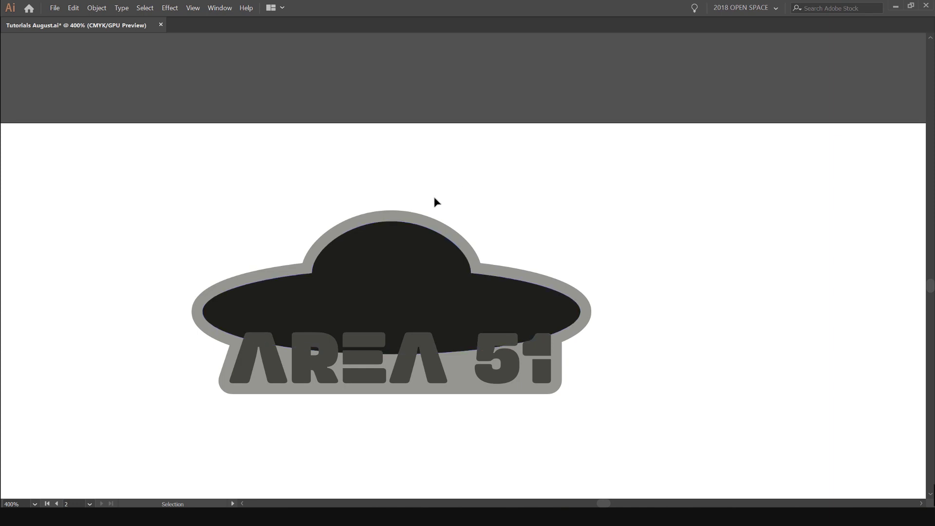
- Offset the grey outline path of the duplicated badge by 2 pt with miter joins
scroll(392, 233, up, 3)
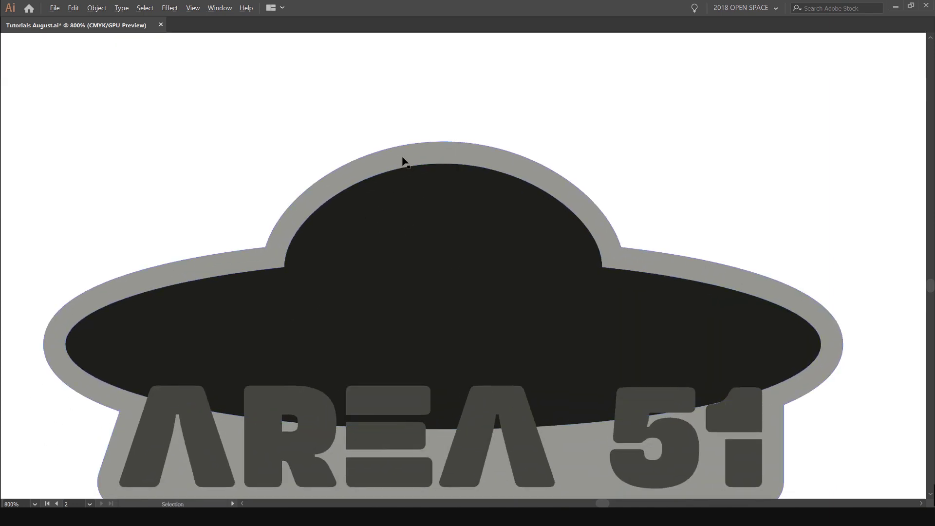
scroll(402, 160, down, 1)
click(441, 146)
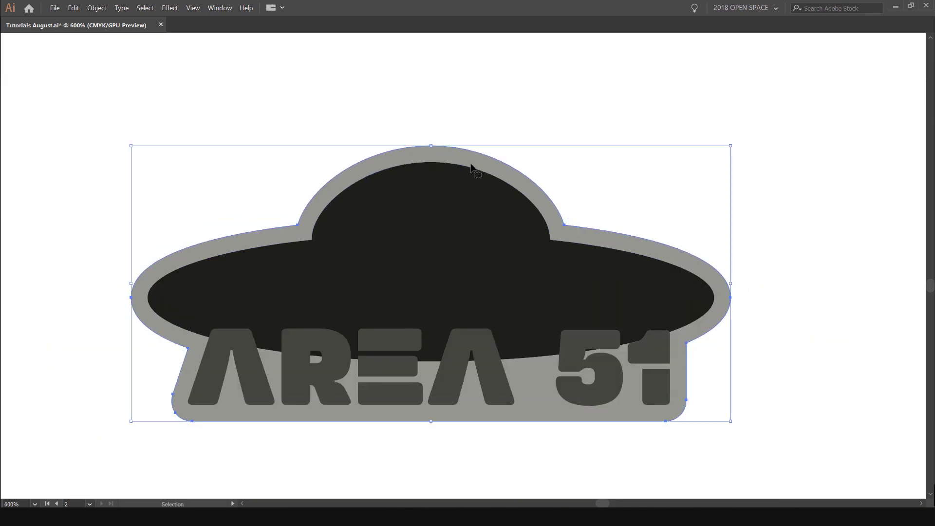
key(Tab)
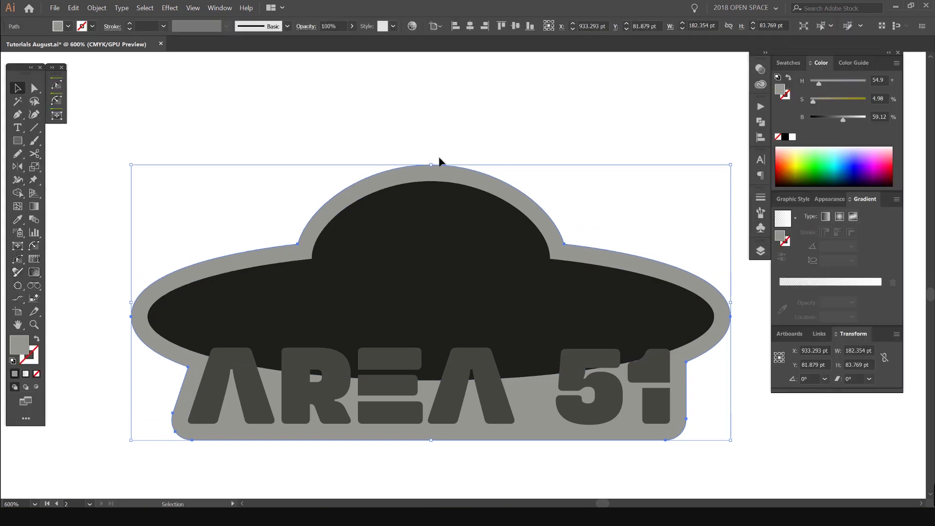
click(96, 8)
mouse_move(146, 191)
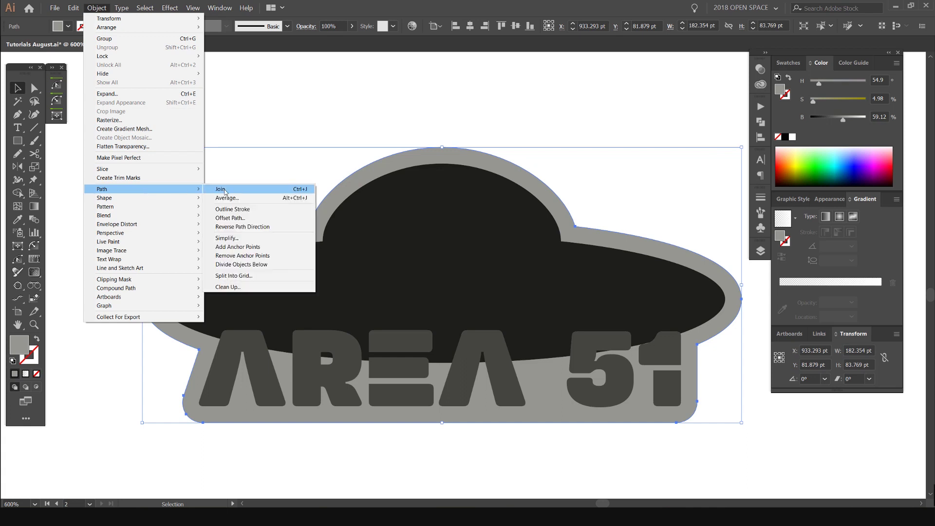
click(232, 218)
click(579, 250)
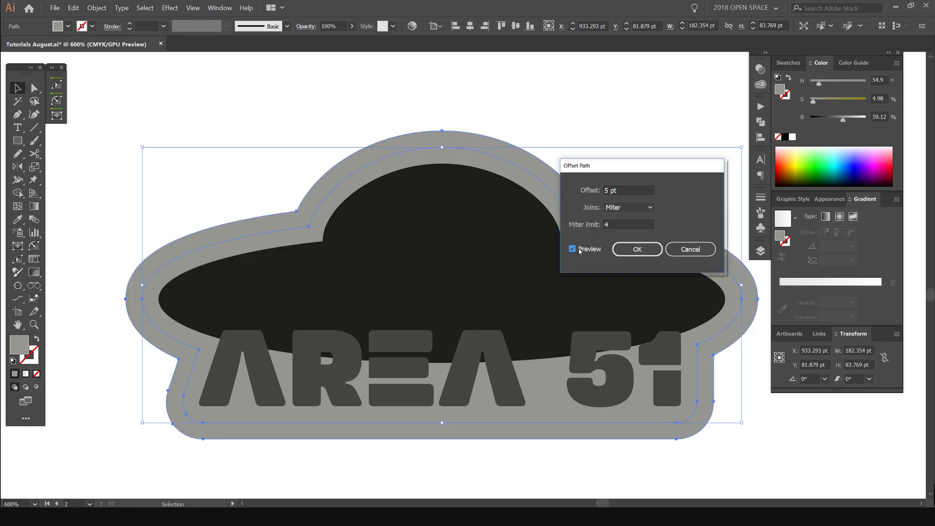
scroll(618, 186, down, 3)
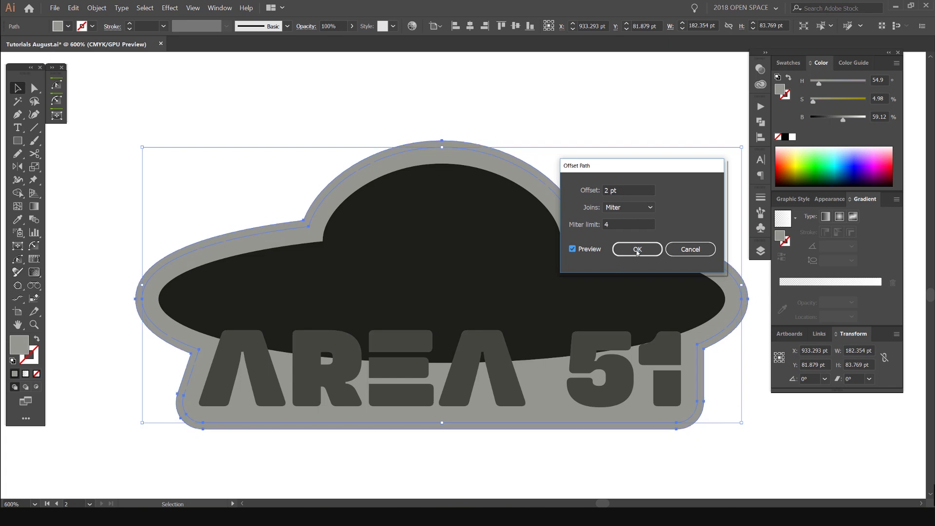
click(636, 249)
- Make the new outer outline black by setting its fill brightness to 0%, and deselect it
scroll(877, 117, up, 3)
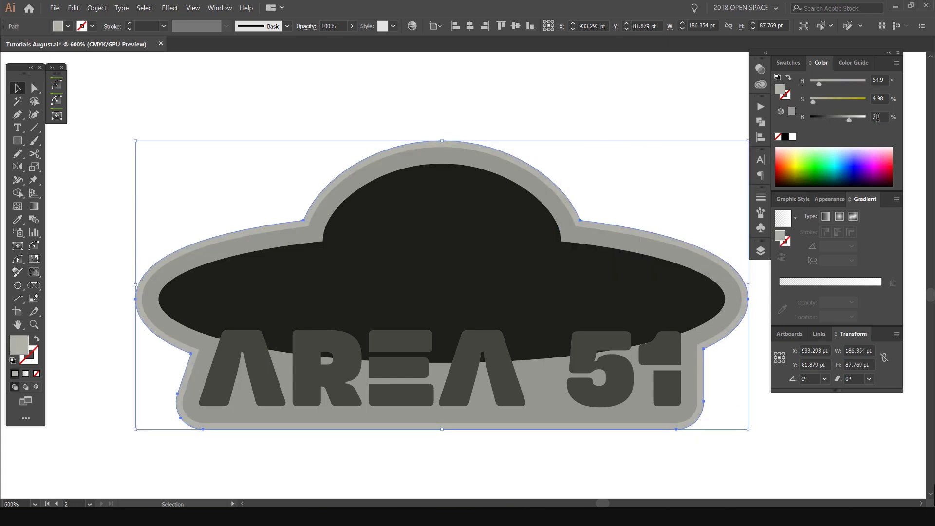
drag(834, 126, 791, 121)
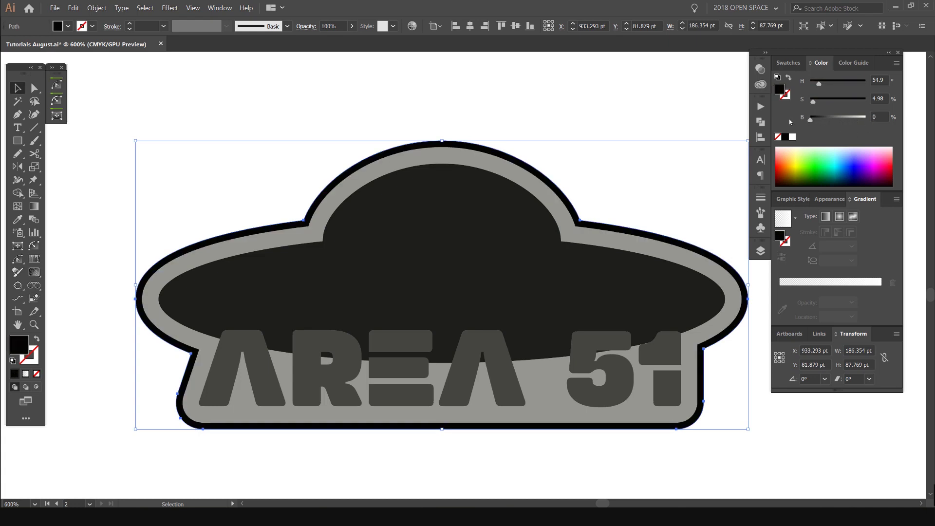
click(653, 115)
scroll(653, 119, down, 2)
drag(672, 115, 570, 159)
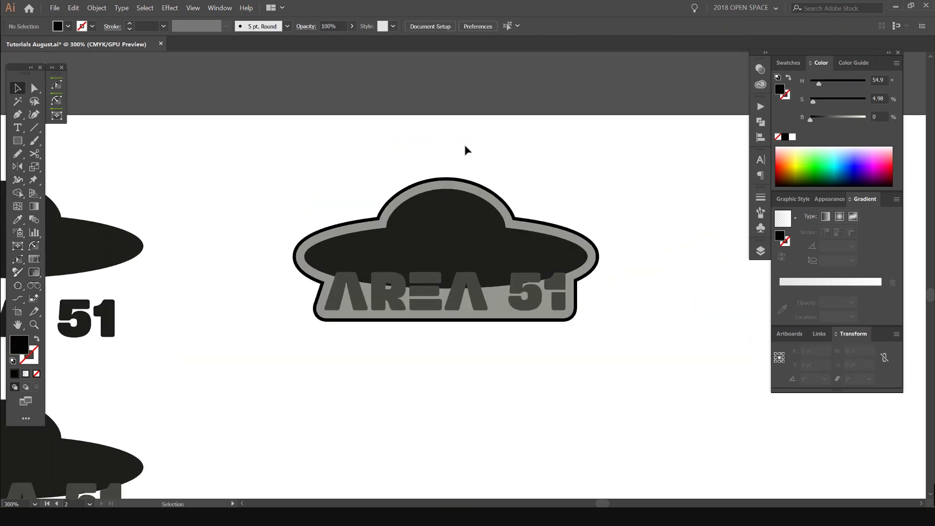
- Display the saved colour swatches and examine the black-outlined badge up close
scroll(449, 186, down, 3)
alt+scroll(454, 224, up, 1)
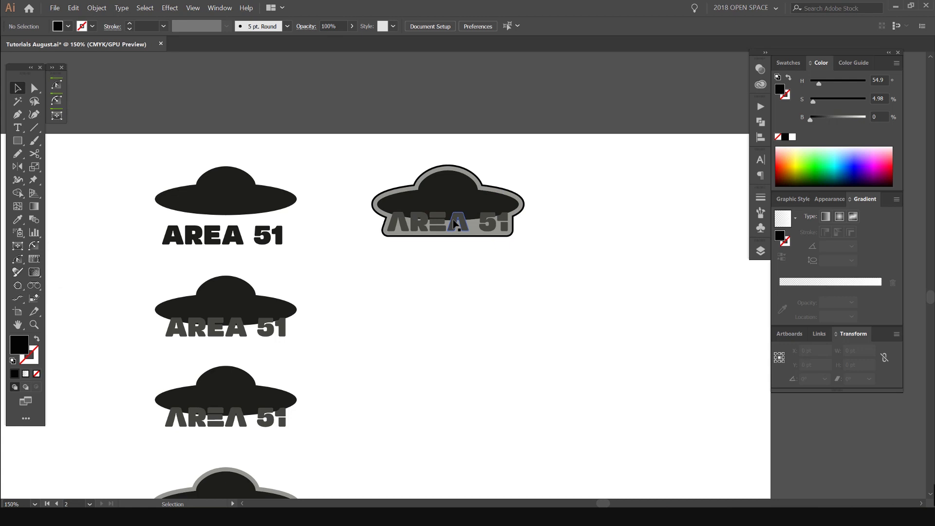
click(788, 62)
alt+scroll(450, 166, up, 3)
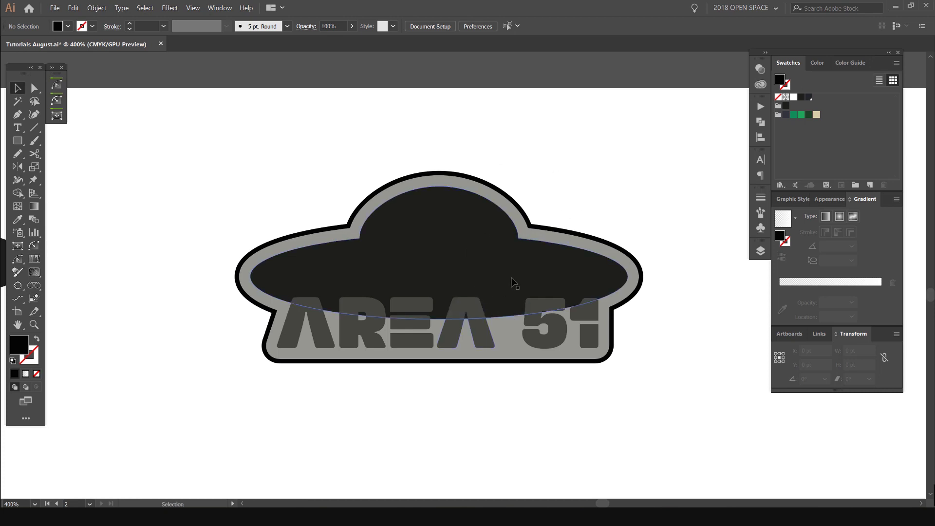
alt+scroll(451, 215, up, 1)
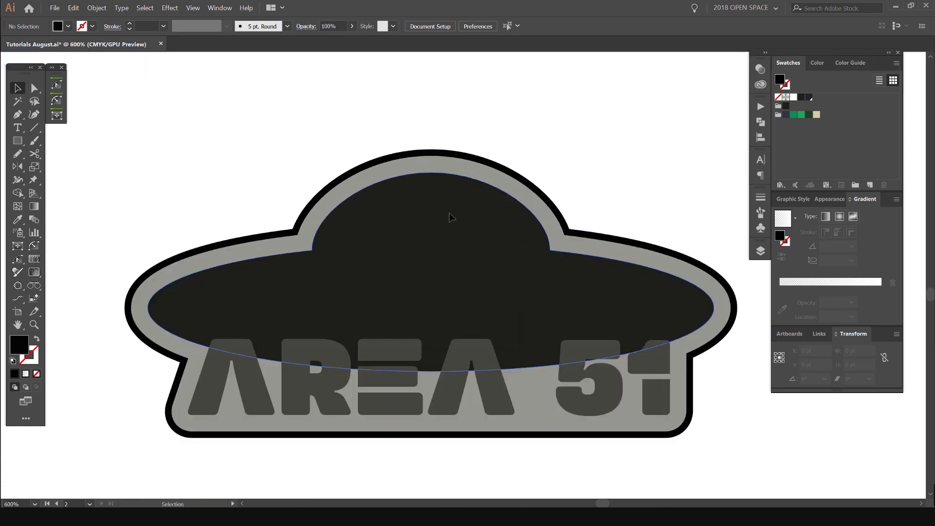
- Start an Offset Path on the dark saucer shape with the preview on, and try an offset of 5 pt
click(450, 214)
alt+scroll(440, 238, up, 1)
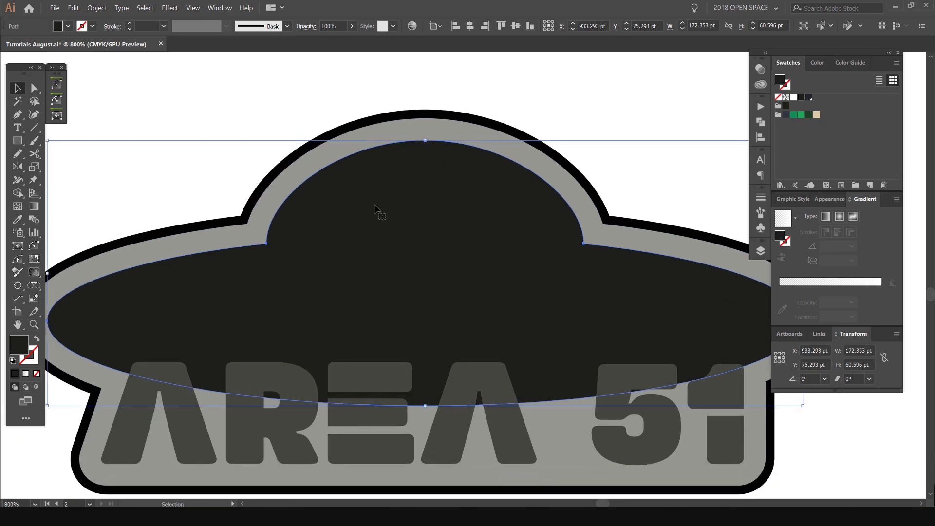
mouse_move(428, 207)
mouse_down()
mouse_move(448, 209)
mouse_move(429, 206)
mouse_up()
click(97, 8)
mouse_move(108, 189)
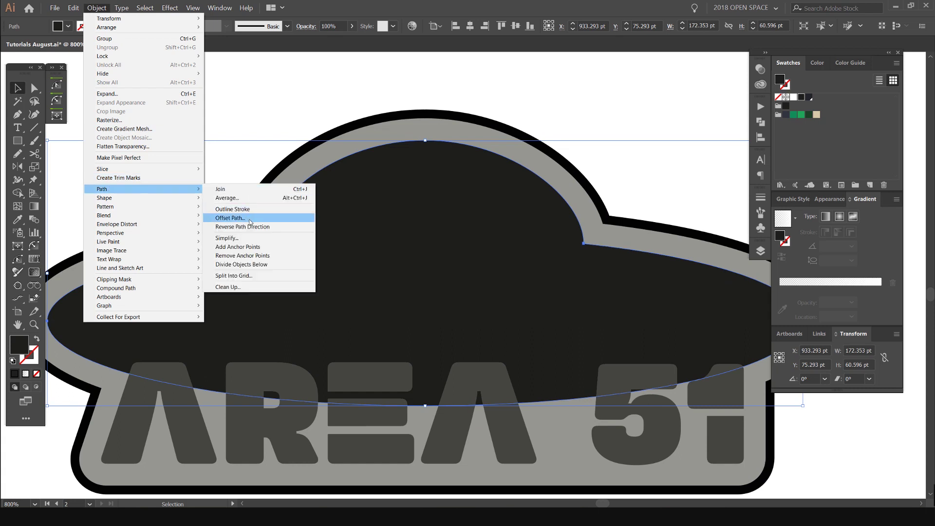
click(229, 218)
click(572, 249)
scroll(629, 192, down, 2)
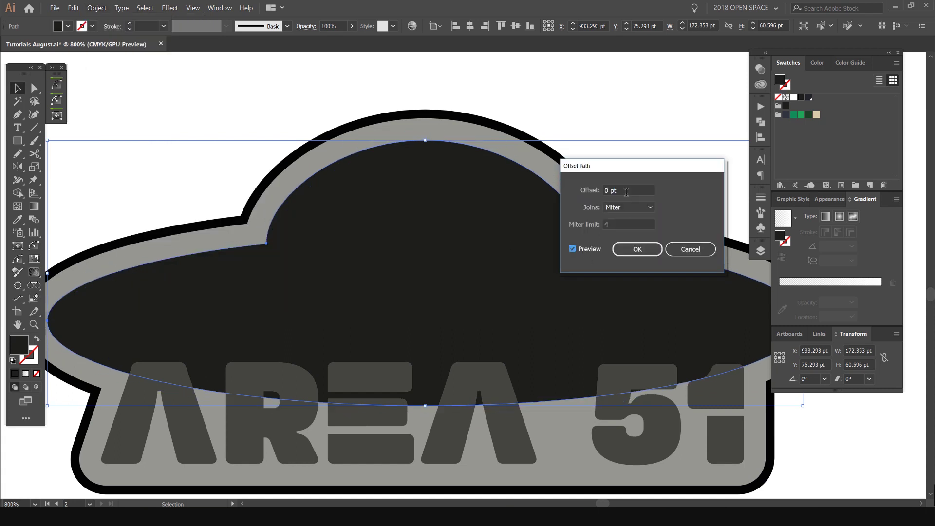
scroll(630, 192, down, 2)
scroll(629, 191, up, 2)
key(BackSpace)
text(4)
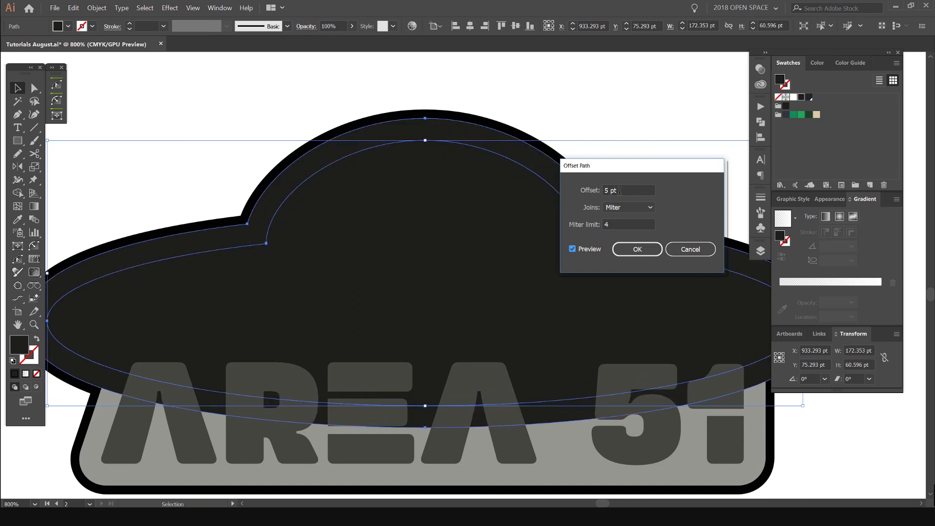
- Set the saucer's path offset to -6 pt with miter joins and create the inner path
key(Down)
key(Down)
key(Down)
key(Down)
key(Down)
key(Down)
key(Down)
key(Down)
key(Down)
key(Down)
key(Down)
key(Down)
key(Down)
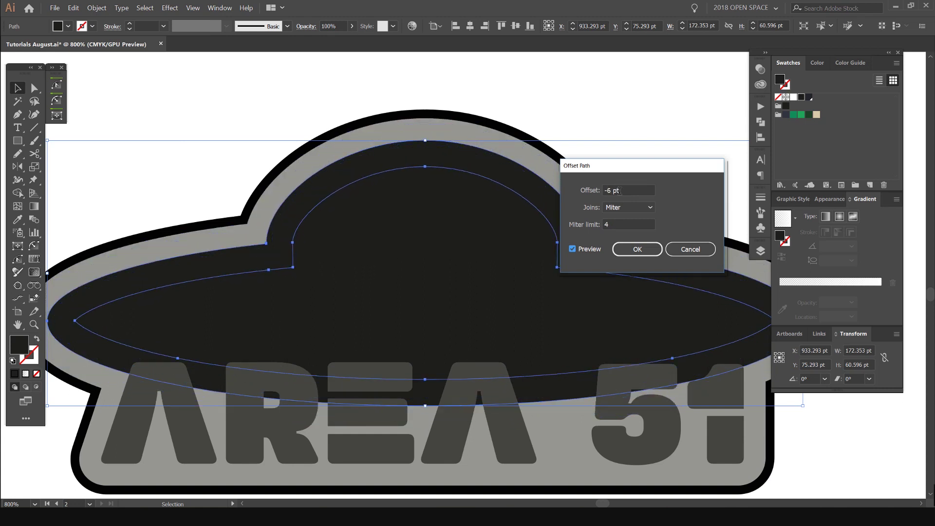
key(Up)
key(Up)
key(Up)
key(Up)
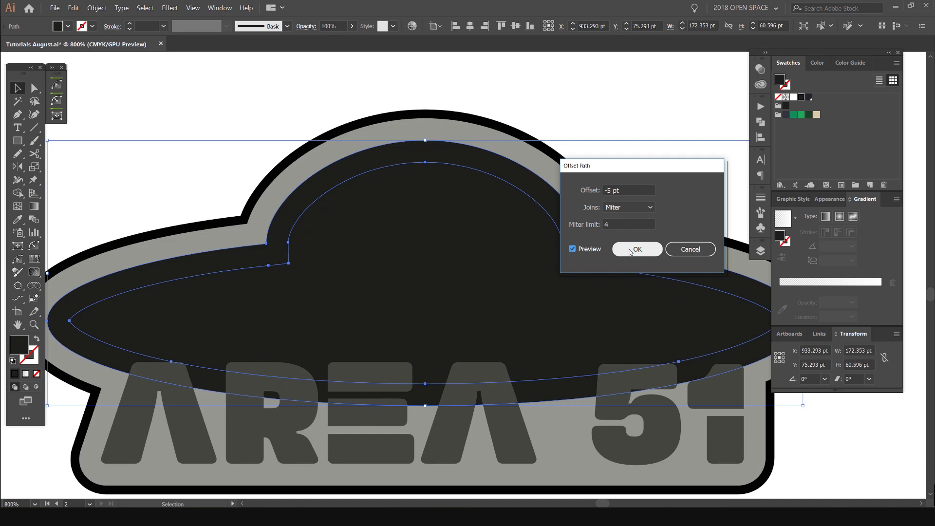
key(Down)
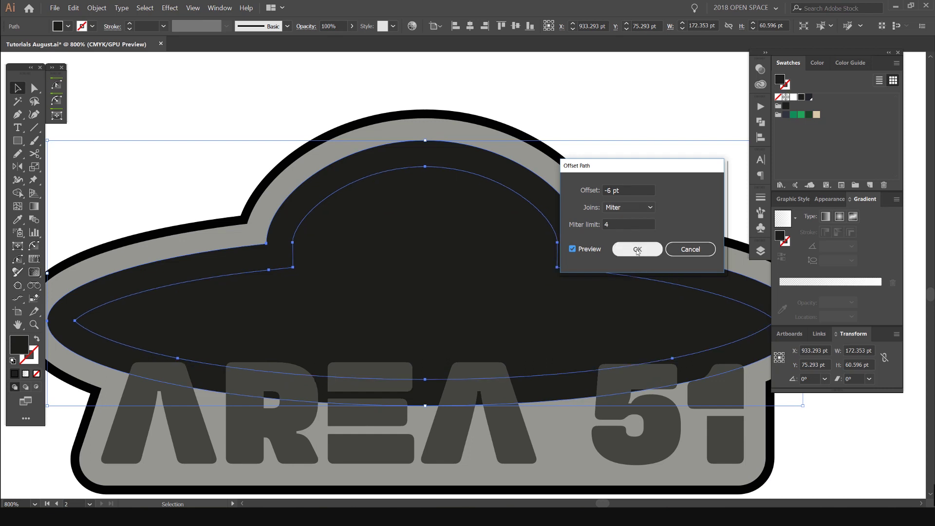
click(637, 249)
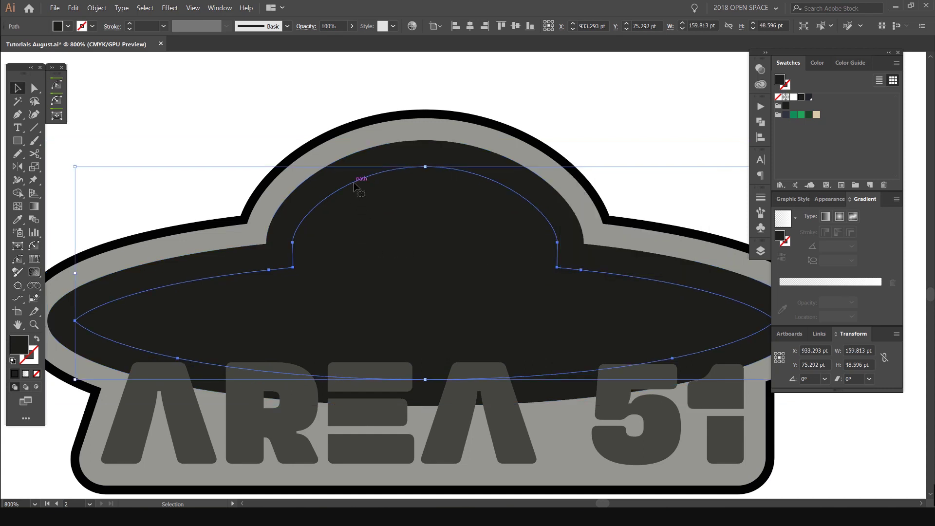
- Isolate the inner offset saucer path, swap its dark fill to a 1 pt stroke with no fill, and deselect it
scroll(354, 185, up, 3)
scroll(358, 191, down, 3)
double_click(350, 194)
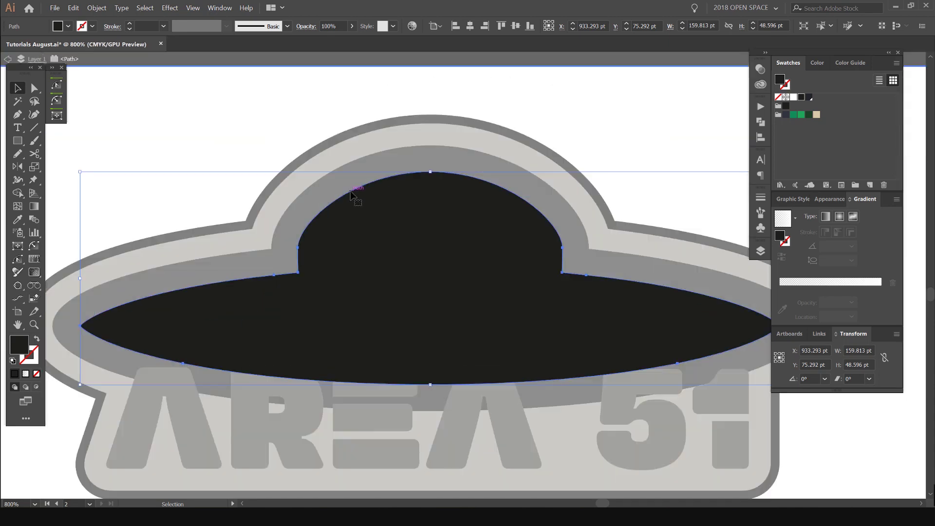
drag(484, 264, 527, 329)
key(ctrl+z)
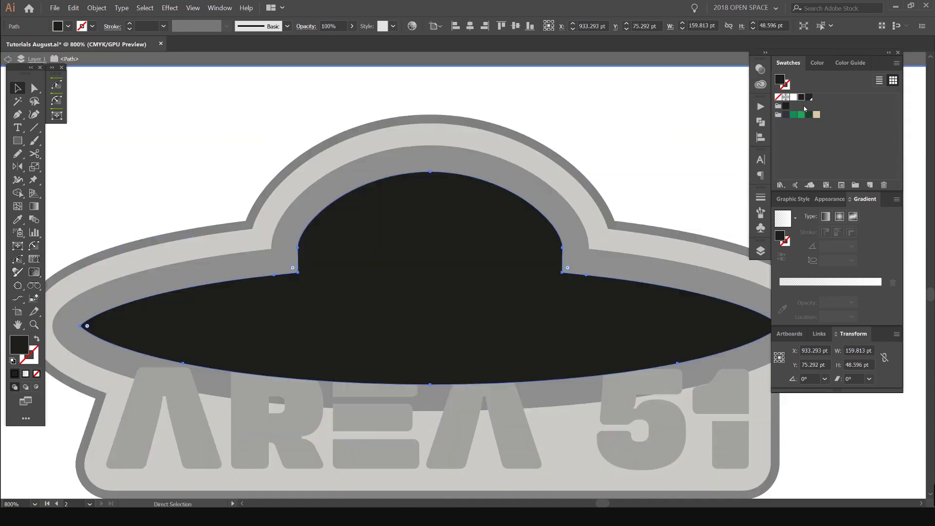
key(v)
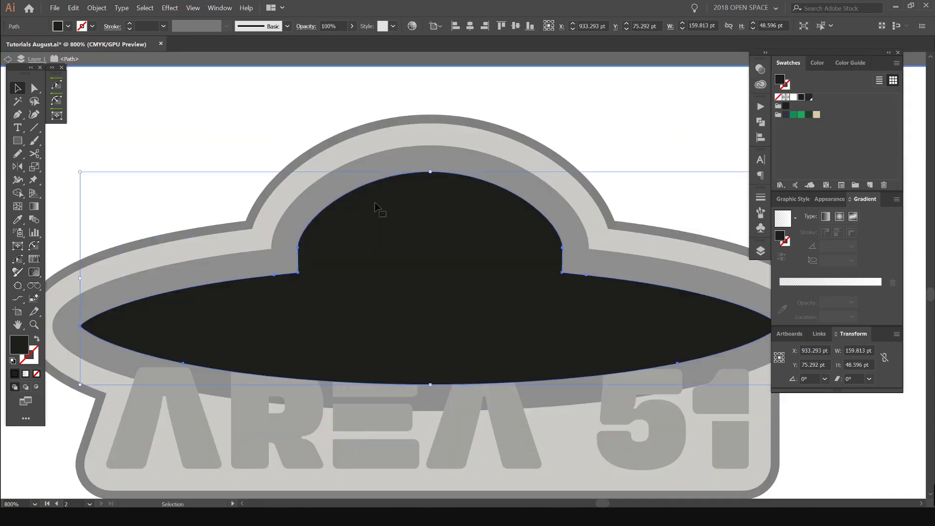
key(shift+x)
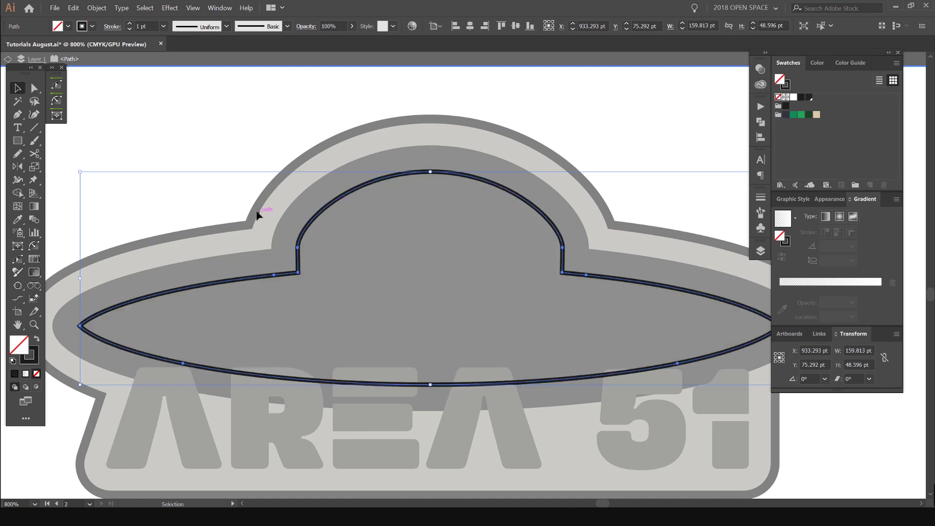
click(444, 186)
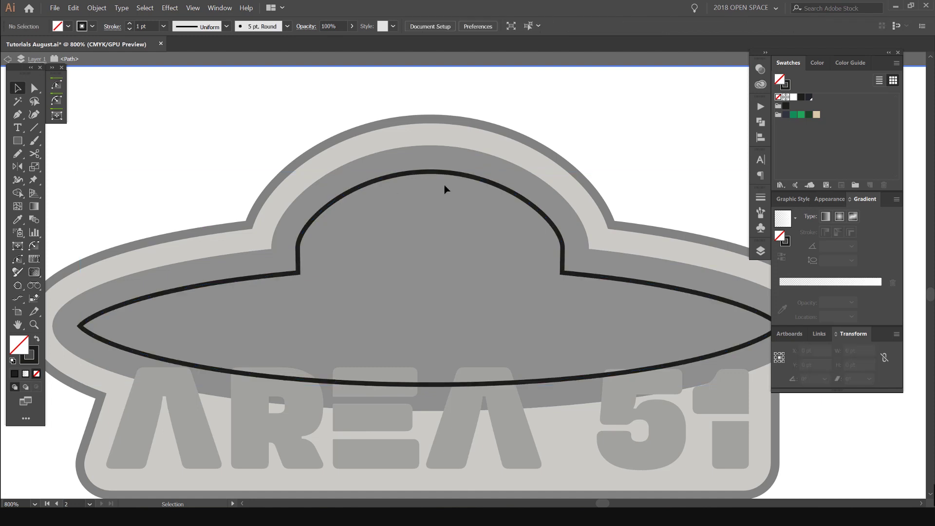
- Delete the bottom curve and the entire right half of the inner saucer outline
key(a)
scroll(349, 294, down, 1)
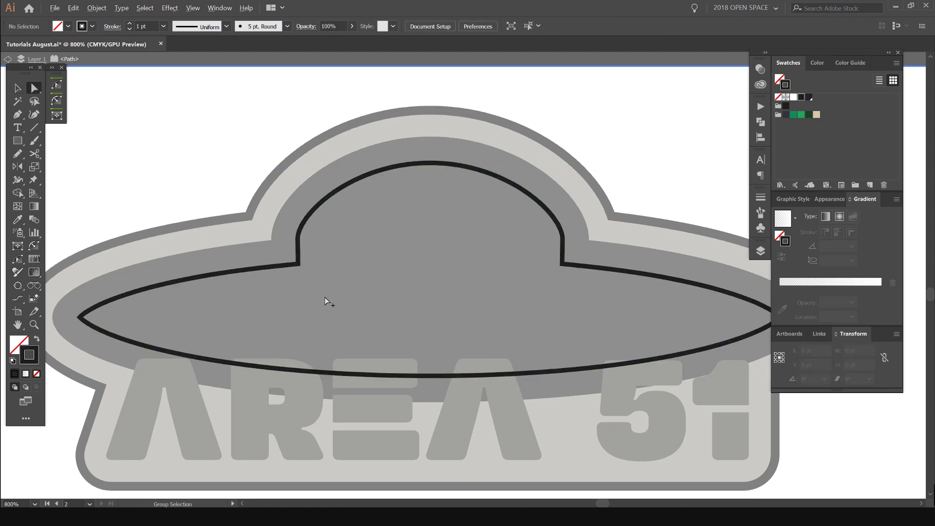
scroll(322, 293, down, 1)
drag(428, 333, 333, 395)
key(Delete)
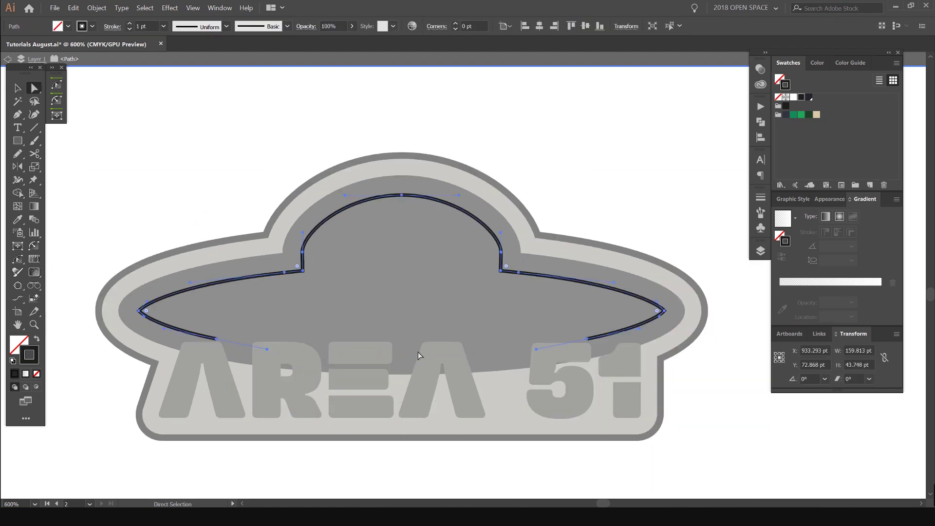
drag(598, 318, 574, 344)
key(Delete)
drag(535, 233, 457, 302)
key(Delete)
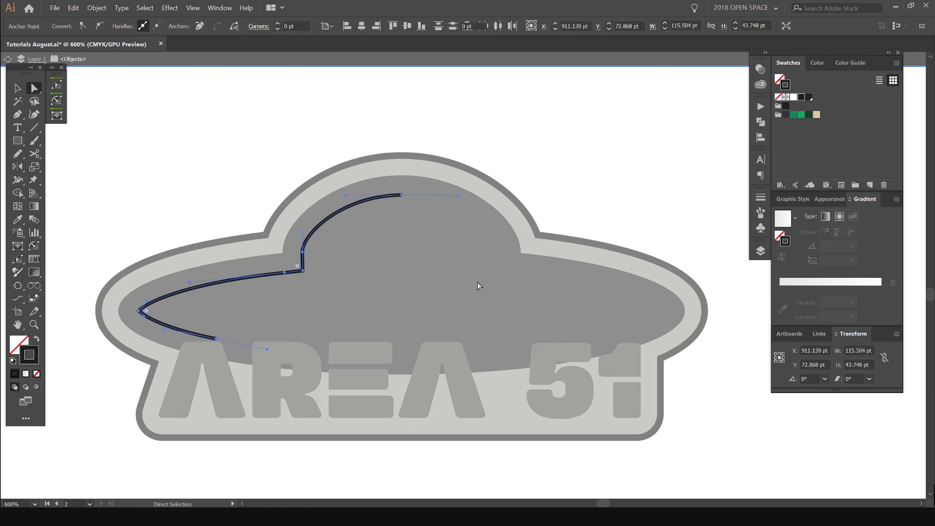
- Delete the corner pieces and lower-left curve so only the dome arc and upper rim arc remain, and leave isolation mode
drag(323, 260, 271, 264)
key(Delete)
click(295, 271)
key(Delete)
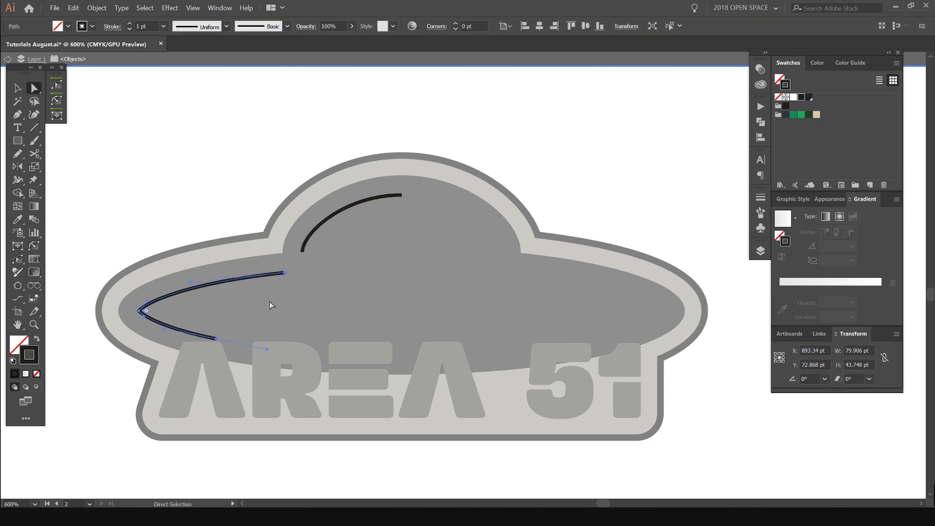
click(216, 339)
key(Delete)
click(350, 304)
key(ctrl+minus)
key(ctrl+minus)
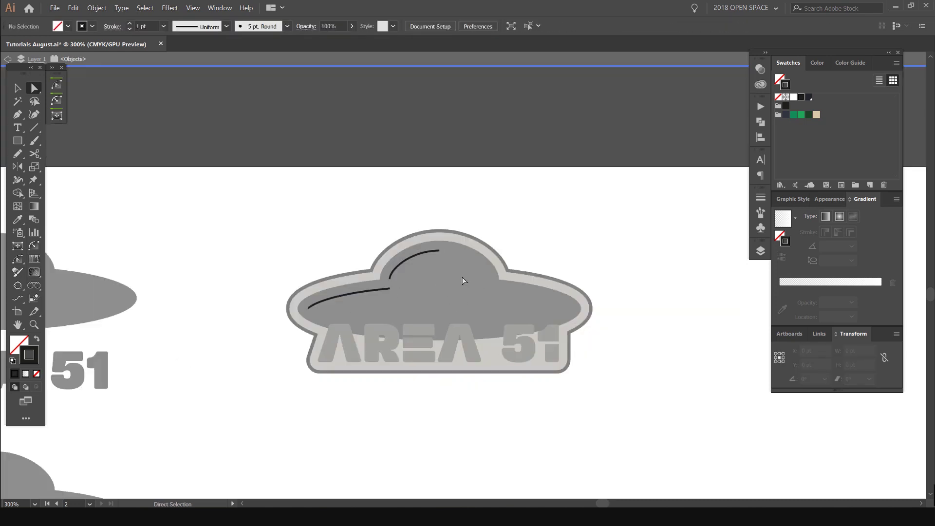
scroll(431, 273, up, 2)
double_click(495, 285)
- Examine the overlapping ellipses of the original saucer and the merged saucer outline in the badge
scroll(425, 284, down, 2)
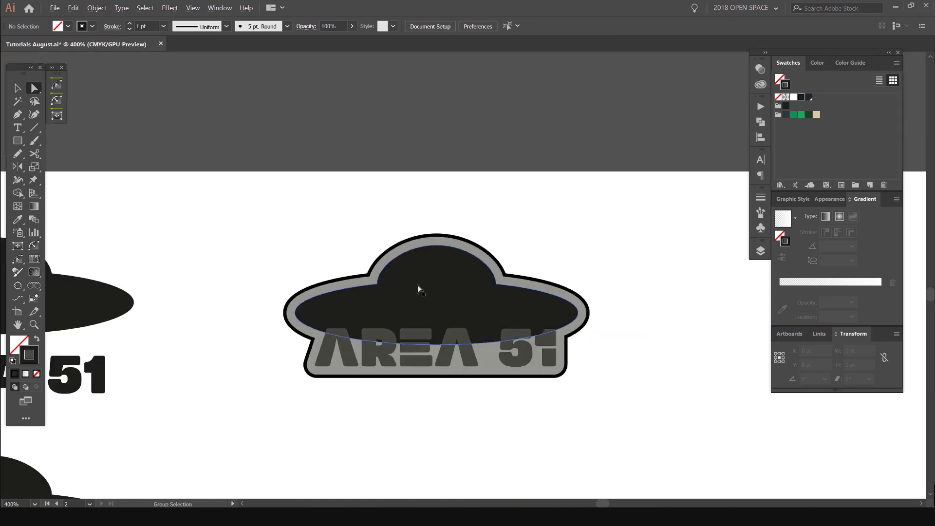
drag(417, 285, 661, 273)
click(219, 254)
scroll(221, 254, up, 1)
drag(246, 251, 252, 194)
key(ctrl+z)
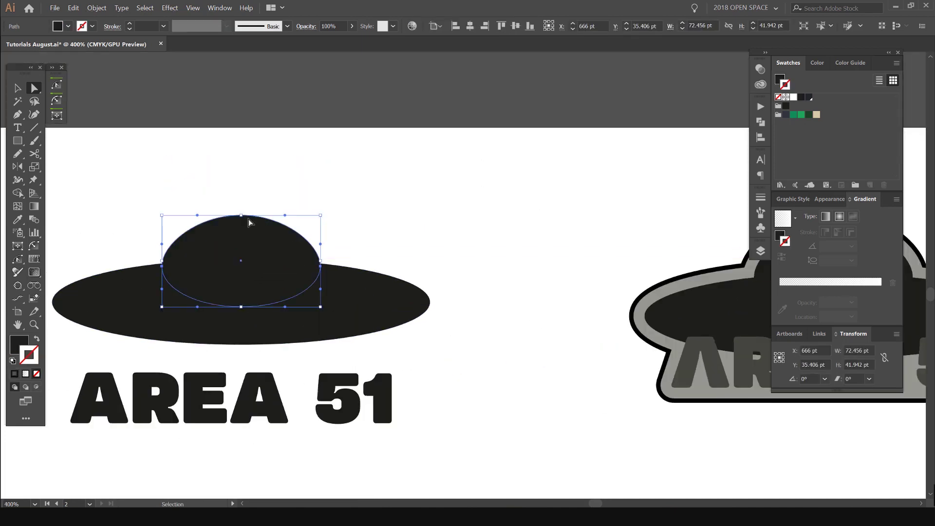
scroll(227, 258, up, 1)
click(396, 314)
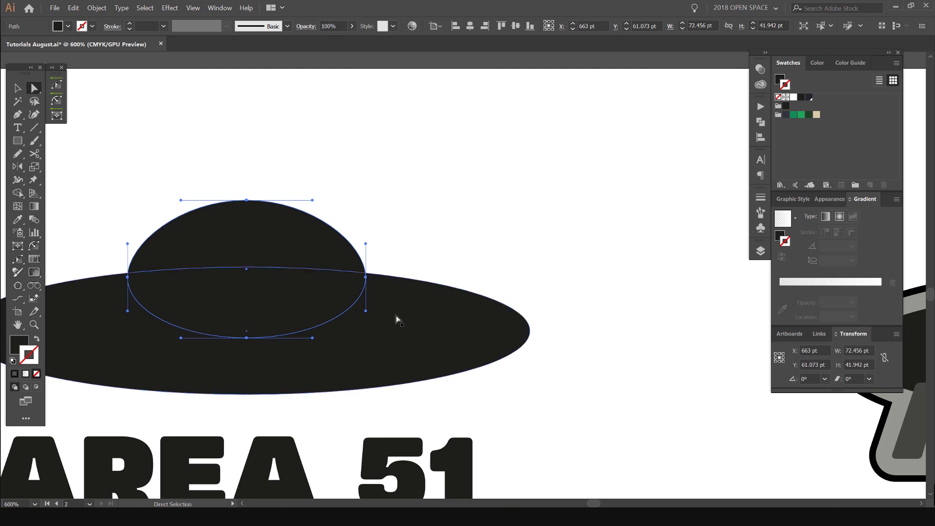
scroll(263, 267, down, 2)
drag(482, 248, 171, 246)
scroll(452, 288, up, 2)
click(358, 233)
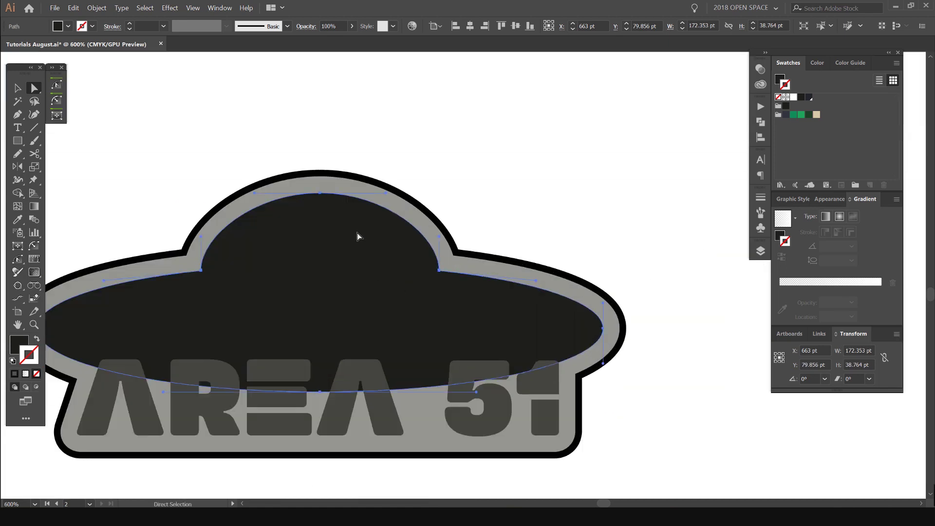
drag(286, 235, 449, 236)
- Select the rim arc hidden behind the saucer using outline view, return to preview, and apply the beige swatch to its stroke
key(ctrl+y)
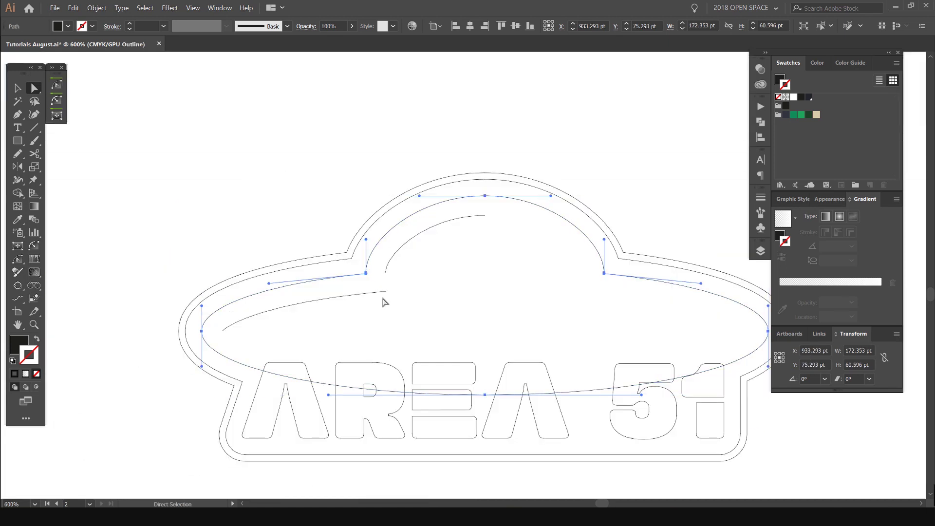
click(378, 293)
drag(407, 265, 361, 294)
click(356, 298)
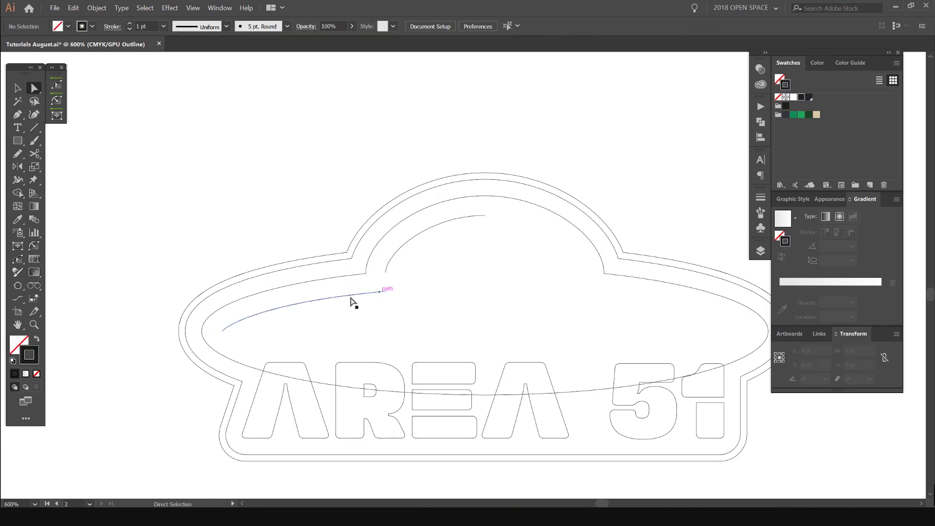
click(363, 294)
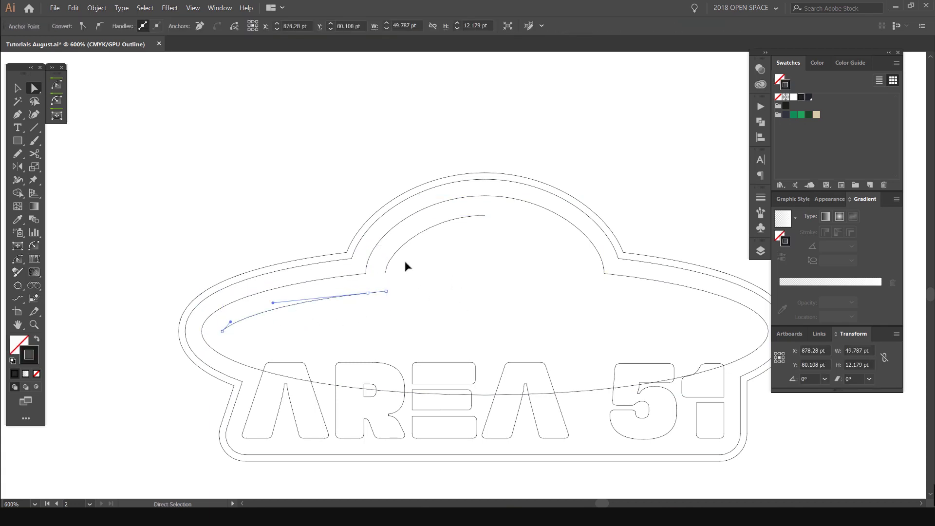
key(ctrl+y)
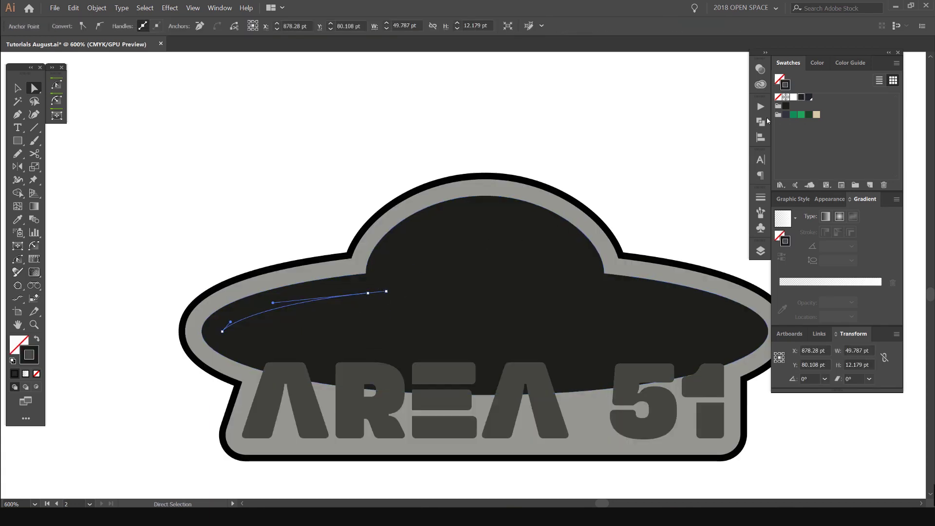
click(817, 117)
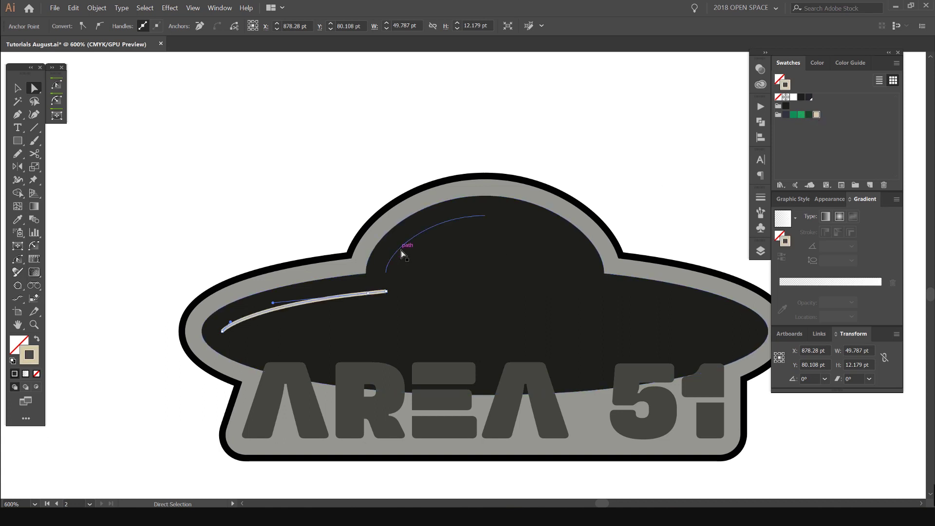
click(402, 251)
click(817, 119)
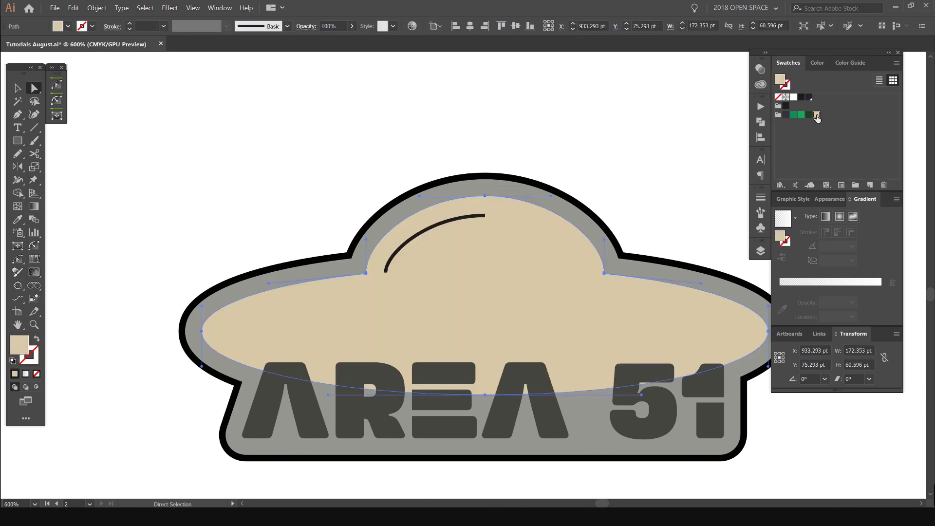
key(ctrl+z)
- Apply the beige swatch to the dome arc's stroke and deselect it
key(v)
click(458, 222)
key(x)
click(816, 115)
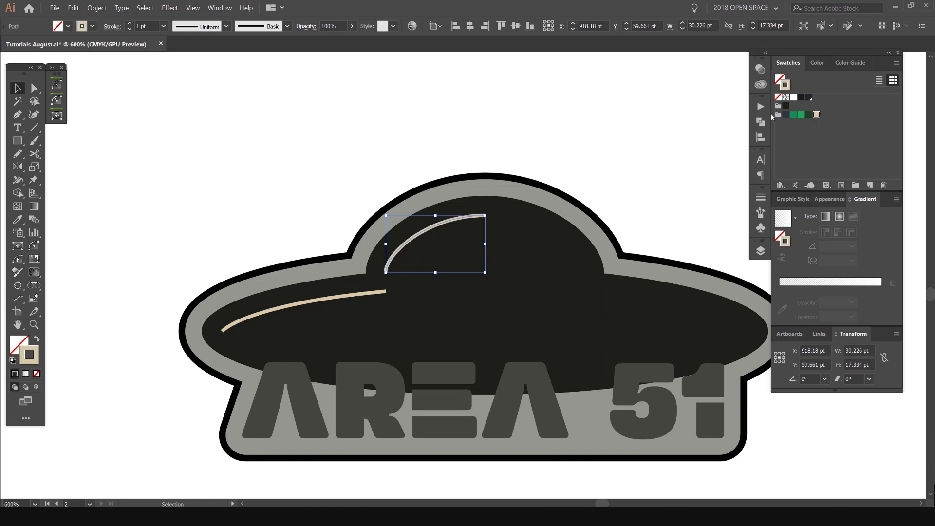
click(662, 112)
scroll(417, 275, up, 1)
scroll(382, 292, down, 2)
scroll(382, 301, up, 2)
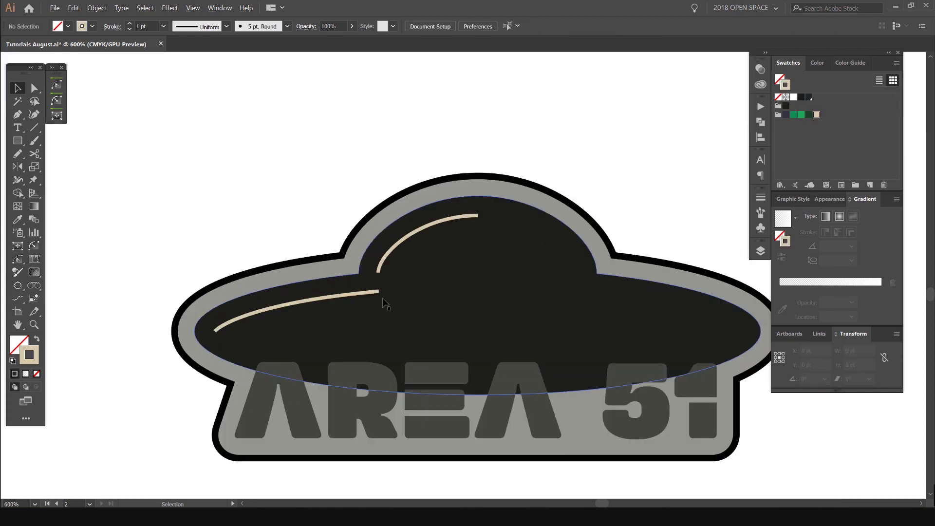
- Extend the beige rim arc with the Pen tool in one smooth curve to the saucer's right end, and deselect it
key(p)
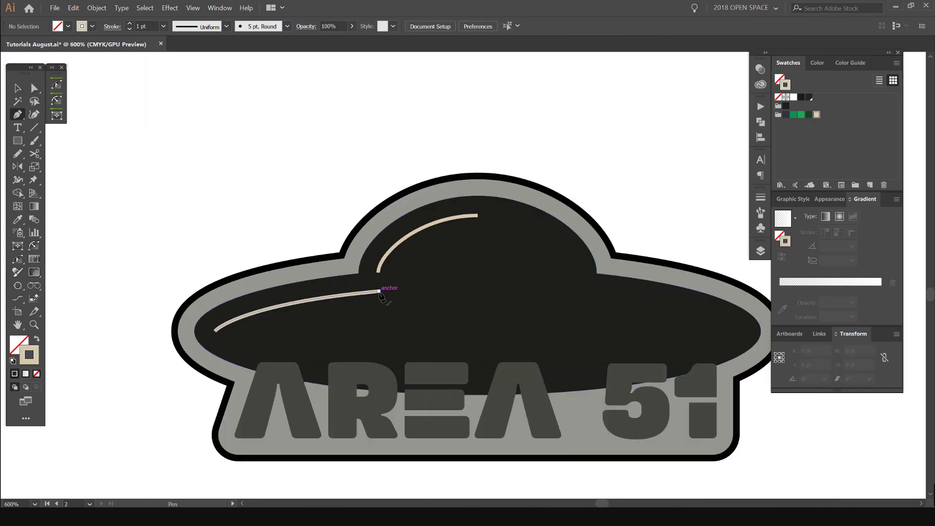
click(379, 291)
scroll(515, 288, right, 5)
drag(622, 294, 725, 346)
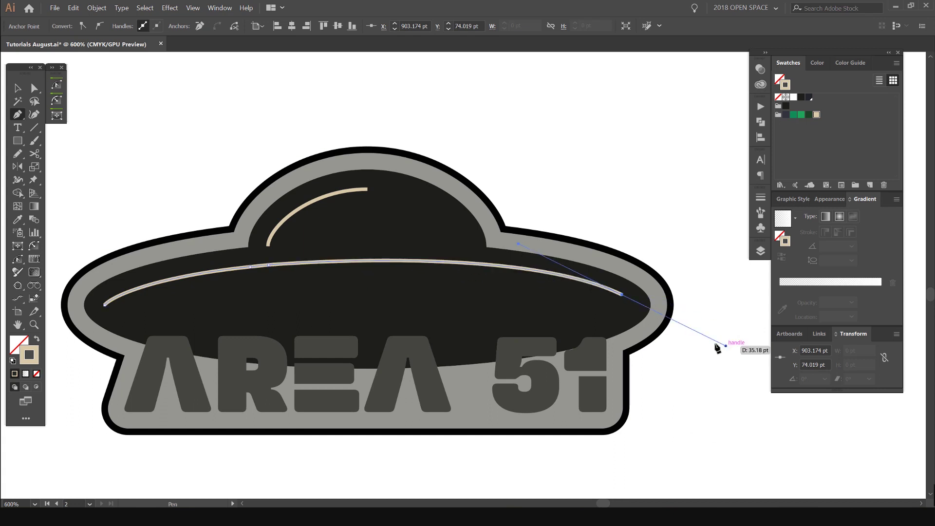
key(v)
click(622, 203)
scroll(262, 276, down, 1)
scroll(228, 274, up, 3)
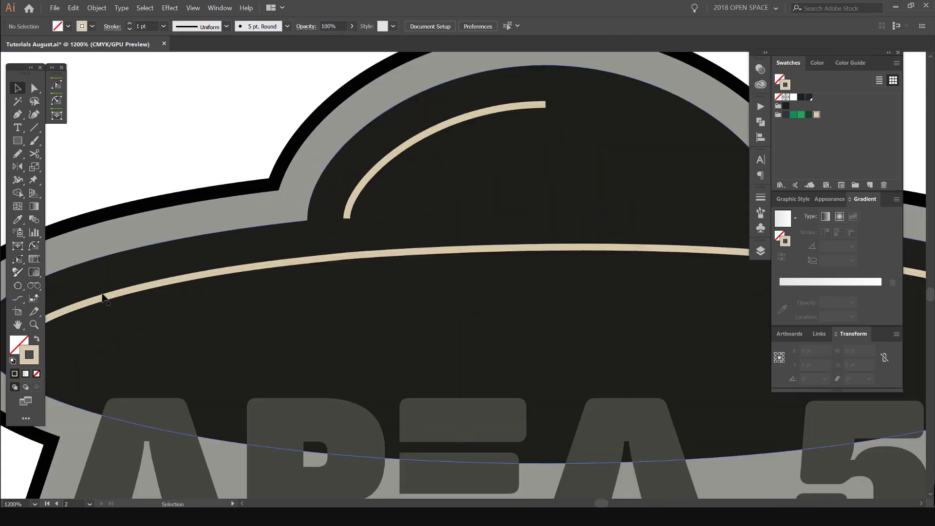
- Adjust the curve handle at the right end of the beige rim highlight, and deselect the path
scroll(334, 259, up, 3)
key(a)
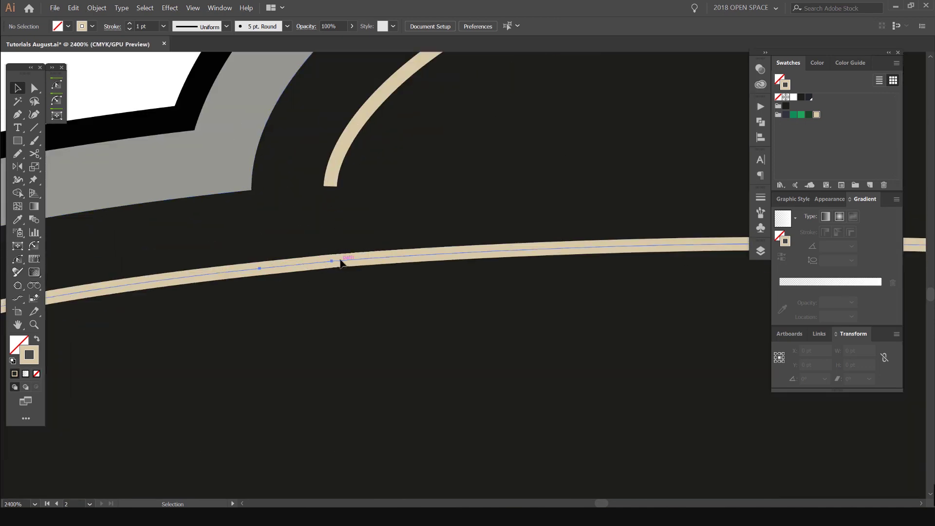
click(340, 260)
scroll(340, 261, down, 5)
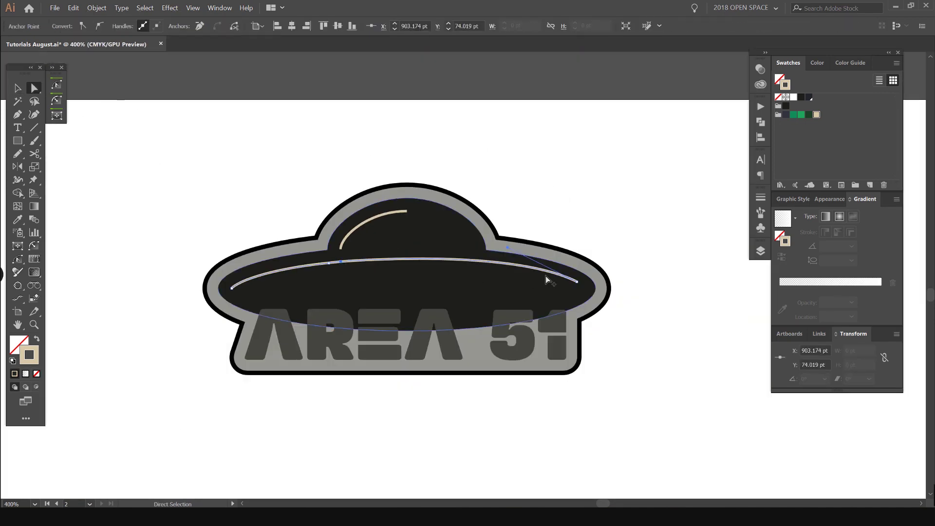
scroll(510, 248, up, 2)
drag(510, 247, 527, 244)
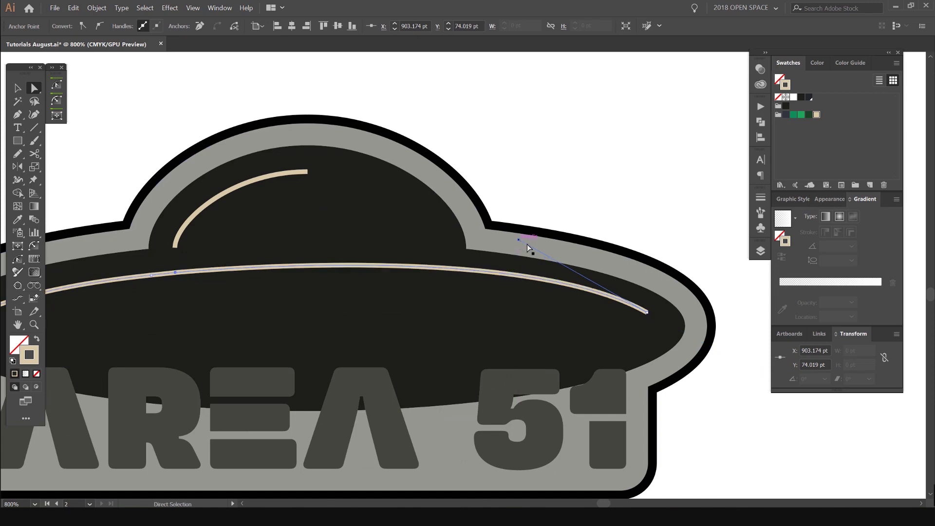
click(638, 227)
- Reposition the right end point of the beige rim highlight slightly, and deselect the path
scroll(602, 225, down, 3)
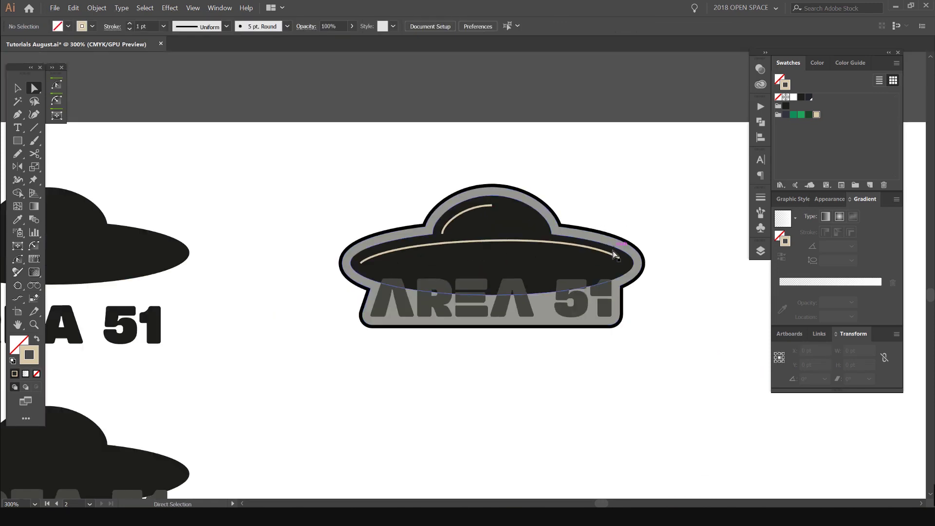
key(ctrl+0)
scroll(607, 227, up, 4)
scroll(608, 227, up, 4)
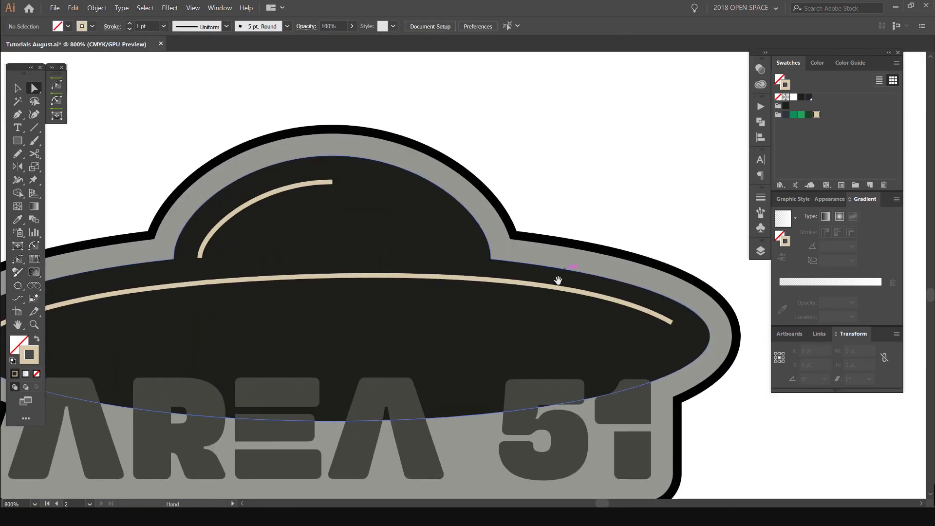
drag(691, 323, 691, 330)
scroll(692, 329, down, 4)
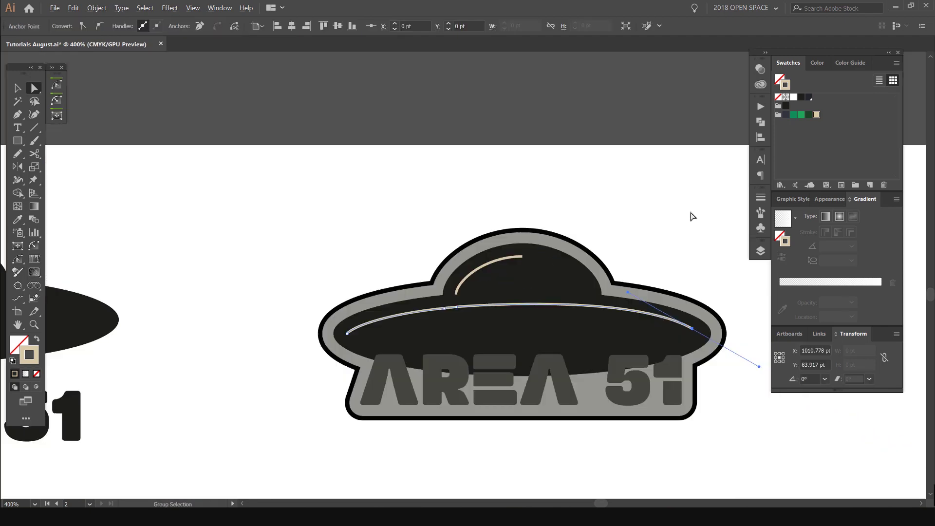
click(691, 217)
drag(665, 209, 632, 222)
- Use the Width tool to thicken the middle of the beige dome highlight's stroke
scroll(632, 221, down, 2)
scroll(602, 223, up, 2)
click(518, 261)
scroll(518, 261, up, 3)
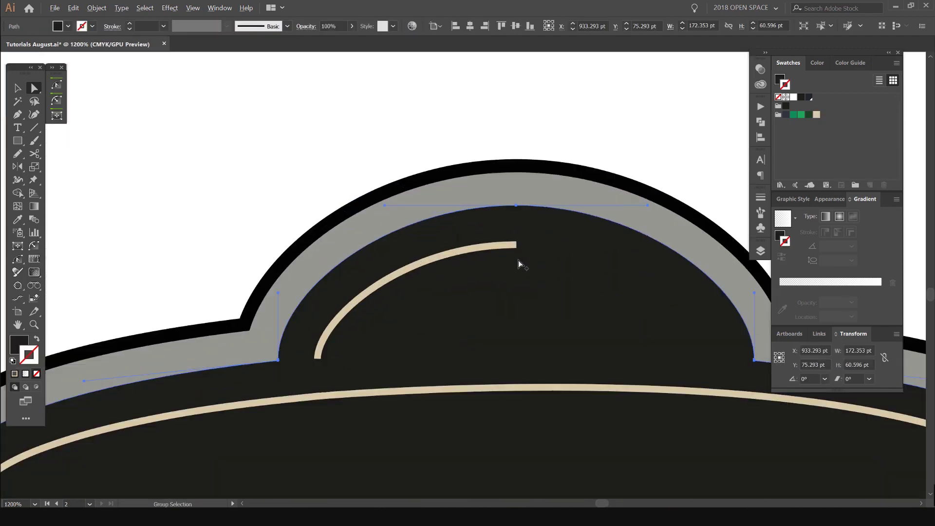
click(455, 253)
scroll(393, 274, up, 1)
key(shift+w)
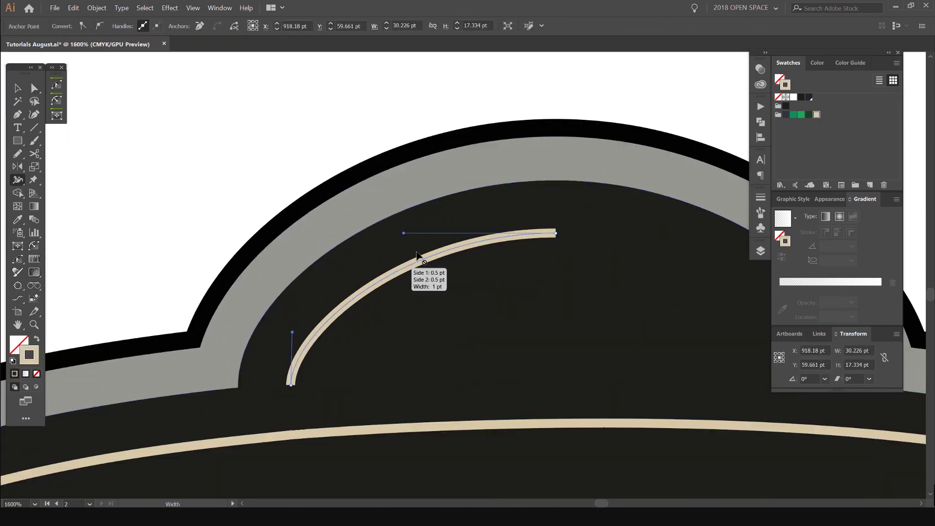
key(v)
scroll(409, 268, down, 1)
scroll(393, 245, up, 1)
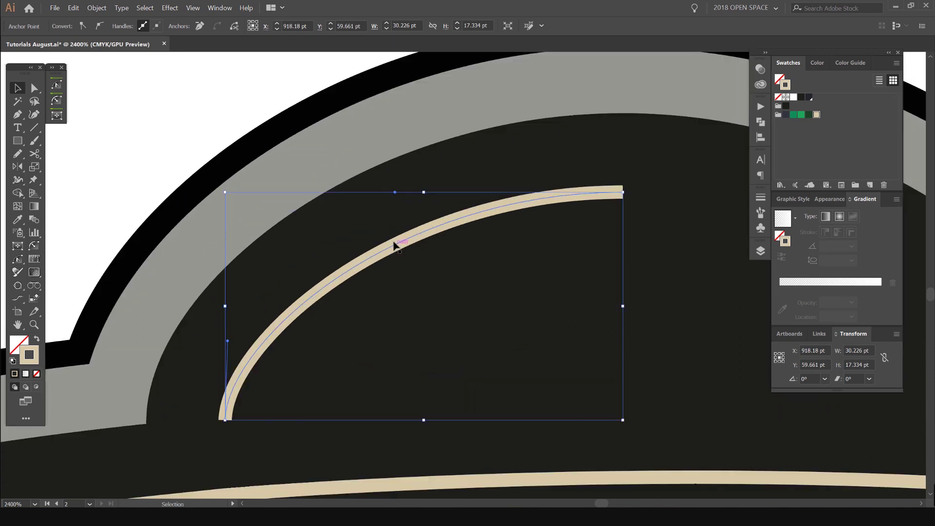
key(shift+w)
key(Tab)
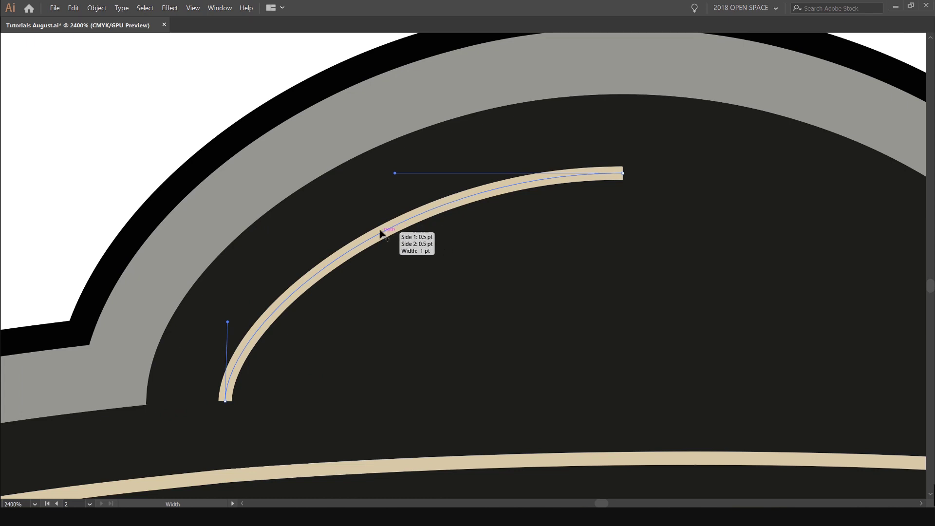
key(Tab)
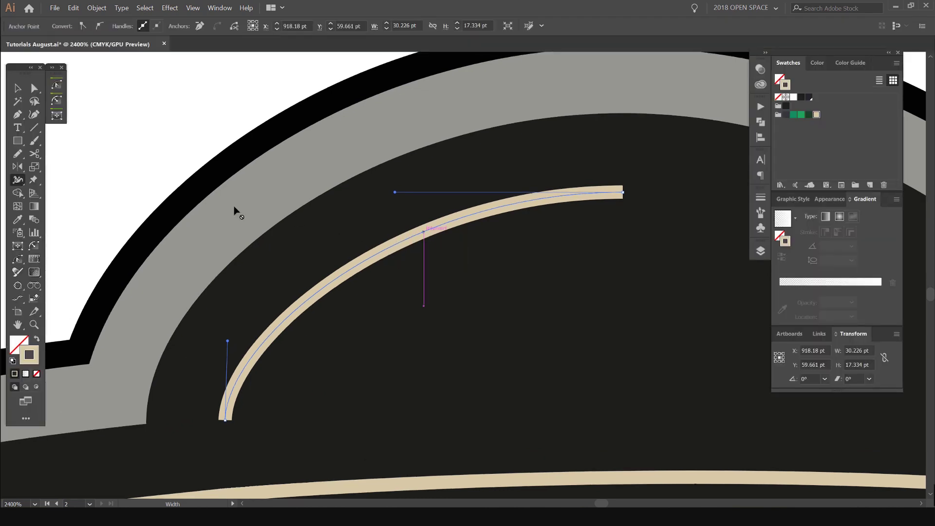
click(18, 179)
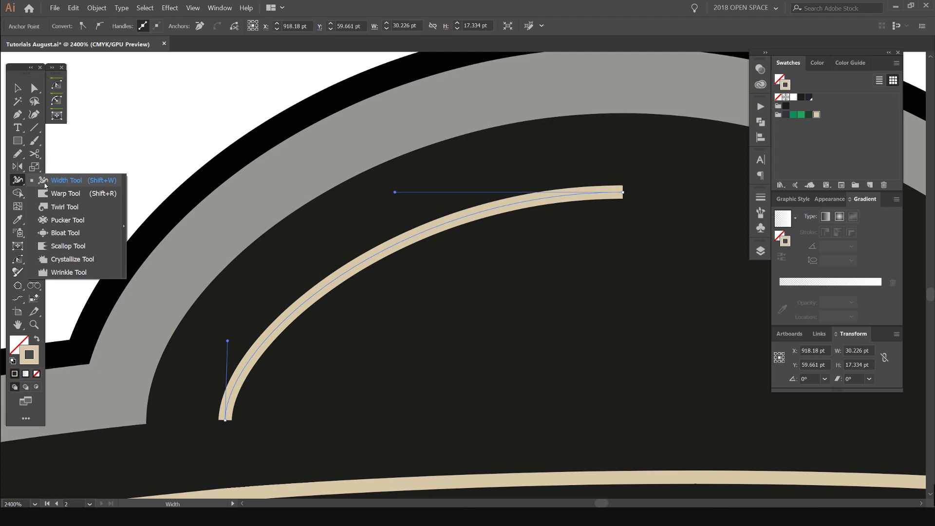
click(18, 182)
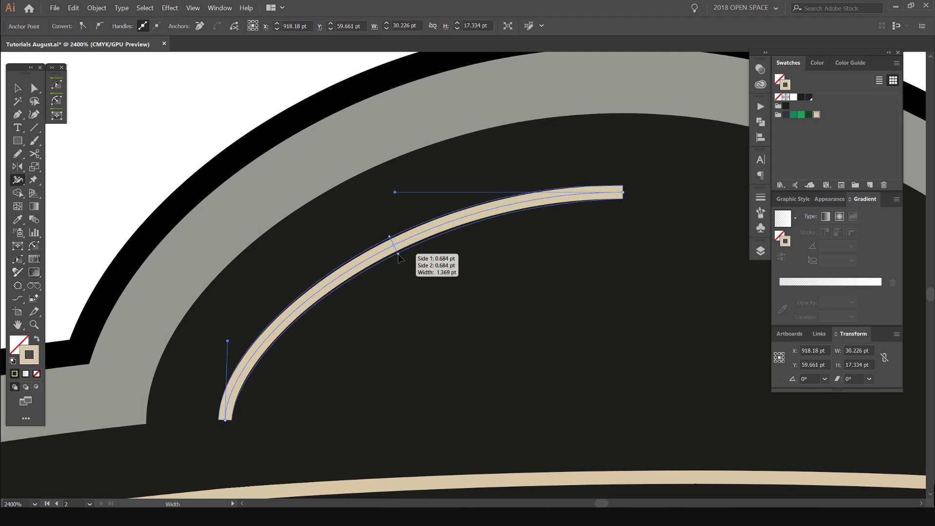
drag(401, 263, 402, 263)
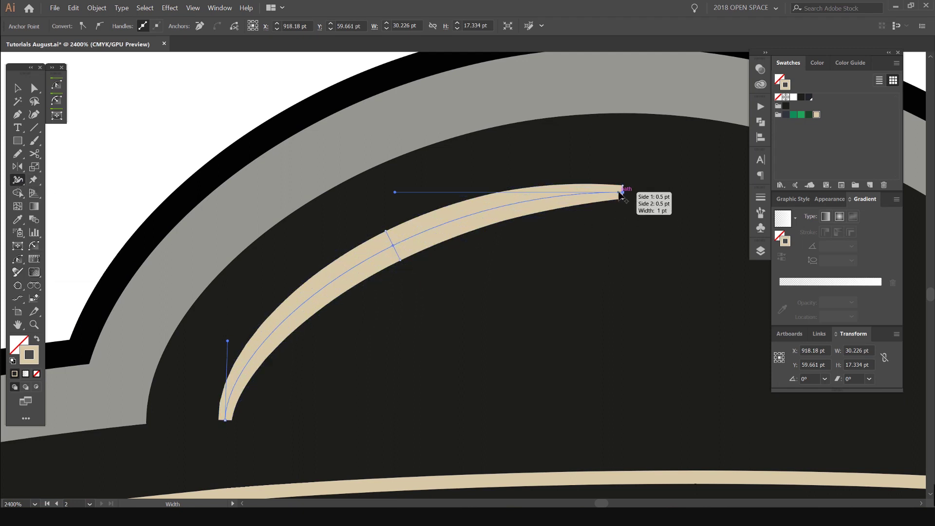
- Taper both ends of the dome highlight to 0 pt and adjust its middle width to about 1.81 pt
drag(623, 191, 624, 193)
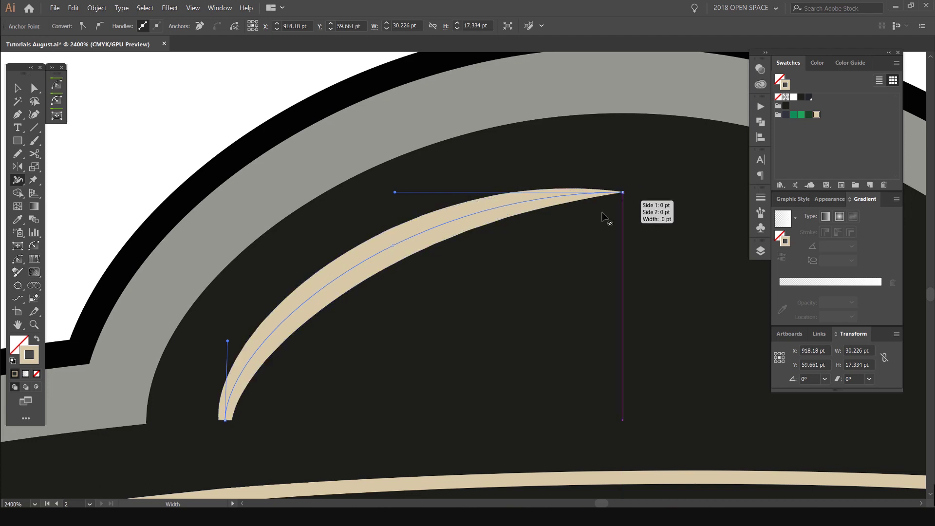
drag(234, 426, 217, 424)
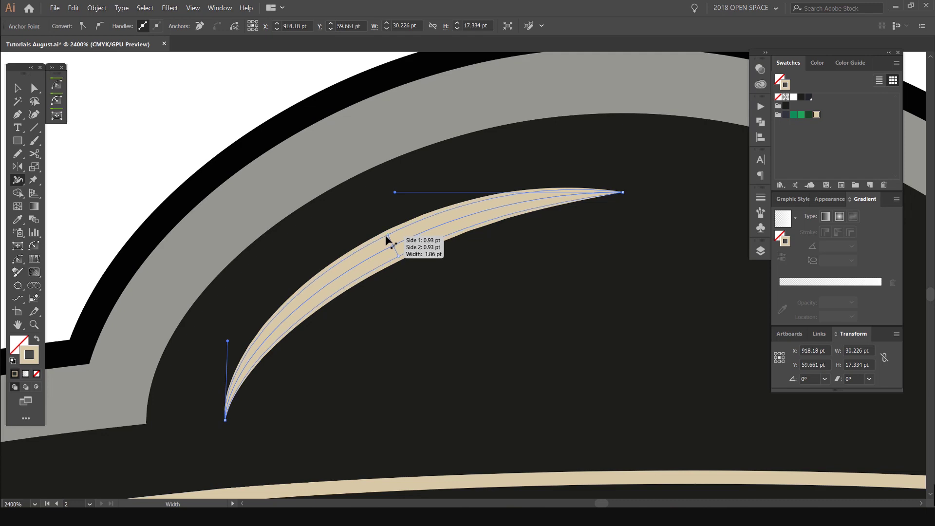
drag(388, 236, 388, 237)
scroll(387, 236, down, 3)
scroll(398, 242, up, 5)
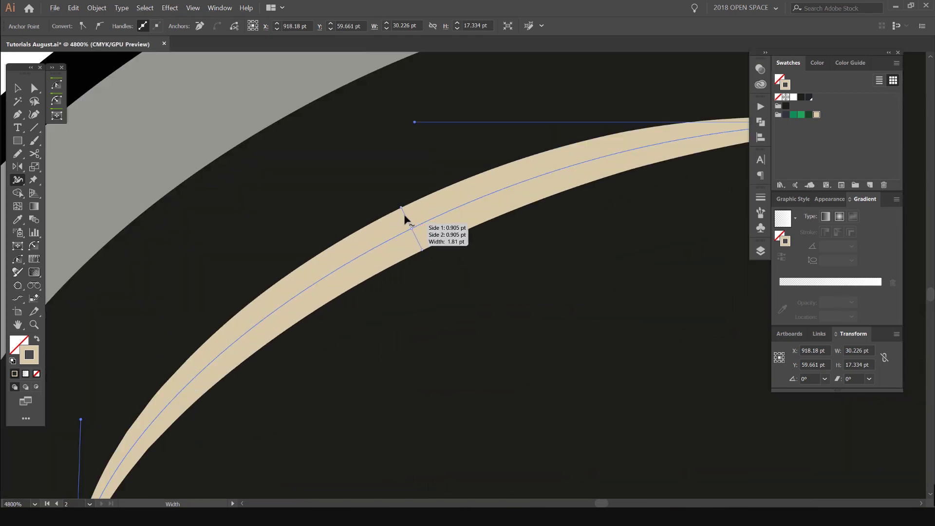
scroll(401, 217, down, 5)
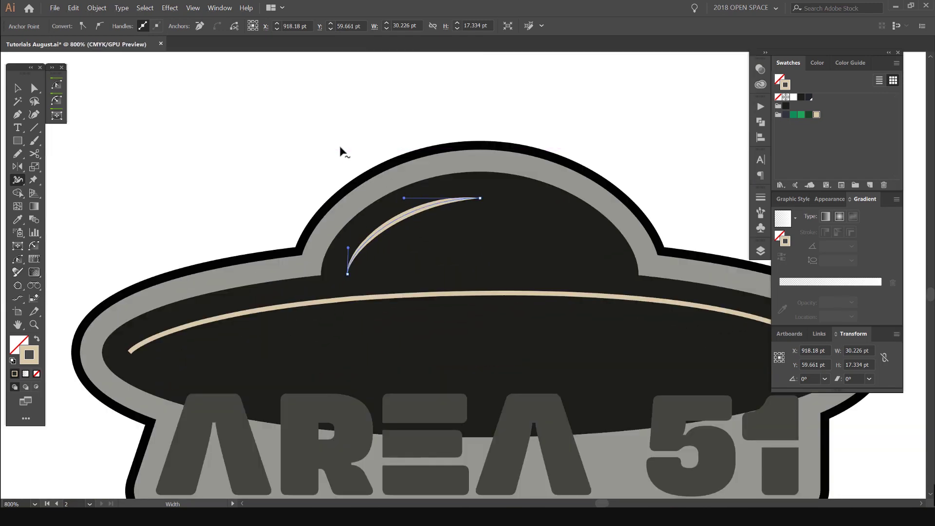
- Taper the left end of the beige rim highlight to a point and widen its stroke near the middle
scroll(127, 341, up, 3)
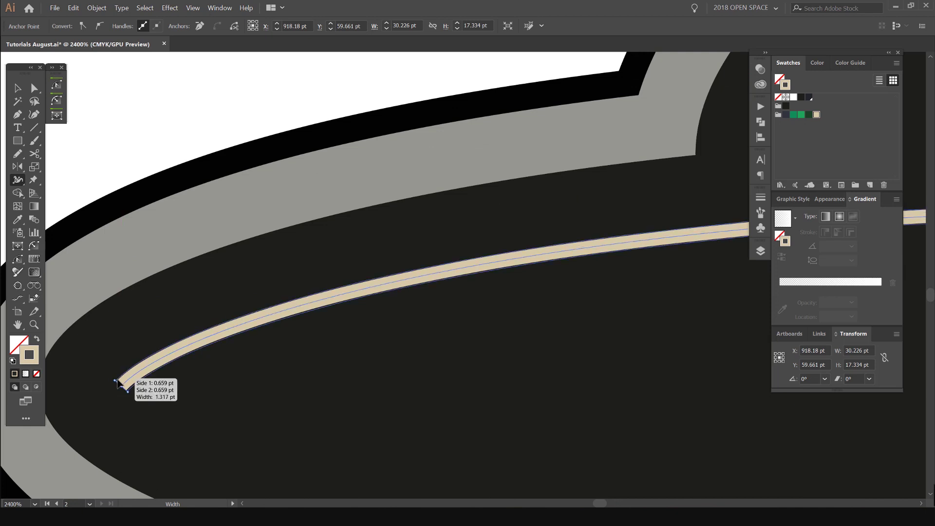
drag(117, 380, 123, 385)
scroll(199, 365, down, 2)
mouse_move(629, 297)
mouse_down()
mouse_move(459, 286)
mouse_move(463, 277)
mouse_move(463, 286)
mouse_up()
scroll(463, 284, down, 2)
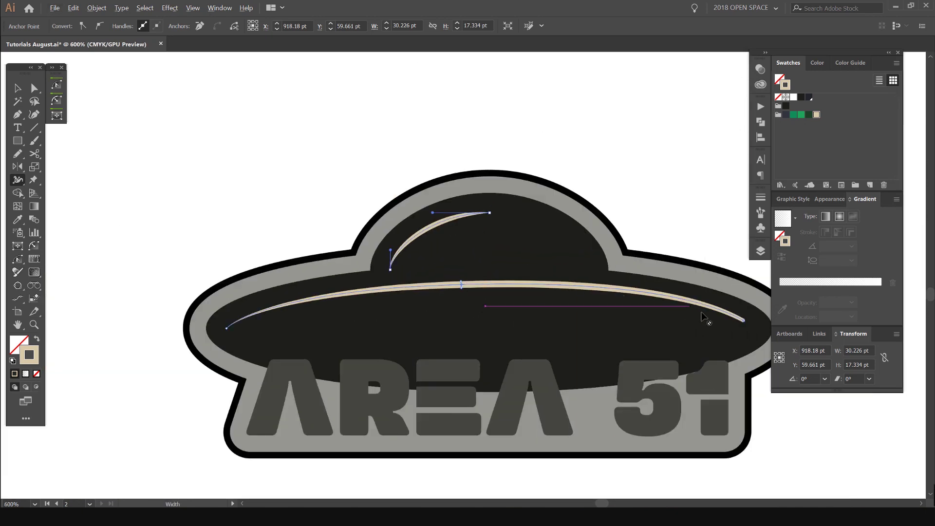
- Taper the right end of the beige rim highlight to a point, and deselect the highlights
drag(701, 315, 512, 302)
scroll(605, 314, up, 3)
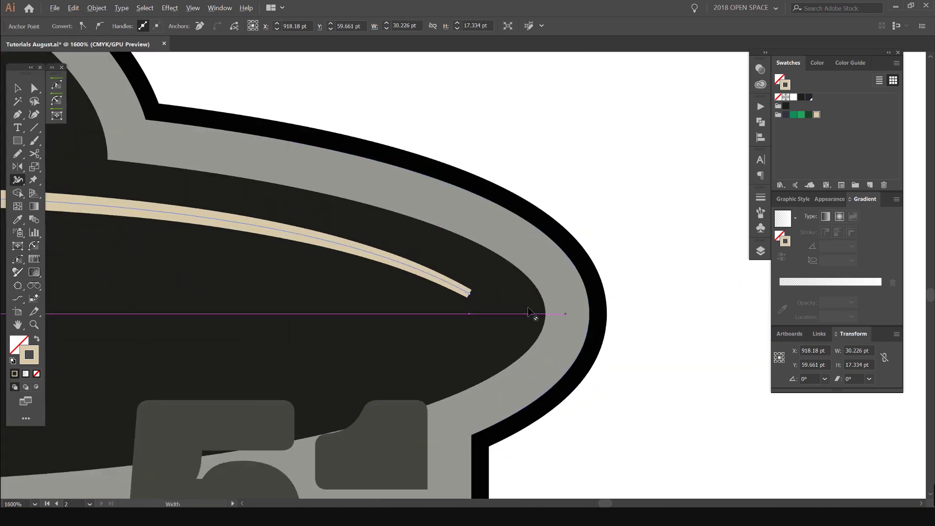
scroll(528, 312, up, 2)
scroll(451, 265, down, 6)
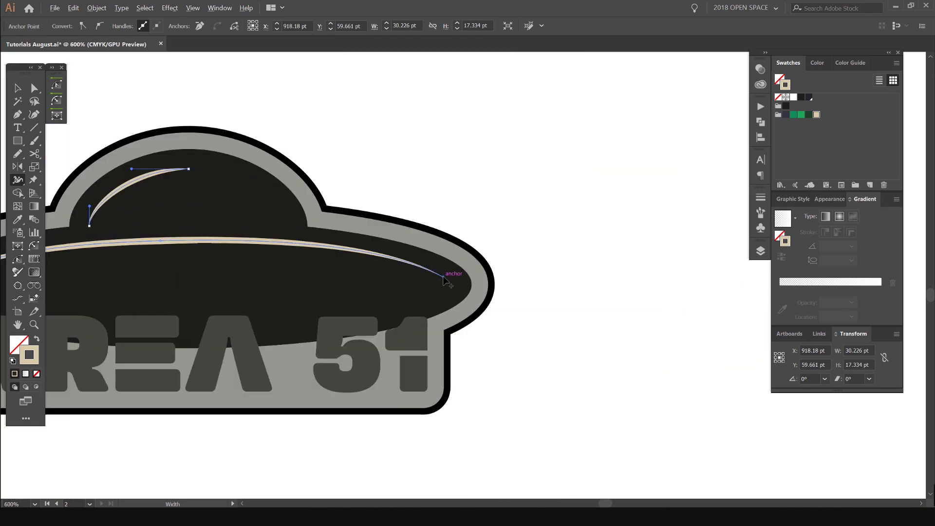
key(v)
click(611, 218)
scroll(611, 219, down, 2)
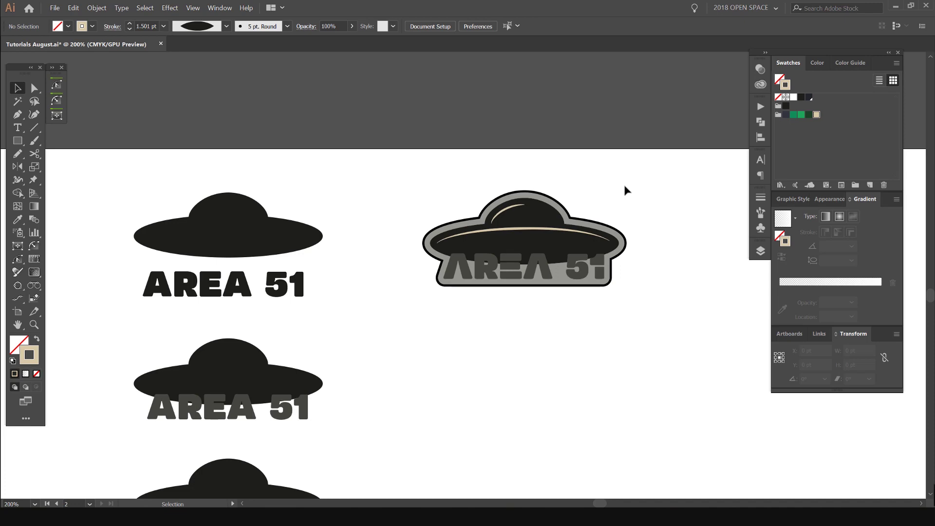
- Duplicate the whole badge straight below the original on the white artboard, and deselect the copy
scroll(624, 190, up, 2)
drag(581, 182, 344, 344)
scroll(491, 189, down, 5)
scroll(515, 194, up, 2)
scroll(520, 226, up, 1)
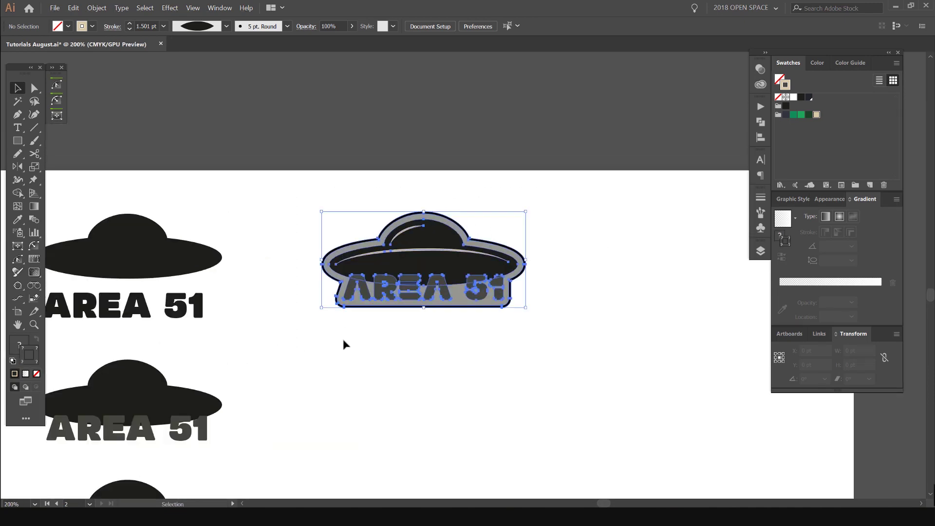
scroll(344, 344, down, 2)
drag(444, 147, 444, 292)
click(542, 248)
- Pull the white lettering and its navy backing shape off the green-outlined reference badge to inspect them, and undo the moves
scroll(513, 383, down, 5)
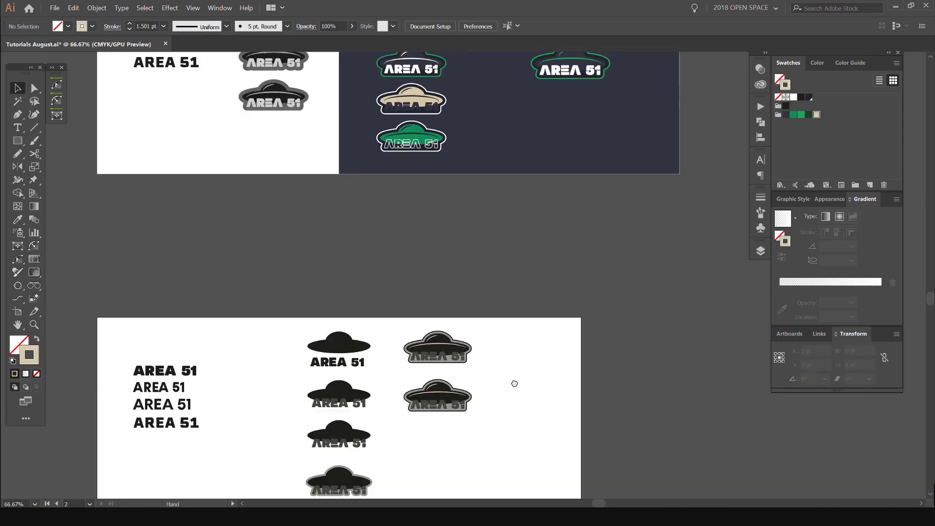
scroll(543, 218, up, 5)
scroll(501, 200, up, 10)
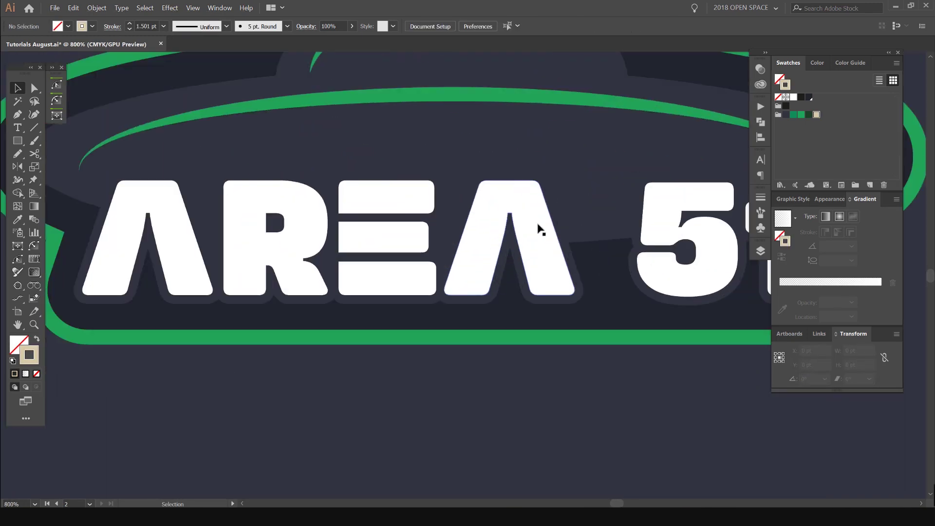
scroll(557, 368, down, 3)
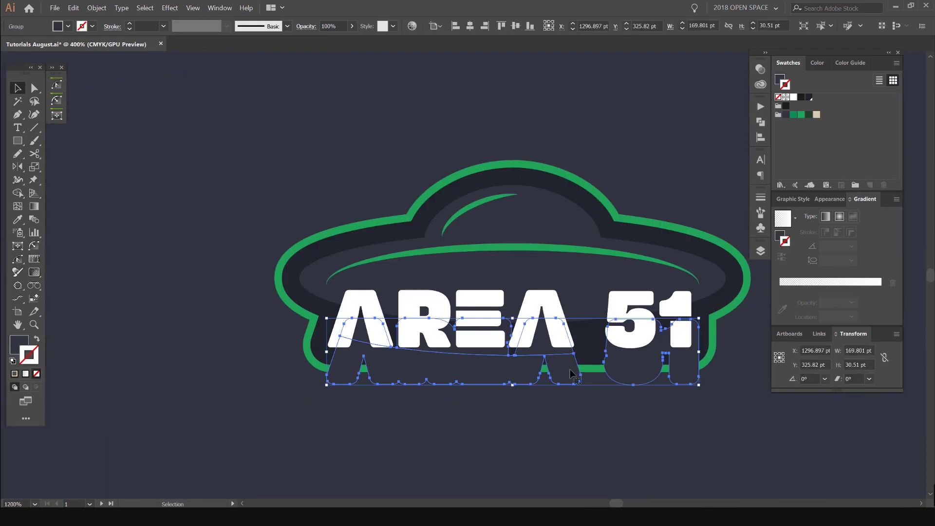
drag(571, 375, 568, 343)
drag(576, 360, 524, 328)
scroll(520, 322, up, 3)
scroll(436, 280, down, 2)
drag(444, 283, 512, 472)
scroll(522, 451, down, 1)
drag(346, 329, 459, 236)
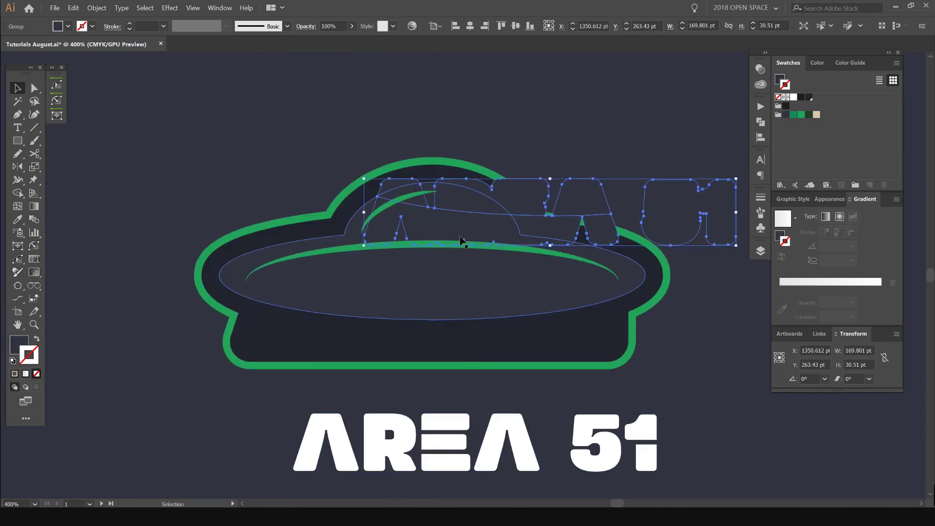
key(ctrl+z)
key(ctrl+z)
click(543, 192)
scroll(455, 337, down, 1)
scroll(472, 335, up, 3)
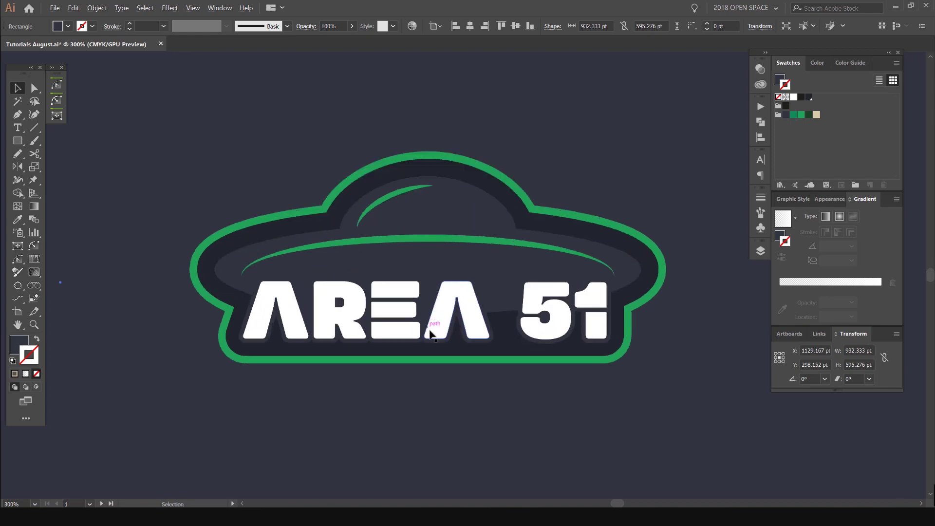
- Select all the AREA 51 letters and digits of the duplicated beige-highlight badge and group them
scroll(614, 232, down, 4)
drag(558, 327, 518, 114)
scroll(474, 369, down, 3)
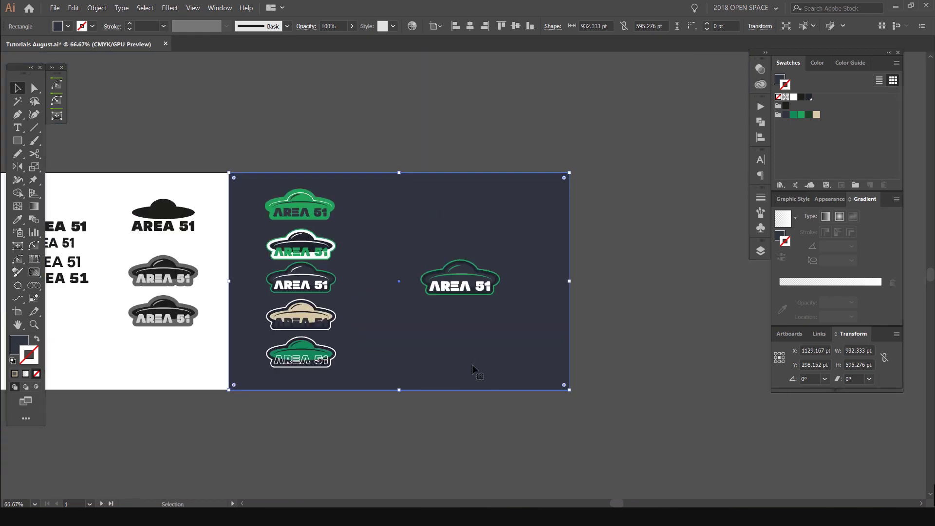
drag(473, 370, 541, 155)
drag(426, 364, 497, 193)
scroll(434, 243, up, 4)
scroll(544, 209, up, 2)
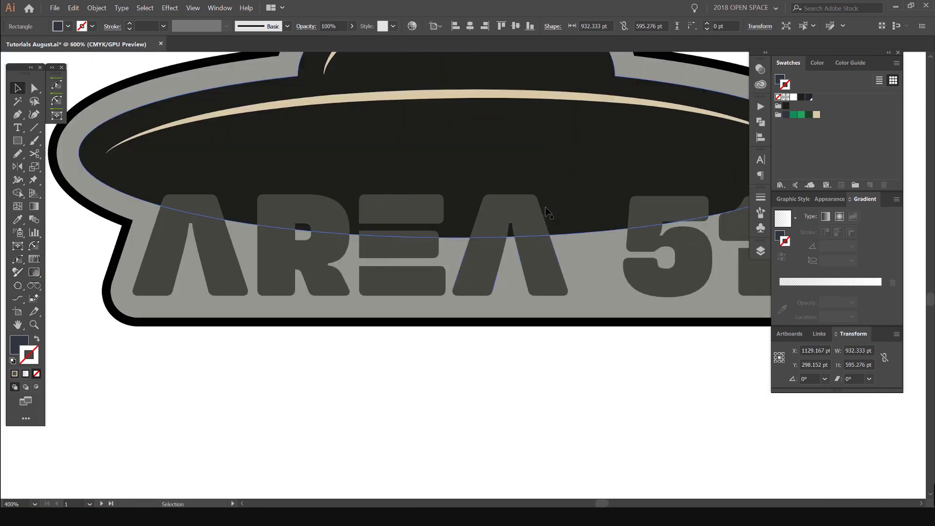
click(534, 215)
drag(576, 215, 510, 222)
scroll(509, 222, down, 4)
click(583, 195)
scroll(547, 212, up, 3)
click(548, 233)
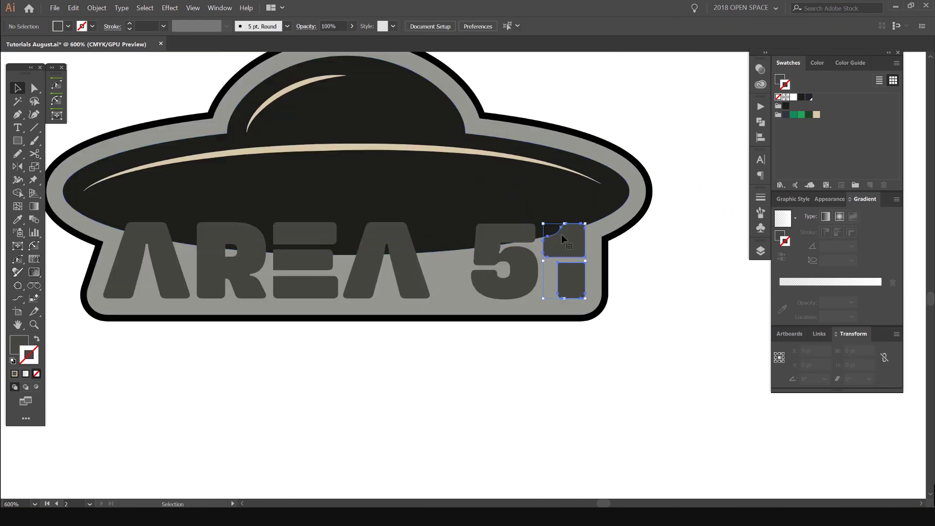
scroll(570, 241, up, 3)
key(Tab)
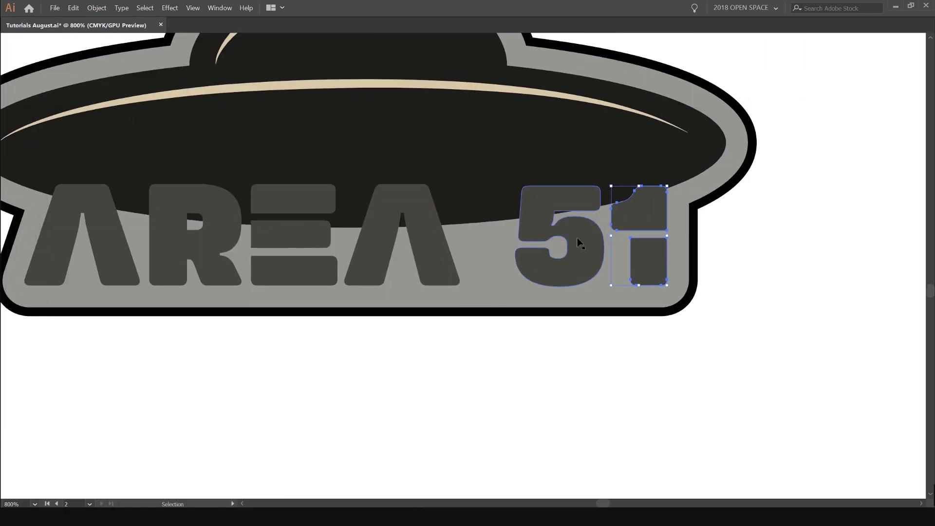
shift+click(545, 202)
shift+click(414, 202)
shift+click(320, 198)
shift+click(103, 204)
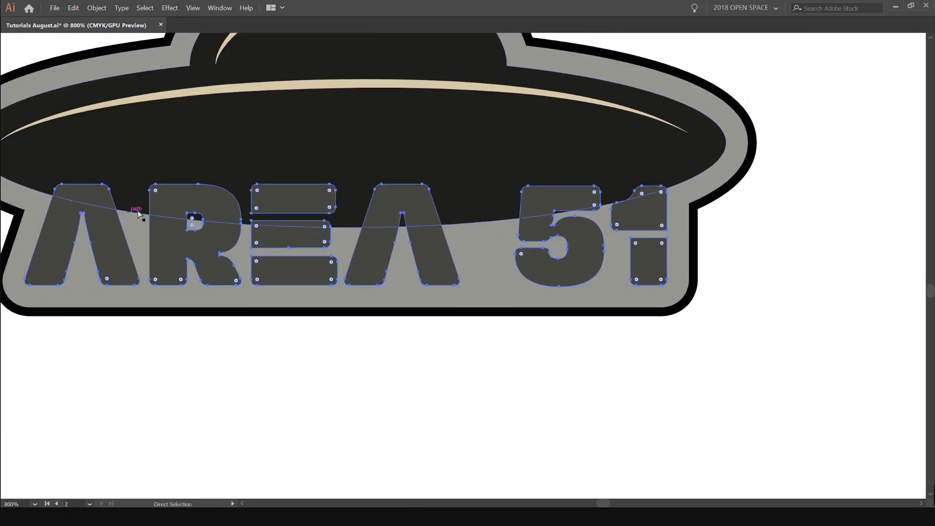
key(ctrl+g)
- Create a 2 pt offset path around the grouped AREA 51 lettering
drag(287, 189, 378, 211)
key(Tab)
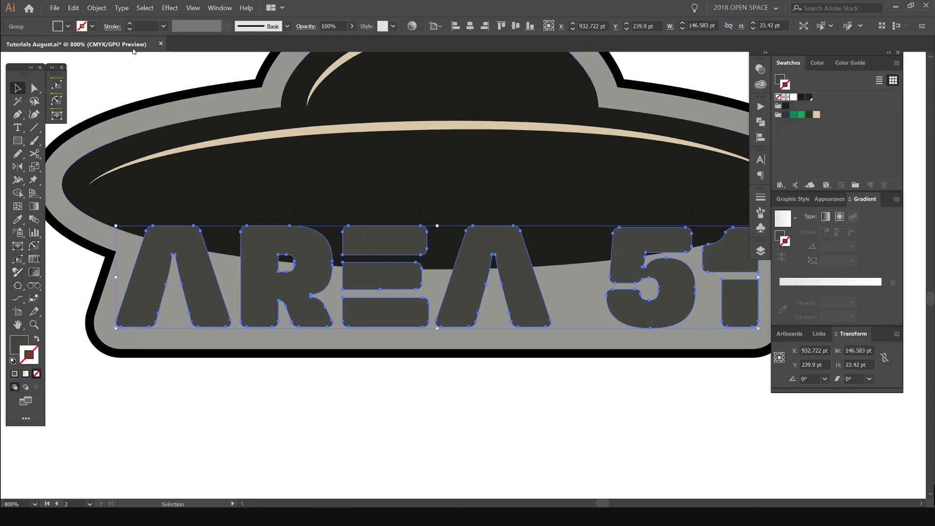
click(97, 7)
mouse_move(137, 191)
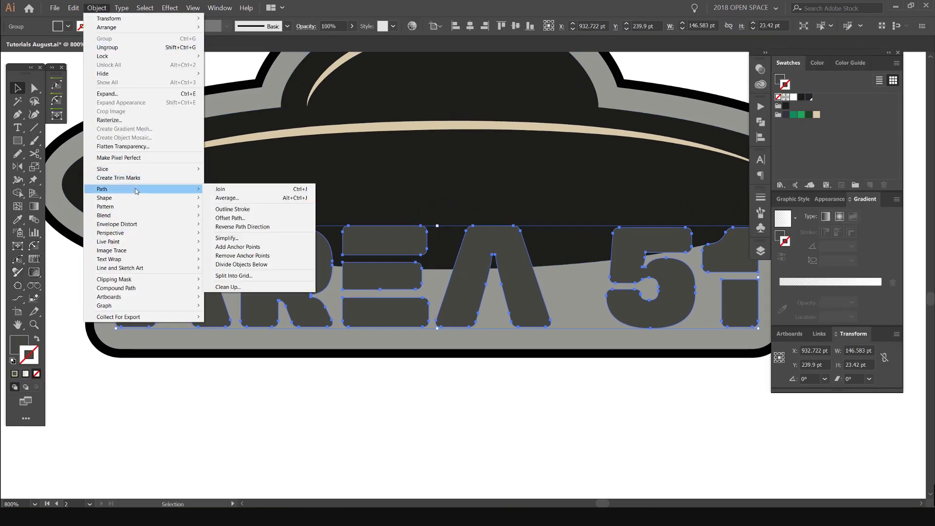
click(230, 218)
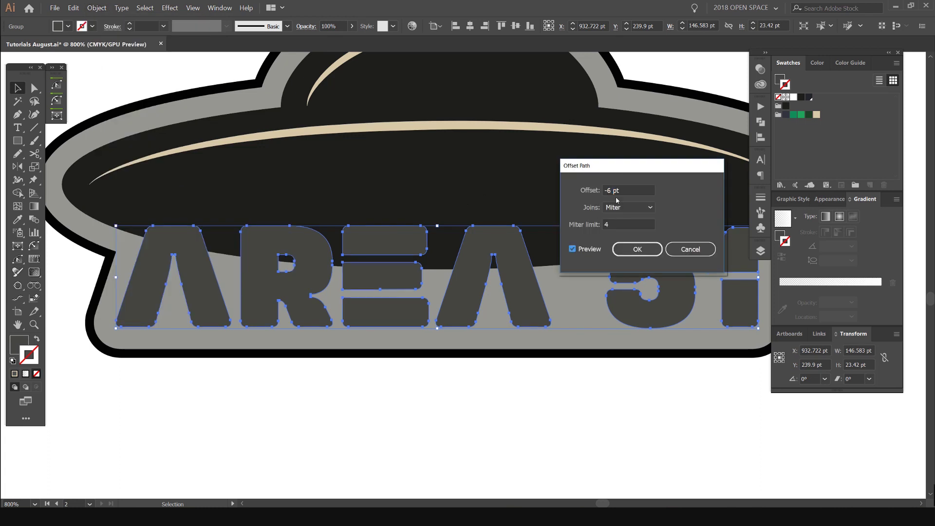
key(Up)
key(Up)
key(Up)
key(Up)
key(Up)
key(Up)
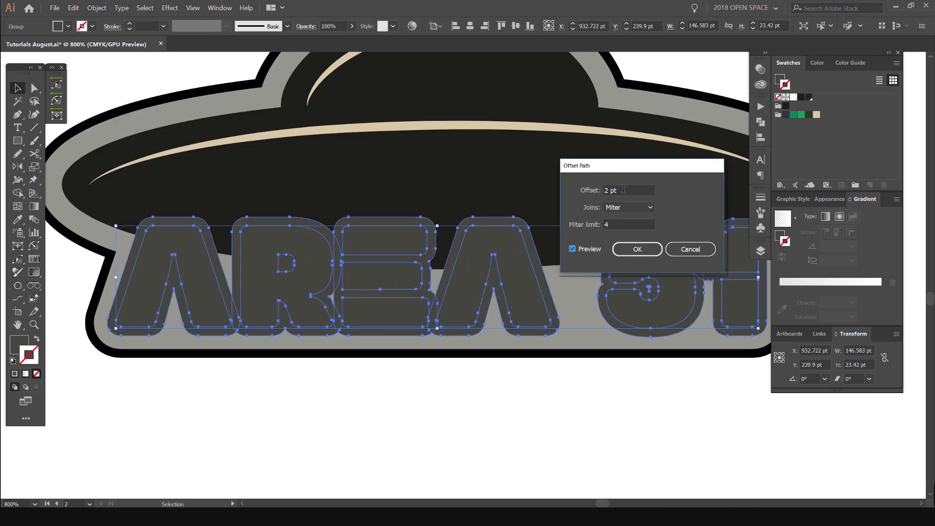
key(Down)
key(Up)
key(Down)
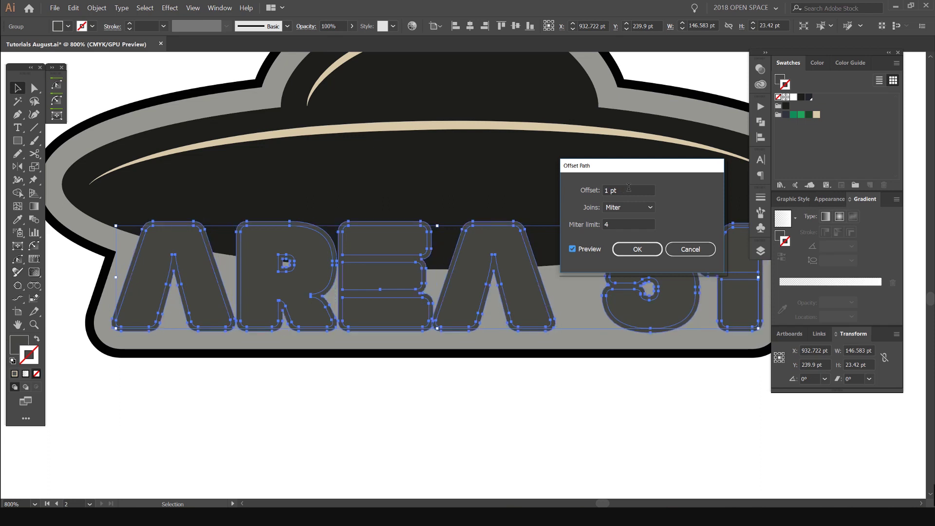
key(Up)
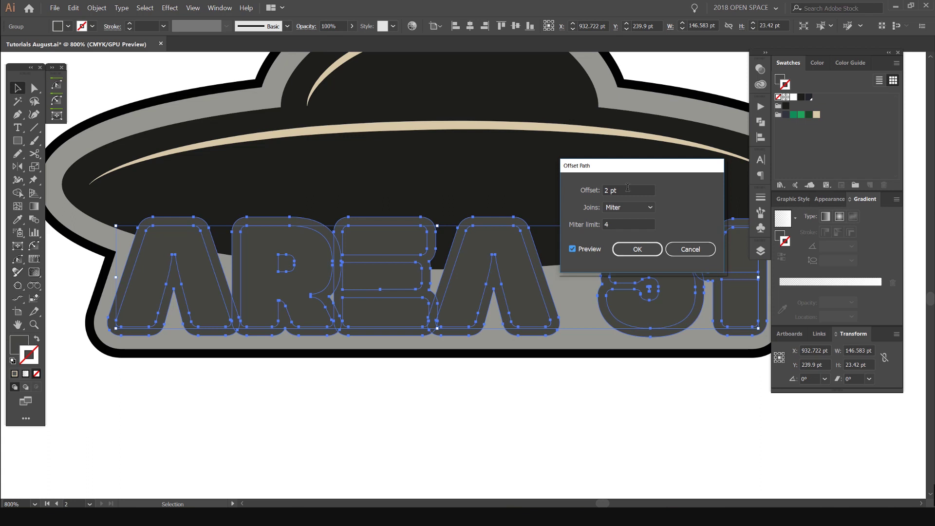
click(631, 250)
drag(644, 164, 582, 176)
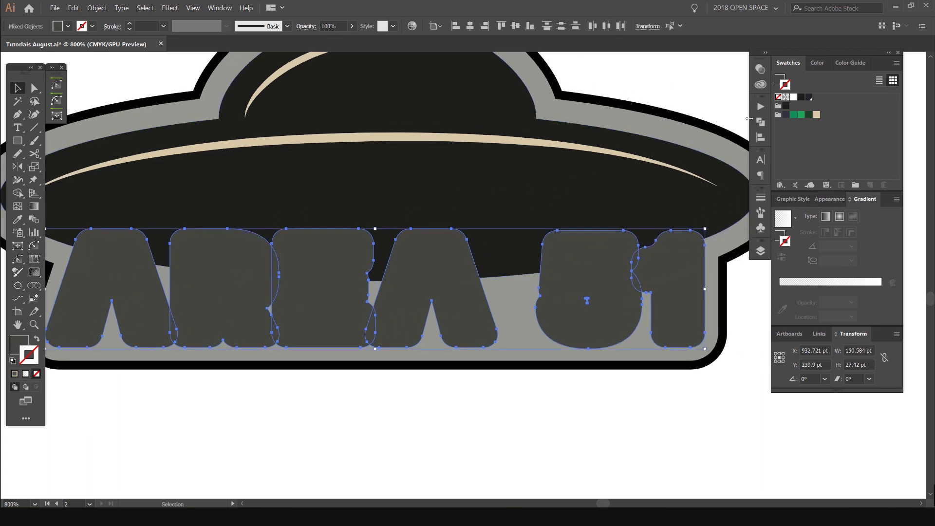
- Unite the overlapping offset outlines around the AREA 51 lettering, and undo the test move of the united shape
click(758, 122)
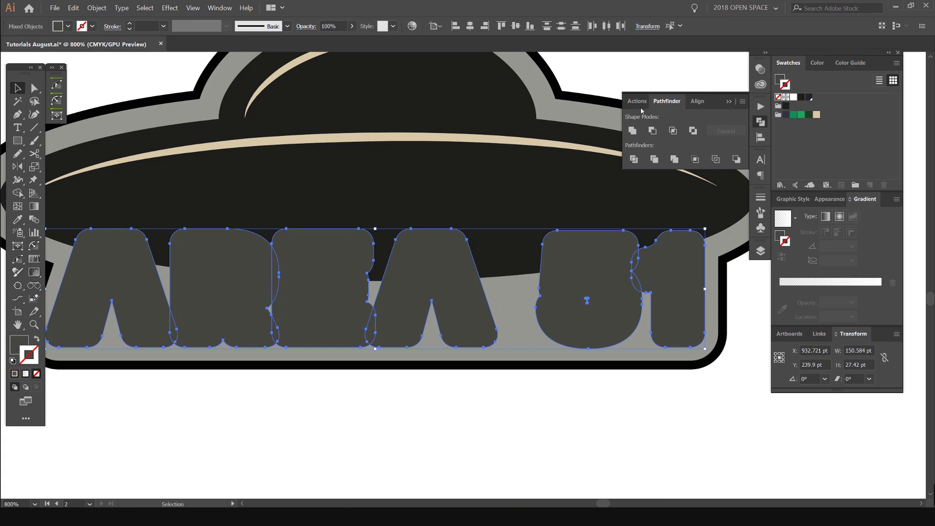
click(632, 130)
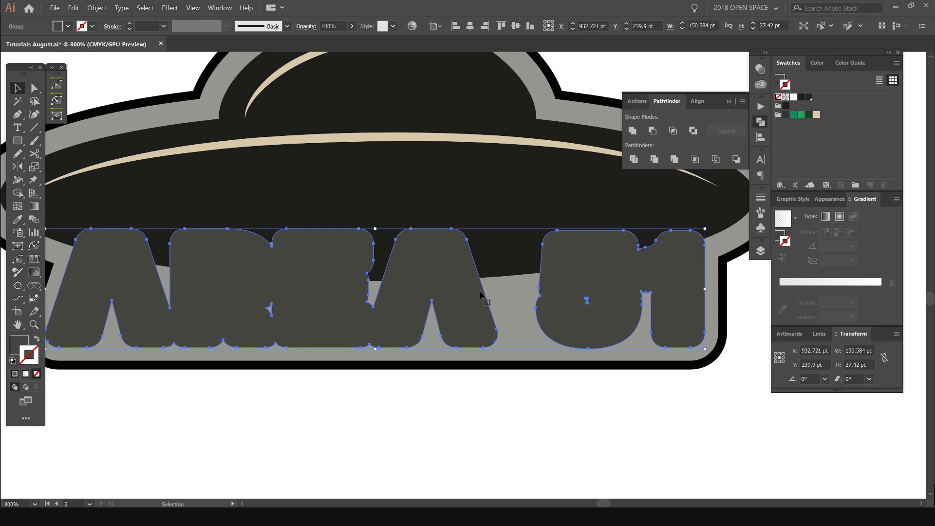
double_click(574, 252)
drag(576, 270, 562, 360)
key(ctrl+z)
- Fill the small holes left in the offset shape at the digit 5 and between R and E with Shape Builder
scroll(613, 313, up, 1)
scroll(598, 316, up, 3)
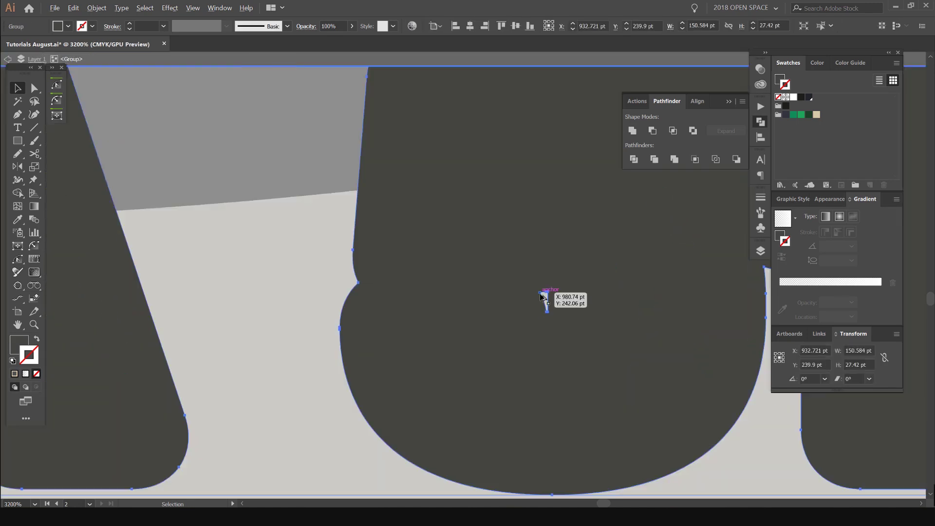
key(shift+m)
scroll(569, 290, down, 2)
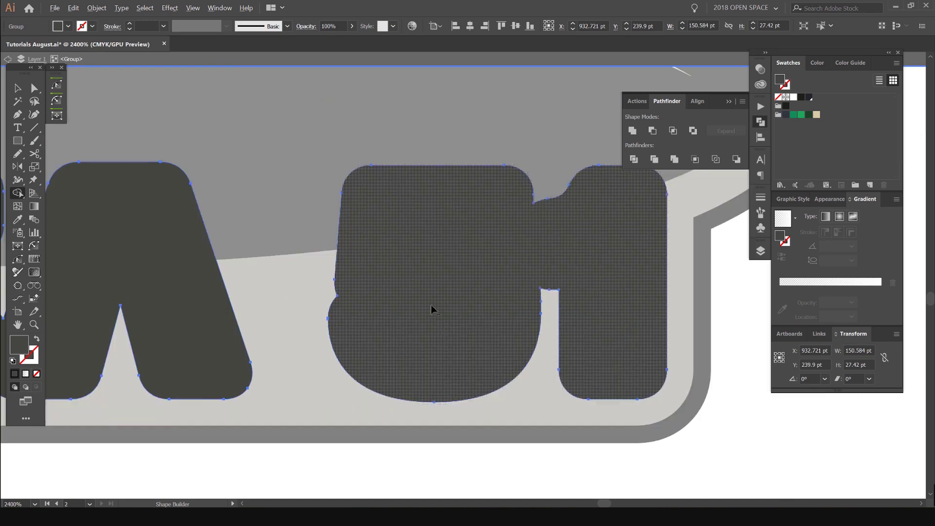
scroll(432, 306, down, 2)
drag(113, 307, 482, 298)
scroll(465, 310, up, 4)
alt+click(504, 269)
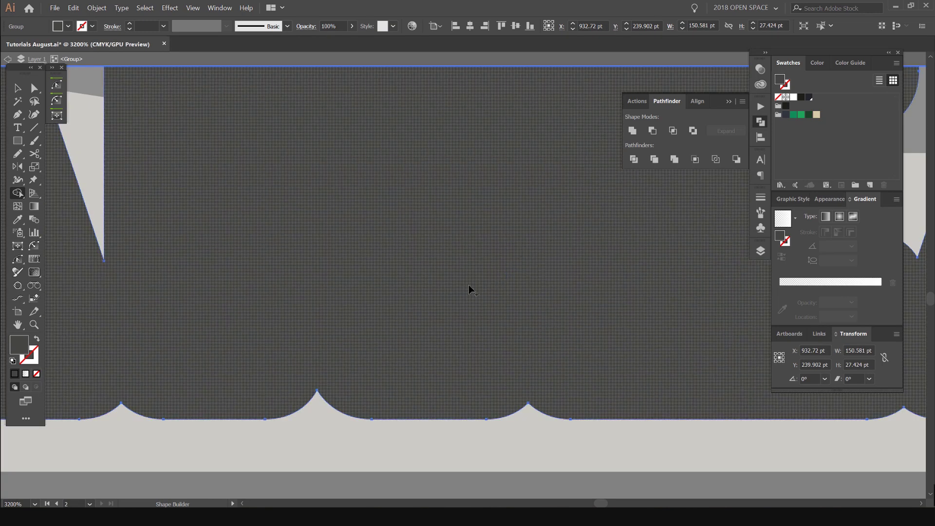
scroll(484, 286, down, 5)
key(v)
double_click(475, 400)
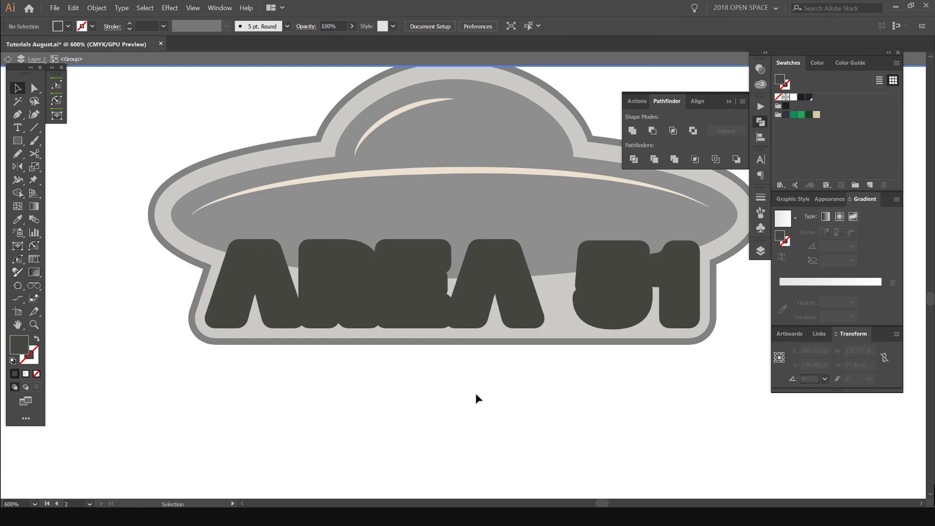
- Isolate the offset shape behind AREA 51 and give it the saucer's near-black fill with the Eyedropper
key(a)
click(505, 313)
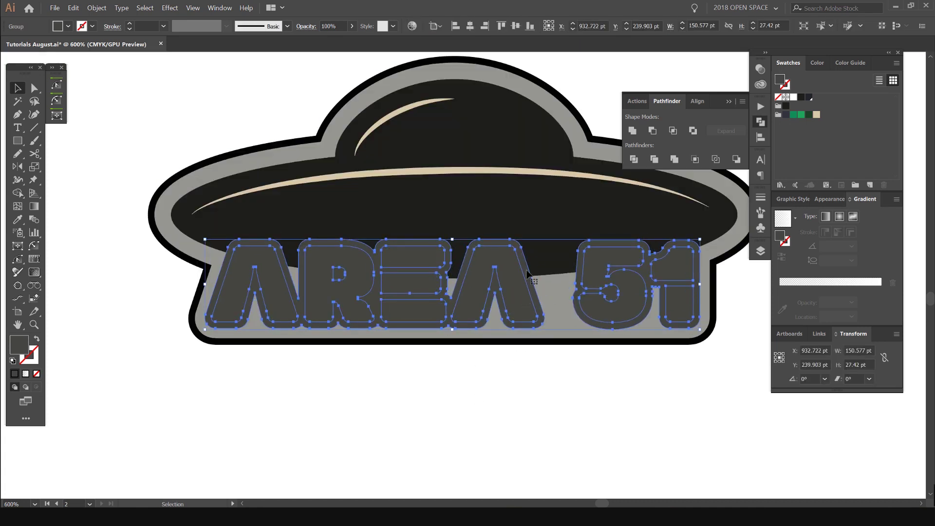
double_click(527, 274)
drag(527, 273, 530, 351)
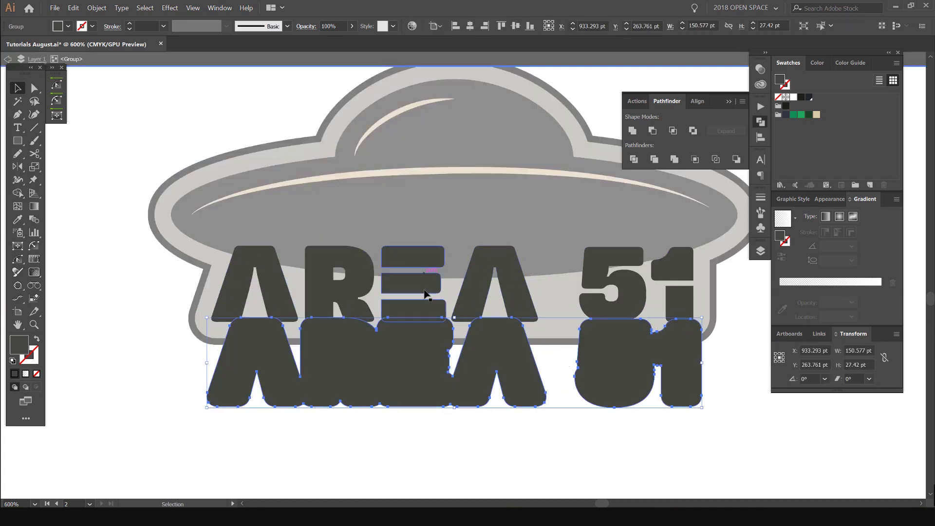
drag(445, 343, 443, 265)
key(i)
click(534, 205)
key(Escape)
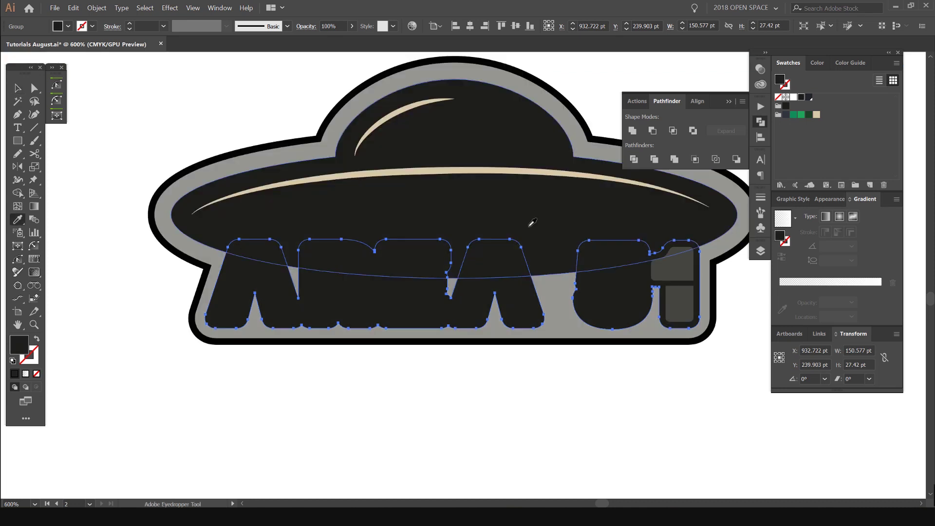
scroll(575, 285, up, 2)
scroll(438, 276, down, 2)
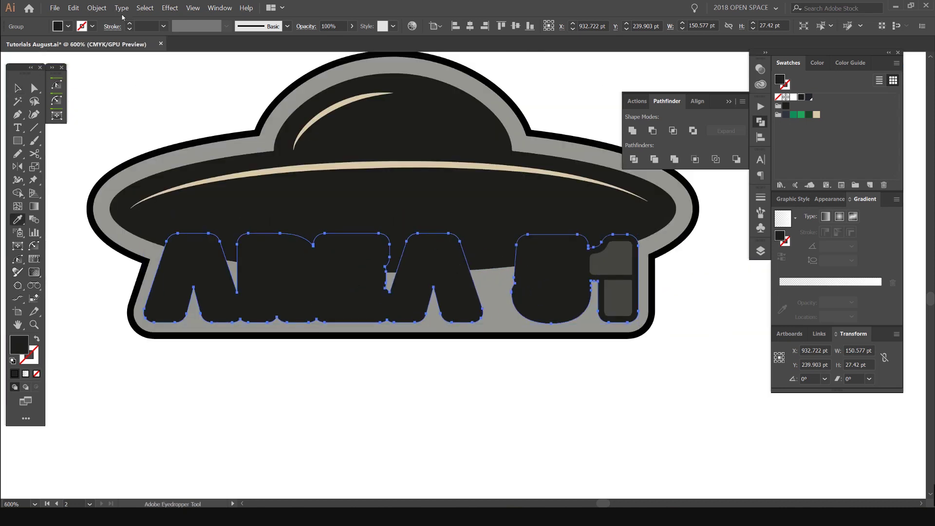
- Ungroup the black offset backing from the lettering, and undo the test moves of its AREA part
click(96, 8)
click(104, 46)
key(v)
click(409, 362)
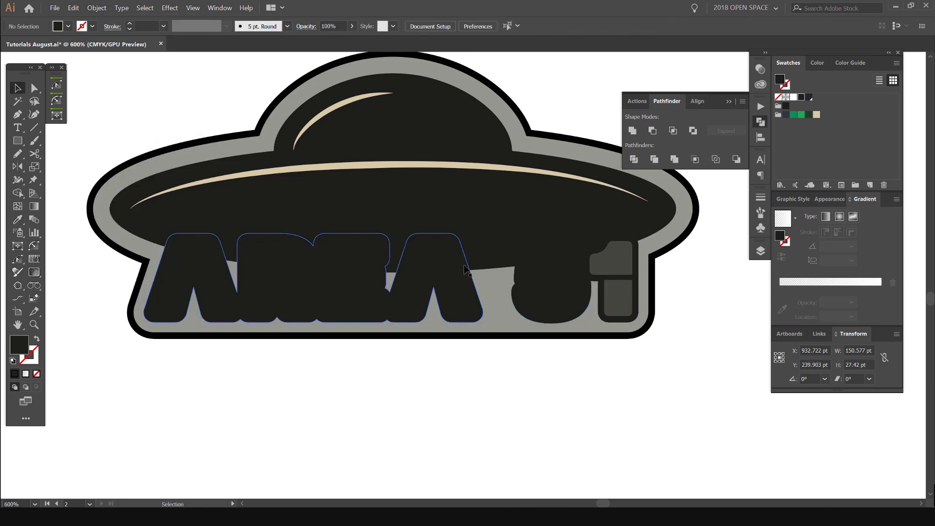
drag(465, 271, 483, 185)
key(ctrl+z)
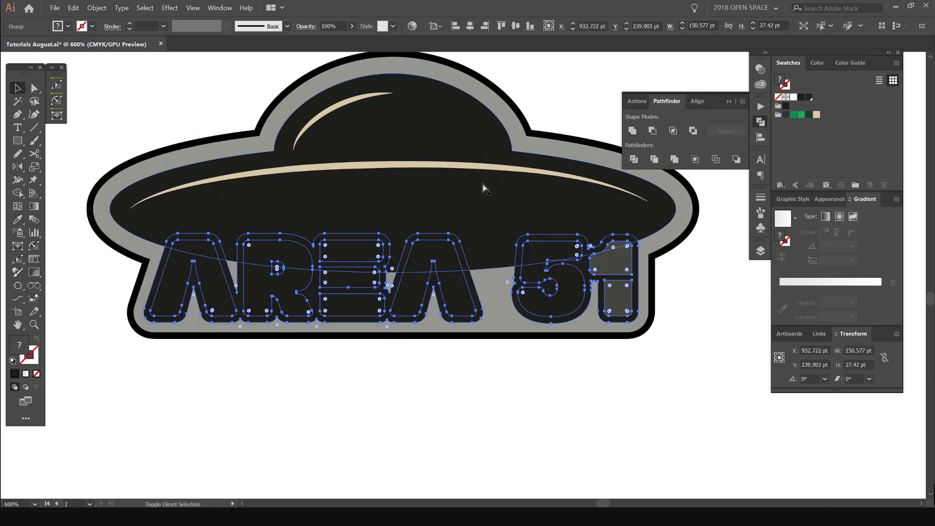
click(473, 362)
drag(465, 270, 475, 231)
key(ctrl+z)
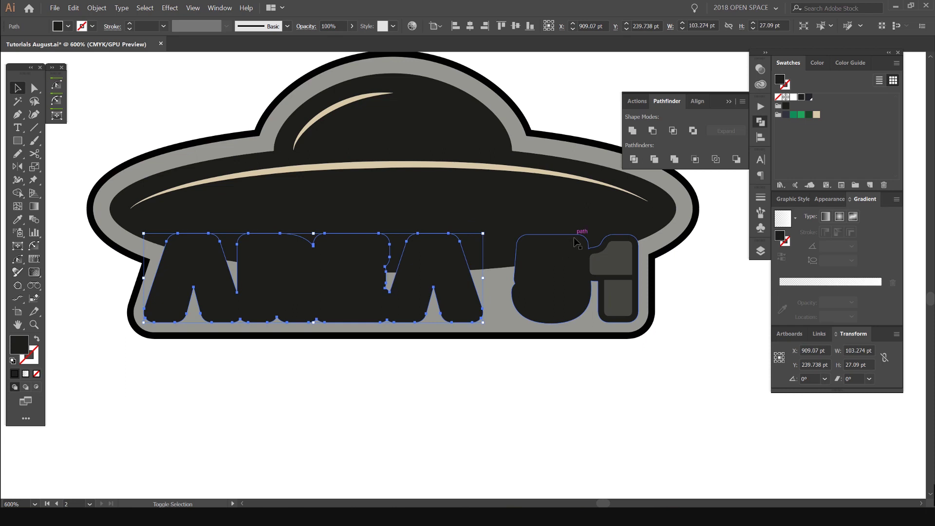
- Select the AREA and 51 parts of the black backing together and send them backward behind all the letters and digits
shift+click(575, 238)
scroll(555, 229, up, 2)
drag(519, 244, 497, 127)
scroll(498, 174, down, 2)
drag(504, 194, 505, 349)
key(ctrl+z)
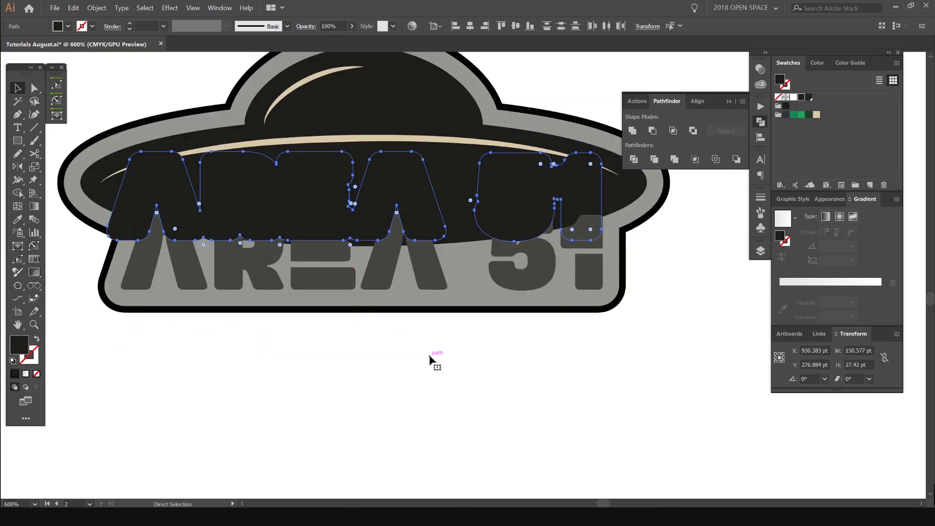
key(ctrl+z)
key(ctrl+[)
key(ctrl+[)
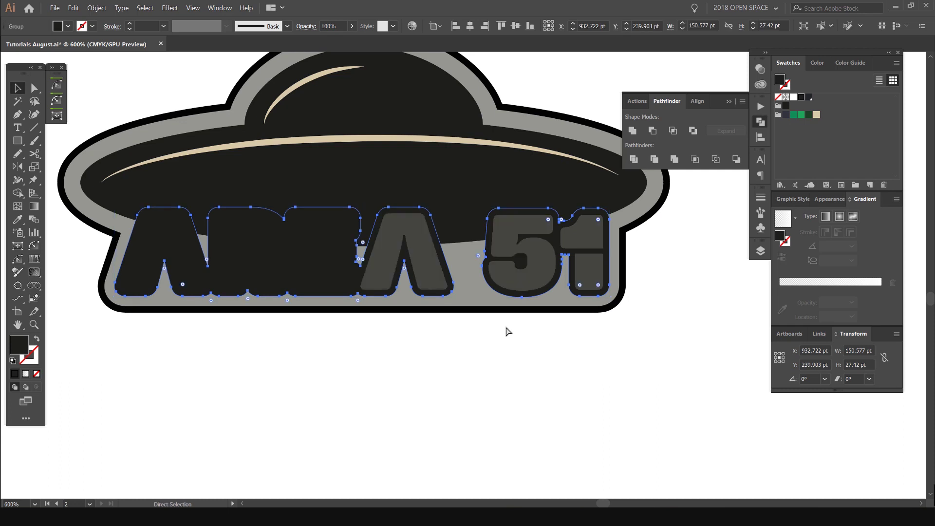
key(ctrl+[)
key(ctrl+[)
key(ctrl+[)
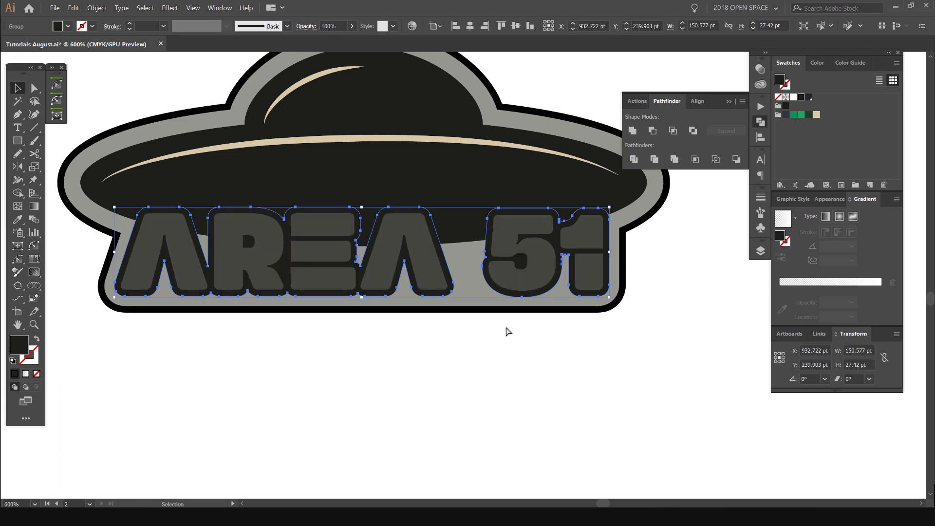
- Examine the light gaps between the letters A and R and between E and A in the badge
click(757, 125)
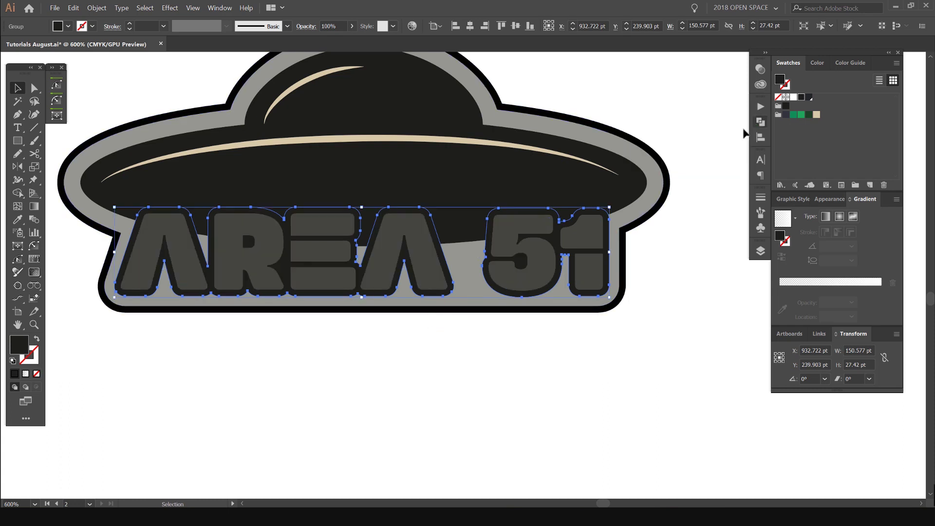
scroll(595, 192, down, 2)
drag(624, 153, 621, 160)
click(668, 141)
scroll(499, 209, up, 2)
alt+scroll(309, 209, up, 2)
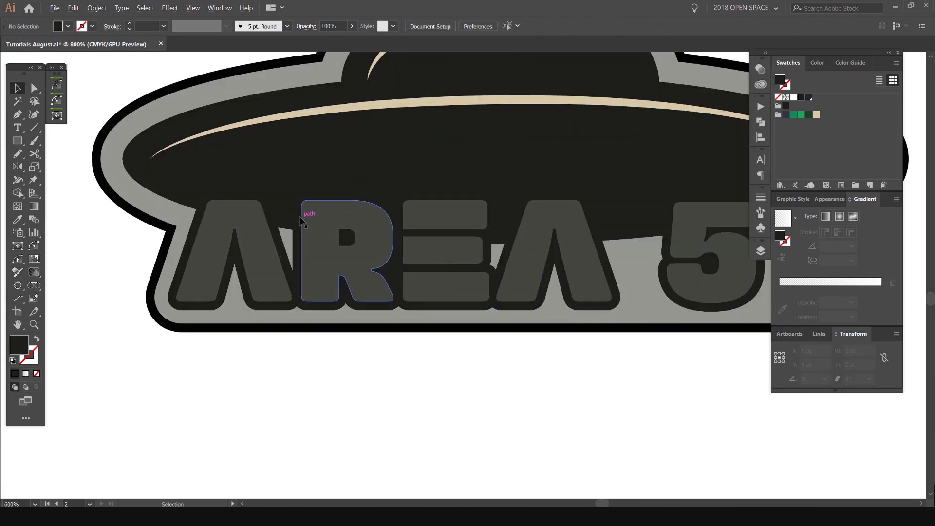
alt+scroll(266, 242, up, 2)
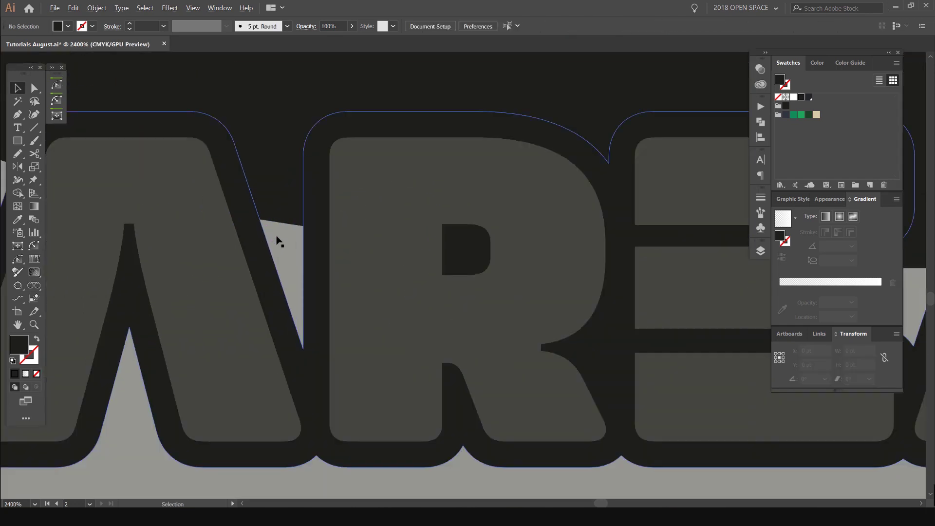
alt+scroll(270, 229, up, 1)
alt+scroll(262, 236, down, 4)
scroll(523, 253, up, 4)
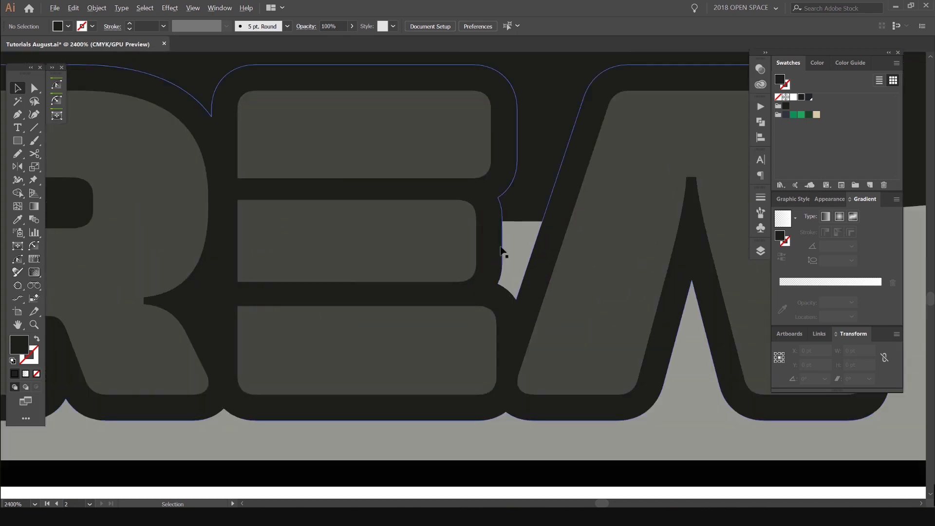
alt+scroll(404, 277, down, 5)
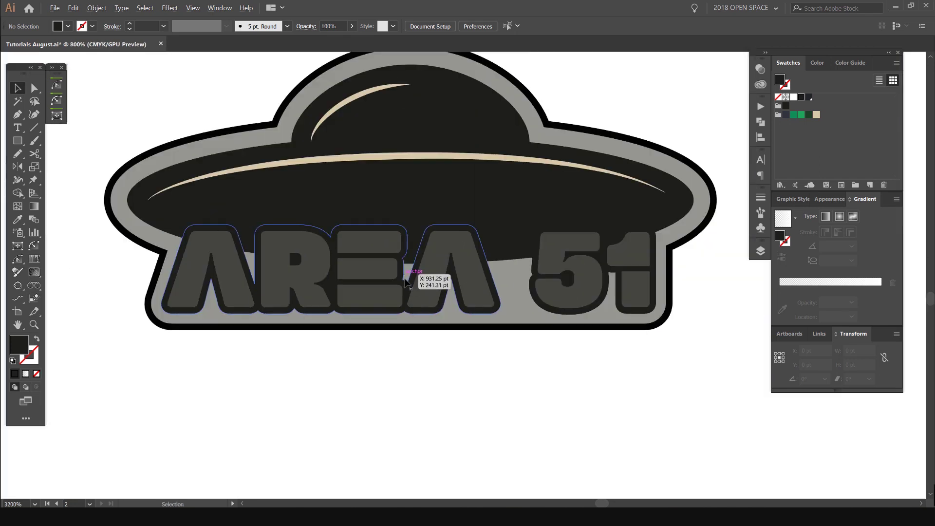
alt+scroll(411, 272, up, 5)
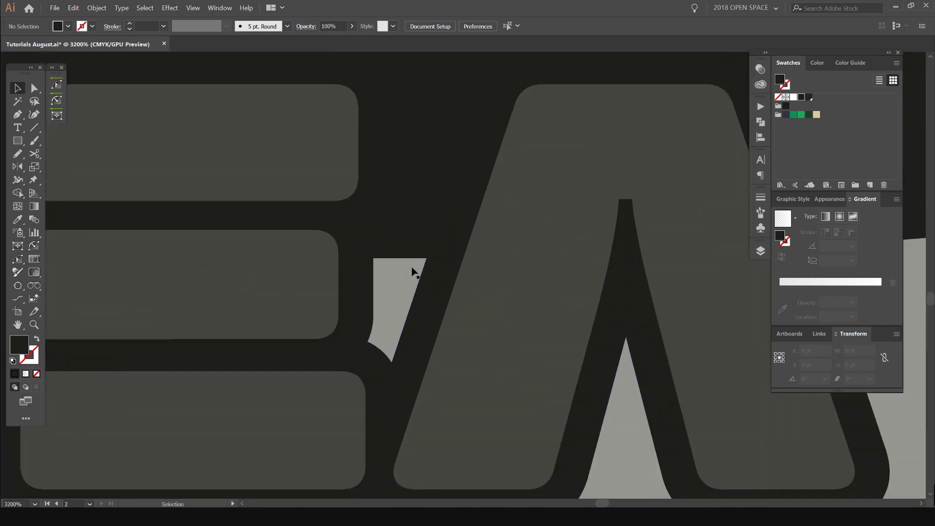
scroll(413, 272, down, 3)
scroll(386, 203, up, 4)
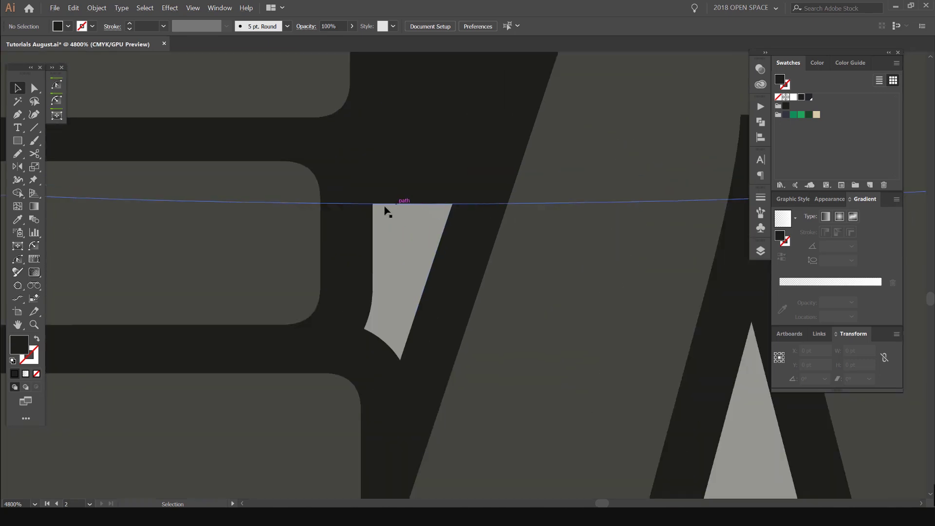
- Try scaling the whole lower beige-highlight badge down to about half its size to judge it small
scroll(387, 209, down, 8)
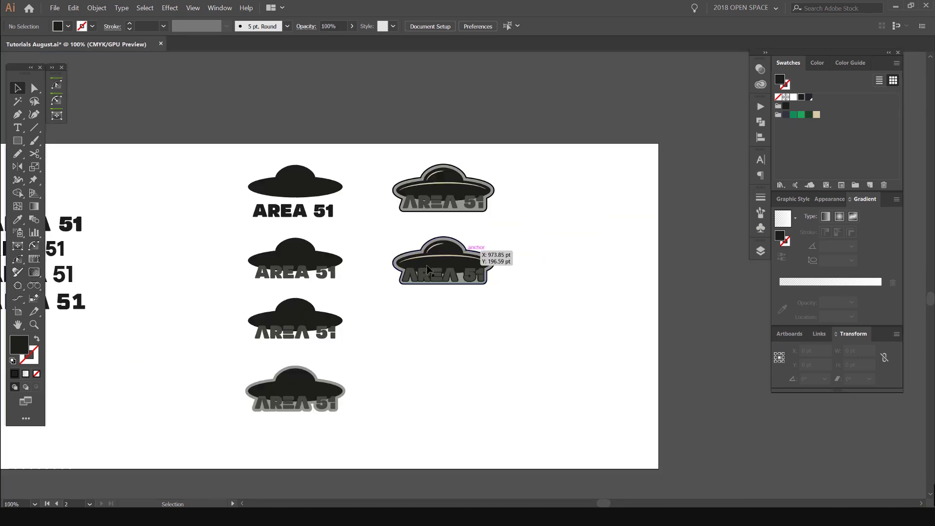
alt+scroll(412, 286, up, 3)
drag(689, 146, 411, 304)
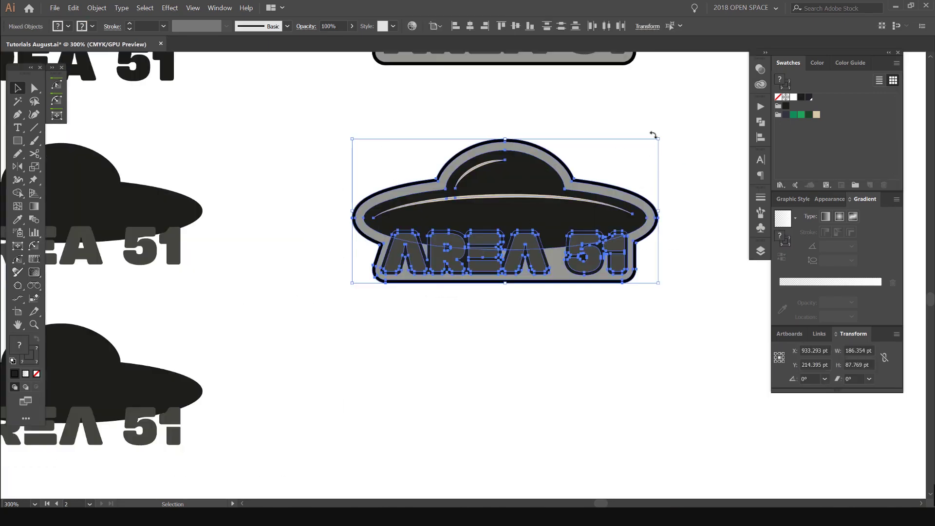
drag(657, 139, 524, 191)
click(524, 192)
alt+scroll(404, 283, down, 3)
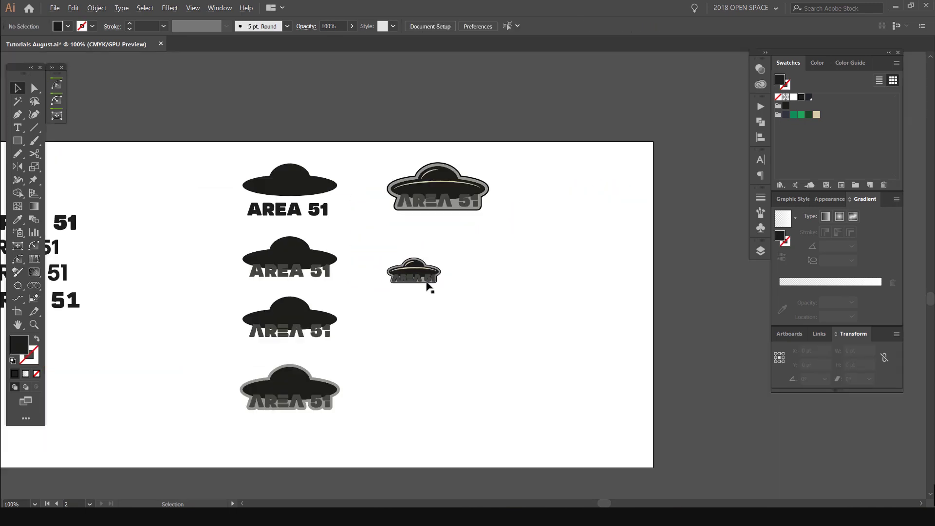
key(a)
- Merge the AREA backing, the saucer overlap and the light gaps between A and R and between E and A with Shape Builder
scroll(445, 273, up, 8)
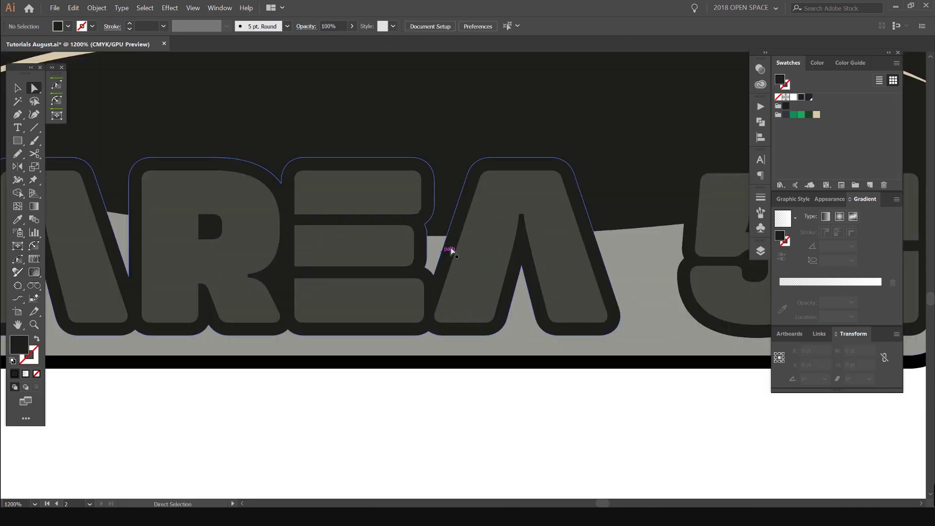
click(450, 248)
drag(444, 287, 450, 354)
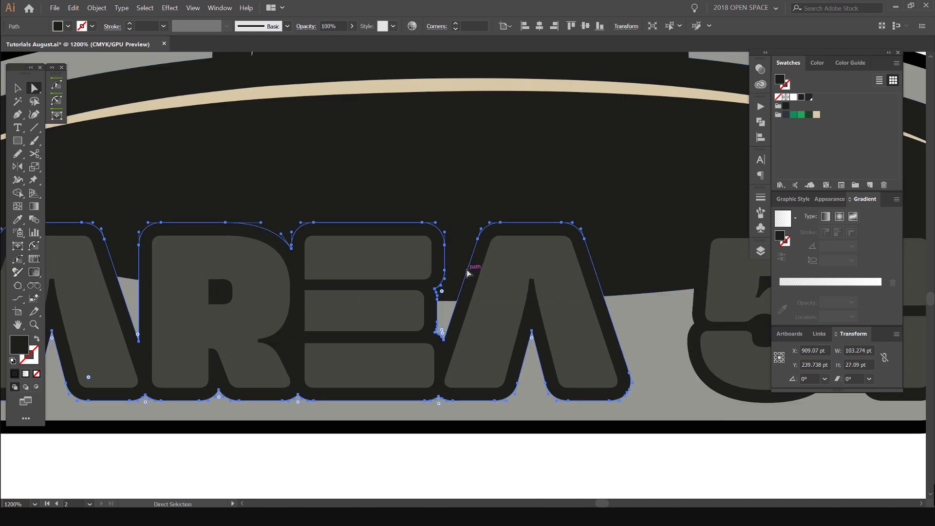
alt+scroll(467, 272, up, 1)
drag(466, 307, 478, 381)
scroll(478, 382, down, 3)
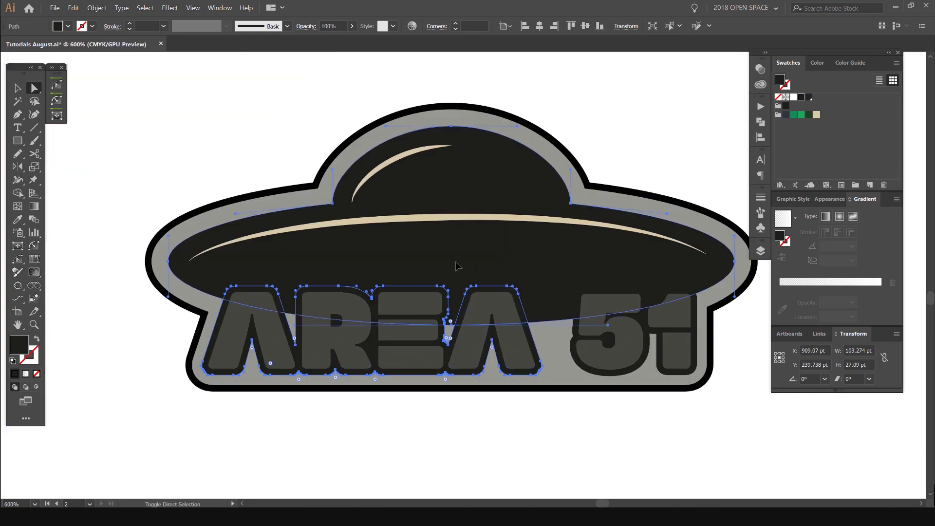
scroll(292, 326, up, 4)
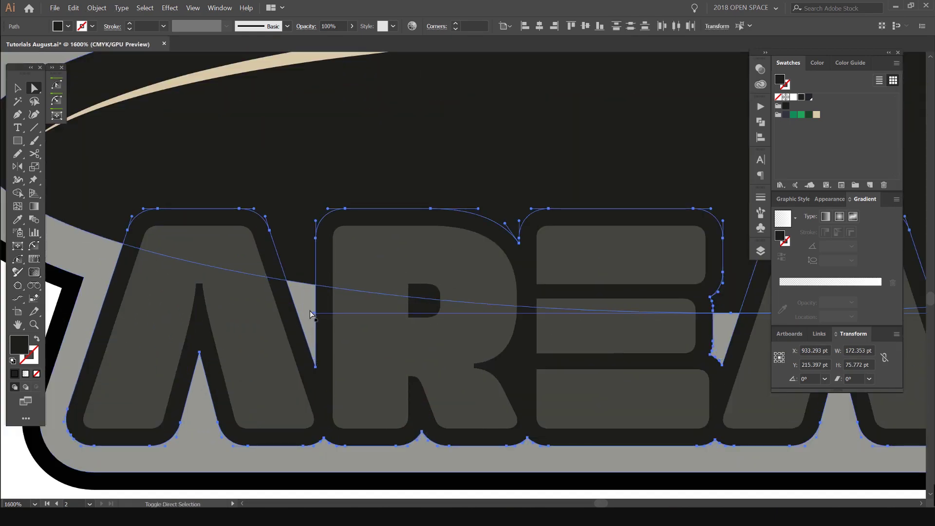
key(shift+m)
drag(323, 298, 309, 305)
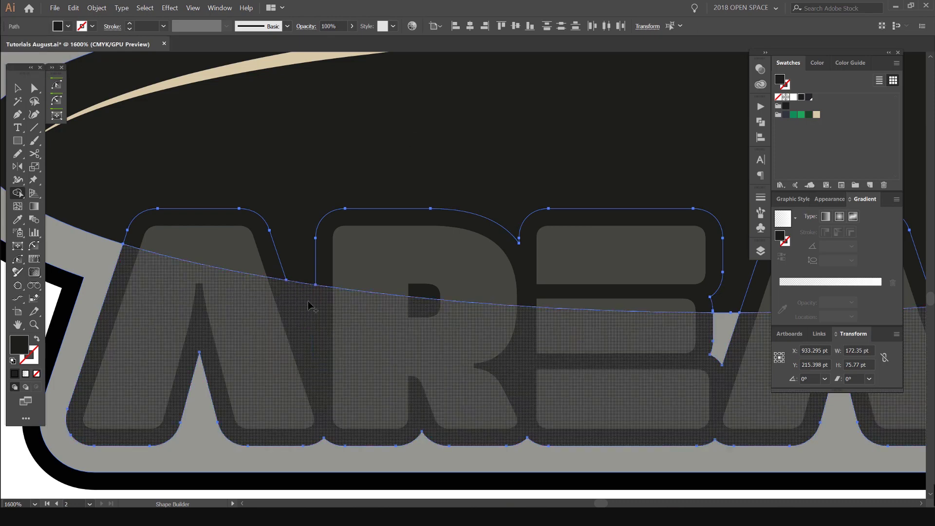
drag(427, 305, 224, 300)
scroll(522, 318, up, 1)
mouse_move(491, 322)
mouse_down()
mouse_move(517, 319)
mouse_move(307, 267)
mouse_up()
scroll(516, 317, down, 4)
key(v)
click(517, 401)
- Delete the anchor point at the peak of the notch beneath the last A in the black AREA backing
scroll(466, 351, down, 2)
scroll(420, 330, up, 1)
scroll(417, 336, up, 6)
key(a)
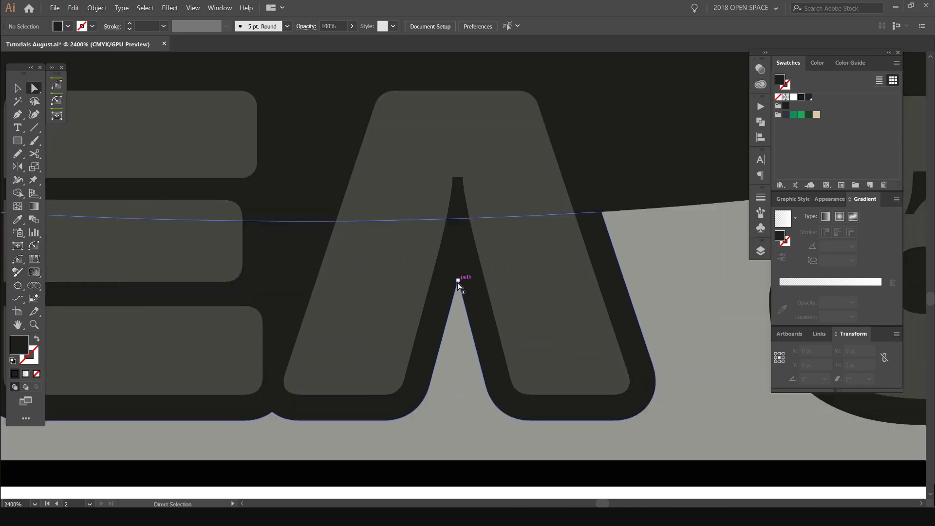
click(422, 328)
key(Delete)
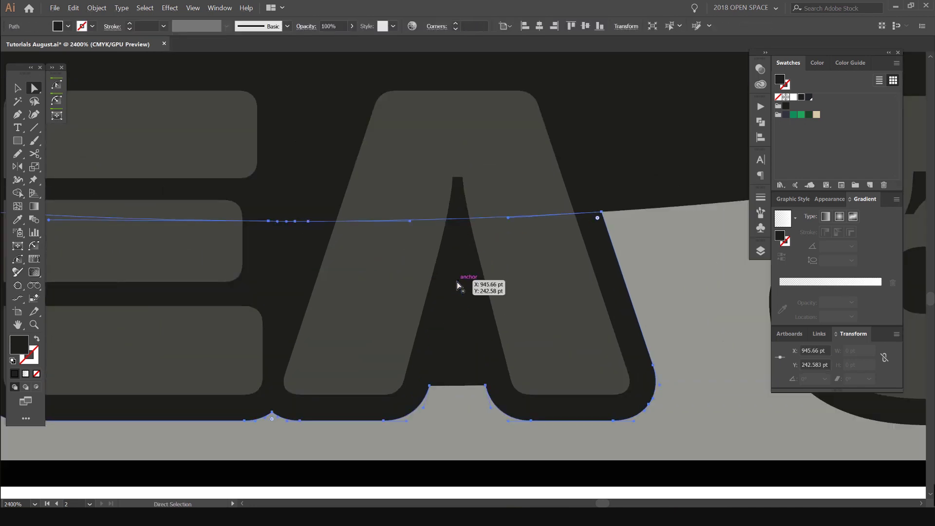
- Isolate the AREA backing and remove the remaining notch anchors along its lower edge to make that edge straight
click(485, 385)
key(v)
double_click(441, 375)
scroll(444, 368, down, 2)
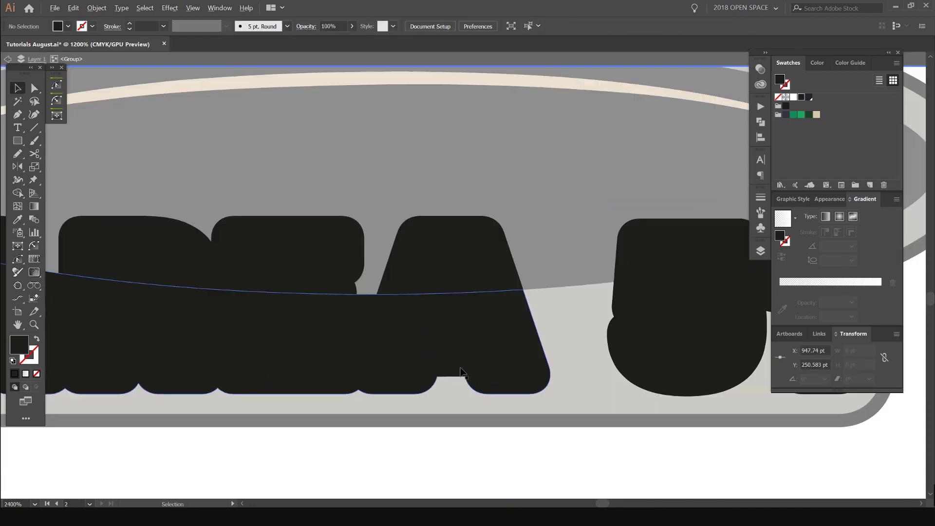
drag(484, 388, 497, 384)
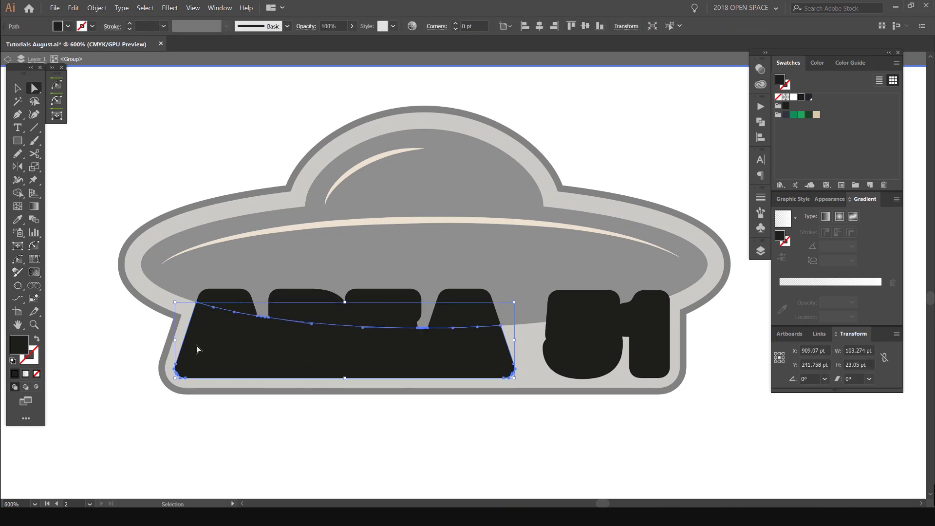
- Isolate the black 51 backing and delete the anchors along the notch between the 5 and the 1
double_click(311, 457)
alt+scroll(399, 438, down, 2)
alt+scroll(400, 410, down, 1)
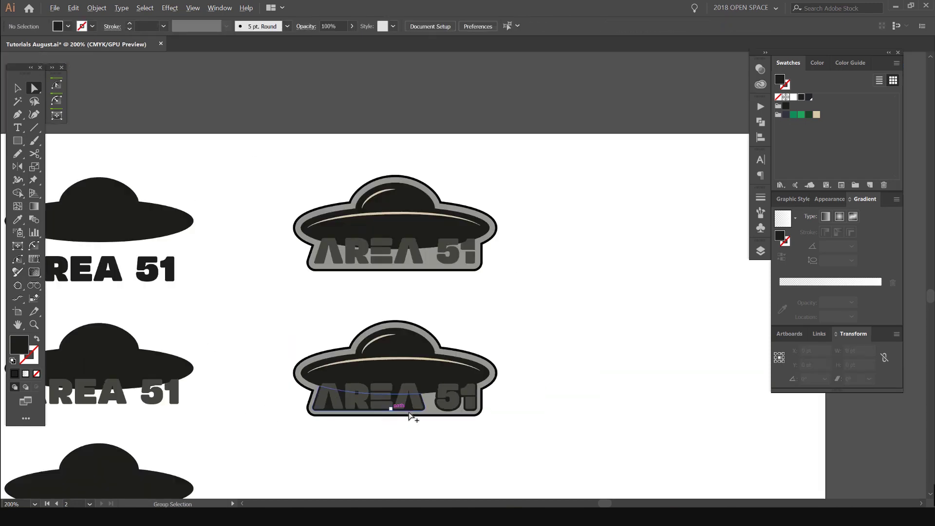
drag(436, 369, 451, 328)
alt+scroll(434, 368, down, 1)
alt+scroll(411, 368, up, 3)
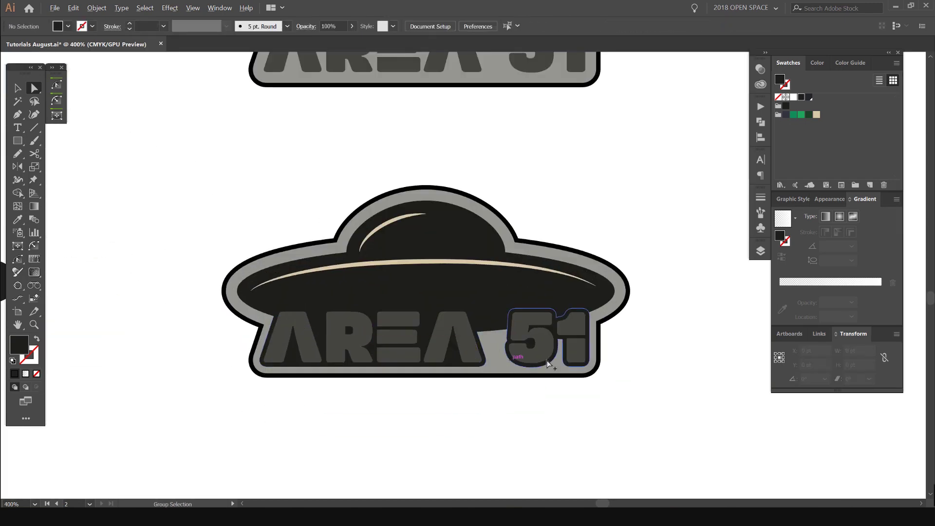
alt+scroll(549, 363, up, 6)
double_click(533, 287)
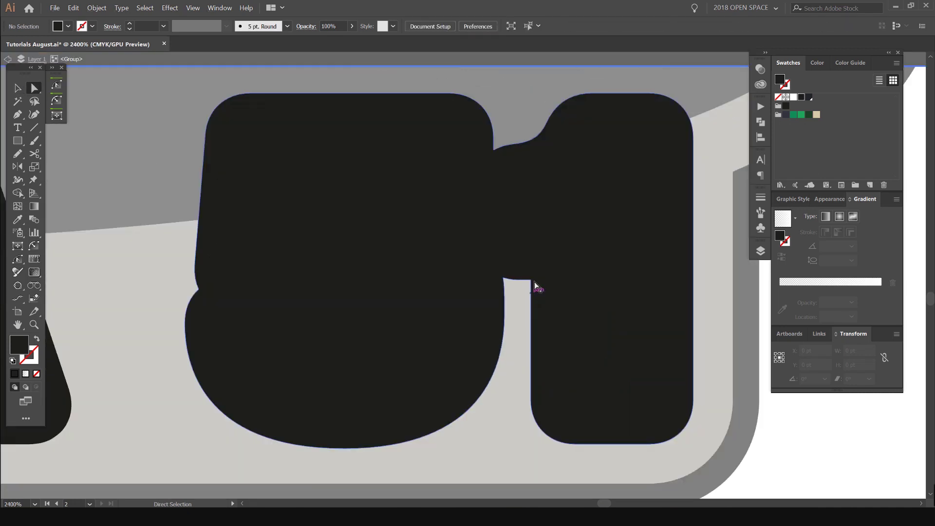
click(518, 280)
drag(519, 359, 498, 278)
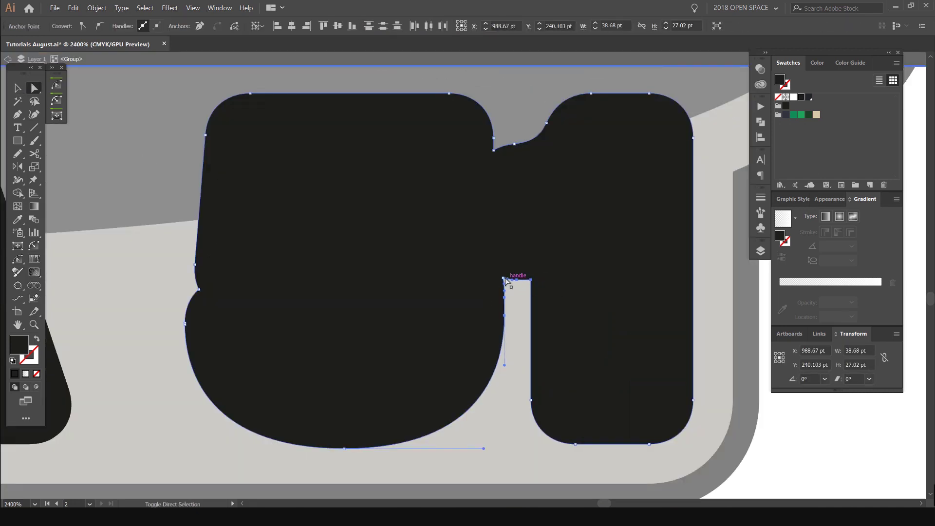
key(Delete)
key(Escape)
alt+scroll(498, 279, down, 5)
click(621, 384)
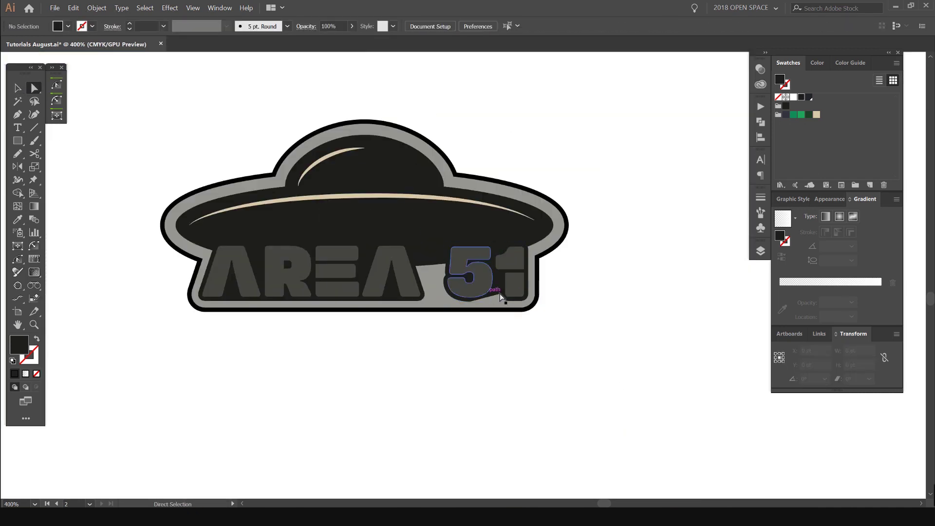
- Delete the leftover notch anchor beneath the gap between the 5 and the 1 in the backing
alt+scroll(503, 295, up, 3)
click(503, 295)
key(Delete)
click(650, 294)
alt+scroll(651, 294, down, 5)
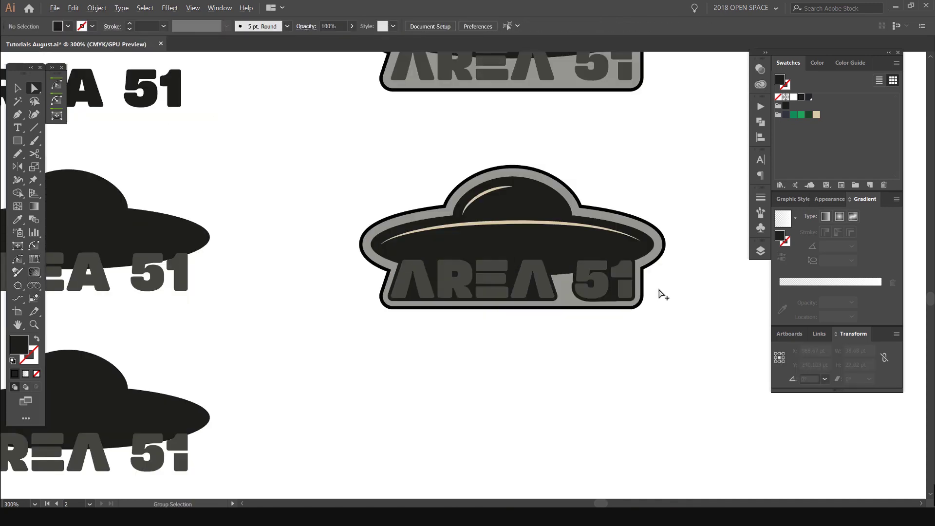
- Clean up the extra anchors on the lower edge of the 51 backing beneath the 1 so that edge runs straight
mouse_move(665, 282)
mouse_down()
mouse_move(637, 292)
mouse_move(649, 292)
mouse_up()
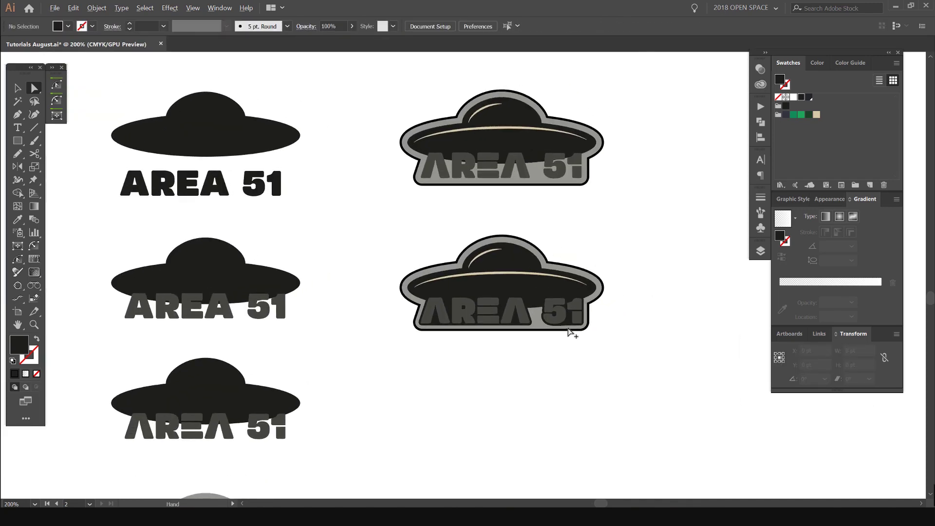
alt+scroll(576, 327, up, 5)
click(521, 322)
click(523, 323)
alt+scroll(541, 327, up, 2)
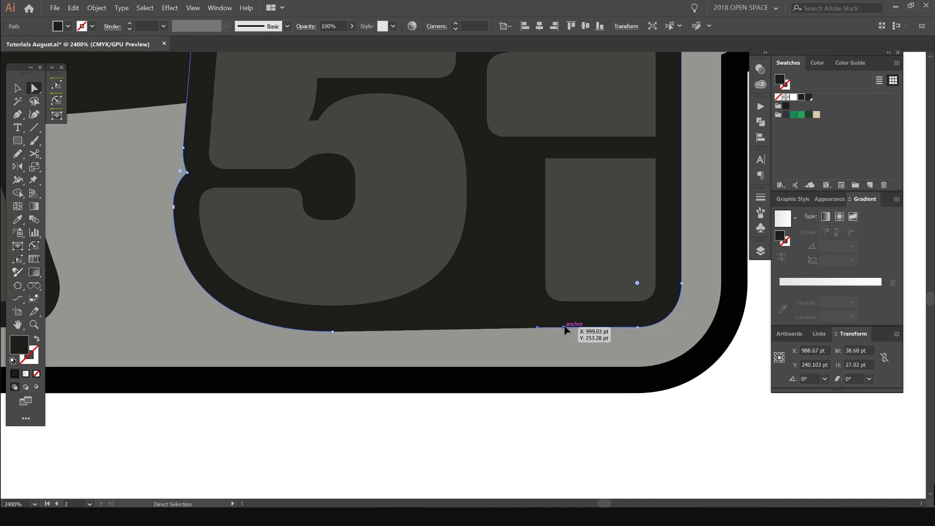
click(675, 404)
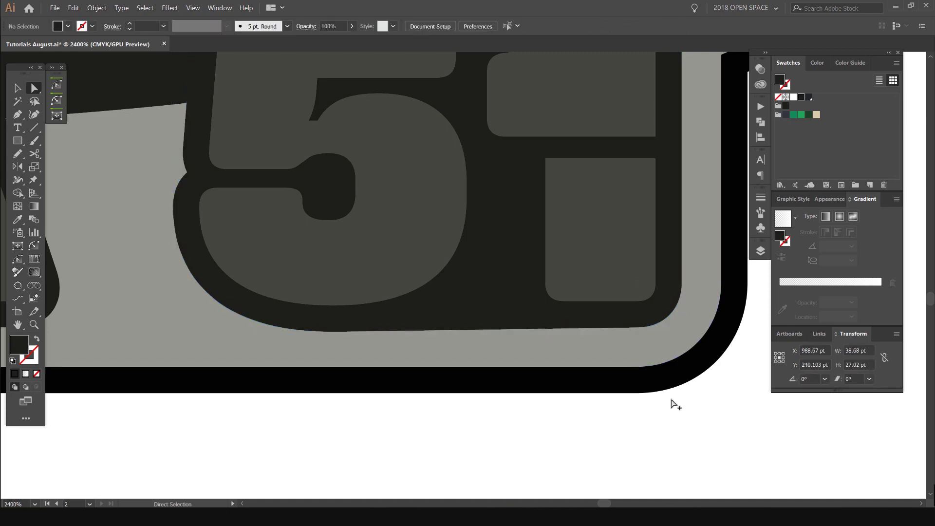
- Duplicate the badge with the simplified black backing directly below itself
alt+scroll(681, 402, down, 12)
key(v)
alt+scroll(560, 311, up, 3)
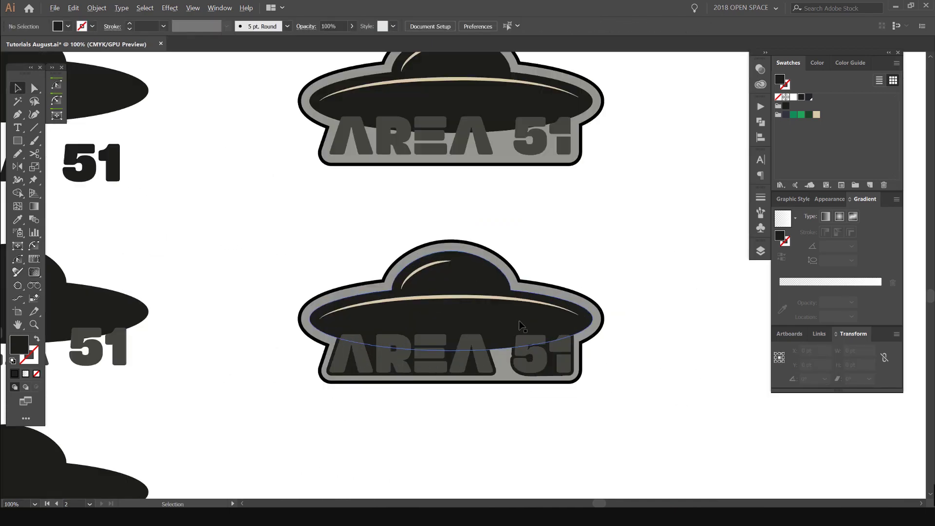
alt+scroll(522, 325, down, 4)
drag(516, 204, 361, 267)
drag(435, 245, 435, 336)
alt+scroll(394, 307, down, 3)
click(405, 305)
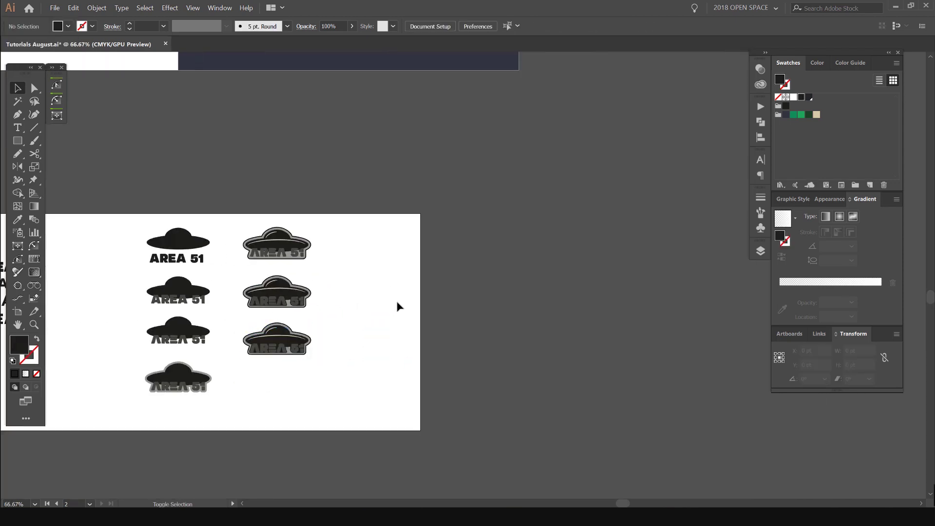
- Widen the logo artboard on its right side to make room for a colour version
key(shift+o)
drag(422, 322, 580, 322)
key(v)
- Place a copy of the lowest badge in the empty area of the widened artboard
drag(404, 309, 247, 363)
alt+drag(274, 351, 444, 329)
alt+scroll(497, 273, up, 1)
click(496, 274)
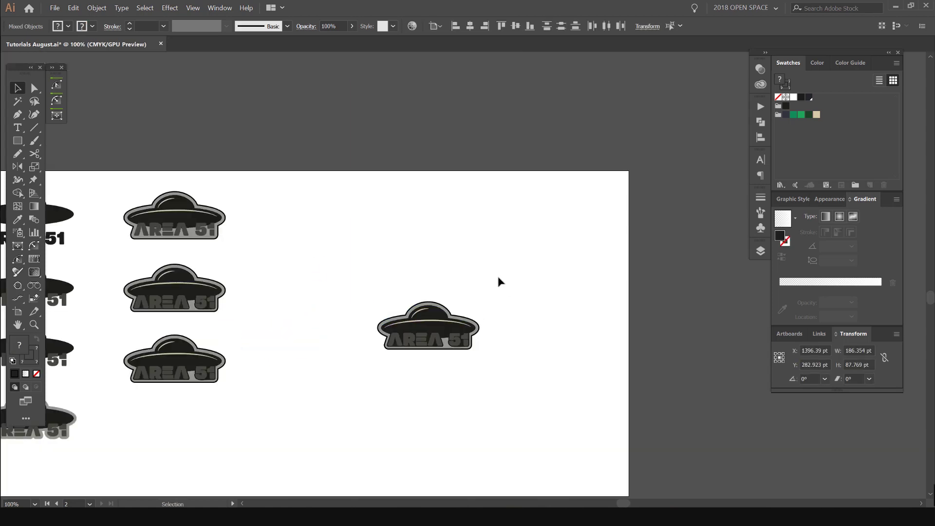
drag(451, 267, 421, 163)
alt+scroll(441, 233, up, 3)
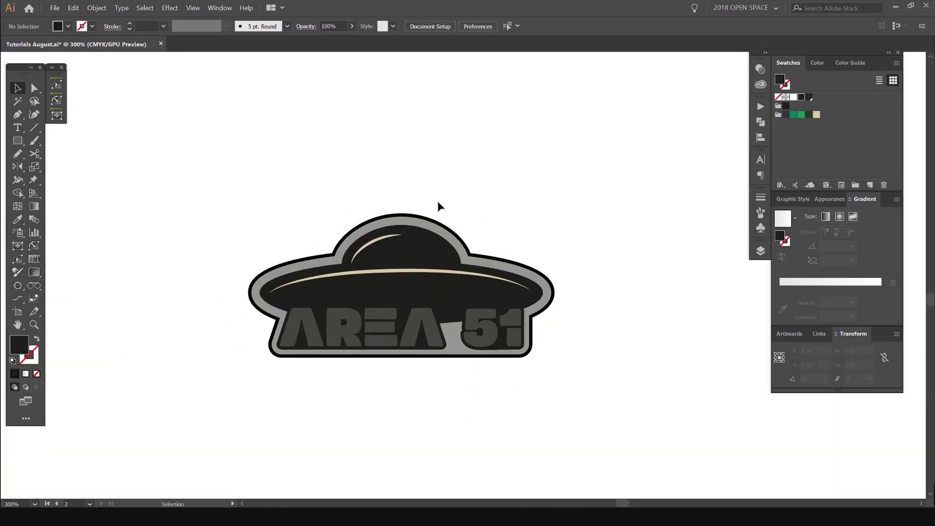
- Draw a square of about 330 pt around the copied badge, fill it with the dark navy swatch and send it to the back
alt+scroll(413, 203, down, 3)
key(m)
drag(372, 300, 507, 327)
click(785, 115)
key(ctrl+shift+bracketleft)
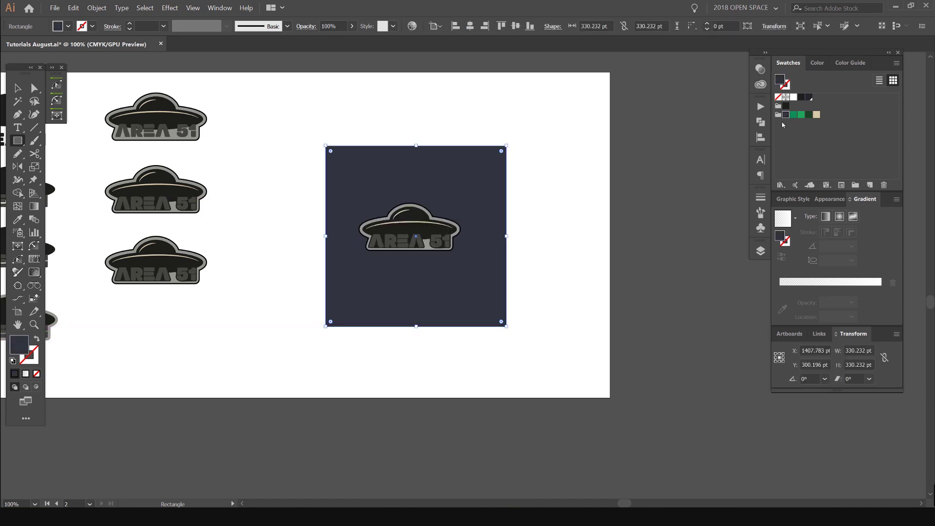
- Enlarge the navy background square around the badge and clear the selection
key(v)
drag(484, 166, 550, 118)
key(ctrl+shift+a)
scroll(432, 155, up, 2)
click(760, 84)
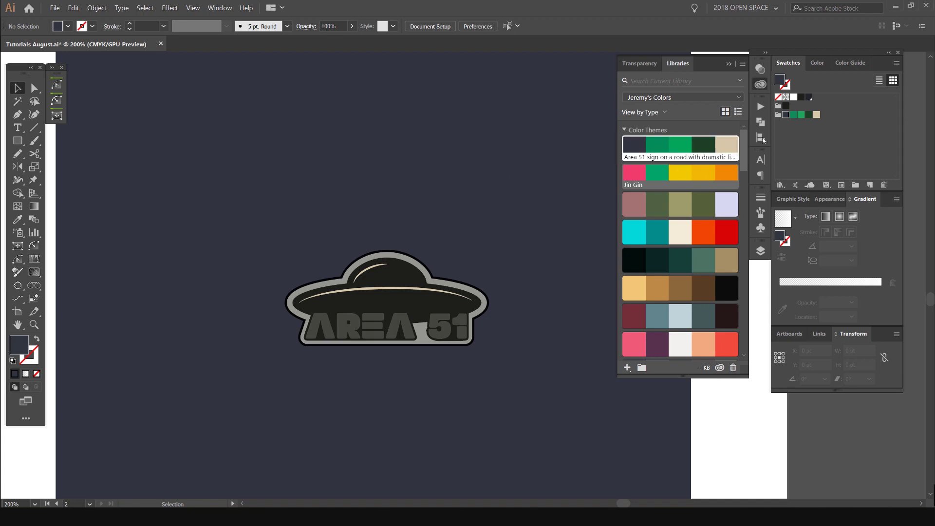
click(760, 84)
- Select the two beige highlights on the dome and saucer and expand their appearance into filled shapes
scroll(388, 295, up, 4)
scroll(379, 293, down, 2)
key(a)
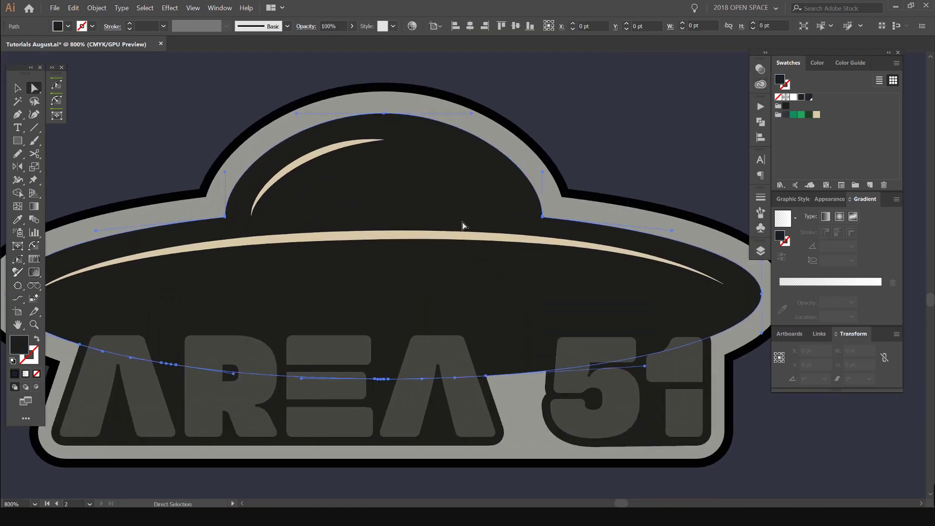
click(438, 233)
shift+click(314, 153)
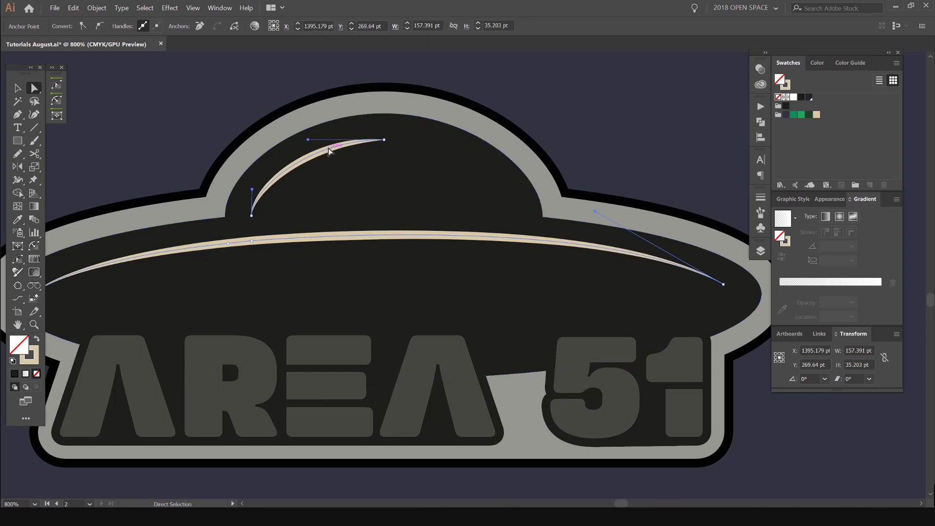
scroll(267, 154, up, 2)
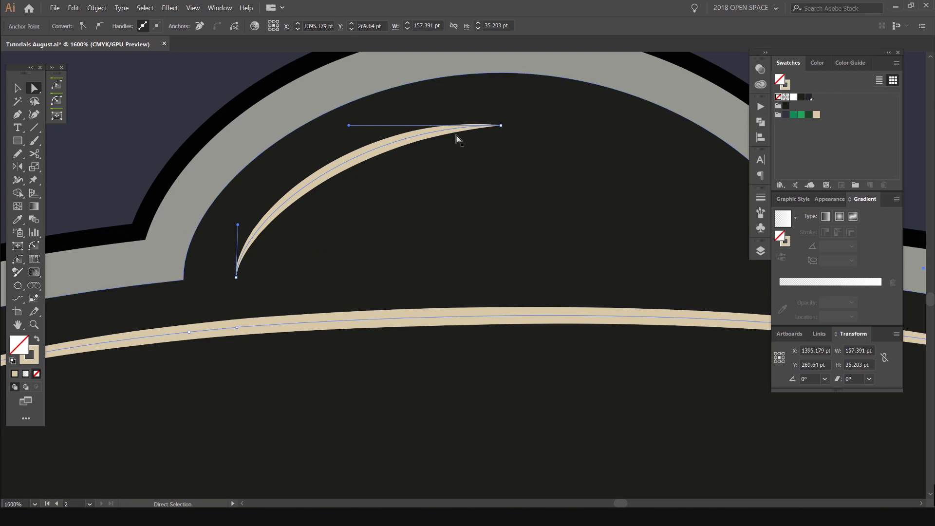
click(96, 7)
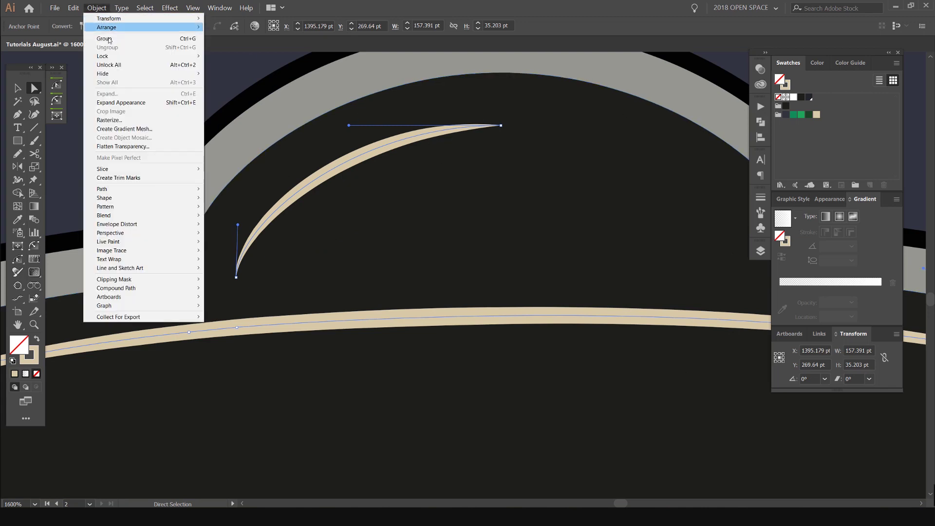
click(116, 102)
scroll(380, 177, down, 4)
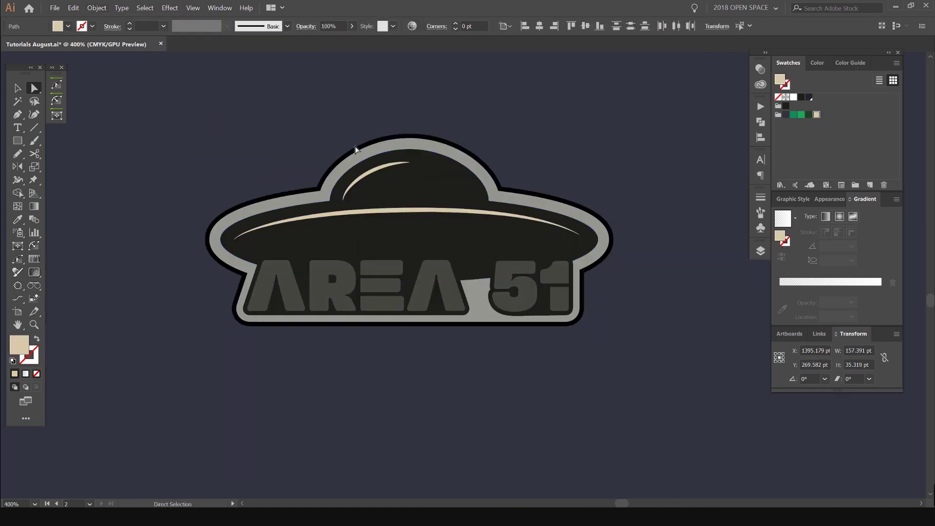
- Try moving the expanded dome highlight out of place and undo the moves
click(355, 146)
drag(370, 170, 430, 149)
key(ctrl+z)
scroll(393, 157, up, 2)
key(v)
drag(369, 178, 479, 111)
key(ctrl+z)
- Fill both highlights and the grey band around the saucer and lettering with the bright green swatch
shift+click(518, 263)
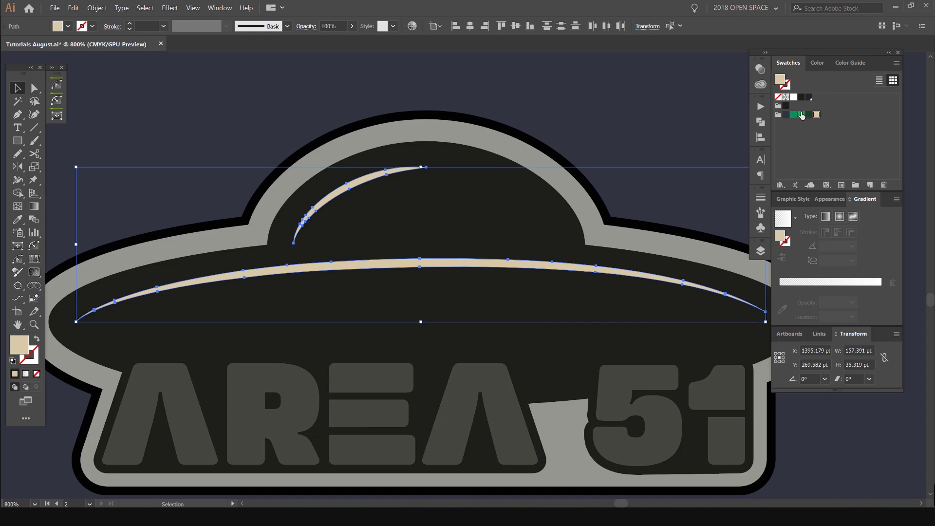
click(801, 114)
click(585, 164)
click(560, 180)
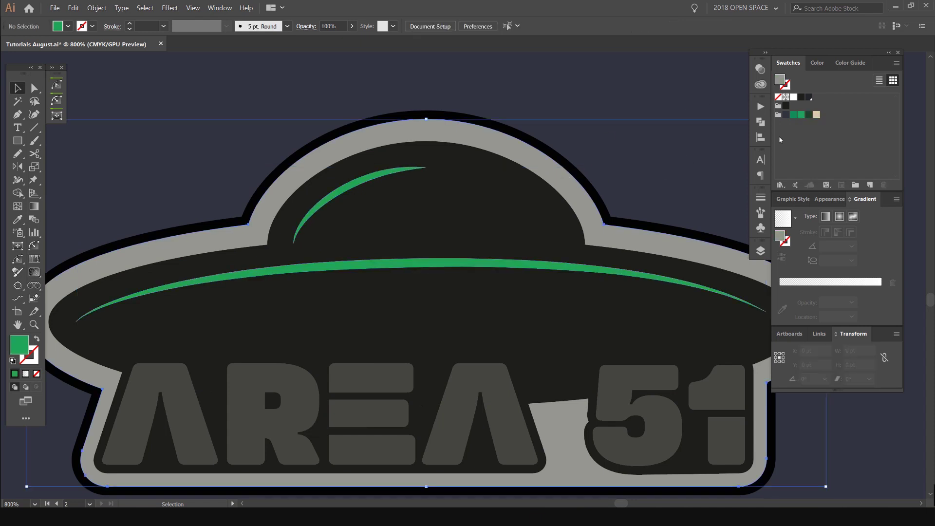
click(801, 114)
- Fill the black outermost border of the badge with white
click(505, 122)
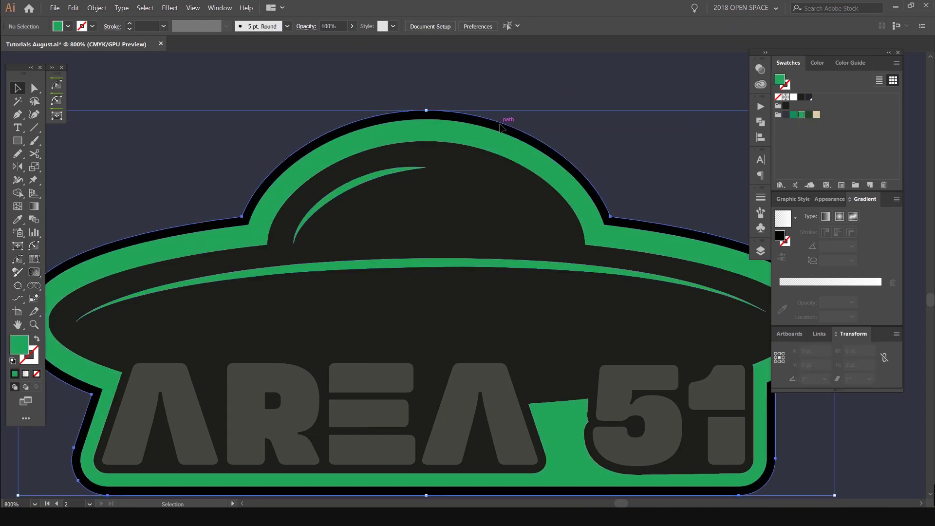
click(789, 99)
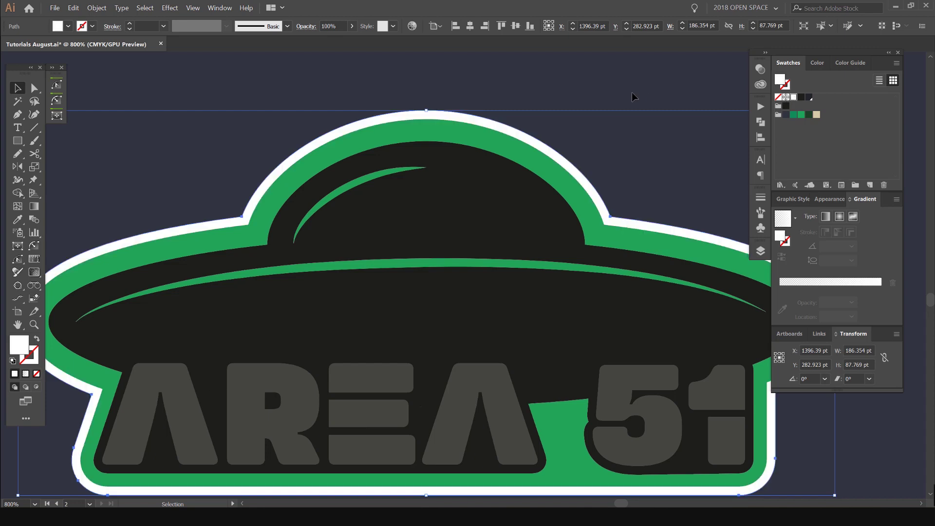
click(613, 92)
- Select all the AREA 51 letters and digits and fill them with white
scroll(604, 287, down, 3)
click(602, 284)
shift+click(691, 281)
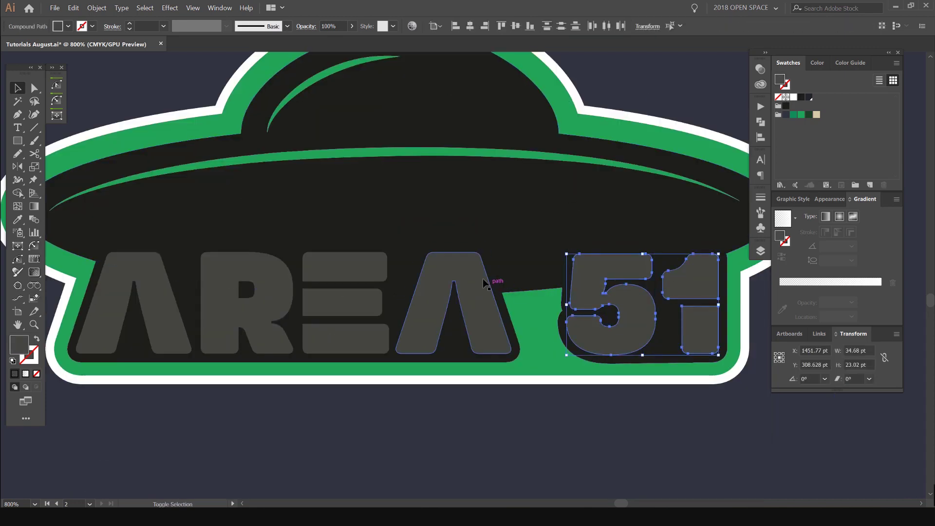
shift+click(475, 279)
shift+click(361, 269)
shift+click(234, 270)
shift+click(163, 274)
click(793, 114)
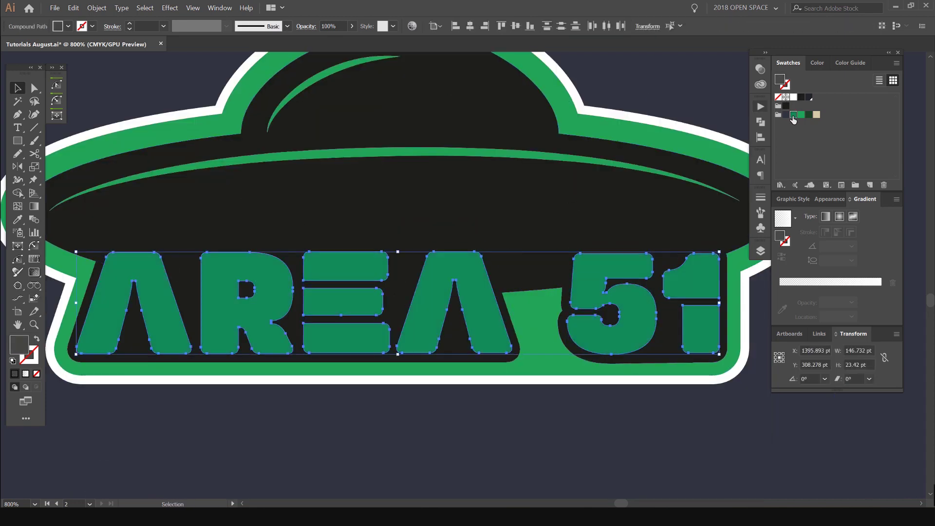
click(793, 97)
click(659, 105)
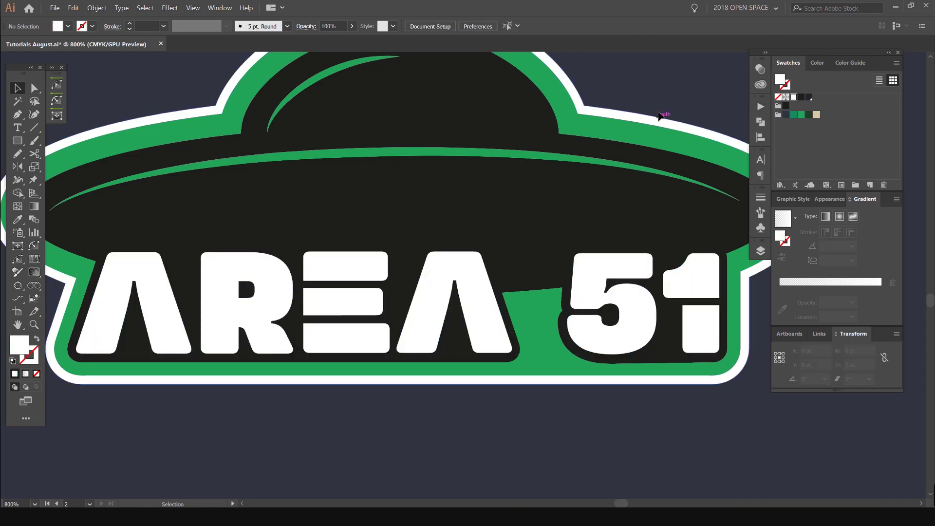
- Fill the black saucer and both lettering backings with the dark navy used for the background
click(673, 344)
shift+click(670, 340)
scroll(579, 221, up, 1)
scroll(568, 229, down, 4)
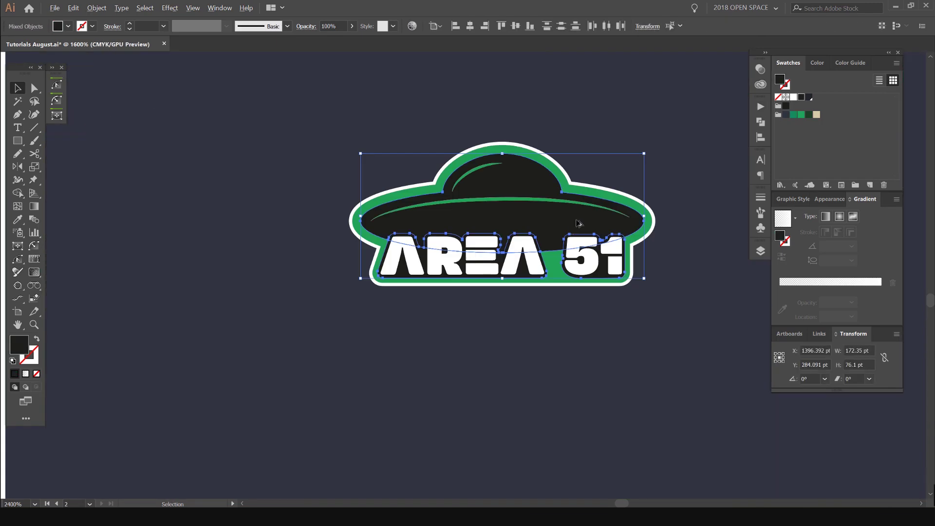
scroll(567, 205, up, 4)
click(809, 97)
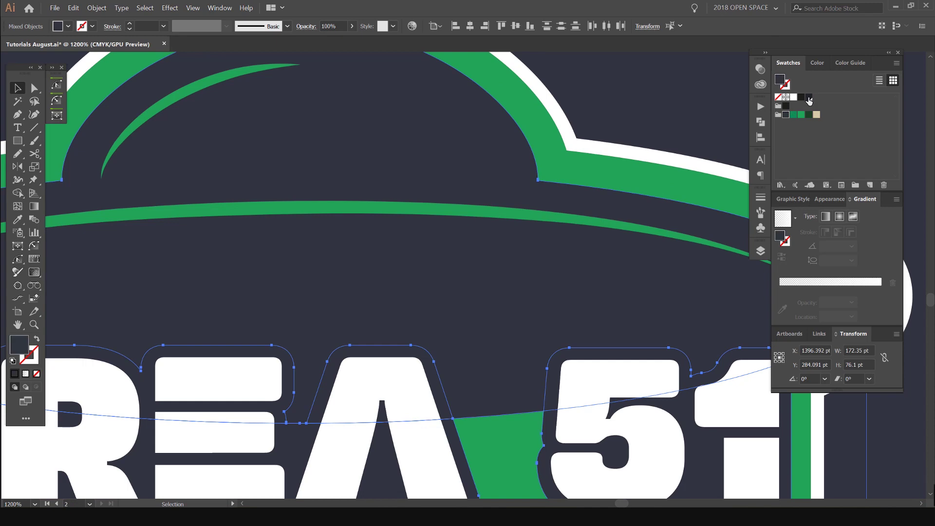
scroll(638, 158, down, 4)
scroll(641, 157, up, 3)
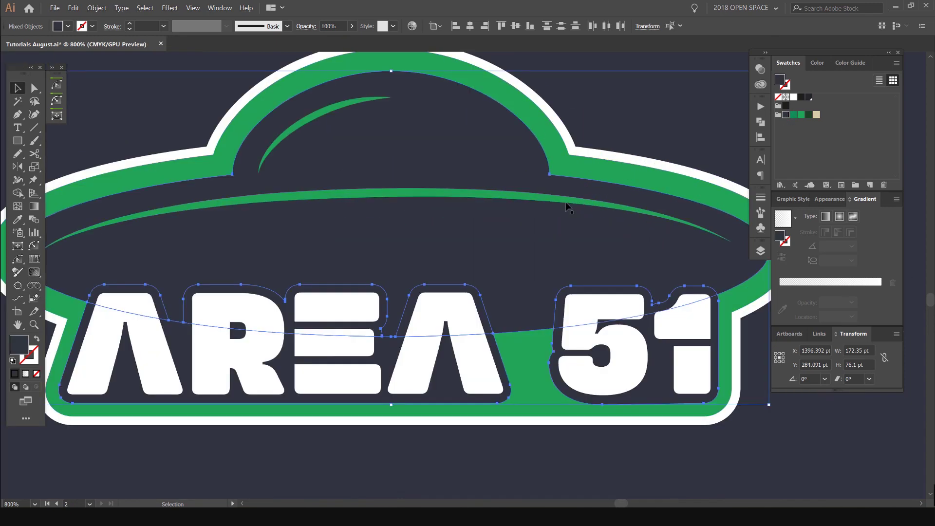
scroll(630, 114, down, 2)
click(630, 116)
drag(674, 106, 590, 169)
- Reselect the navy saucer and both lettering backings and switch the colour sliders to CMYK
scroll(520, 228, up, 2)
click(492, 264)
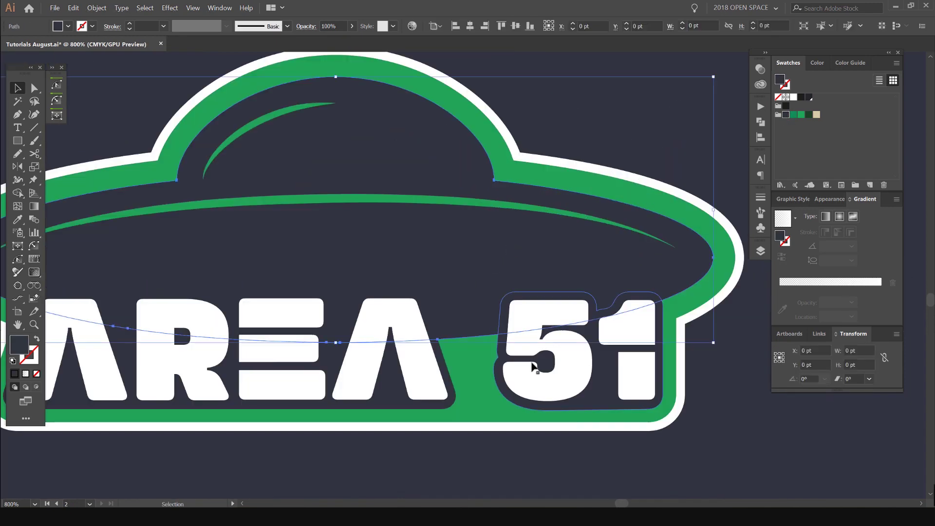
shift+click(605, 389)
click(817, 63)
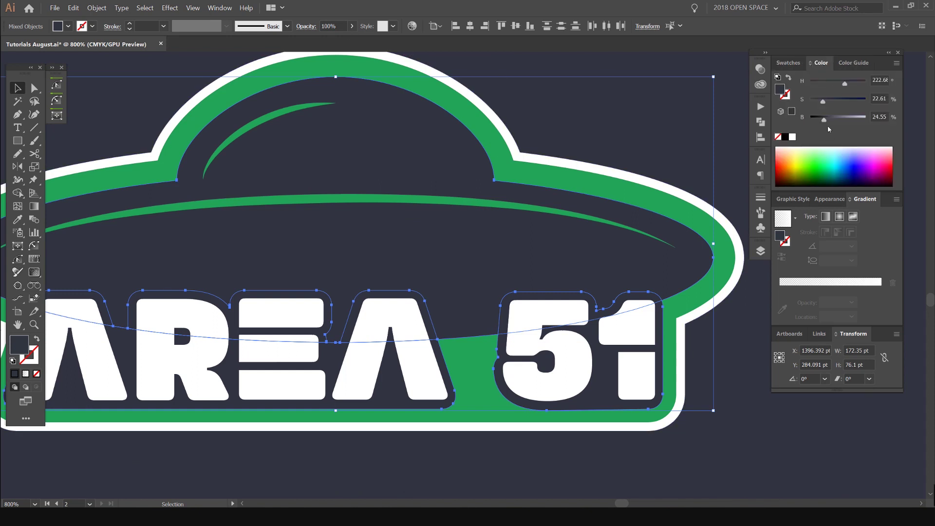
click(896, 64)
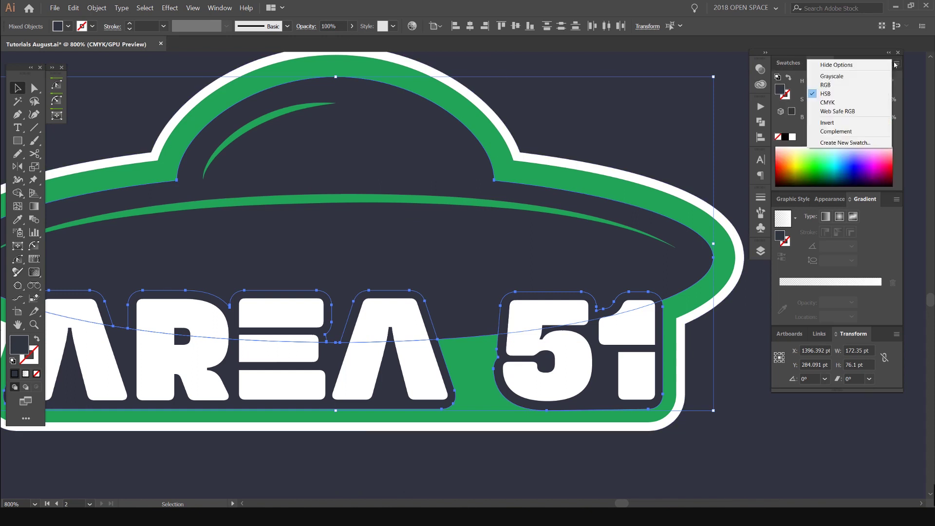
click(838, 95)
click(896, 63)
click(827, 84)
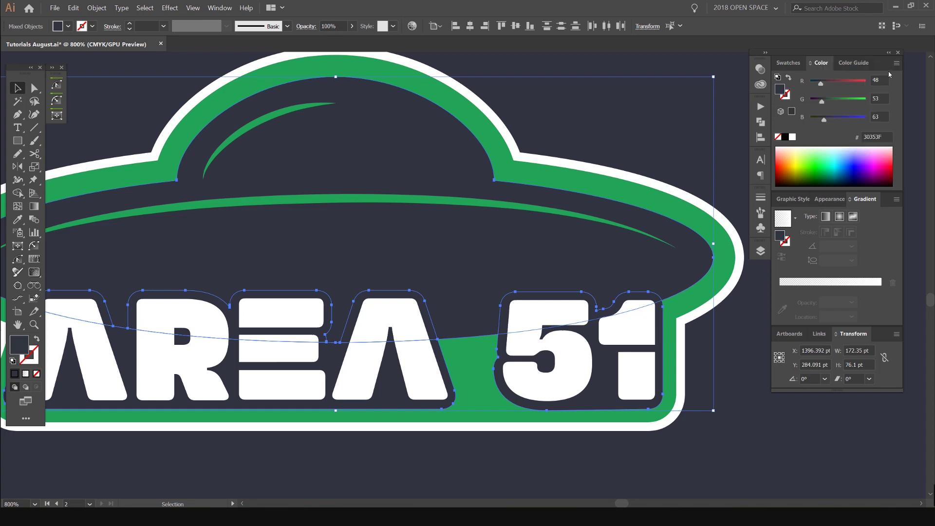
click(896, 64)
click(827, 102)
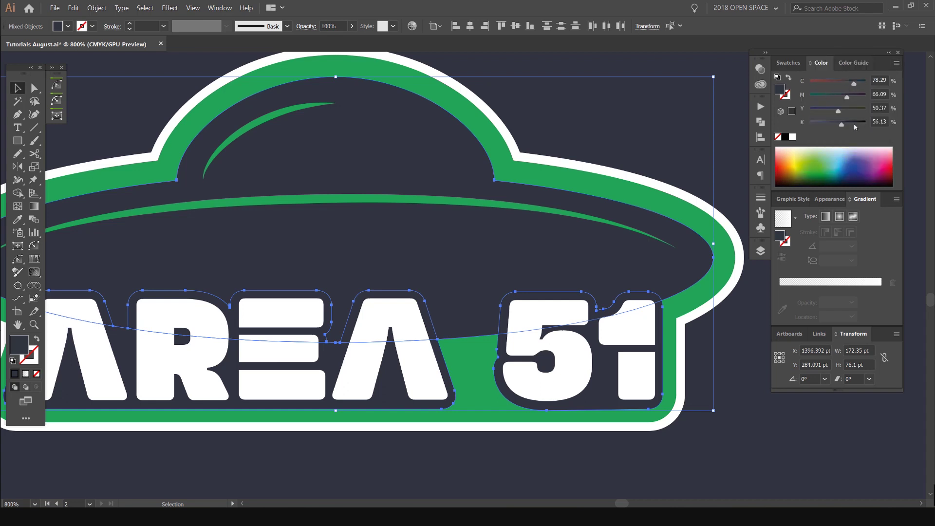
- Switch the colour sliders to HSB and set the brightness of the selected saucer and lettering backings to 14%
click(901, 64)
click(830, 93)
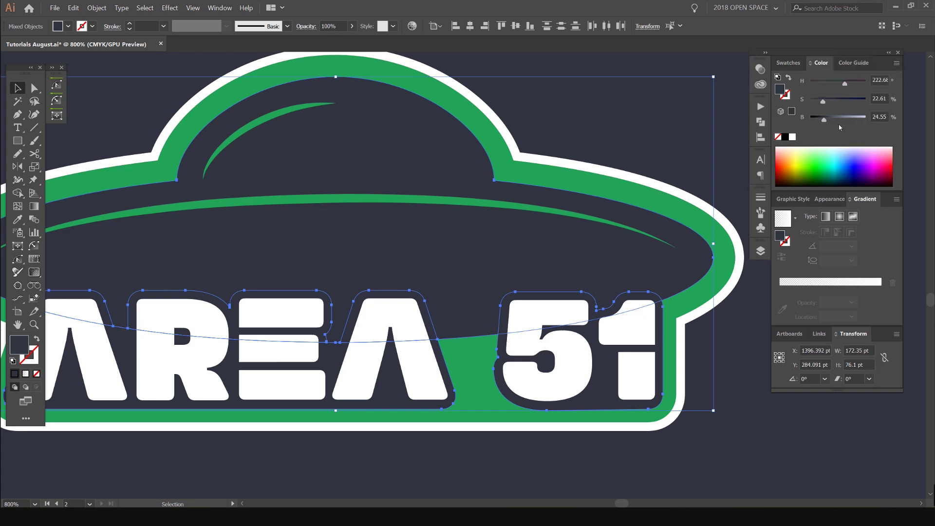
text(70)
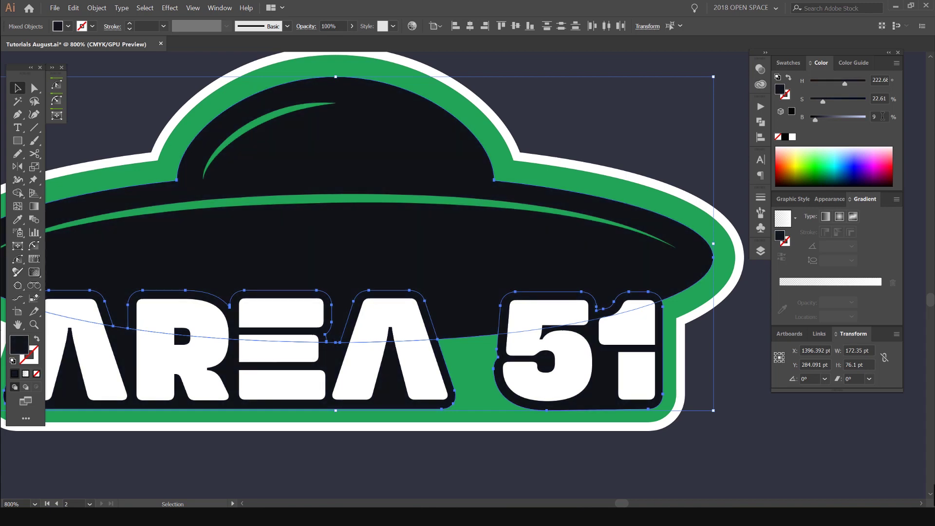
double_click(879, 117)
text(10)
key(Up)
key(Up)
key(Up)
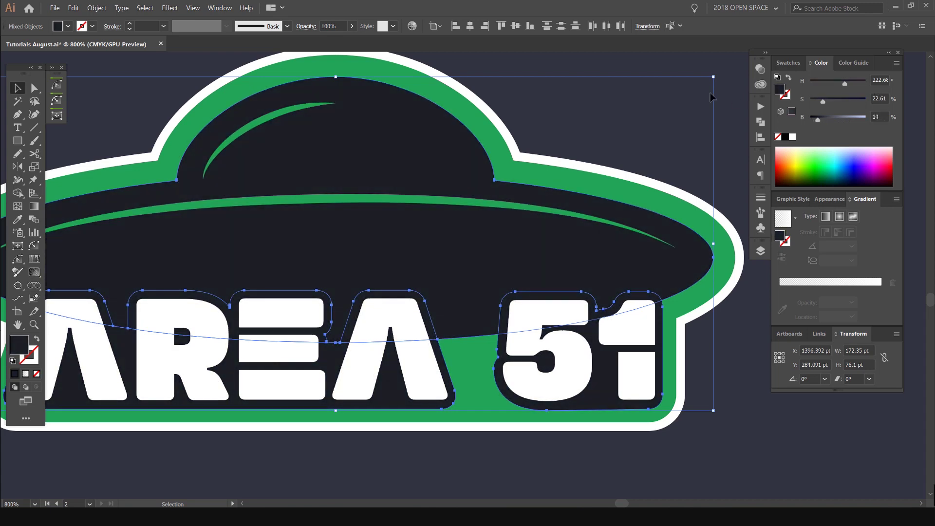
click(680, 77)
- Lock the navy background rectangle on the upper artboard
scroll(681, 78, down, 3)
drag(706, 68, 605, 142)
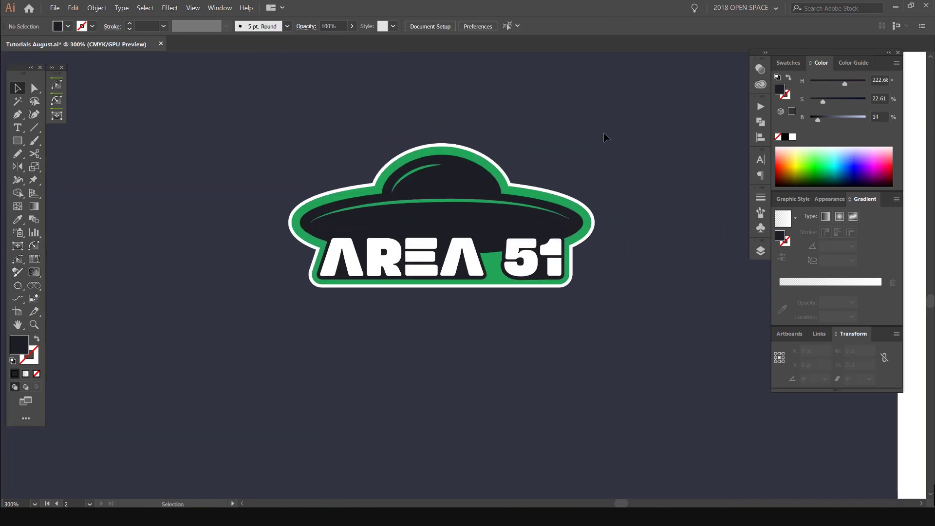
scroll(606, 138, down, 7)
scroll(534, 198, up, 1)
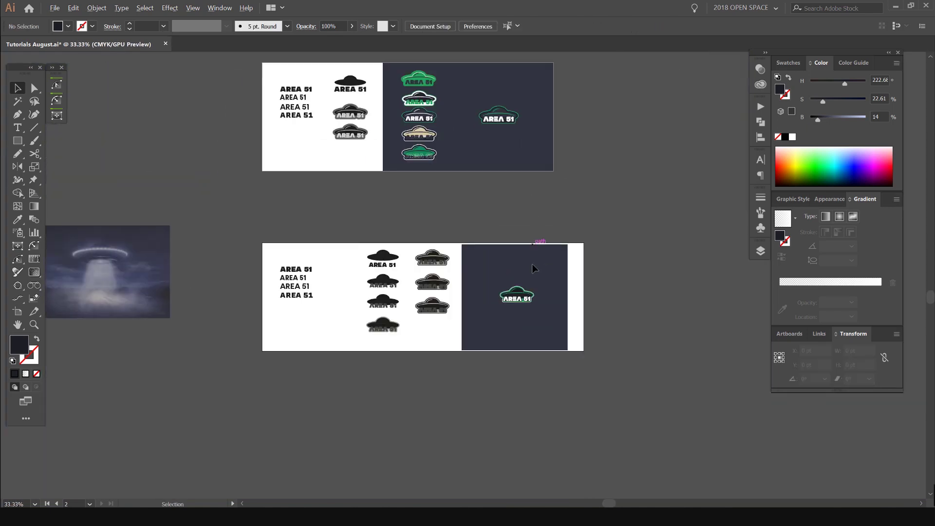
scroll(535, 268, up, 2)
key(Tab)
scroll(555, 273, up, 1)
scroll(577, 263, down, 1)
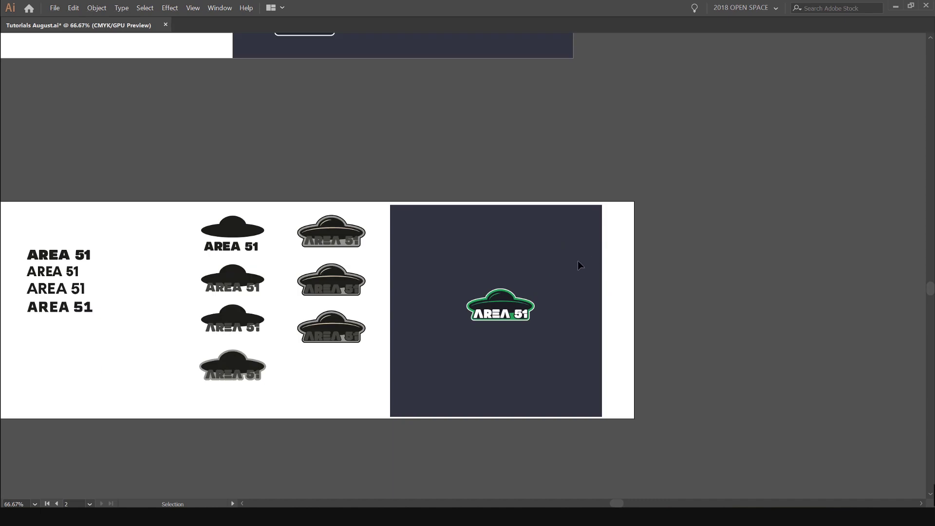
drag(566, 123, 524, 268)
drag(493, 58, 360, 138)
key(ctrl+z)
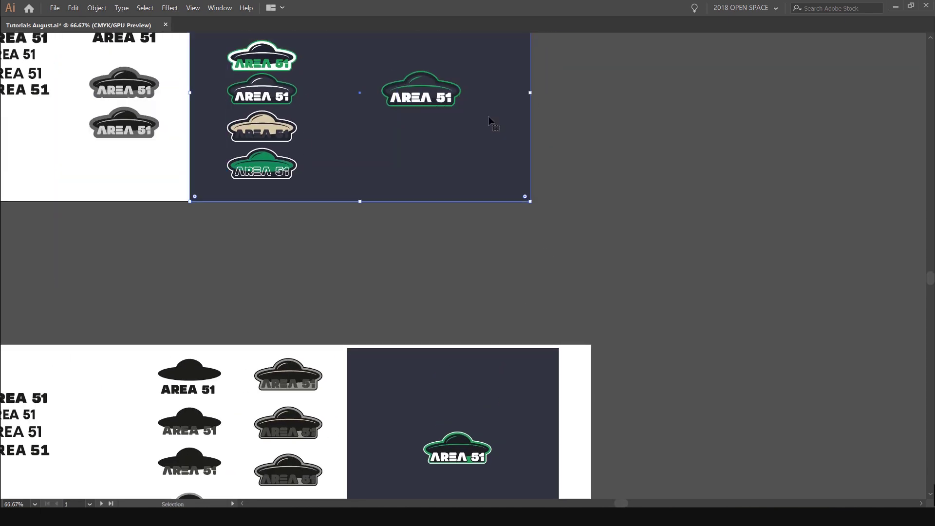
key(ctrl+2)
- Bring the green-outlined AREA 51 badge from the upper artboard onto the lower navy background, directly above the new badge
drag(433, 90, 702, 252)
click(506, 431)
scroll(507, 430, up, 4)
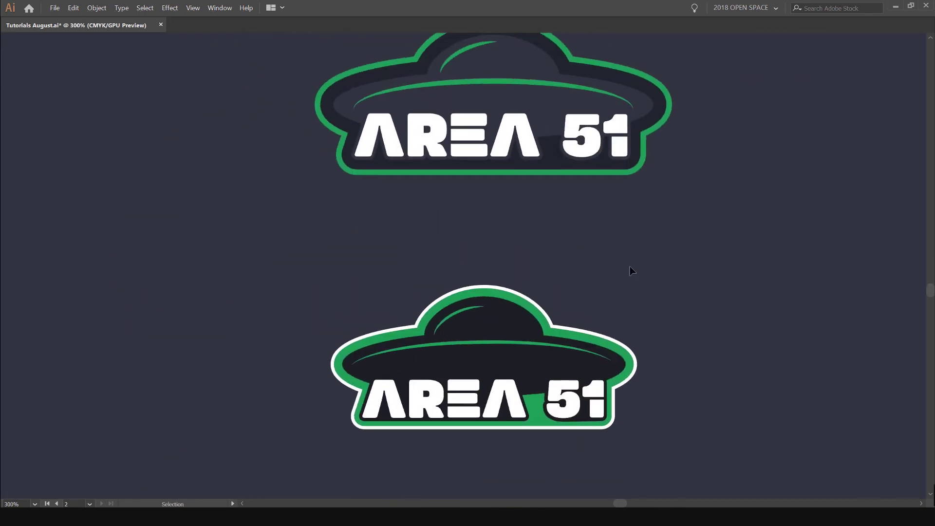
key(Tab)
drag(592, 257, 556, 305)
- Fill the new badge's white outermost border with the saucer's dark navy
click(495, 365)
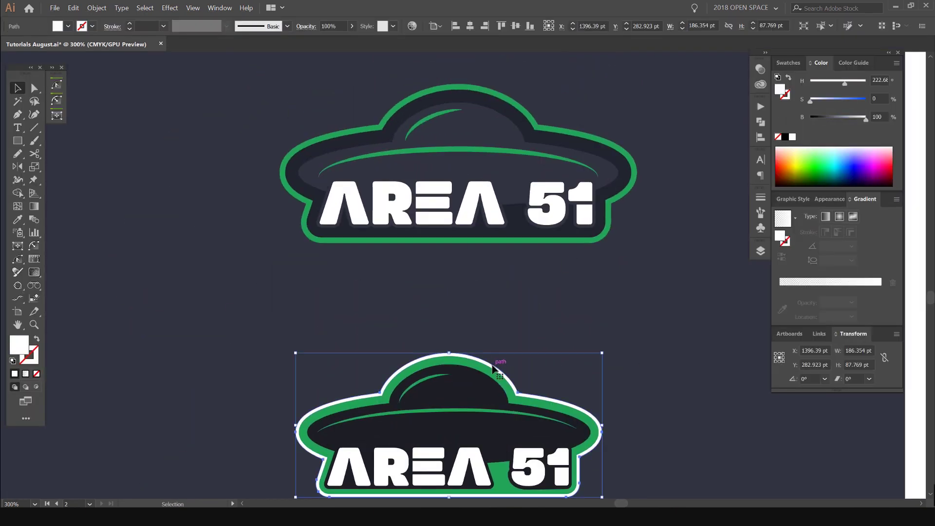
key(i)
click(462, 387)
key(v)
click(480, 371)
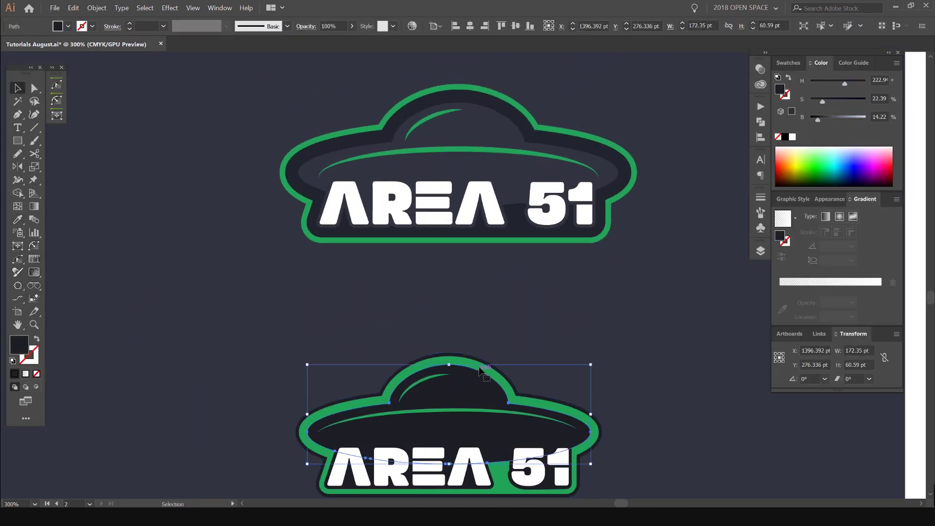
click(582, 309)
- Fill the green inner border of the new badge with the saucer's dark navy
scroll(582, 308, down, 3)
scroll(460, 251, up, 1)
click(472, 287)
click(475, 275)
key(i)
click(500, 297)
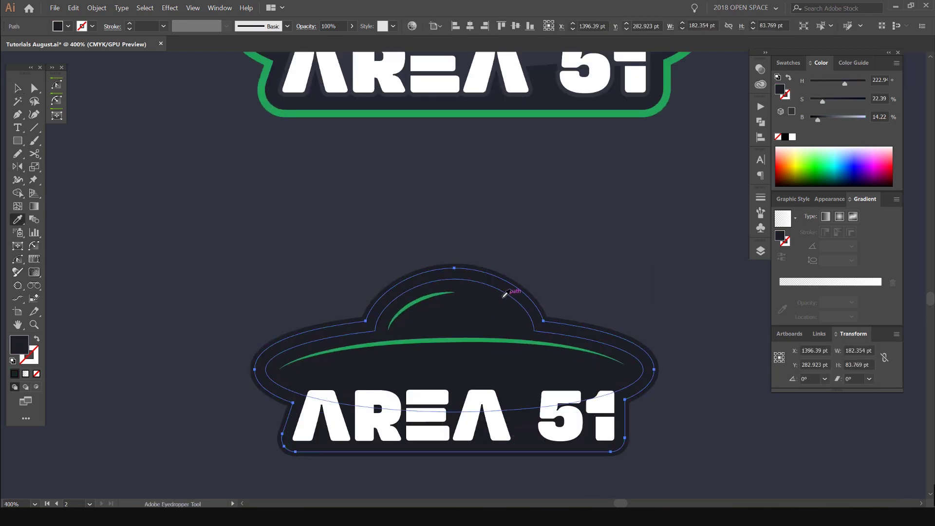
key(v)
- Fill the new badge's saucer with the lighter navy sampled from the reference badge's saucer
click(506, 297)
drag(585, 245, 530, 308)
scroll(530, 309, down, 1)
key(i)
click(466, 100)
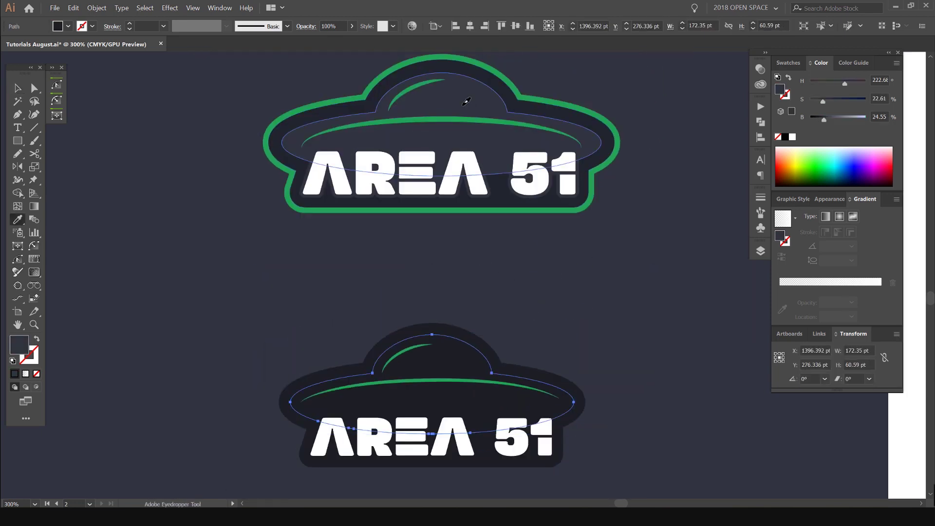
key(v)
click(577, 327)
- Fill the new badge's outermost border with the green of the saucer's highlight lines
drag(577, 326, 568, 272)
drag(477, 277, 457, 308)
click(443, 312)
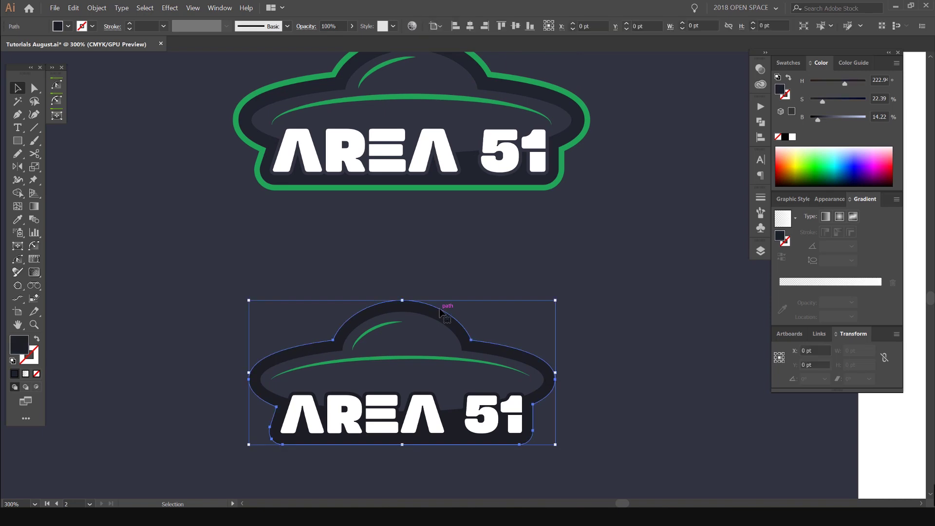
scroll(443, 313, up, 2)
key(i)
click(358, 400)
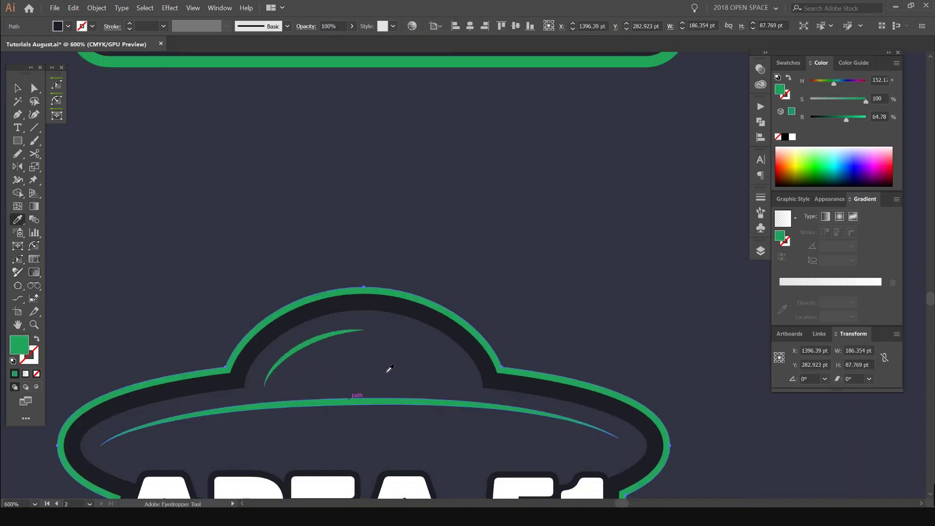
key(v)
click(529, 264)
scroll(529, 264, down, 3)
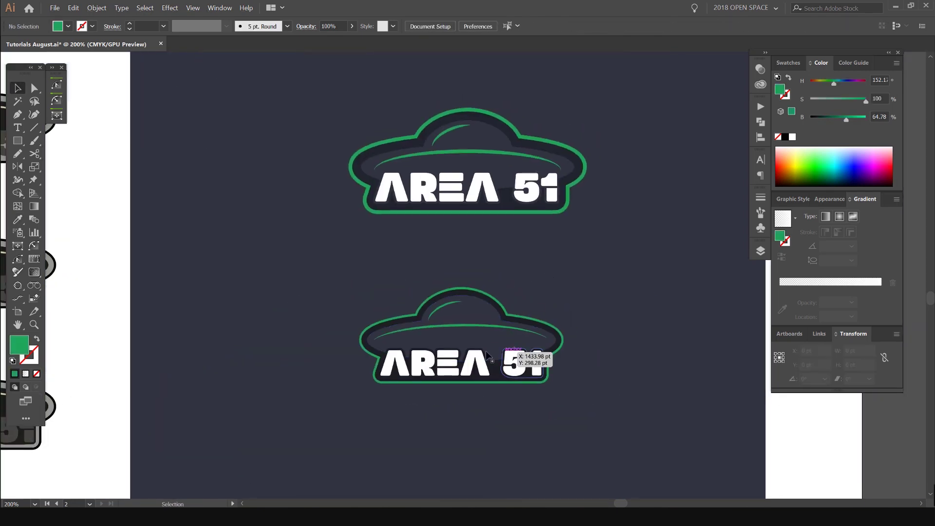
- Fill the grouped lettering backings behind AREA 51 with the saucer's lighter navy
scroll(499, 332, up, 4)
click(470, 350)
key(i)
click(482, 311)
key(v)
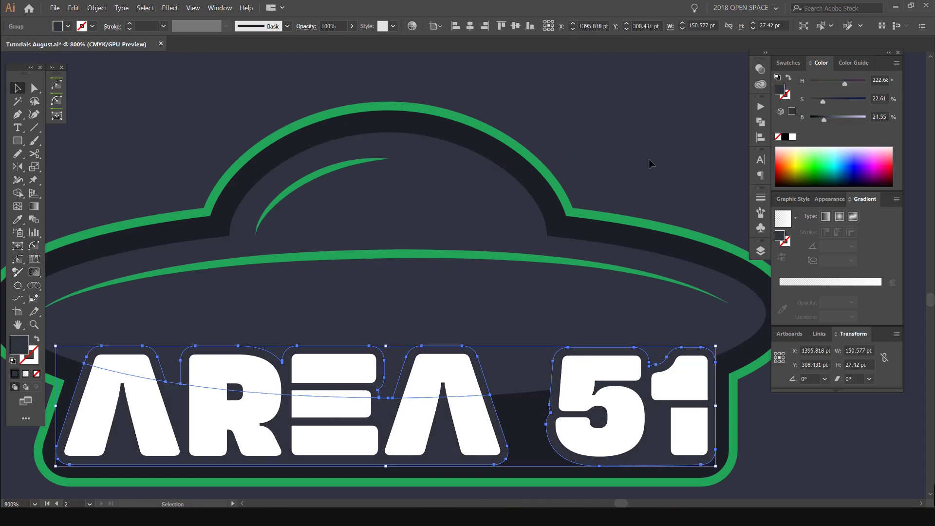
click(647, 161)
- Compare the recoloured badge with the reference badge above it at several magnifications in an uncluttered view
scroll(631, 170, down, 3)
scroll(467, 235, down, 2)
drag(633, 147, 488, 276)
key(Tab)
scroll(506, 254, up, 1)
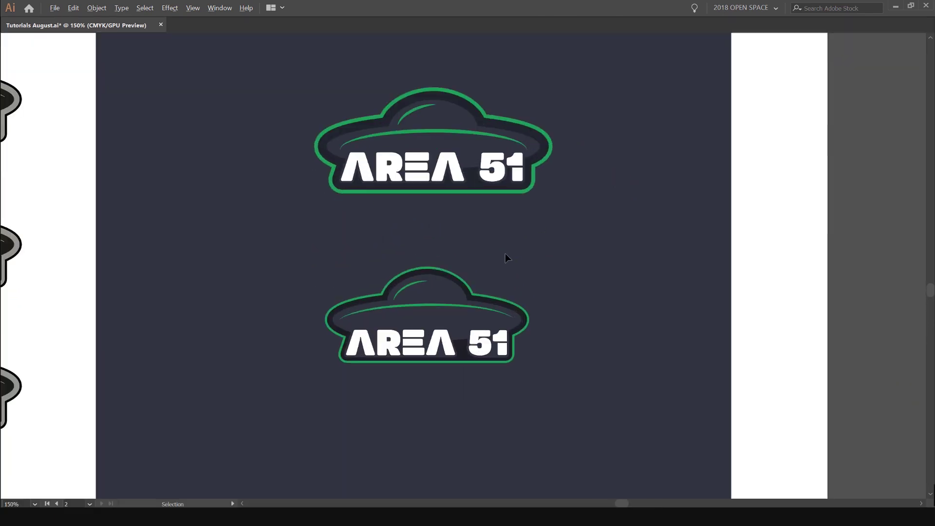
scroll(430, 347, up, 2)
scroll(610, 281, down, 2)
drag(589, 206, 541, 272)
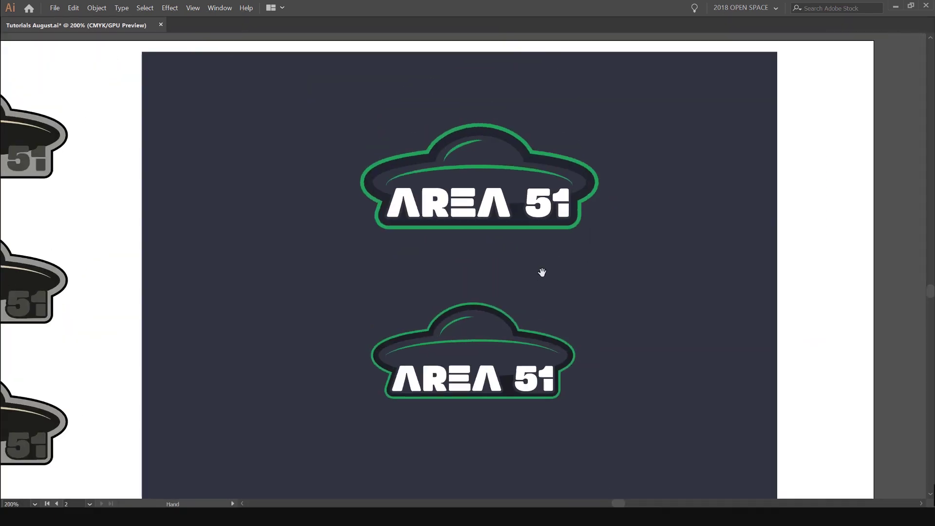
key(Tab)
drag(595, 296, 518, 268)
key(Tab)
scroll(615, 209, down, 1)
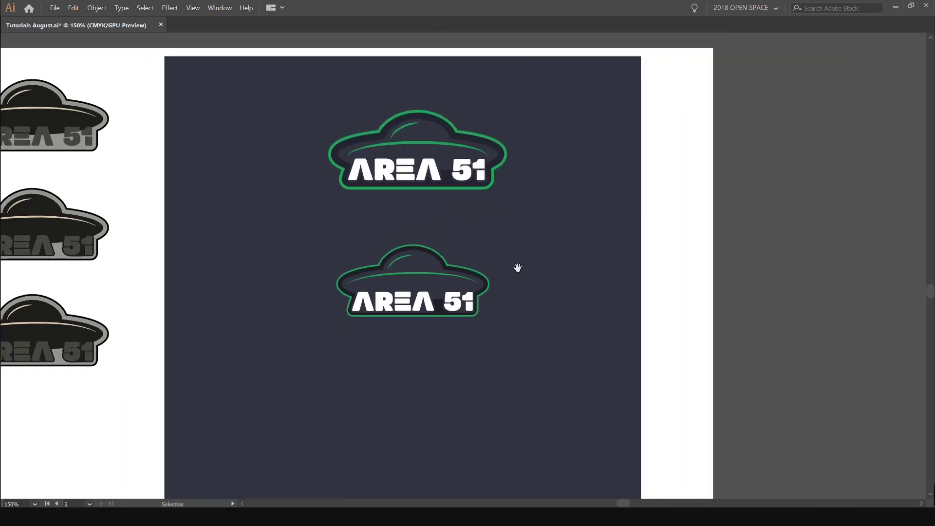
drag(487, 198, 531, 267)
scroll(465, 253, up, 2)
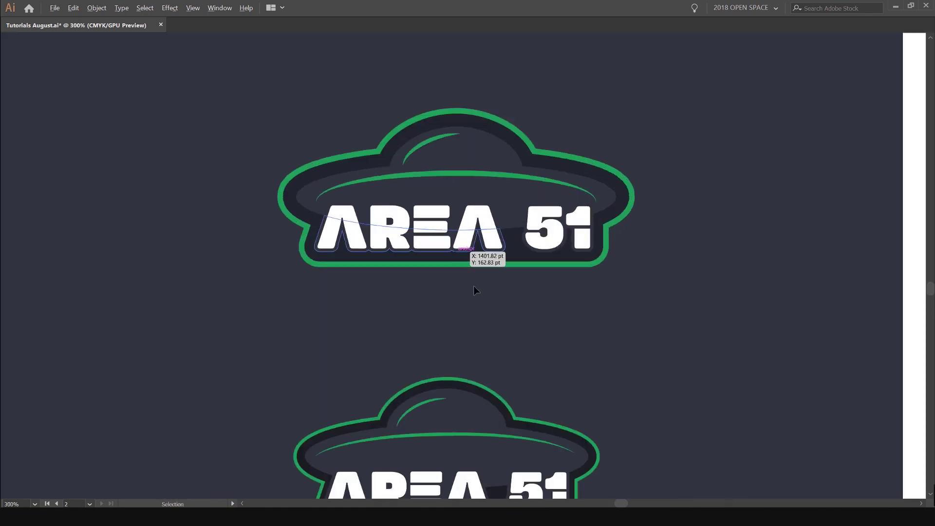
drag(567, 359, 541, 315)
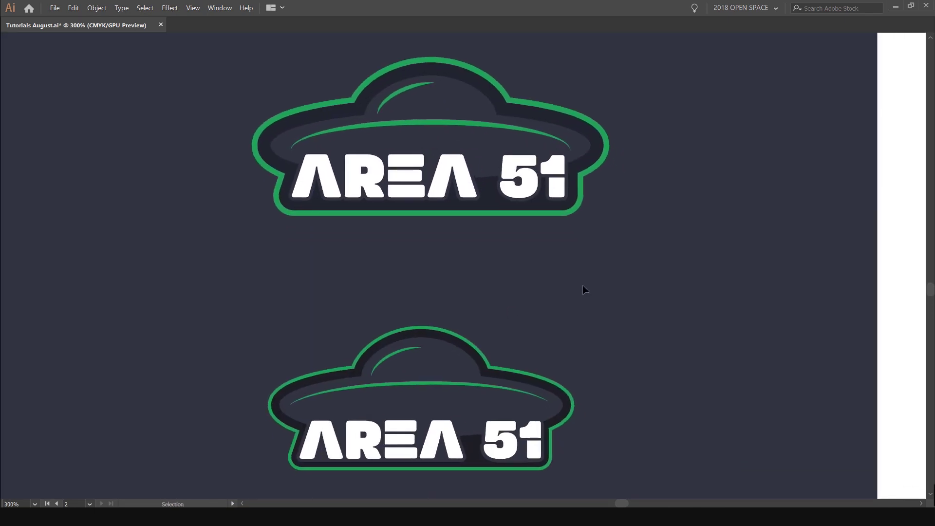